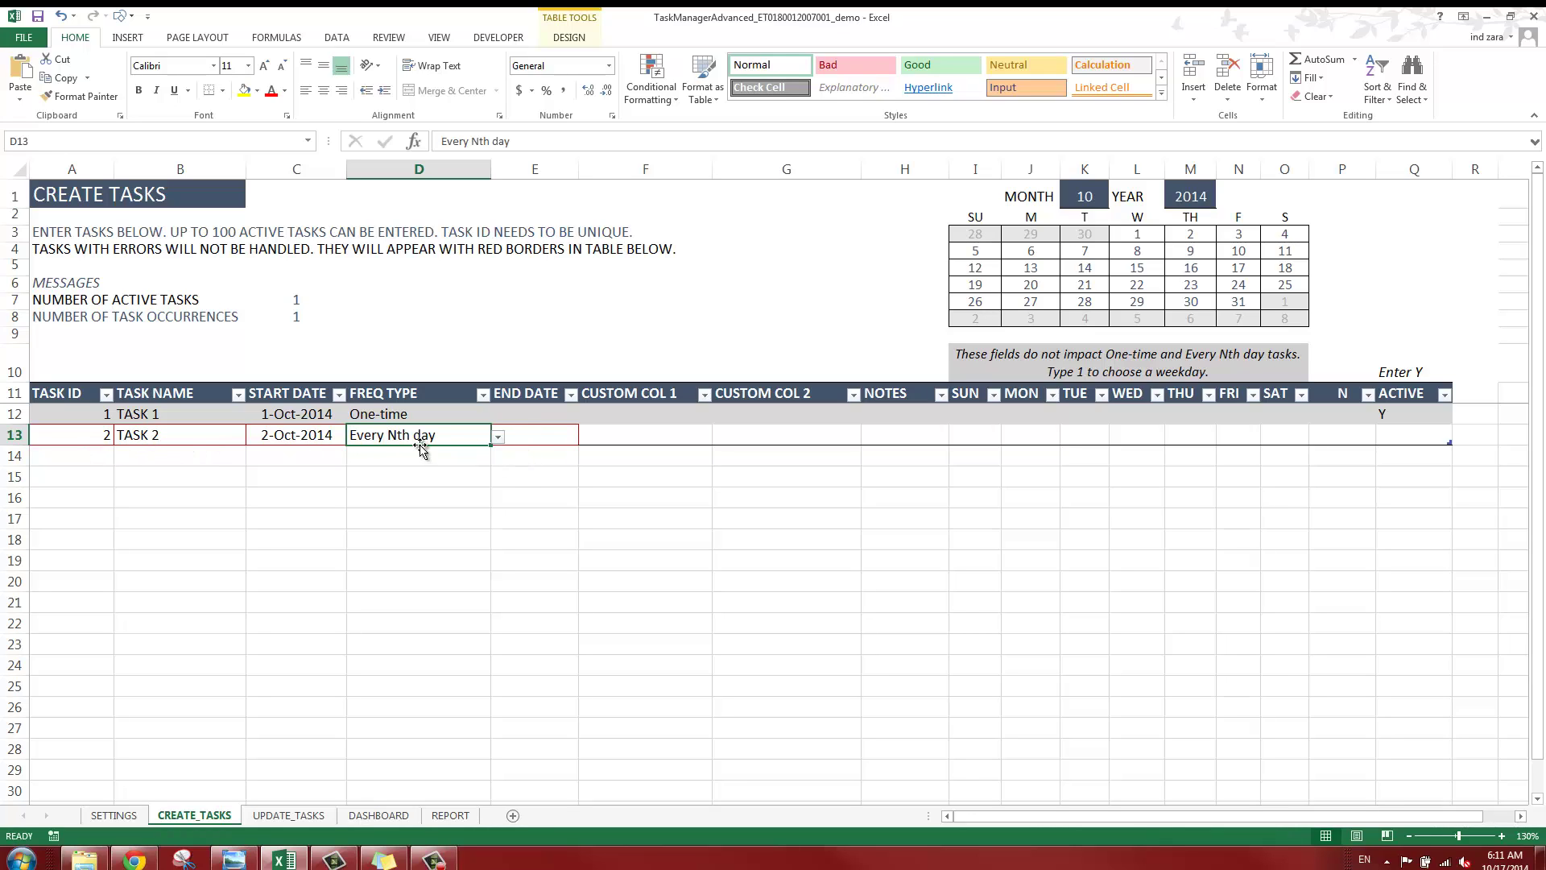
Give TASK 2 end date 10-Oct-2014, a repeat interval N of 2, and ACTIVE Y
left_click(520, 440)
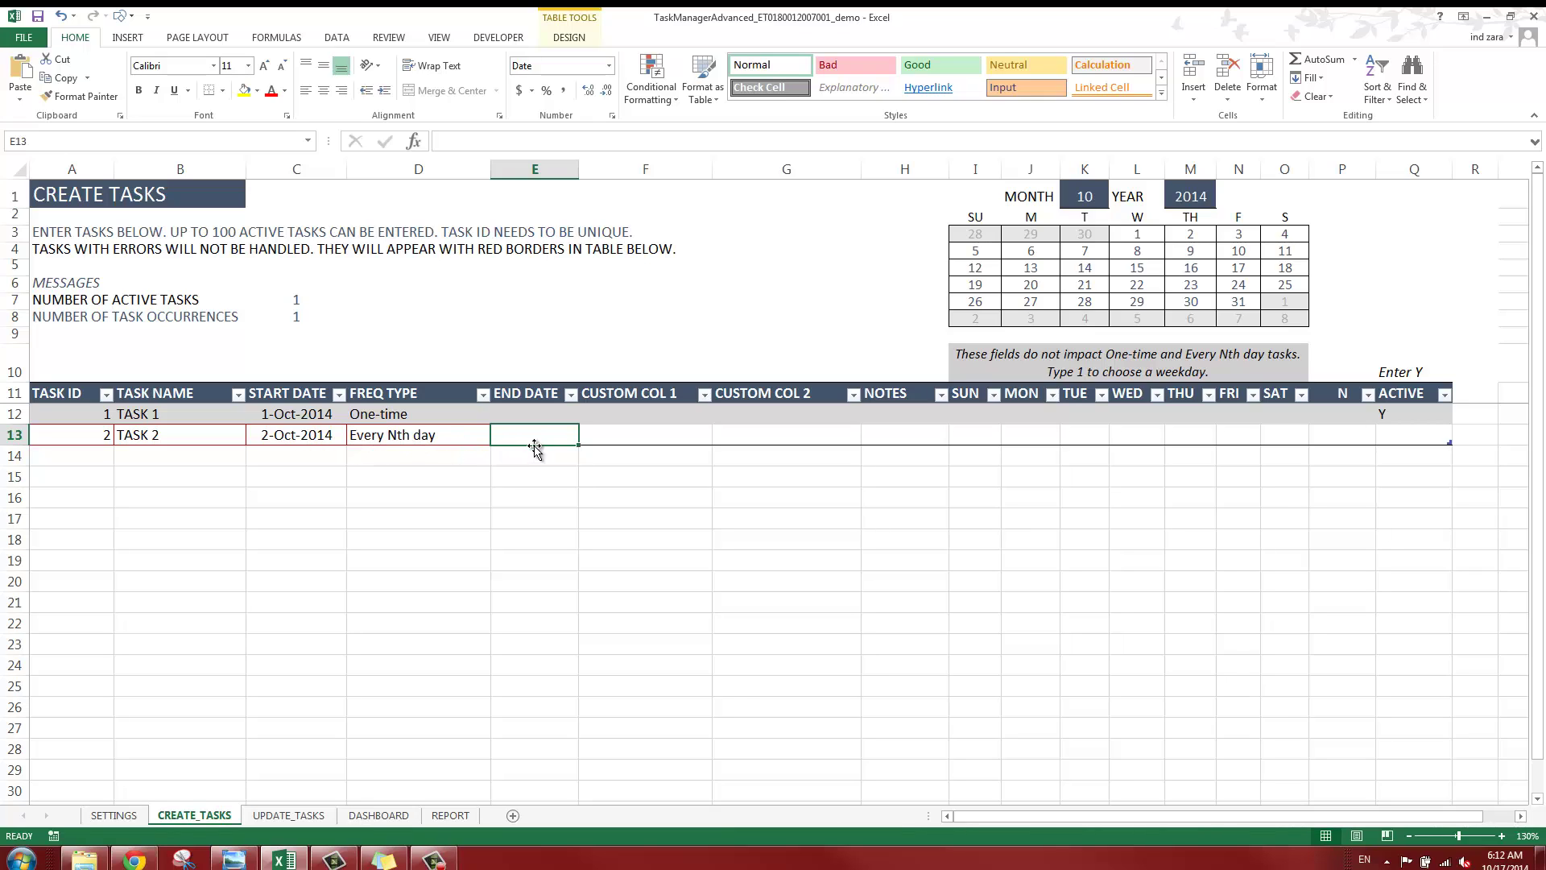
type("10-OCT")
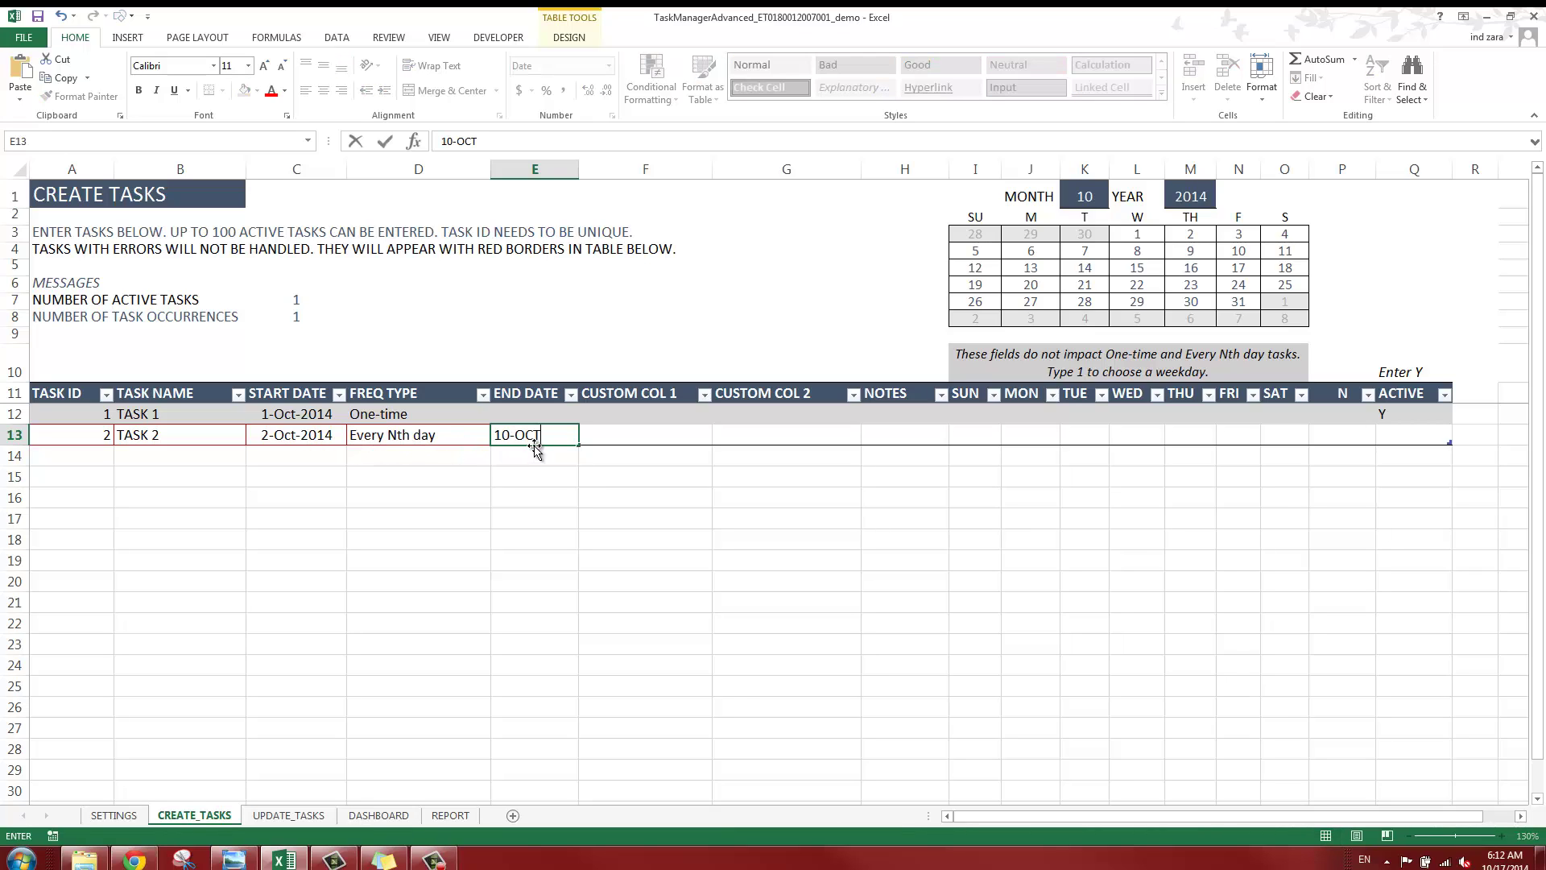
type("-2014")
key("Tab")
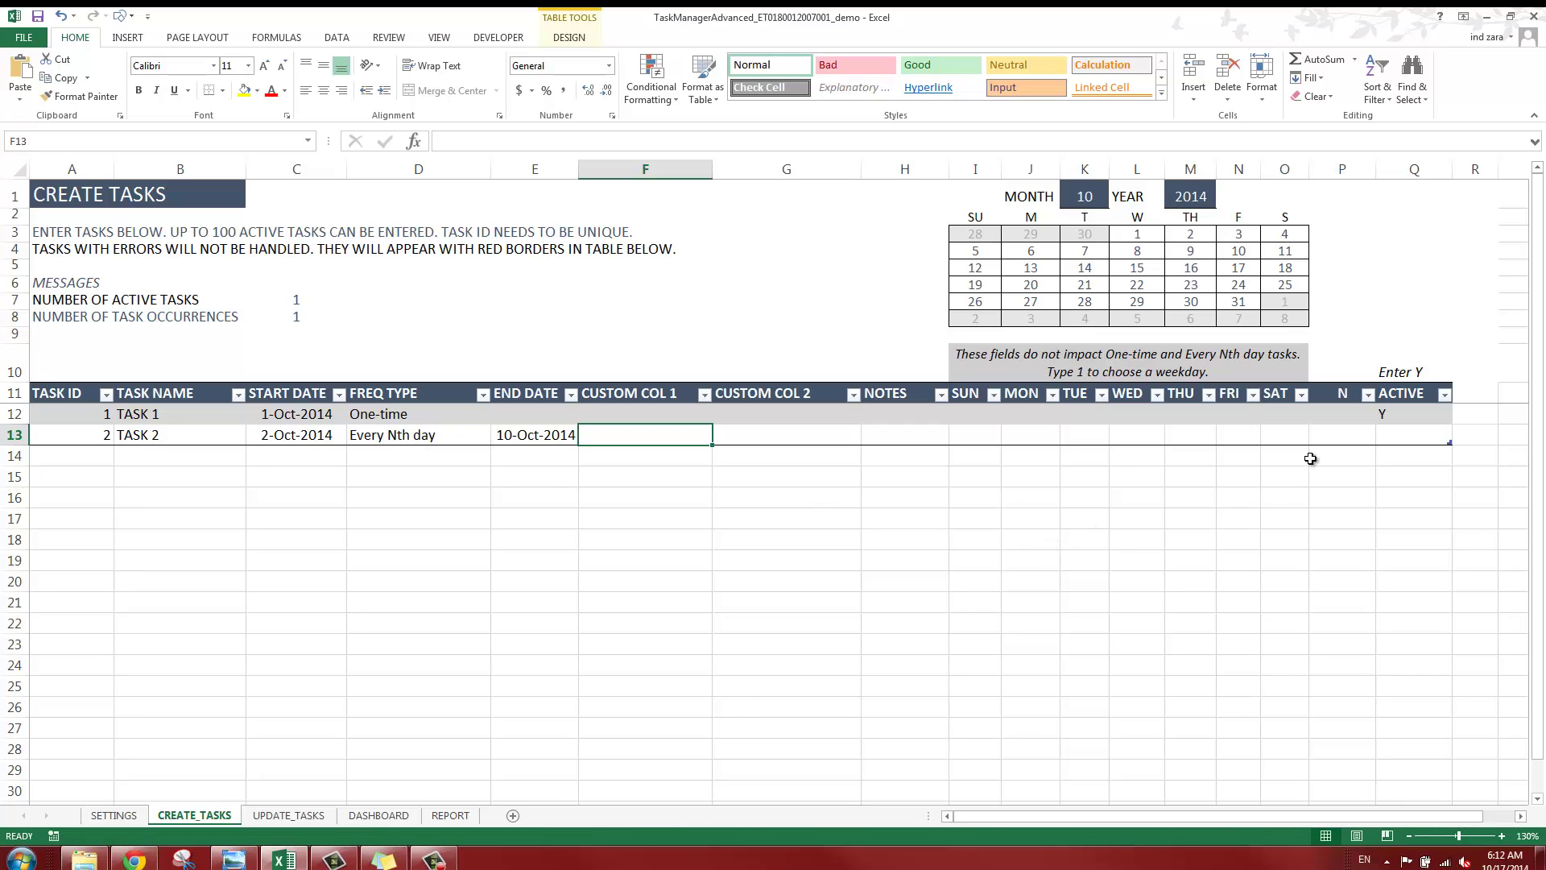
left_click(1327, 436)
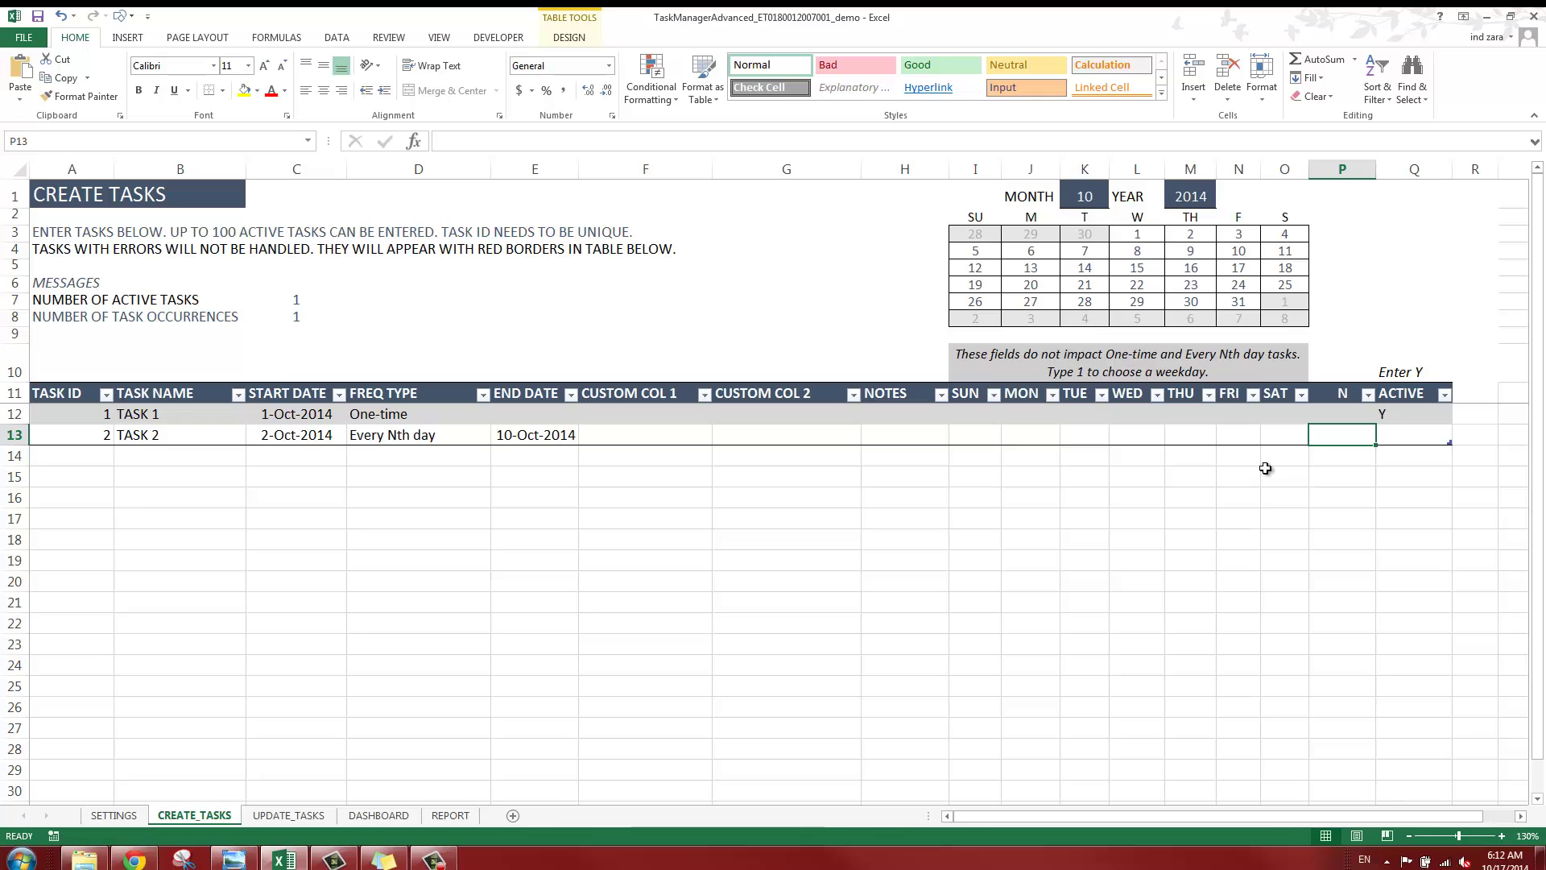
type("2")
key("Tab")
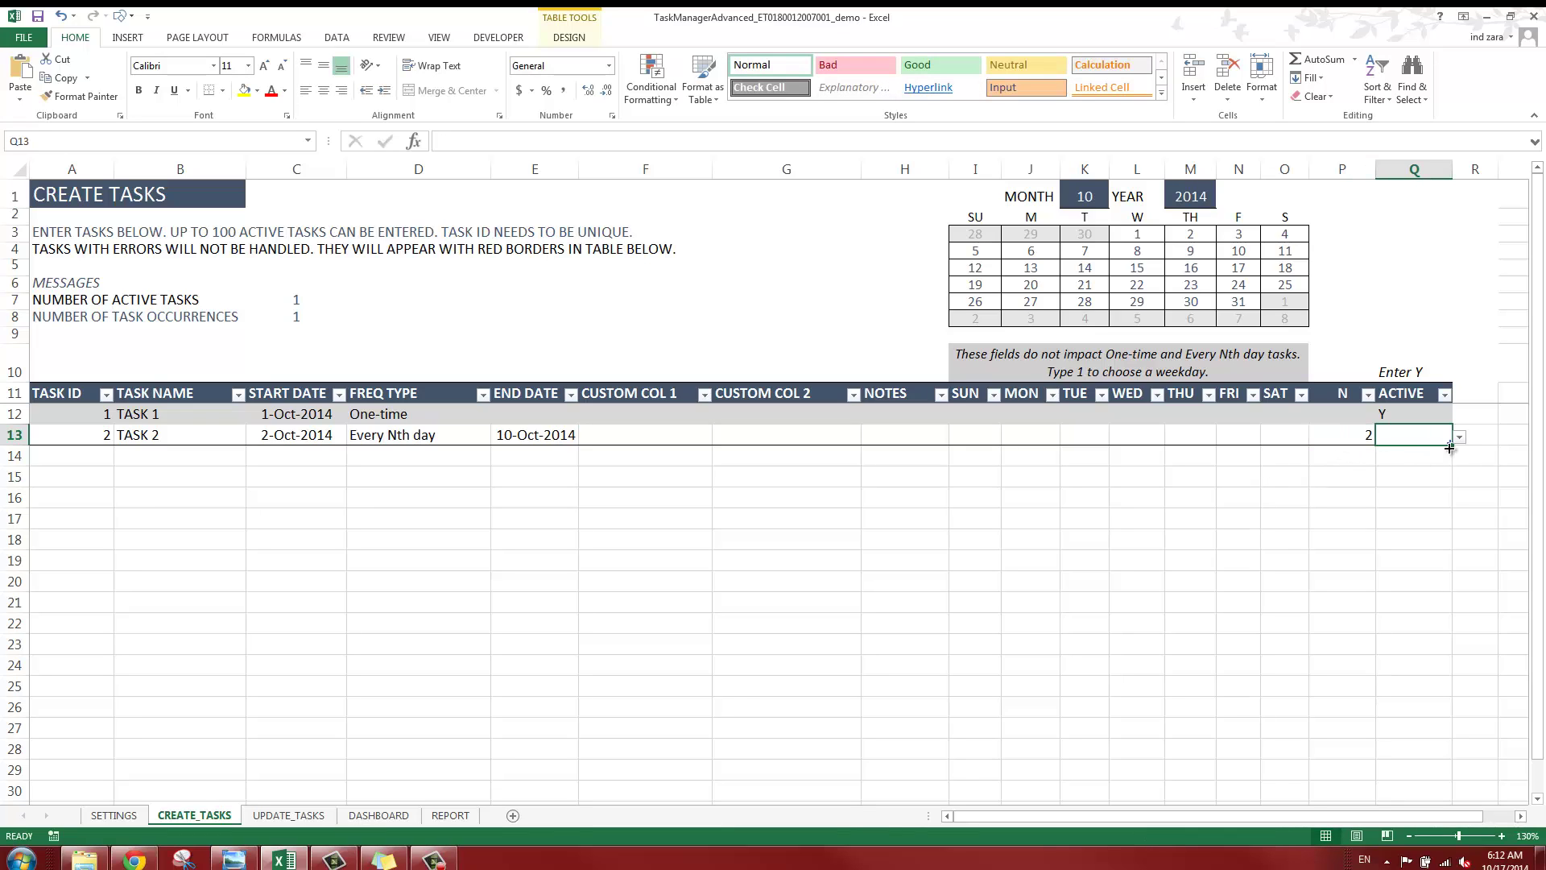
type("Y")
key("ctrl+Return")
left_click(451, 816)
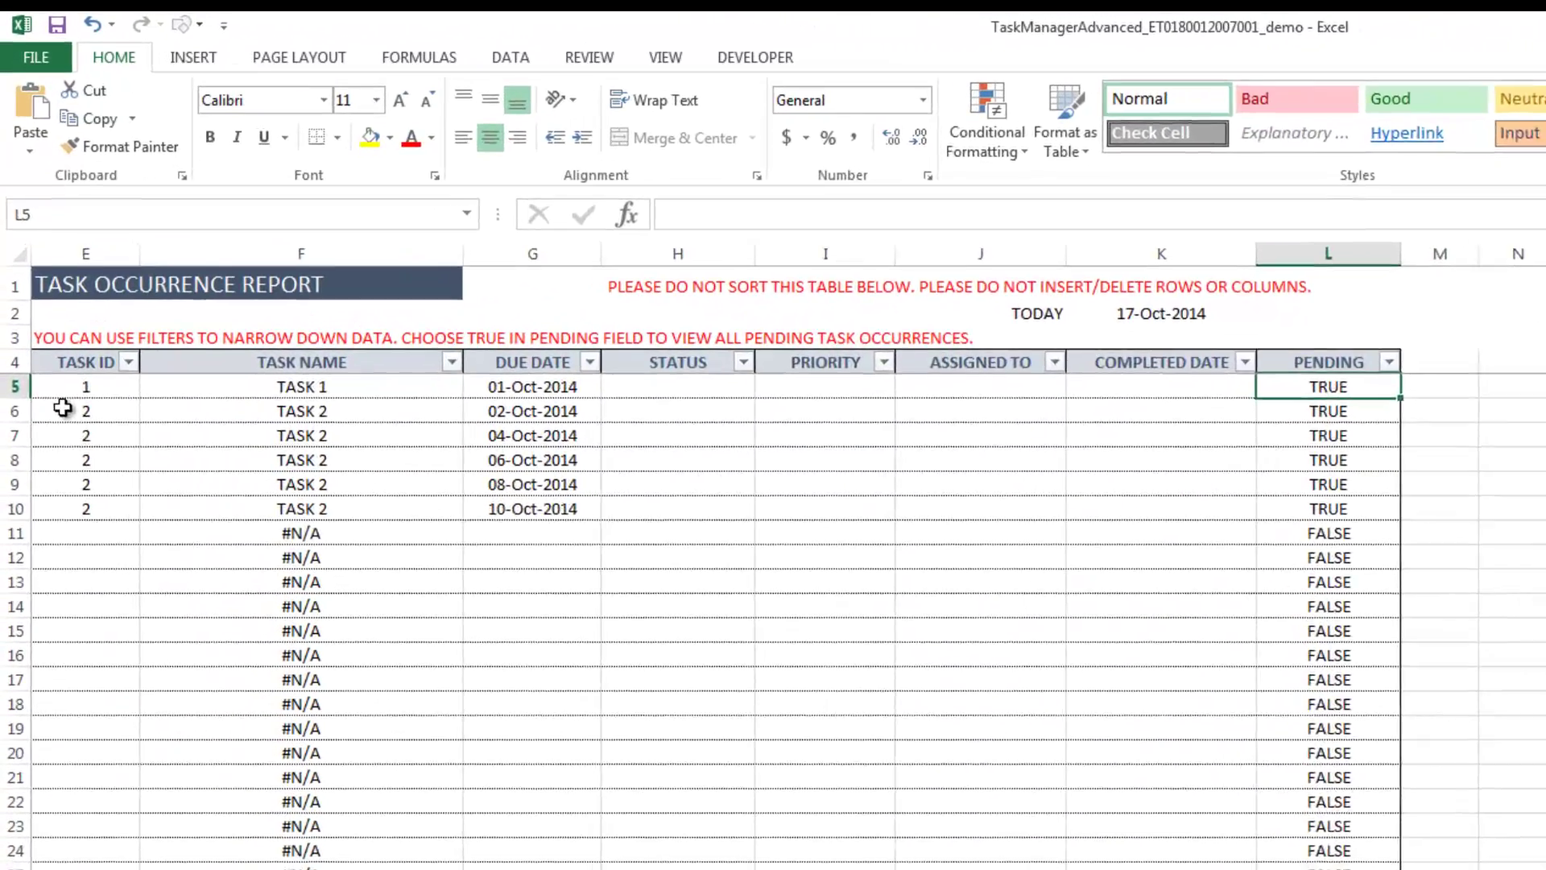
left_click_drag(43, 271, 325, 344)
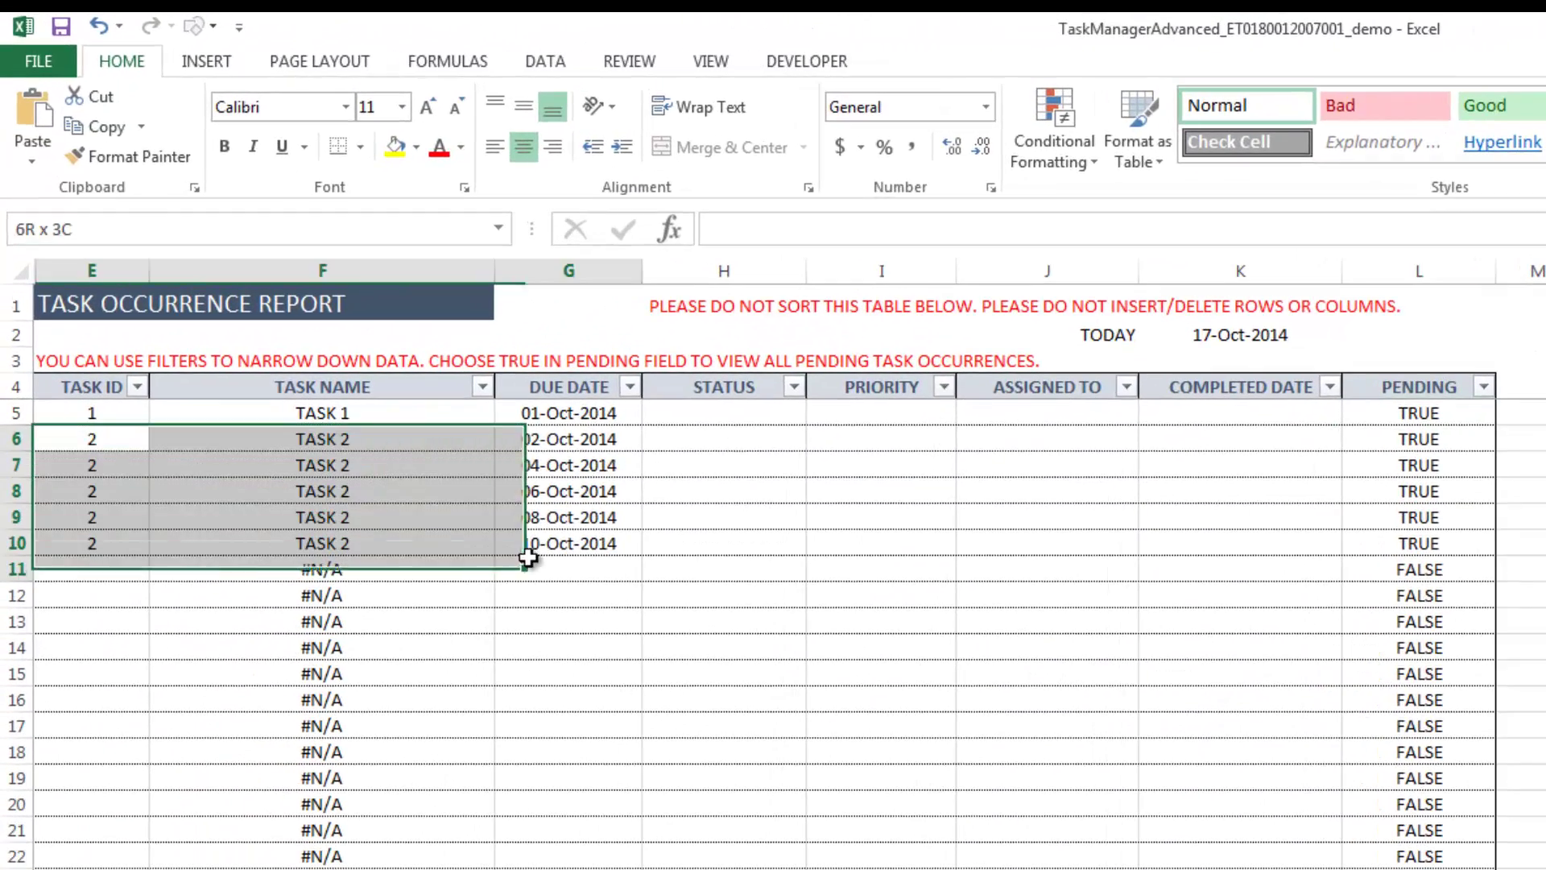
left_click_drag(527, 557, 555, 528)
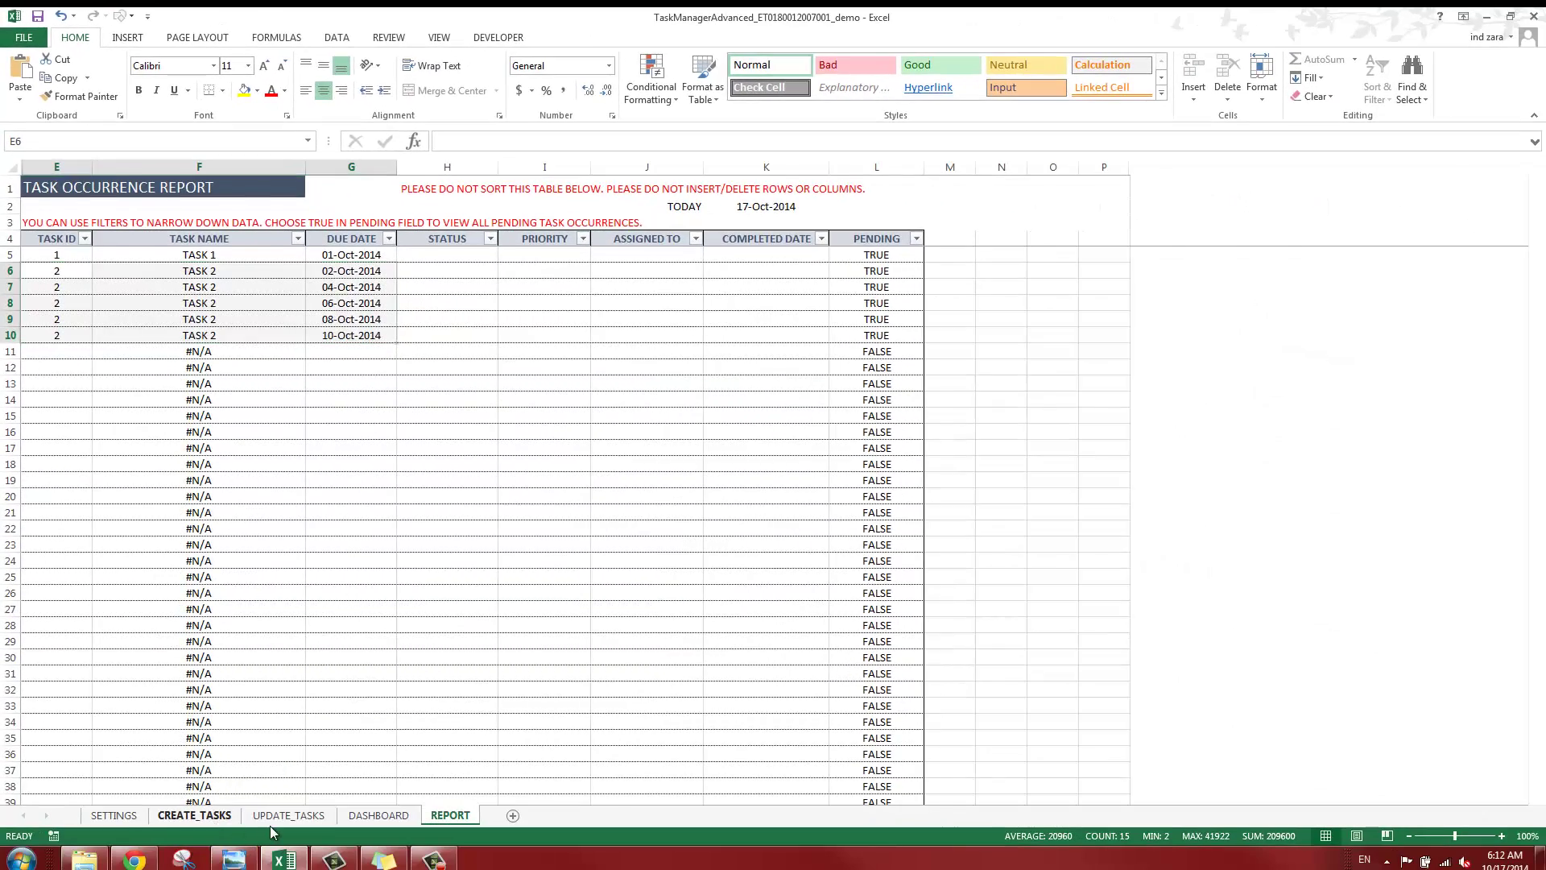
left_click(194, 815)
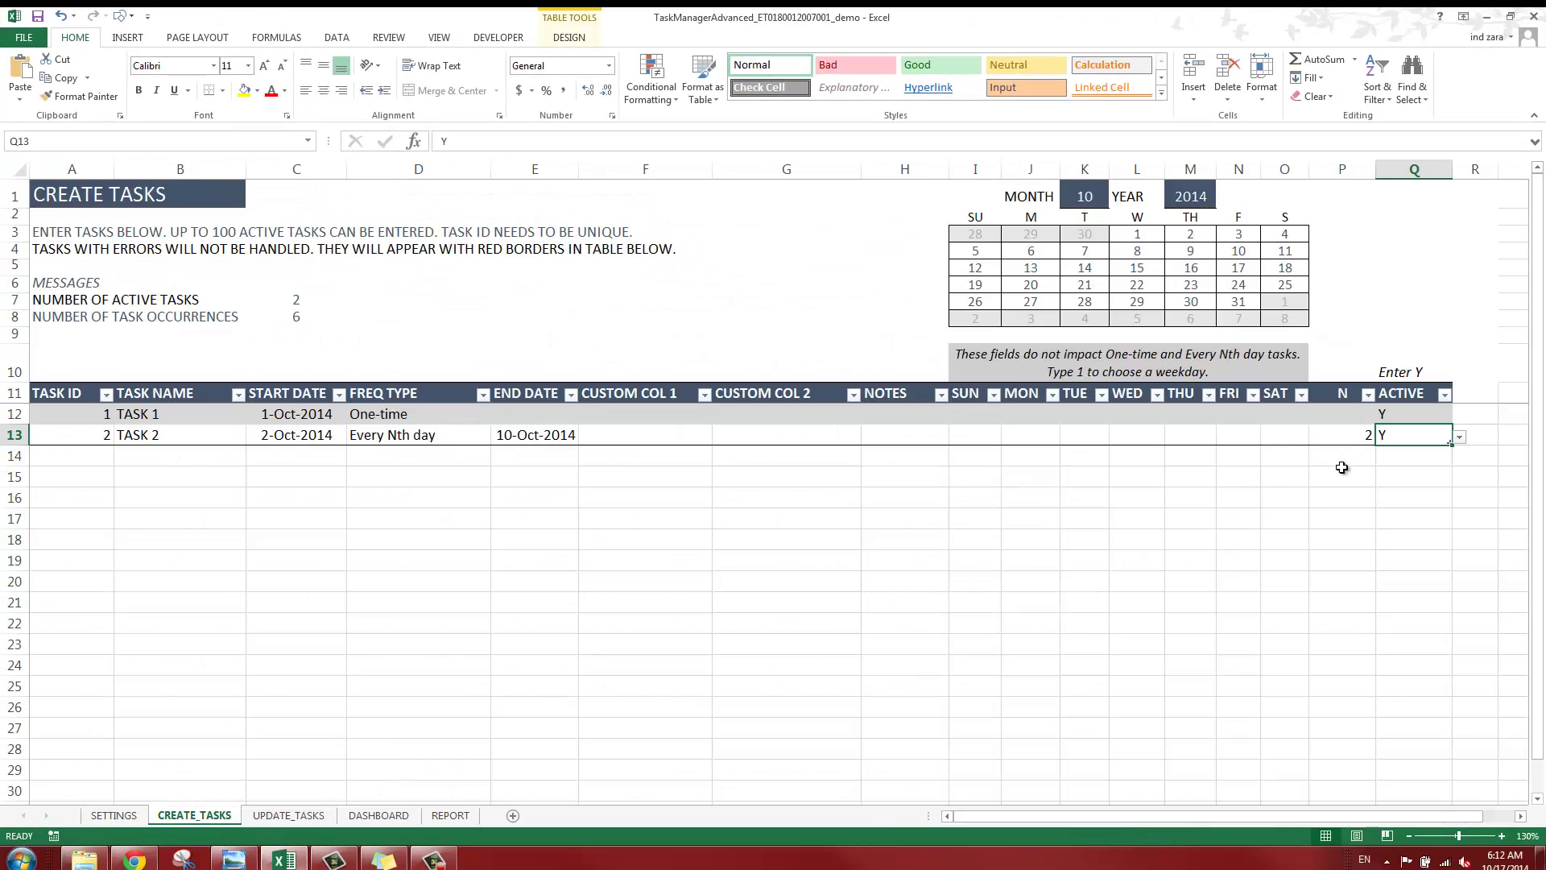
left_click(1357, 436)
type("1")
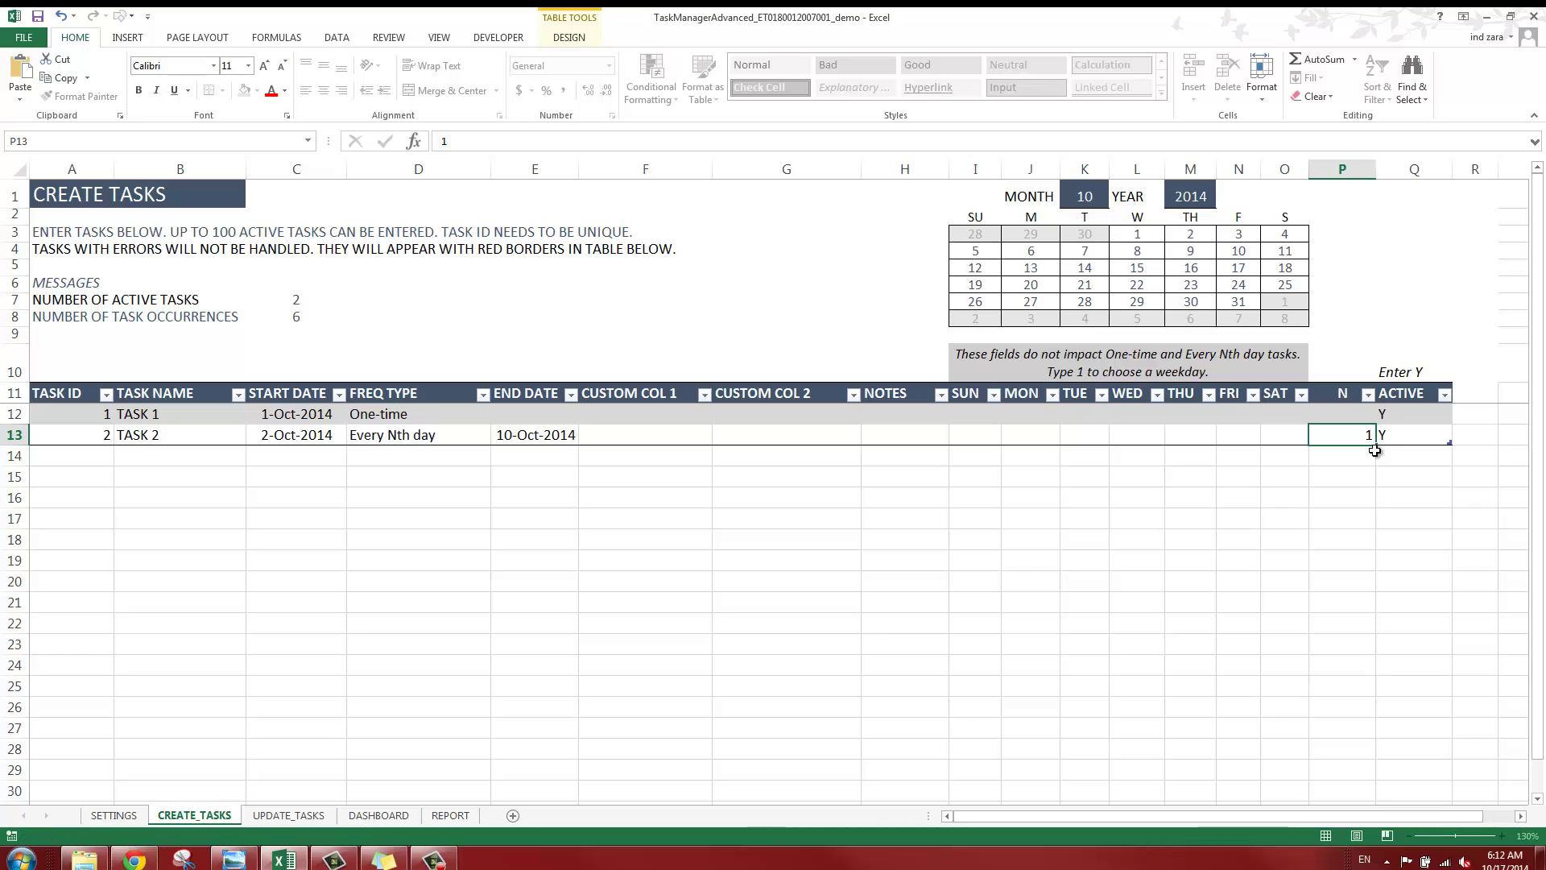
key("Tab")
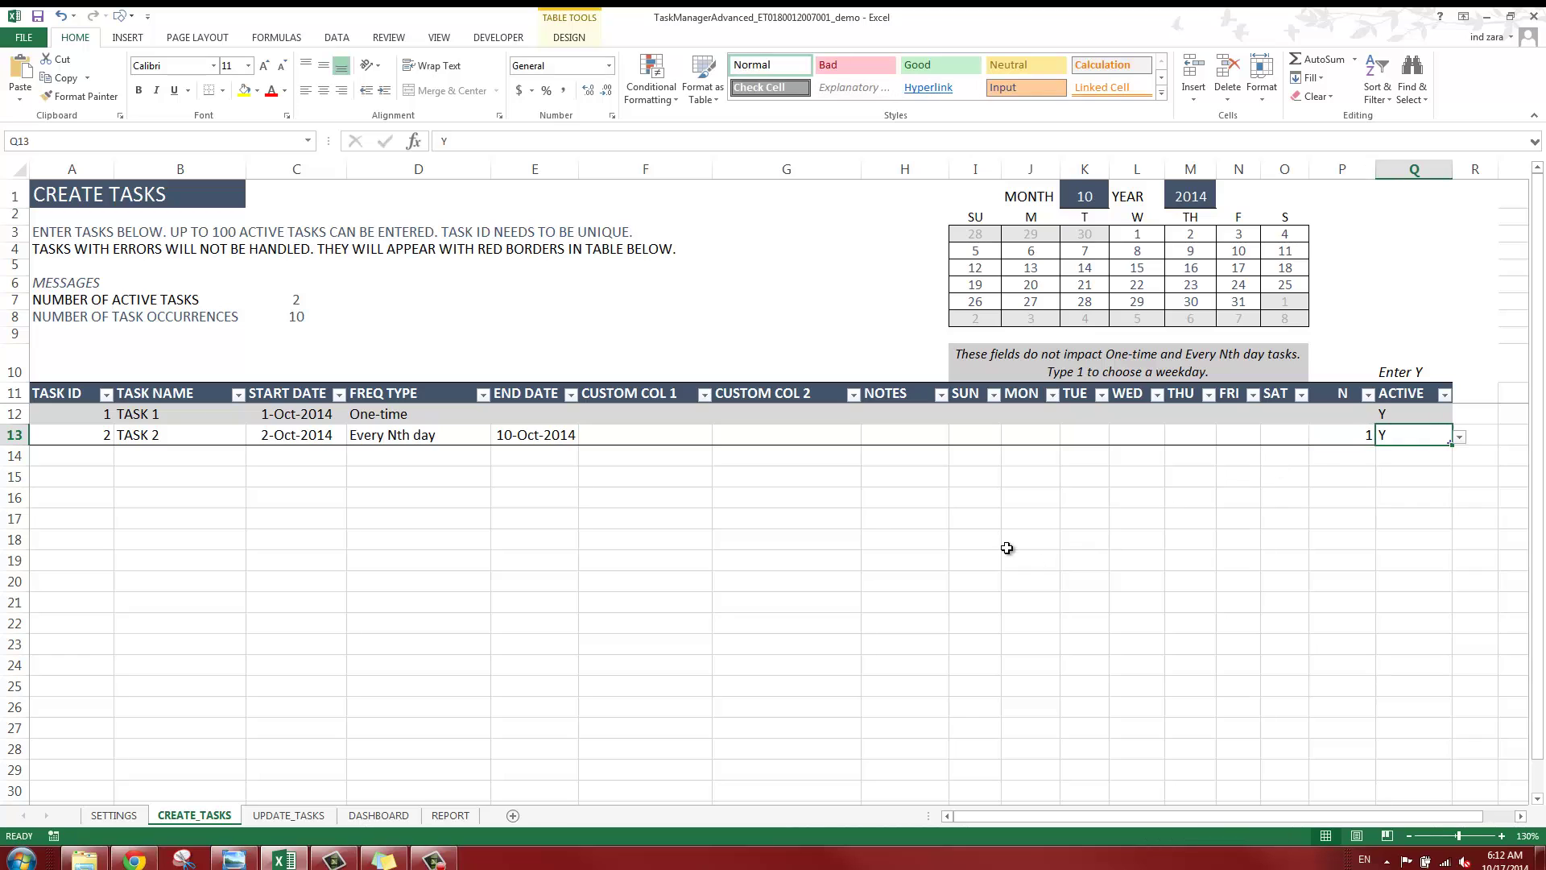
left_click(457, 816)
left_click_drag(355, 271, 352, 399)
left_click(194, 815)
left_click(1356, 433)
type("2")
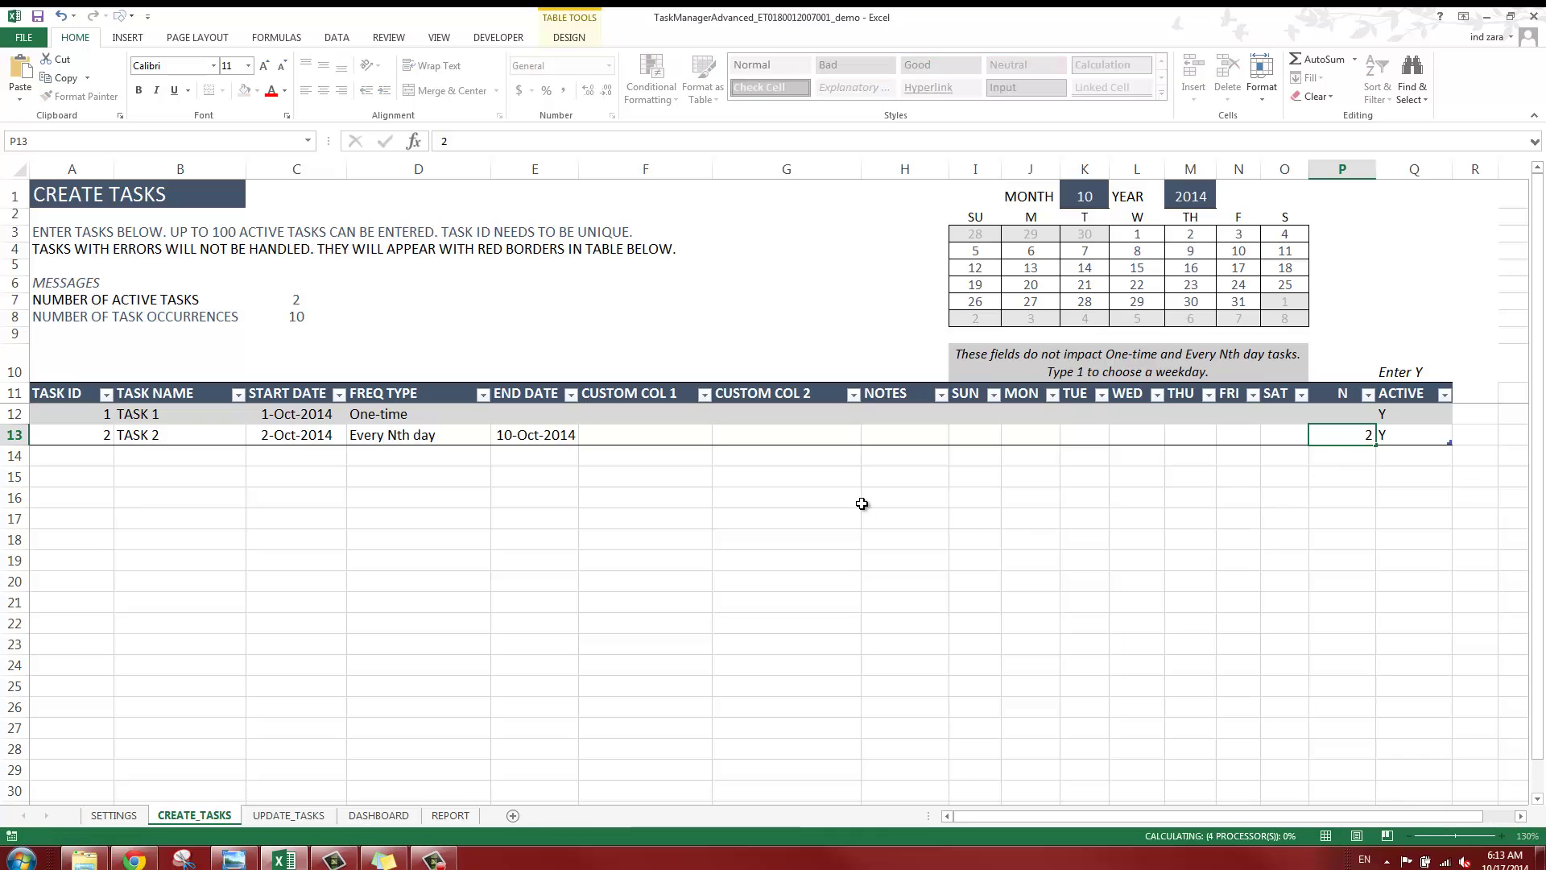
key("Tab")
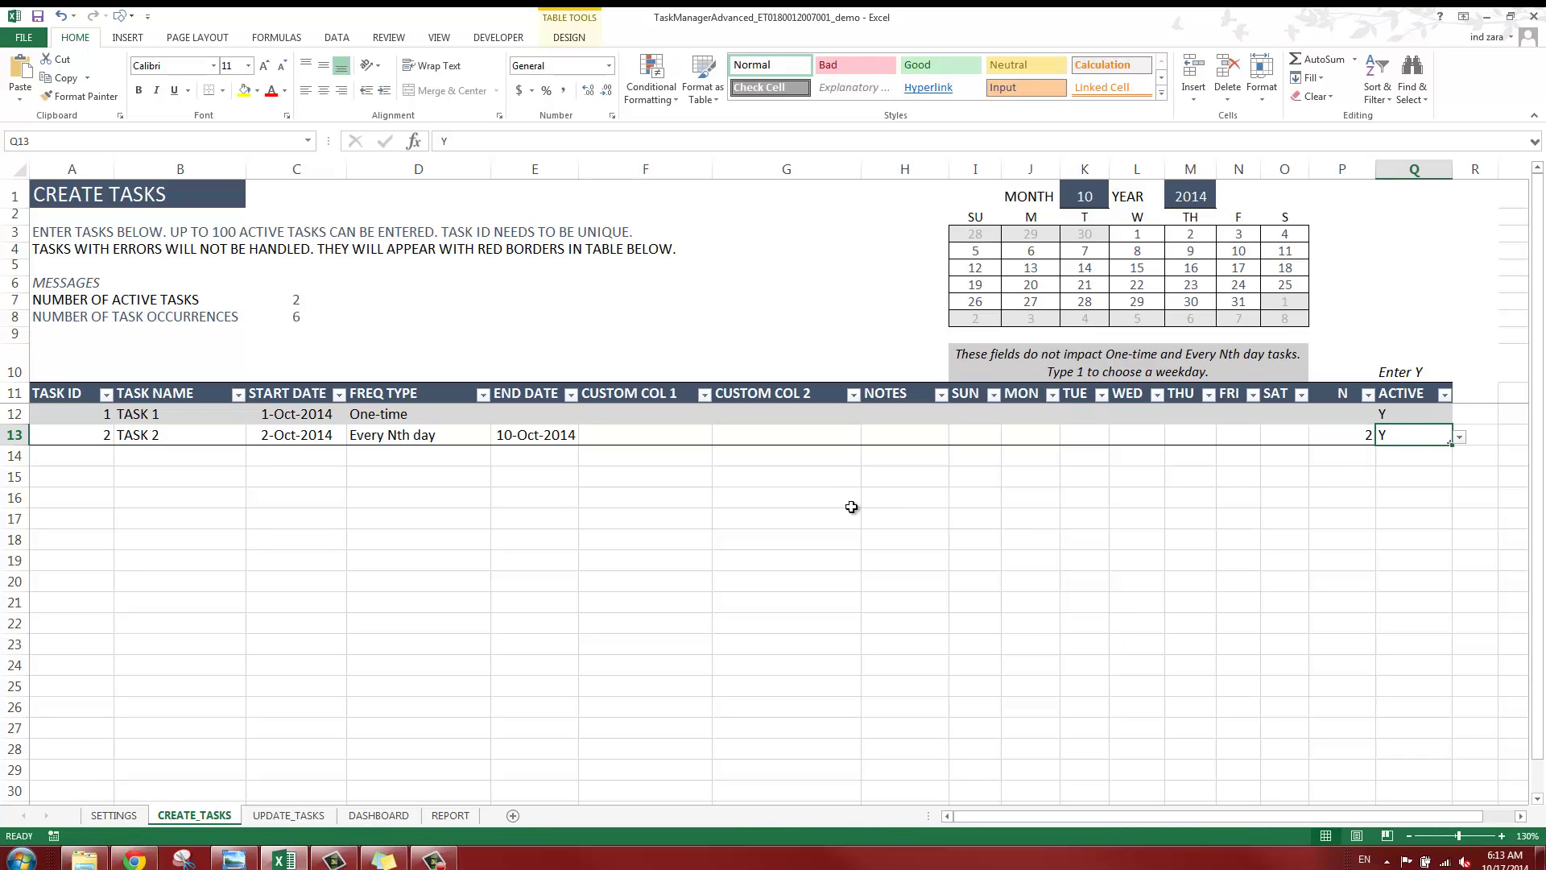
left_click(106, 465)
Enter TASK 3 with ID 3, start 3-Oct-2014, Daily frequency and end date 10-Oct-2014
type("3")
key("Tab")
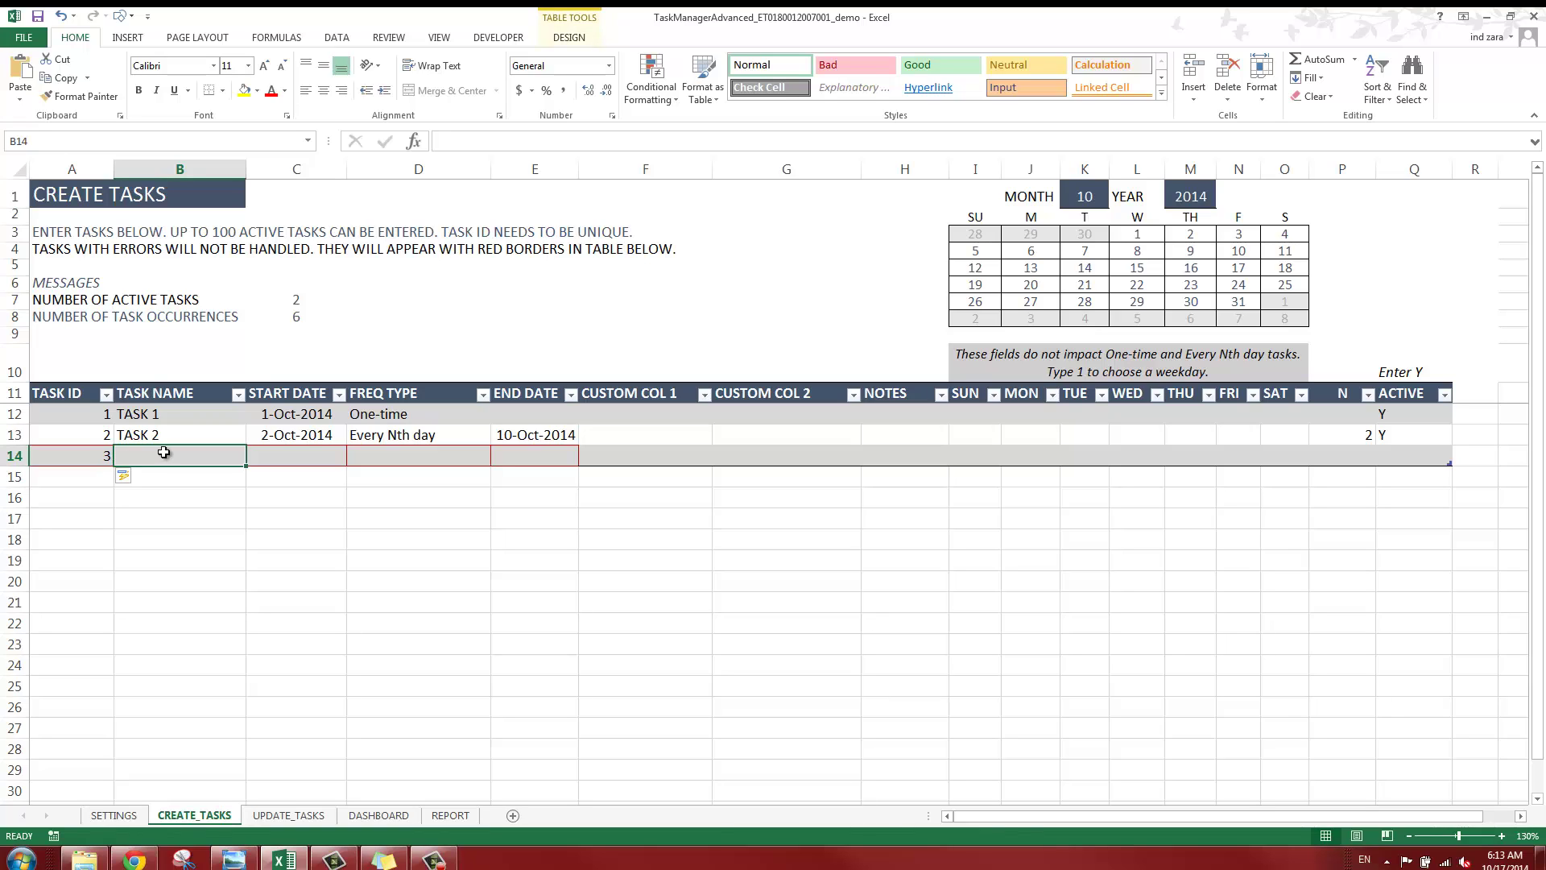
type("TAS")
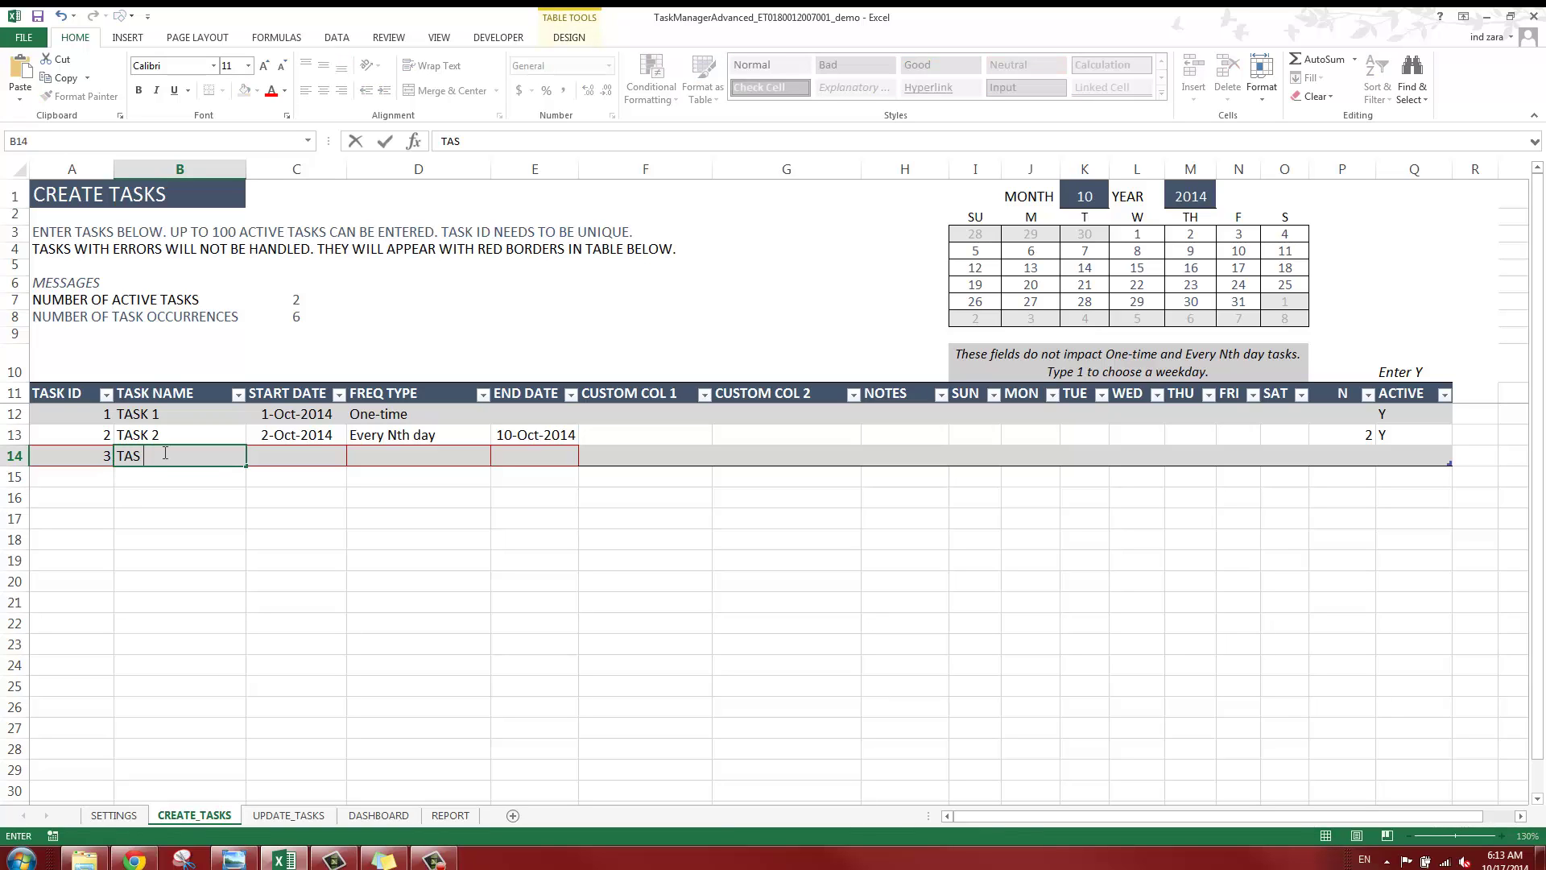
type("K 3")
key("Tab")
type("3-OCT-2014")
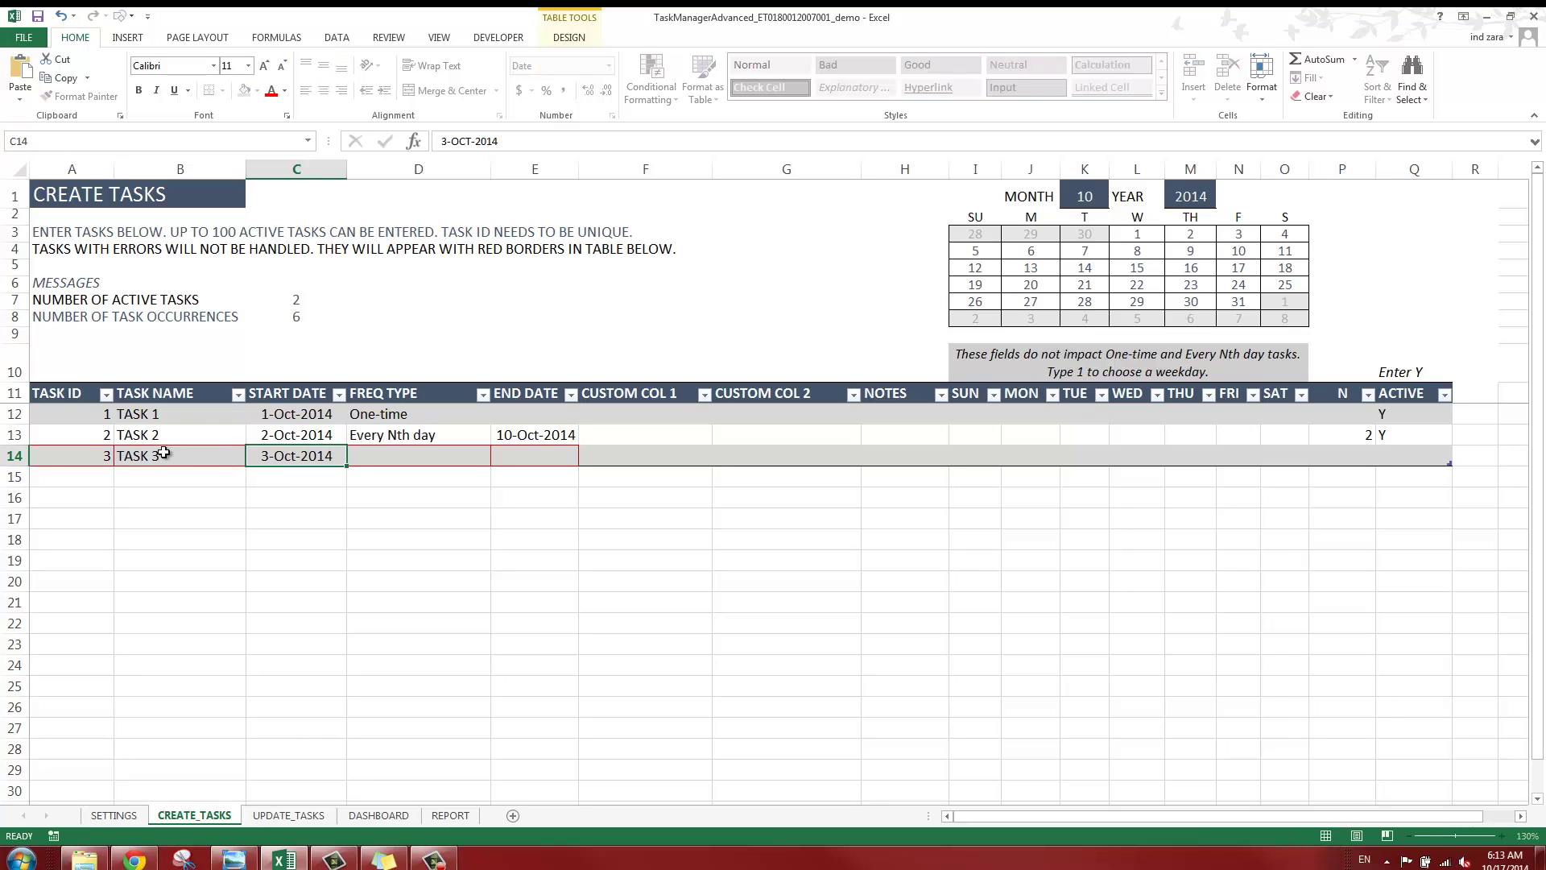
key("Tab")
left_click(497, 458)
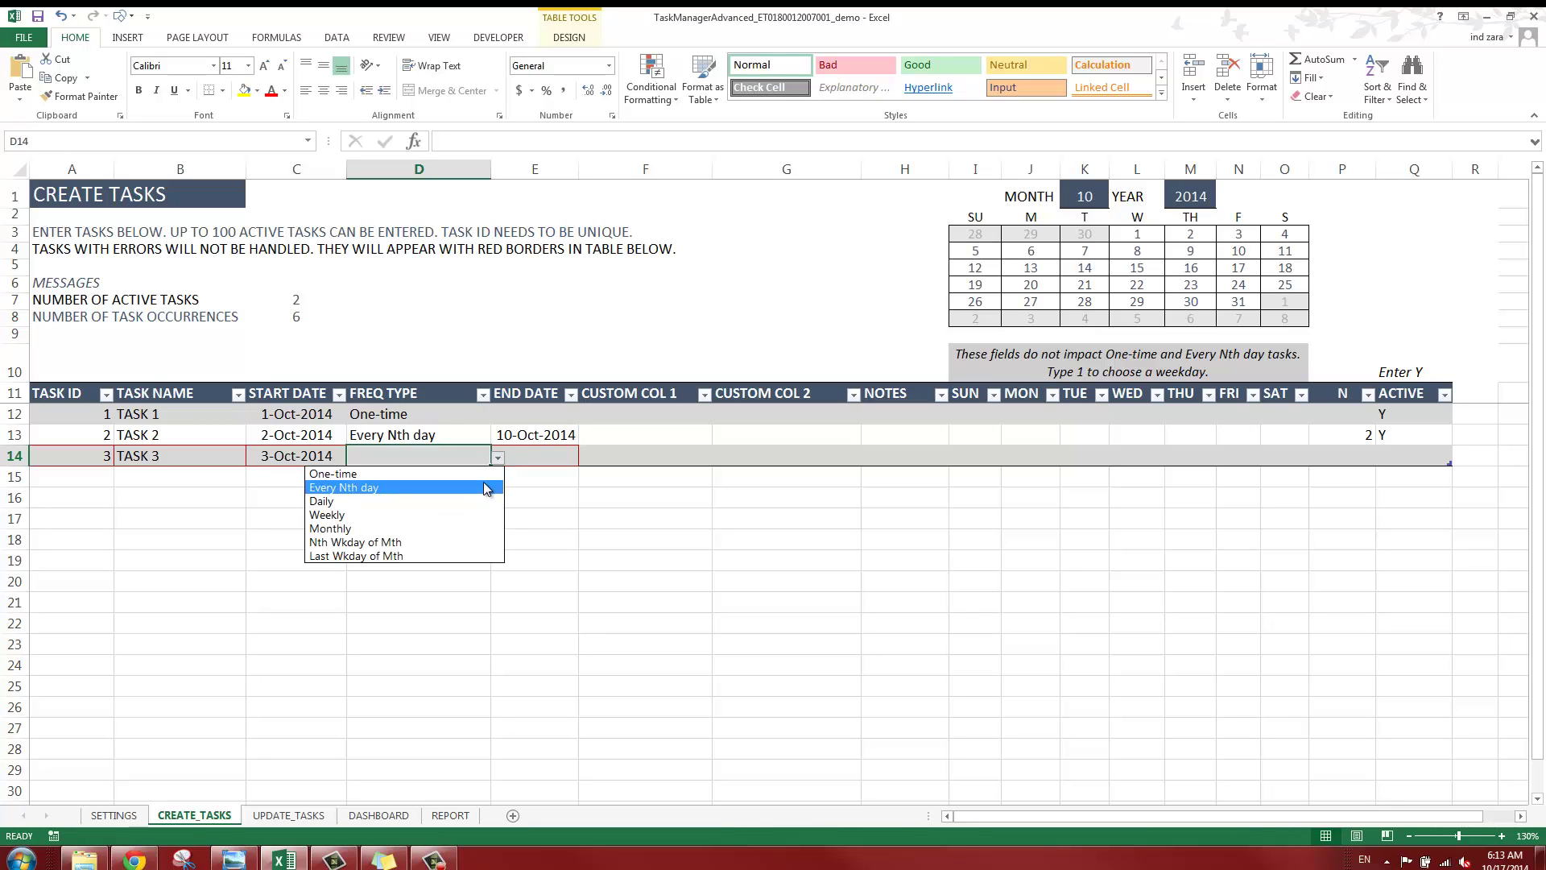
left_click(472, 500)
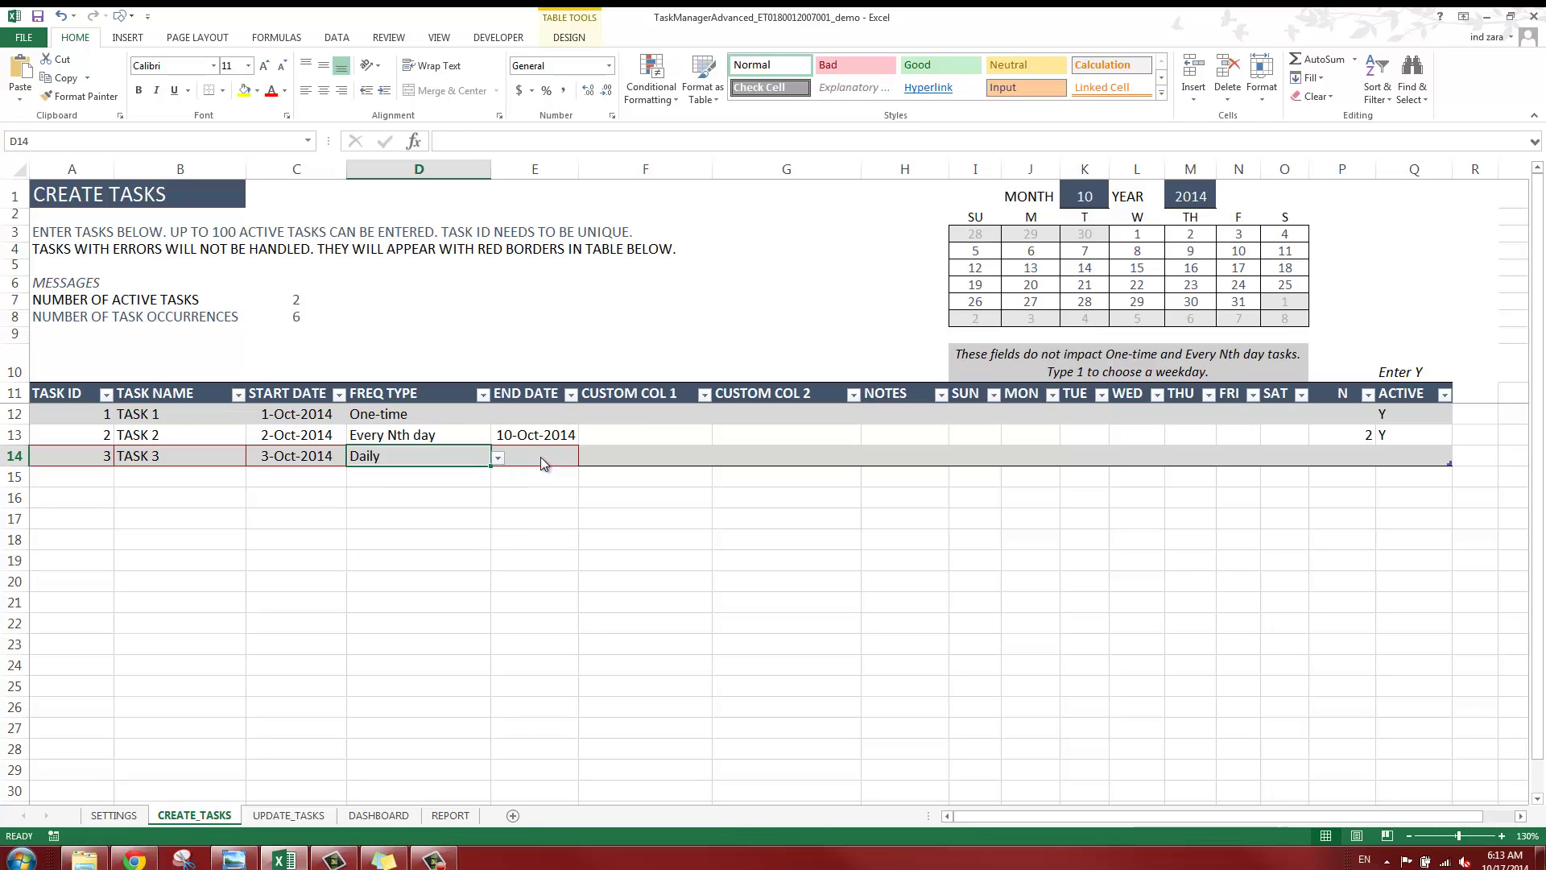
left_click(539, 457)
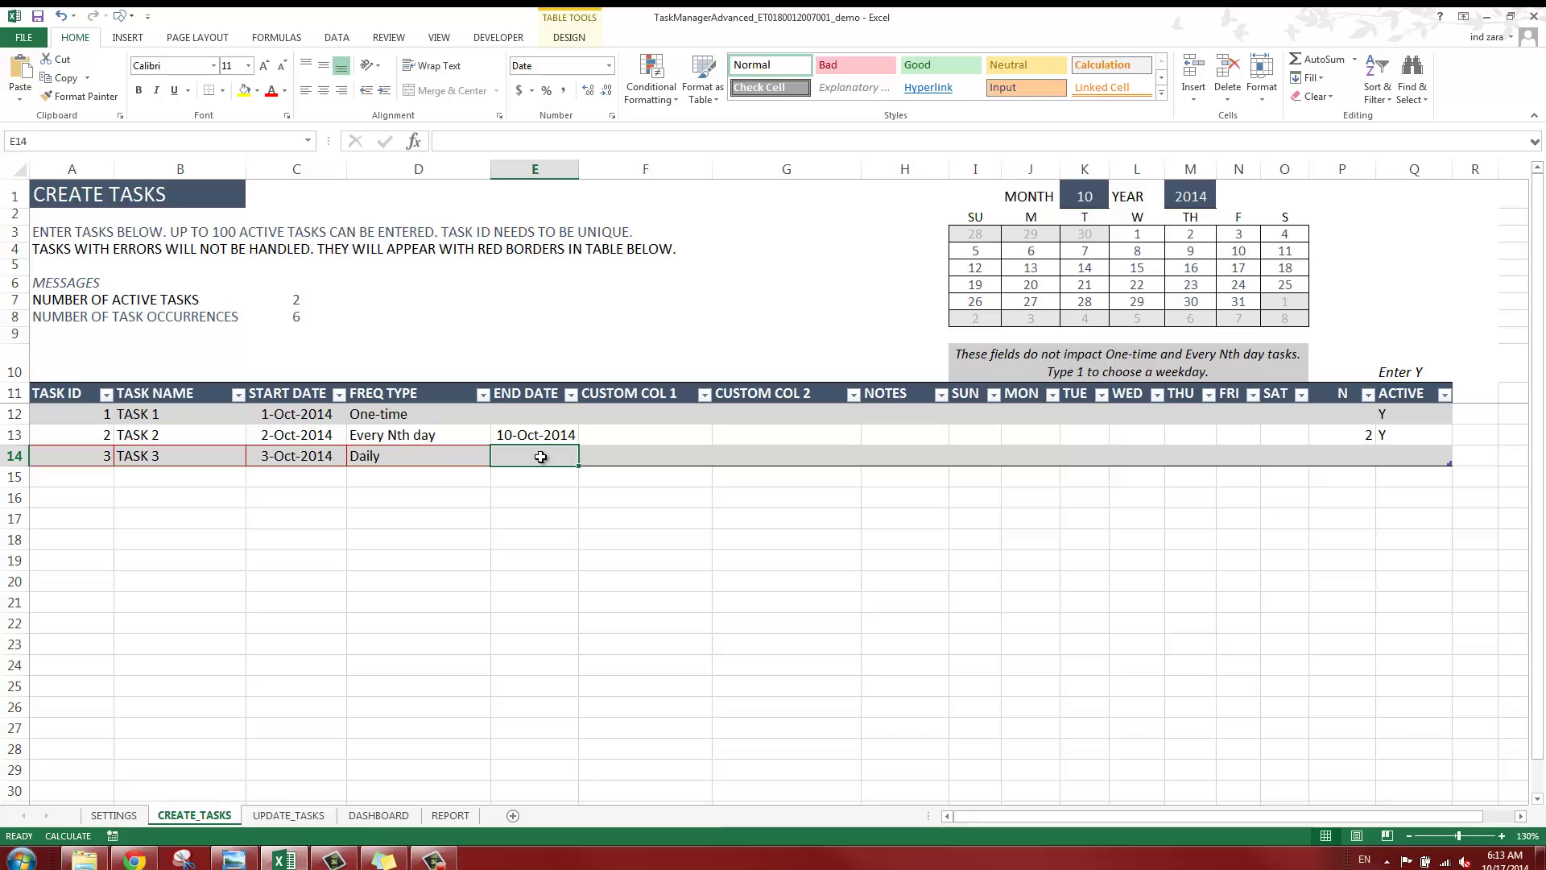
type("10-")
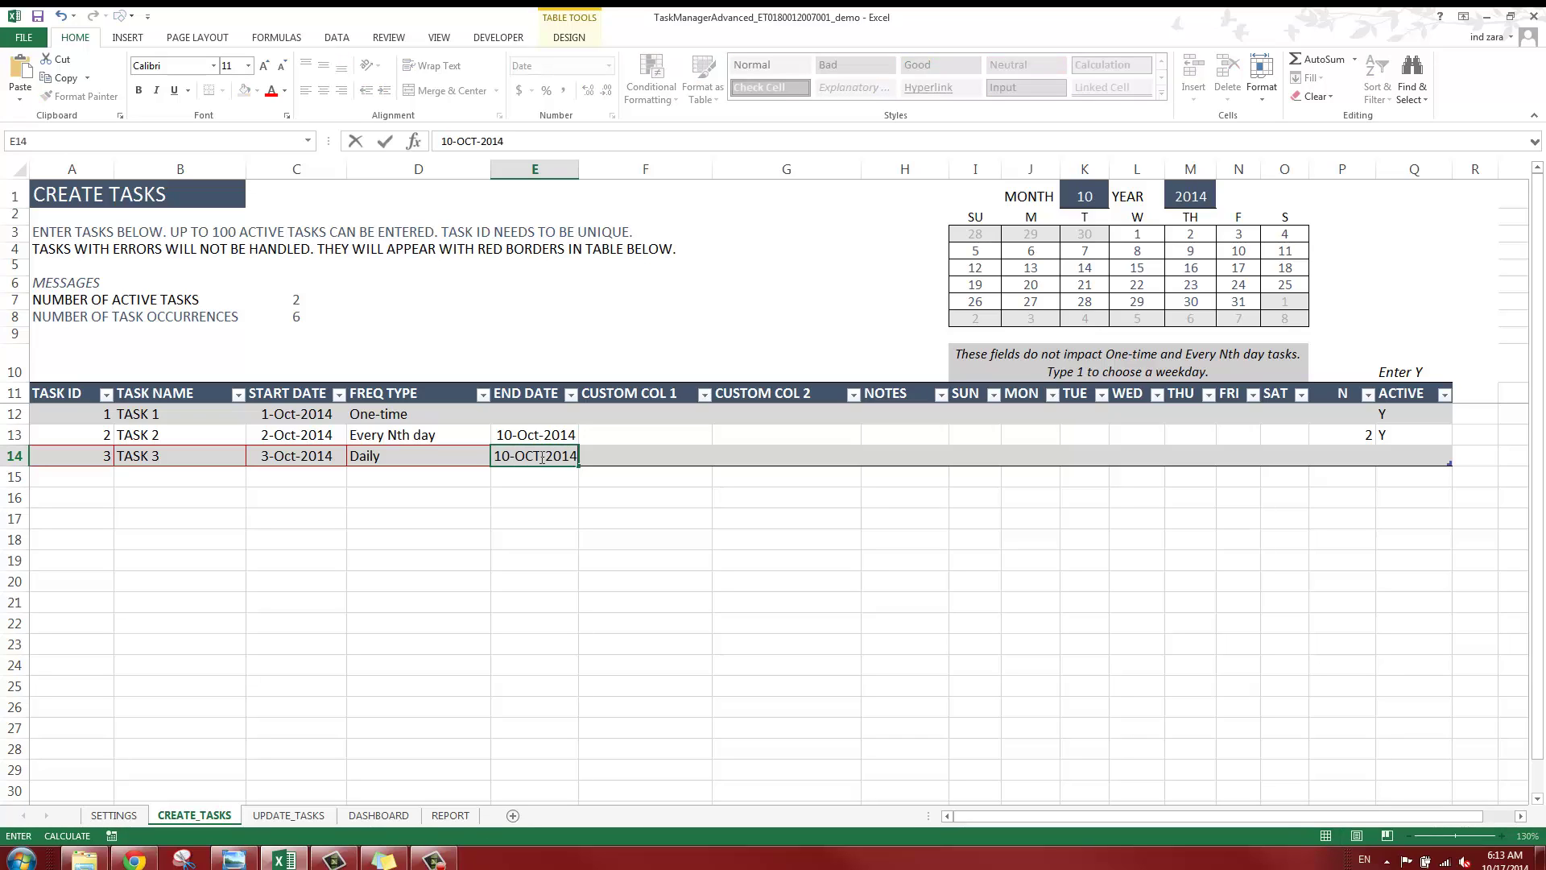
type("OCT-2014")
left_click(684, 458)
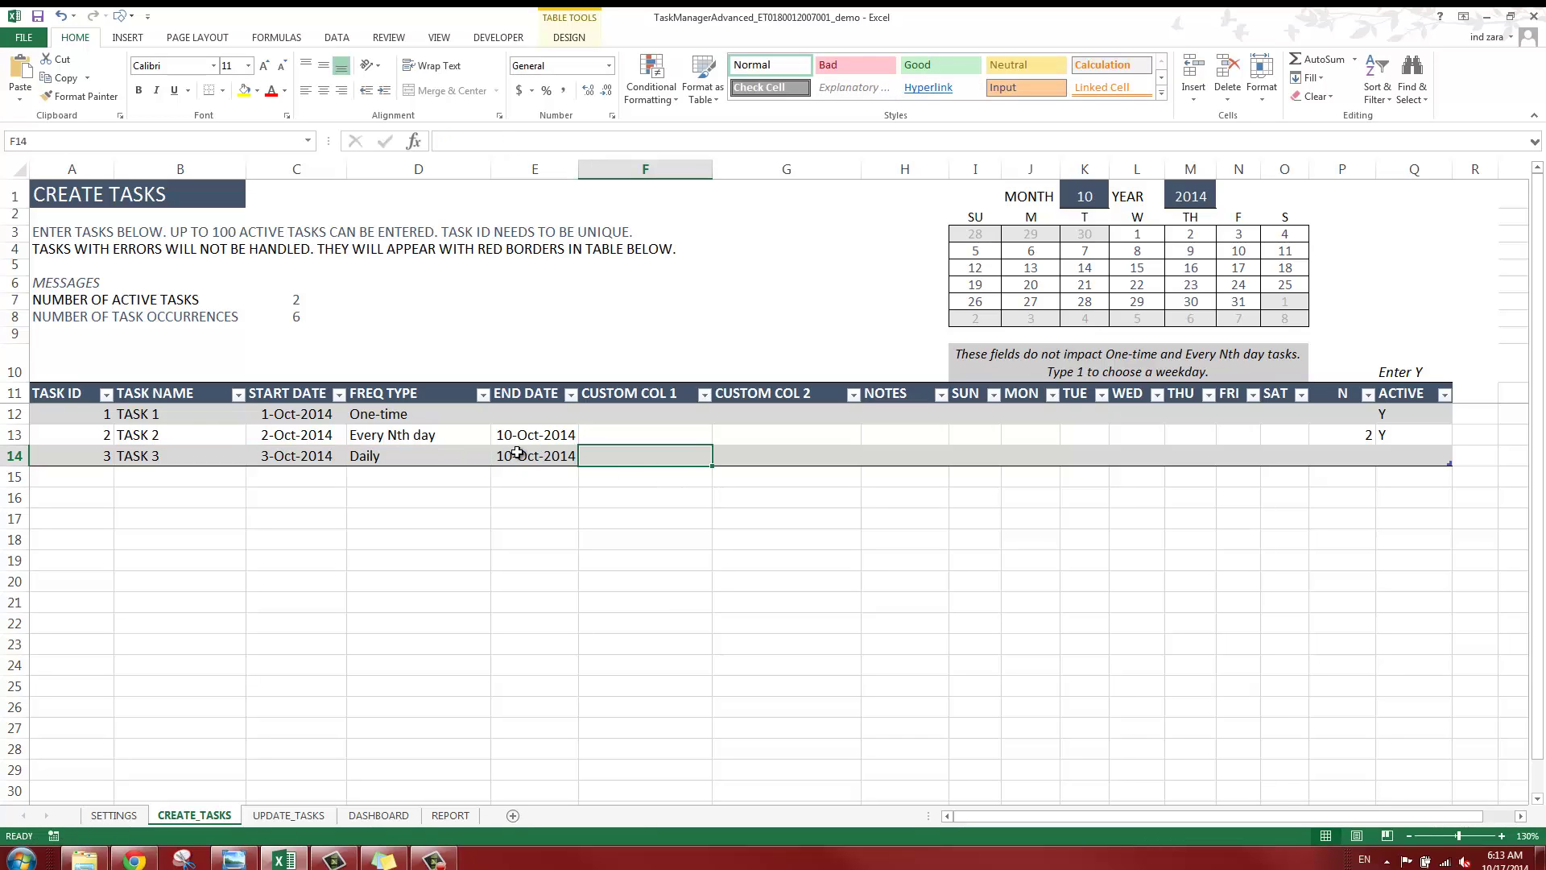
Flag Monday through Friday with 1 for TASK 3
left_click_drag(976, 459, 1285, 456)
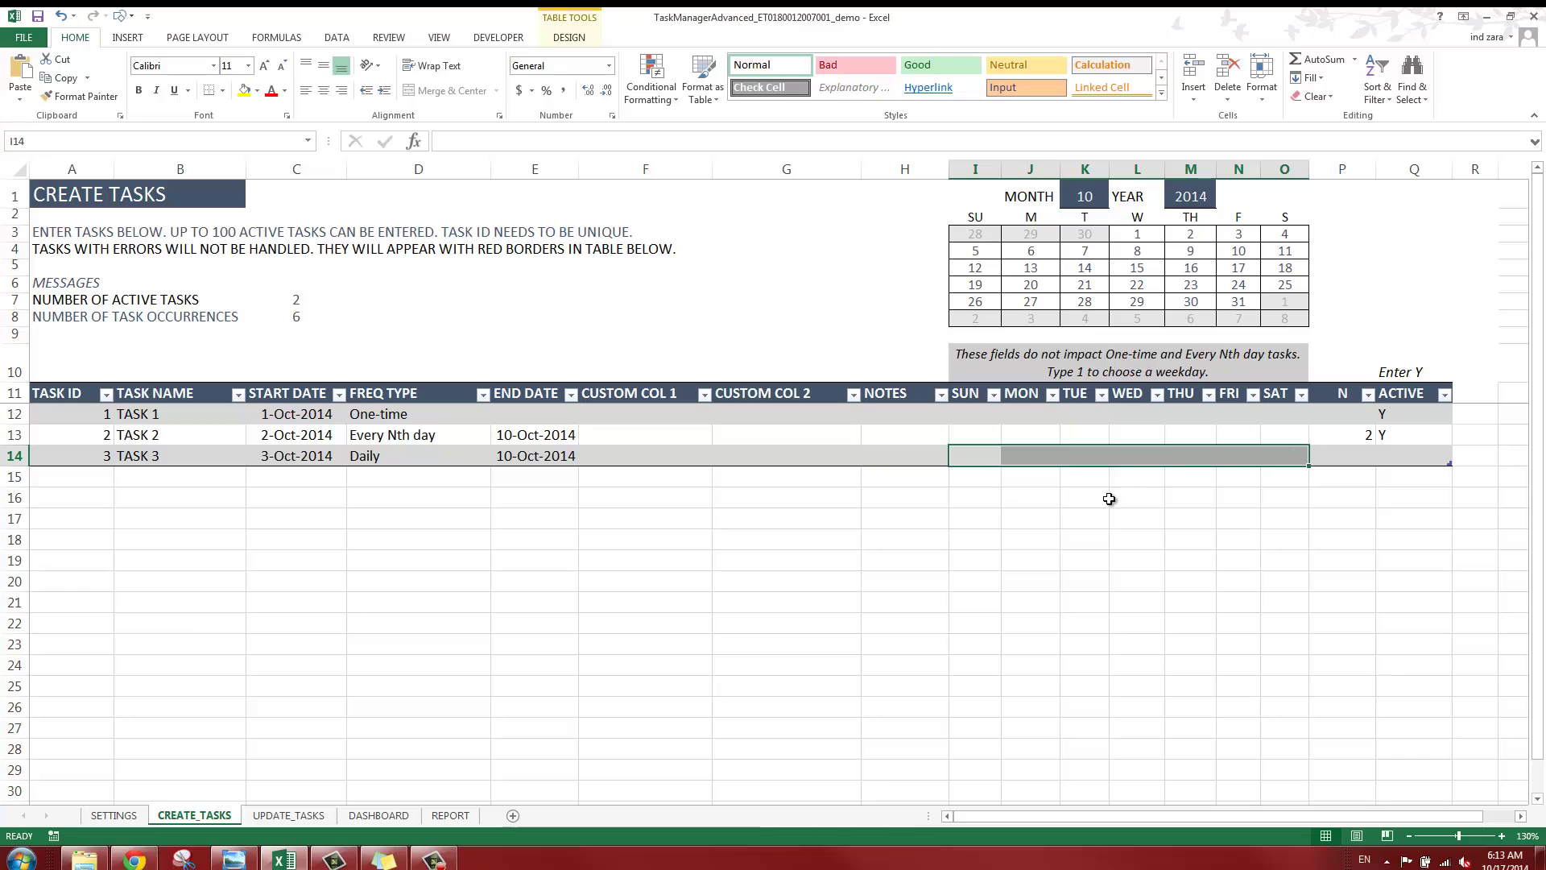
left_click(1109, 500)
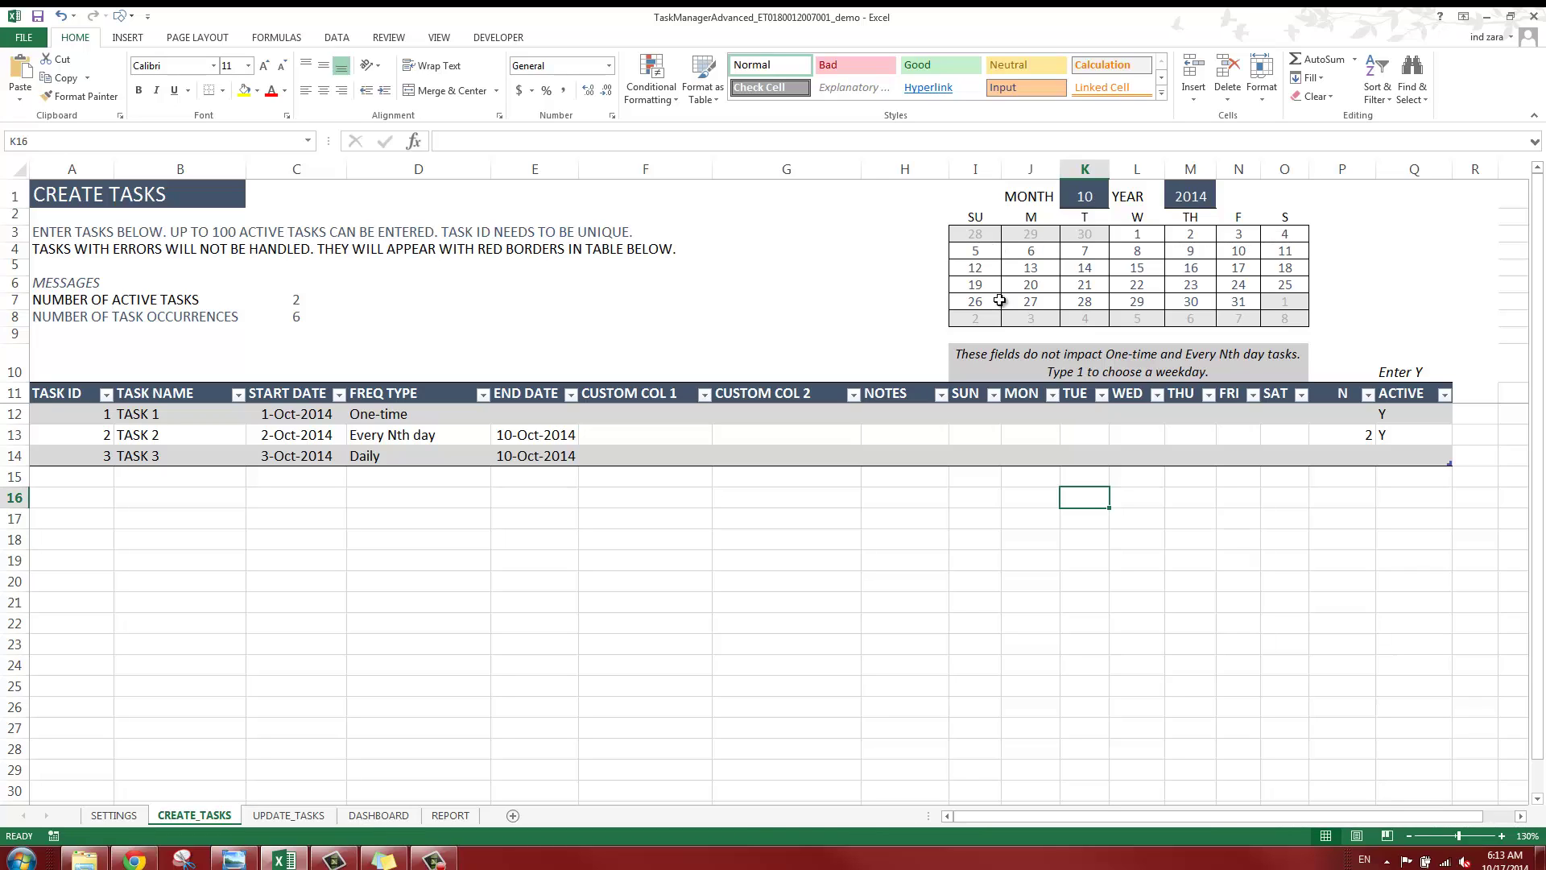
left_click(1012, 452)
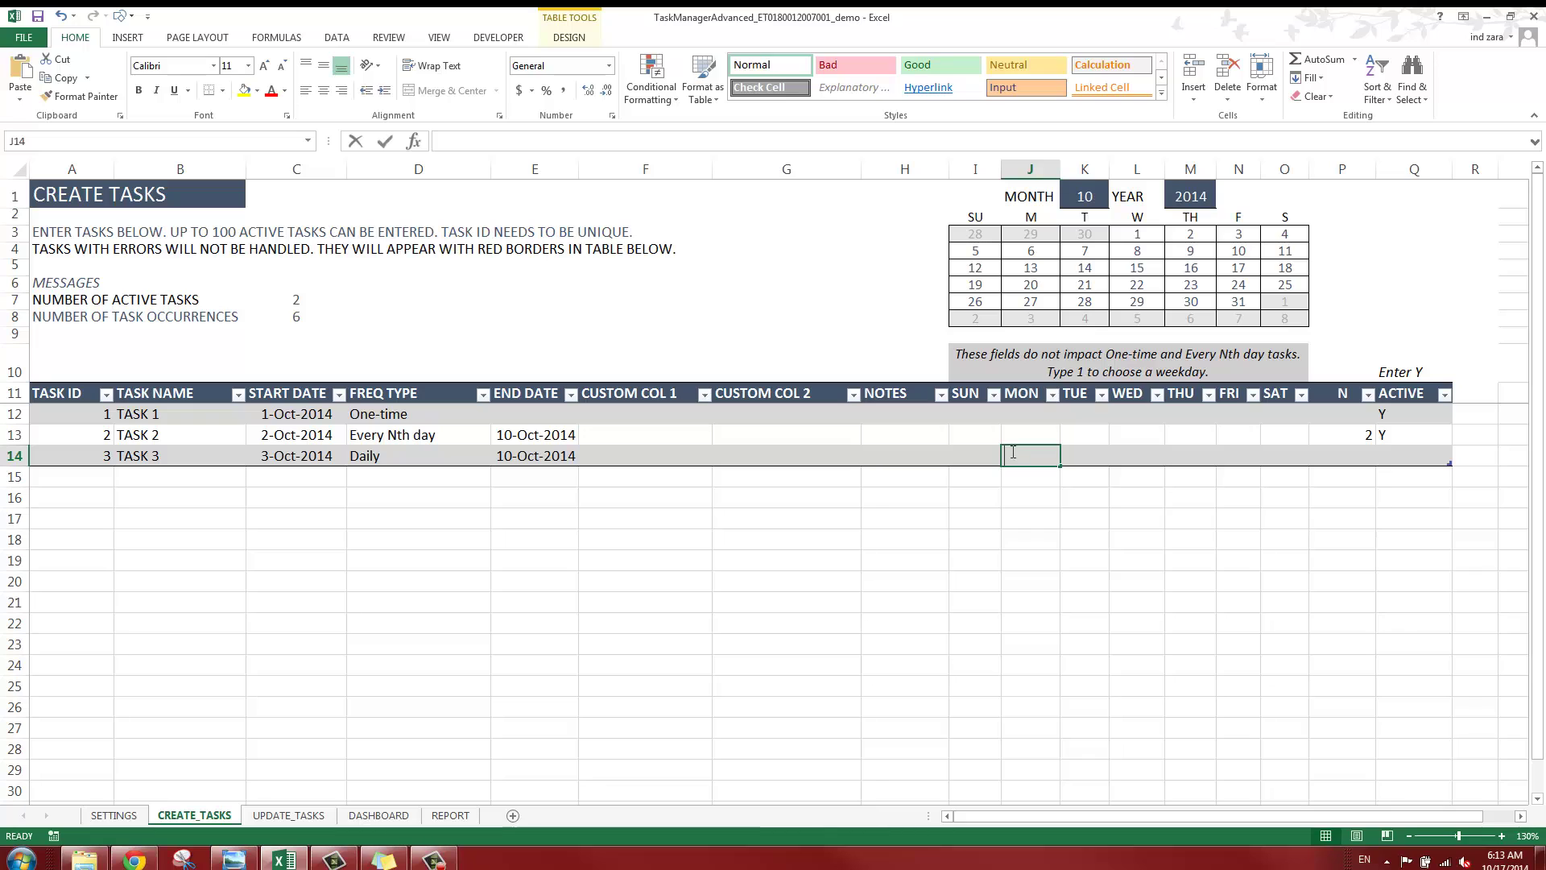
type("1")
key("Tab")
type("1")
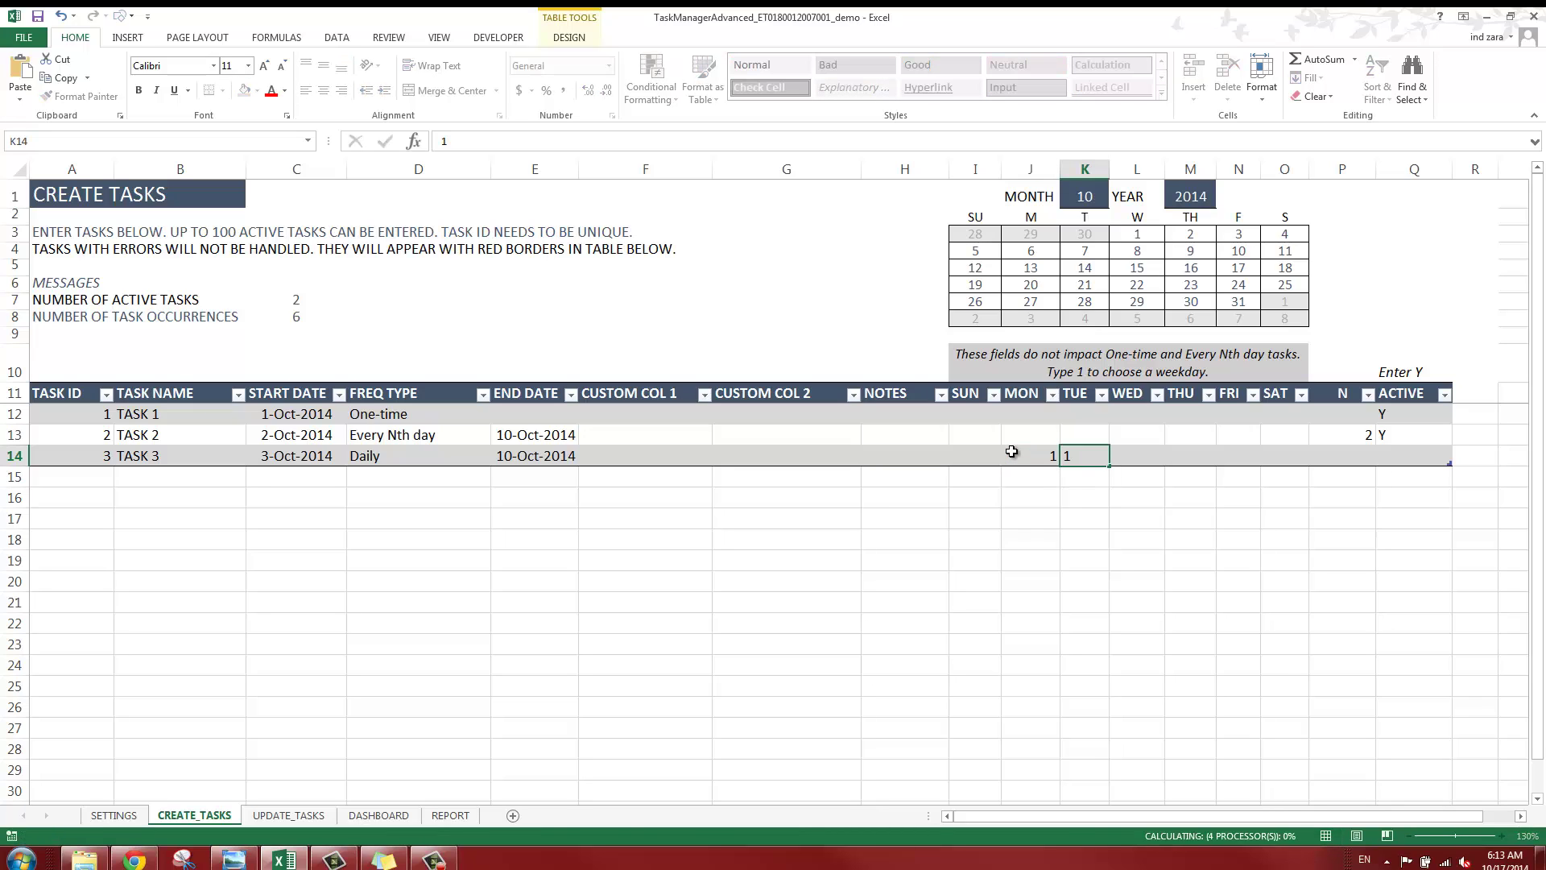
key("Tab")
type("1")
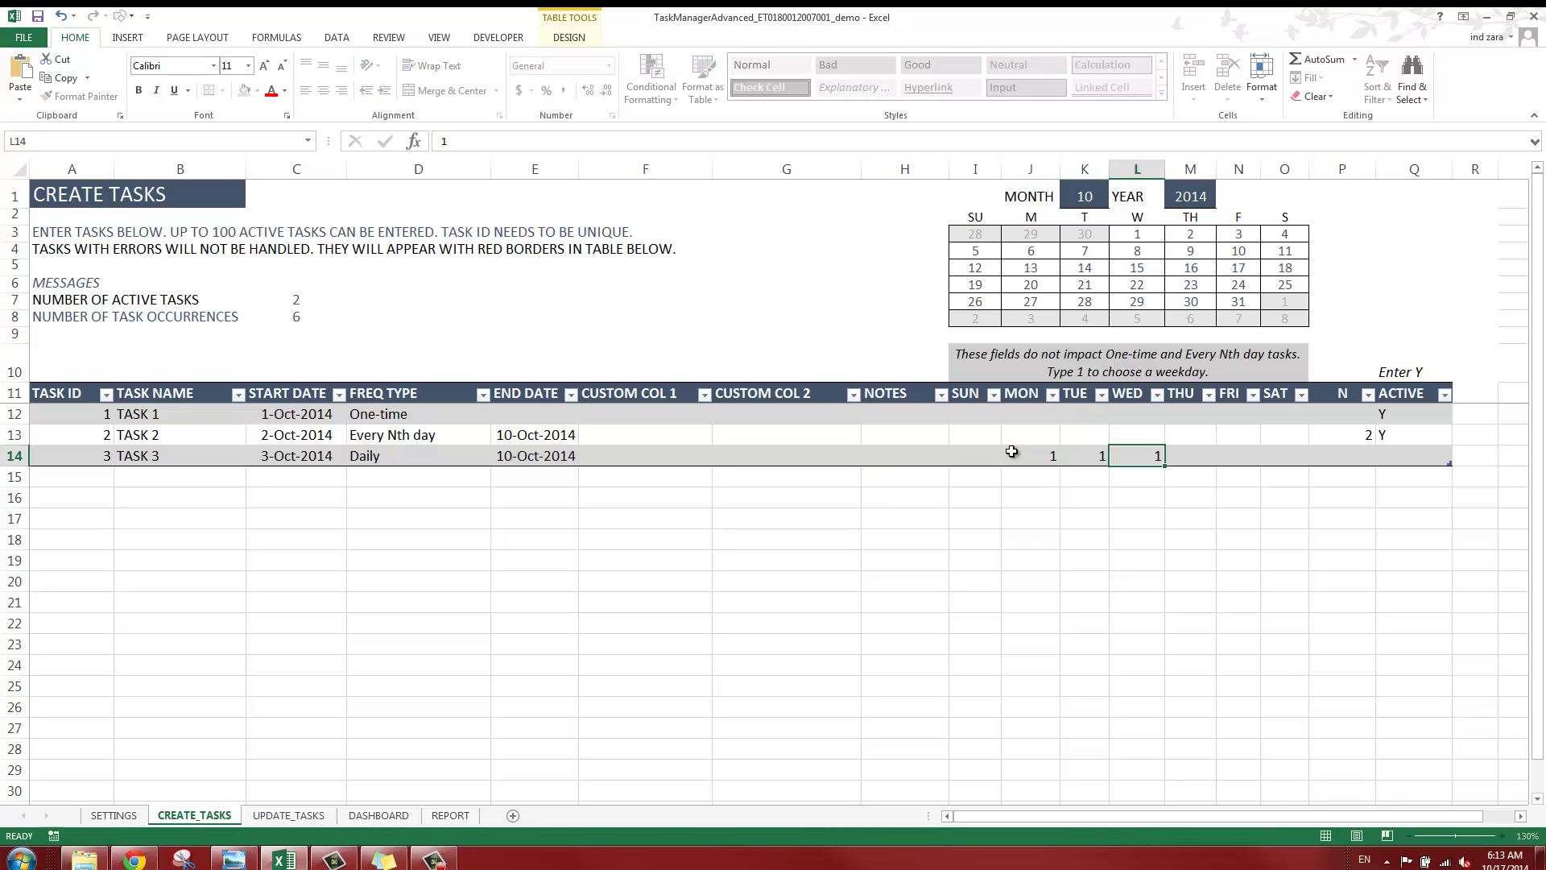
key("Tab")
type("1")
key("Tab")
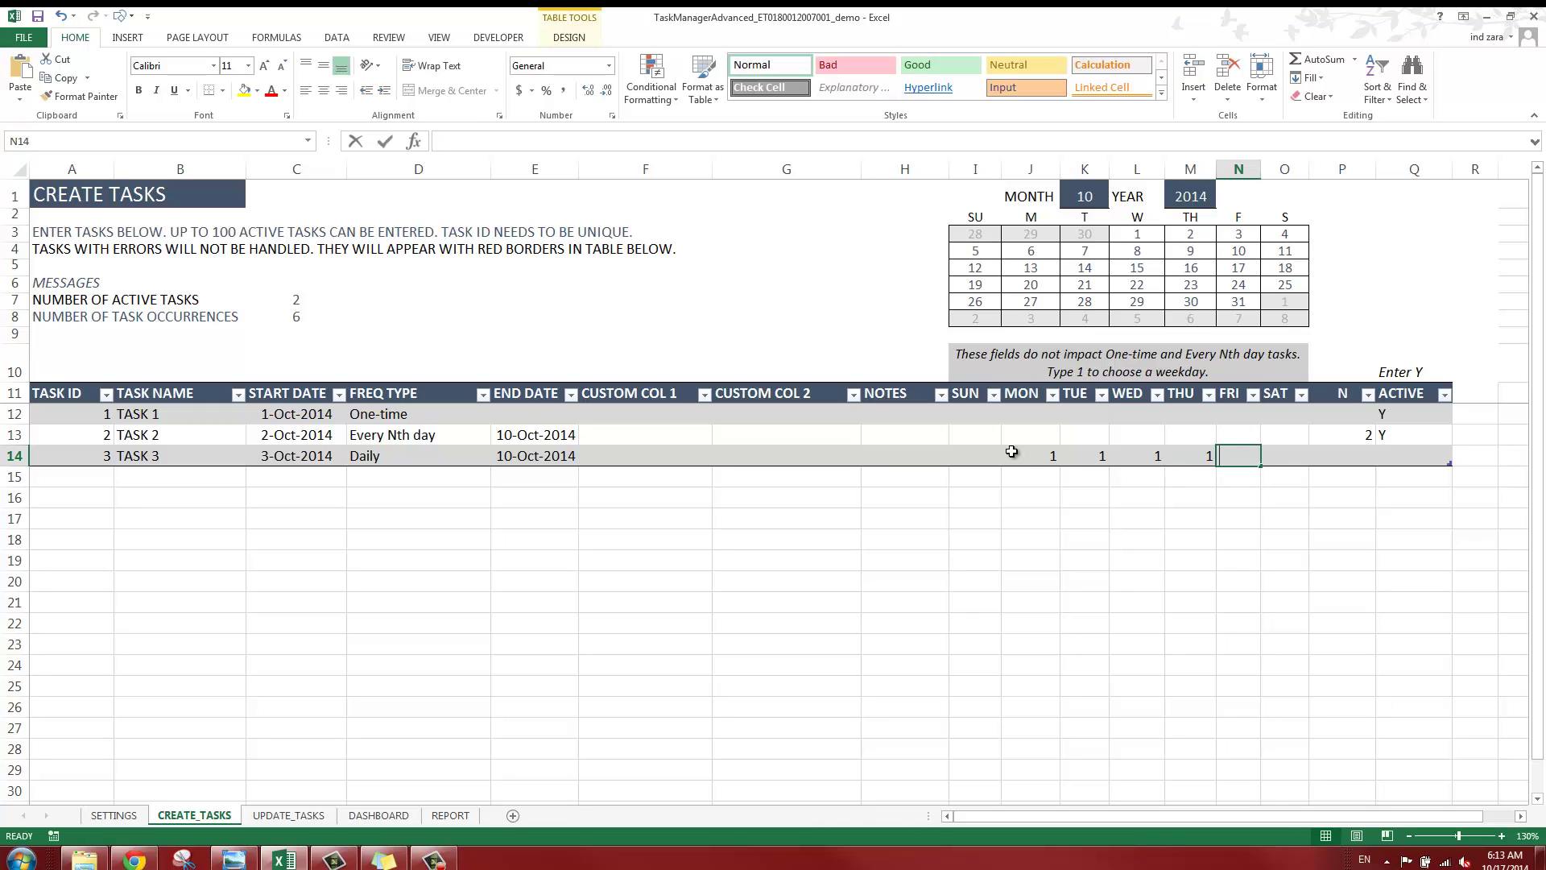
type("1")
key("Tab")
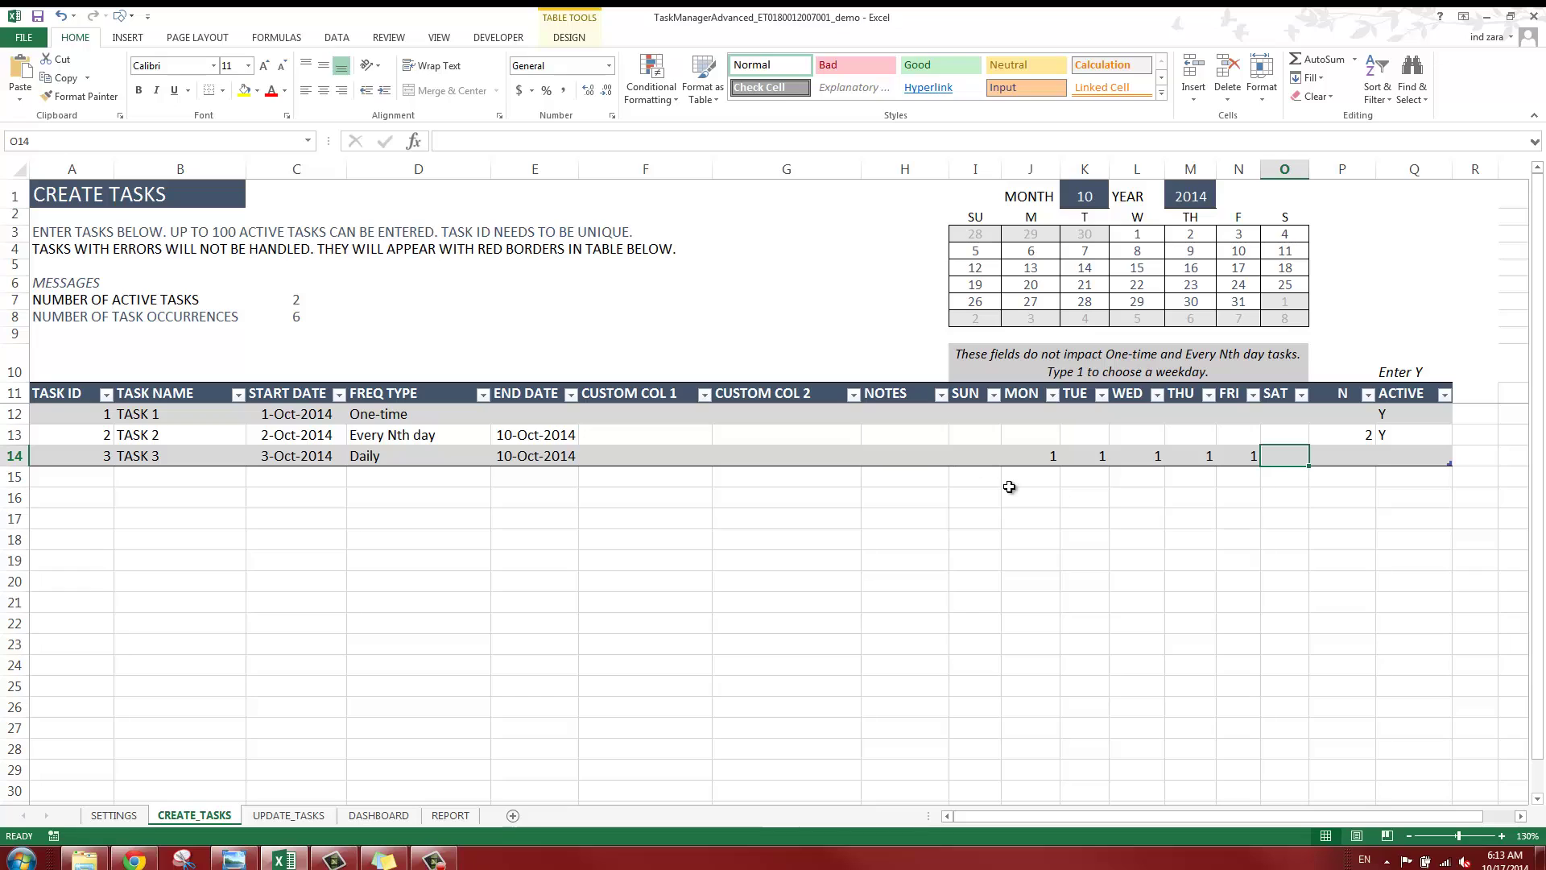
Set TASK 3's ACTIVE value to Y
left_click(1423, 455)
left_click(1459, 457)
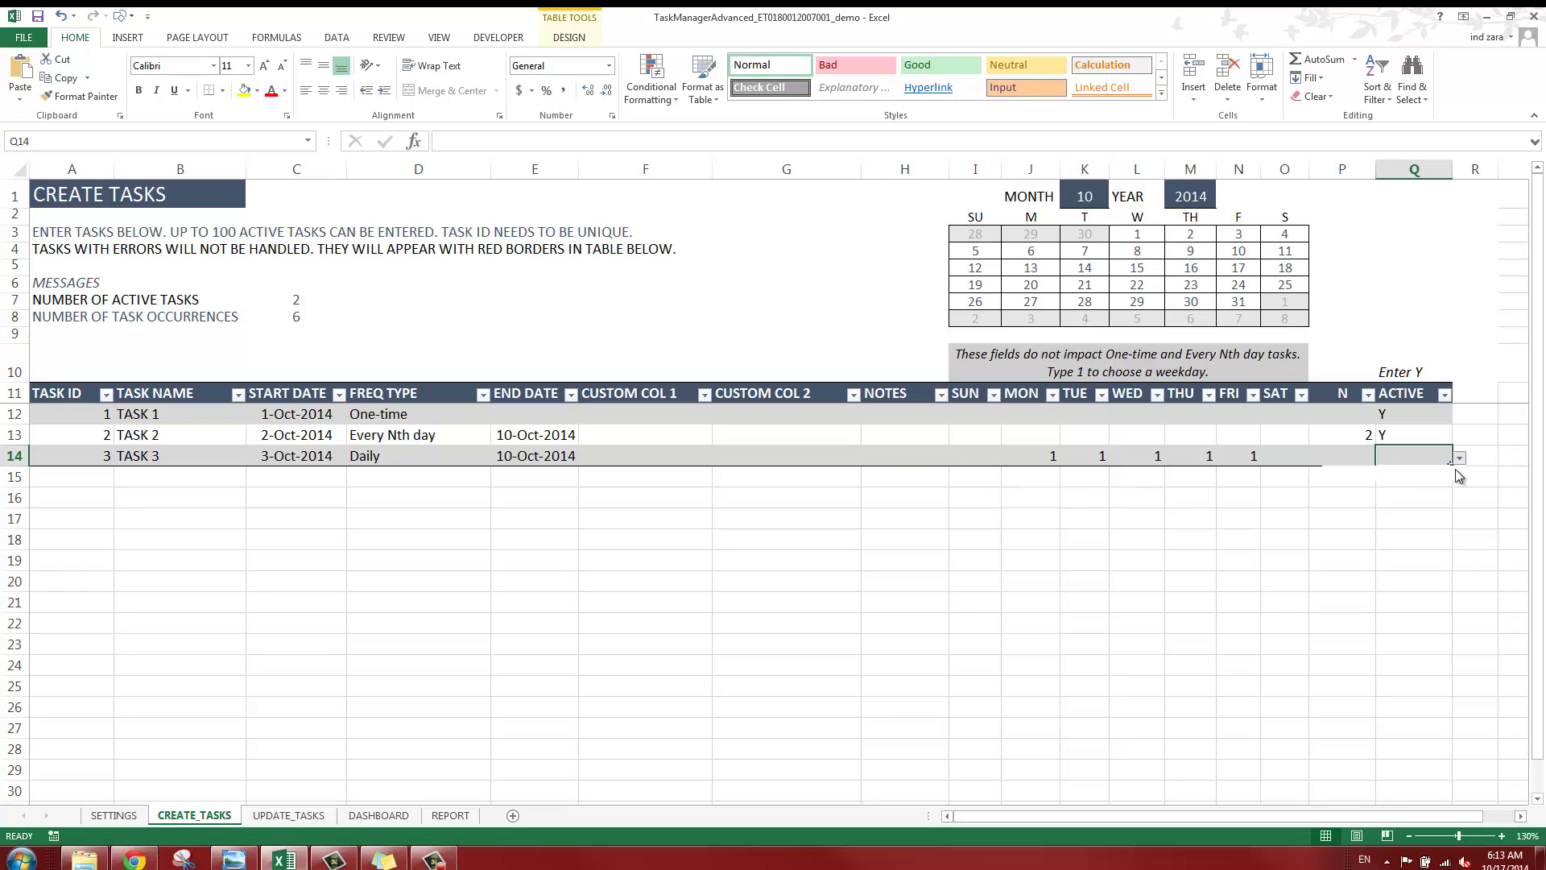
left_click(1453, 478)
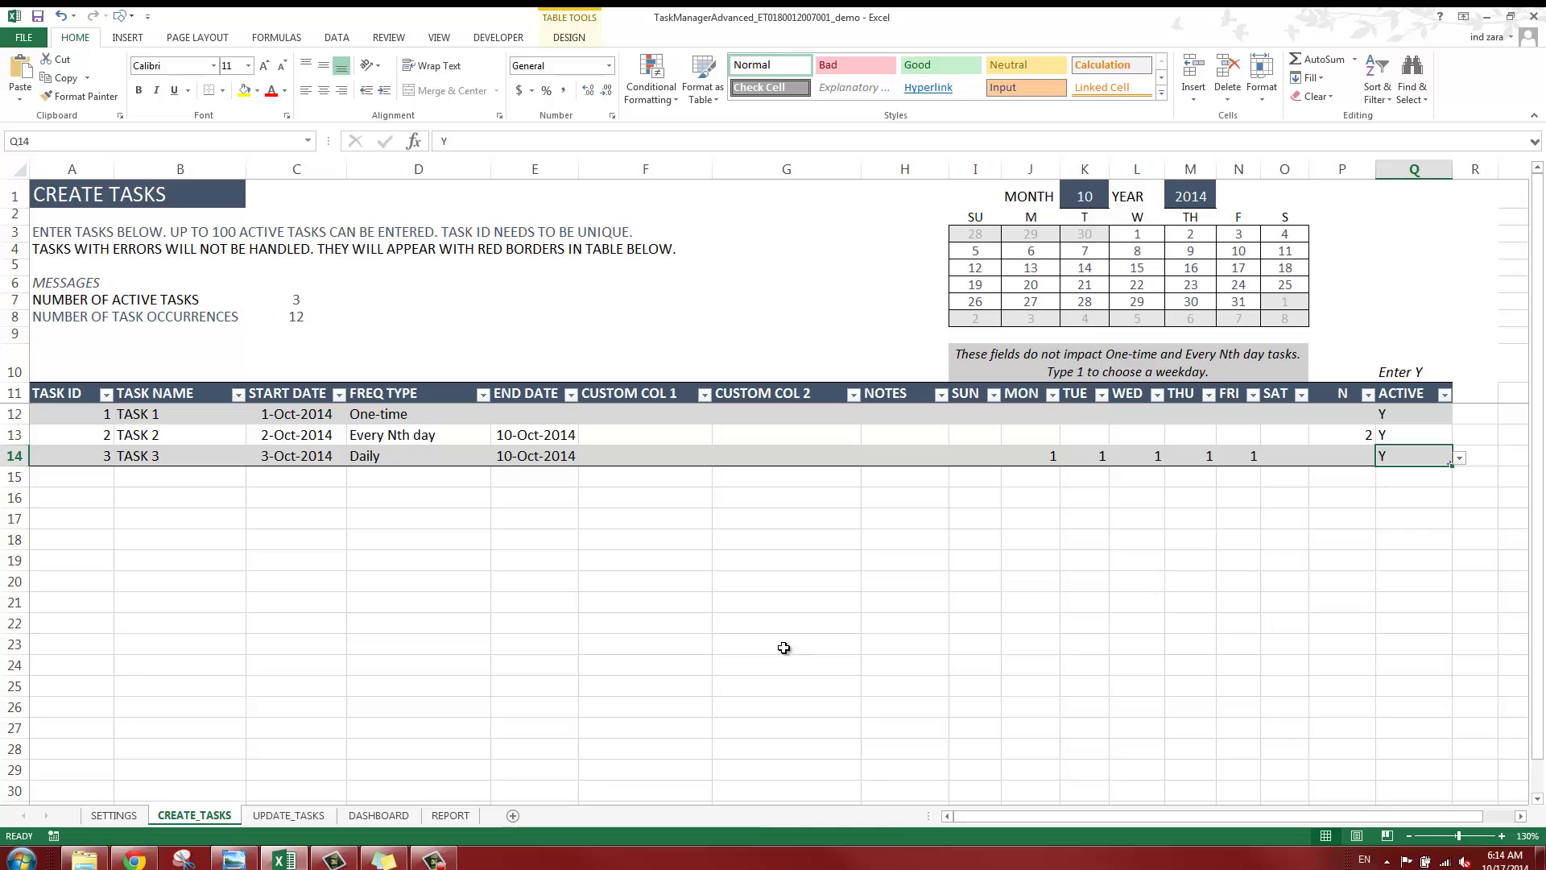
left_click(450, 815)
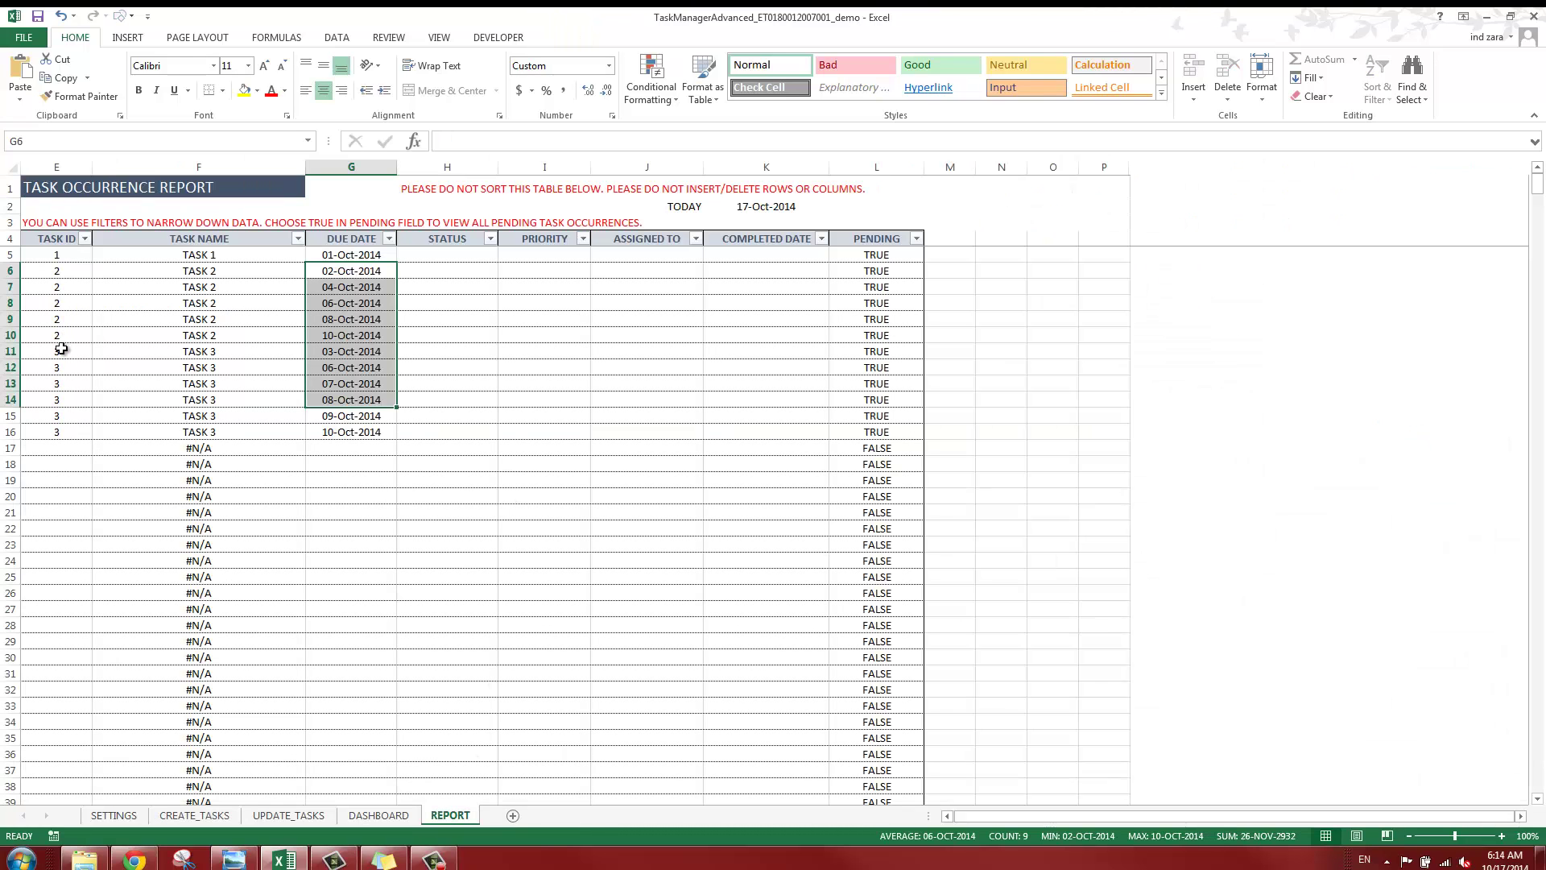
left_click_drag(61, 348, 364, 432)
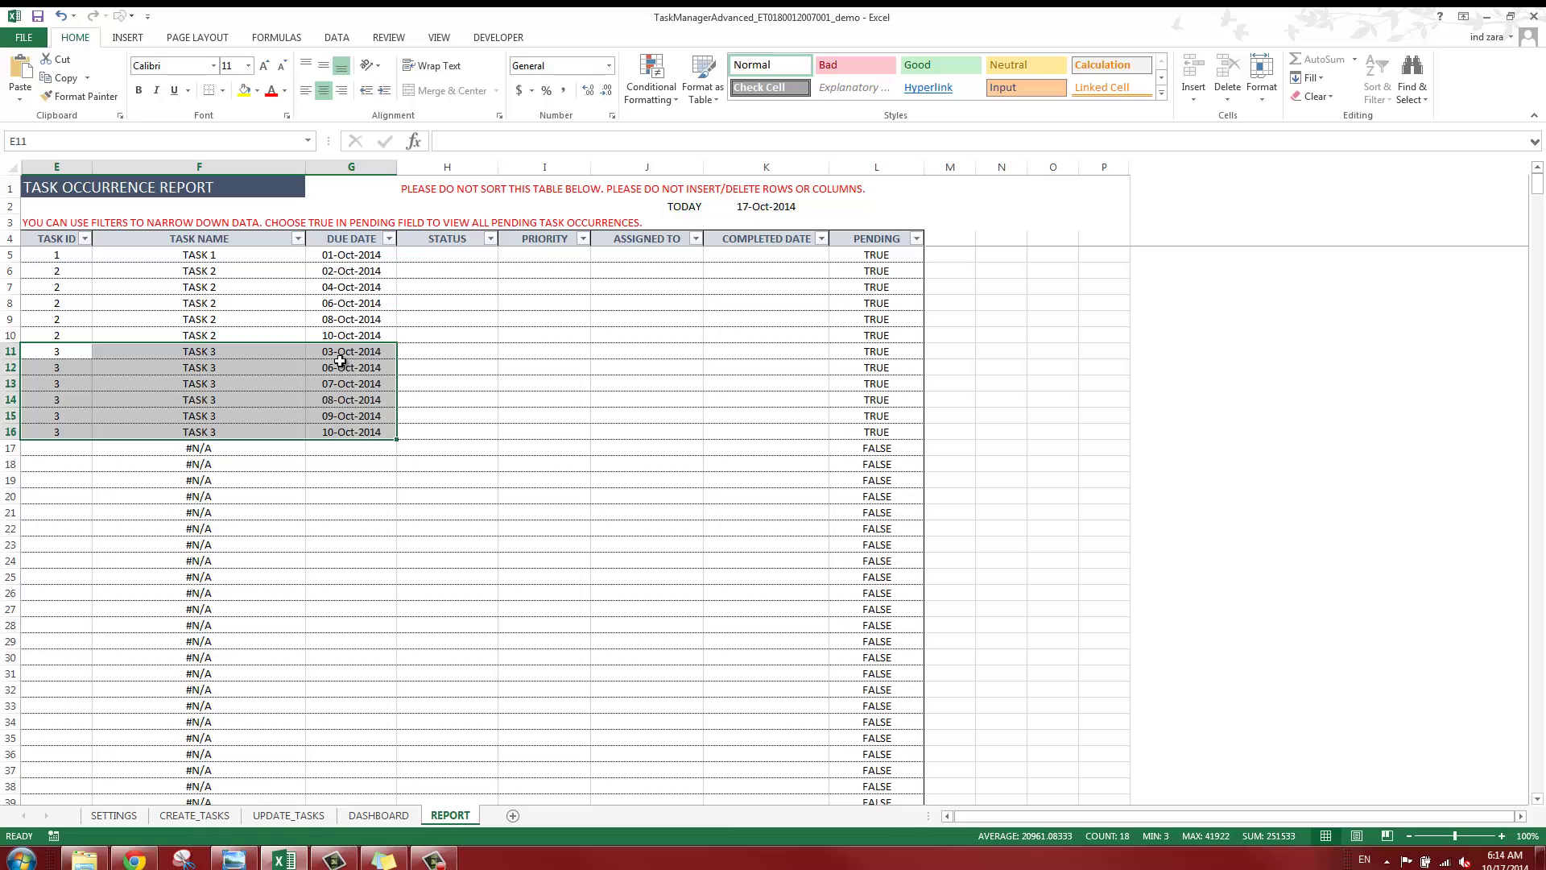
left_click(235, 815)
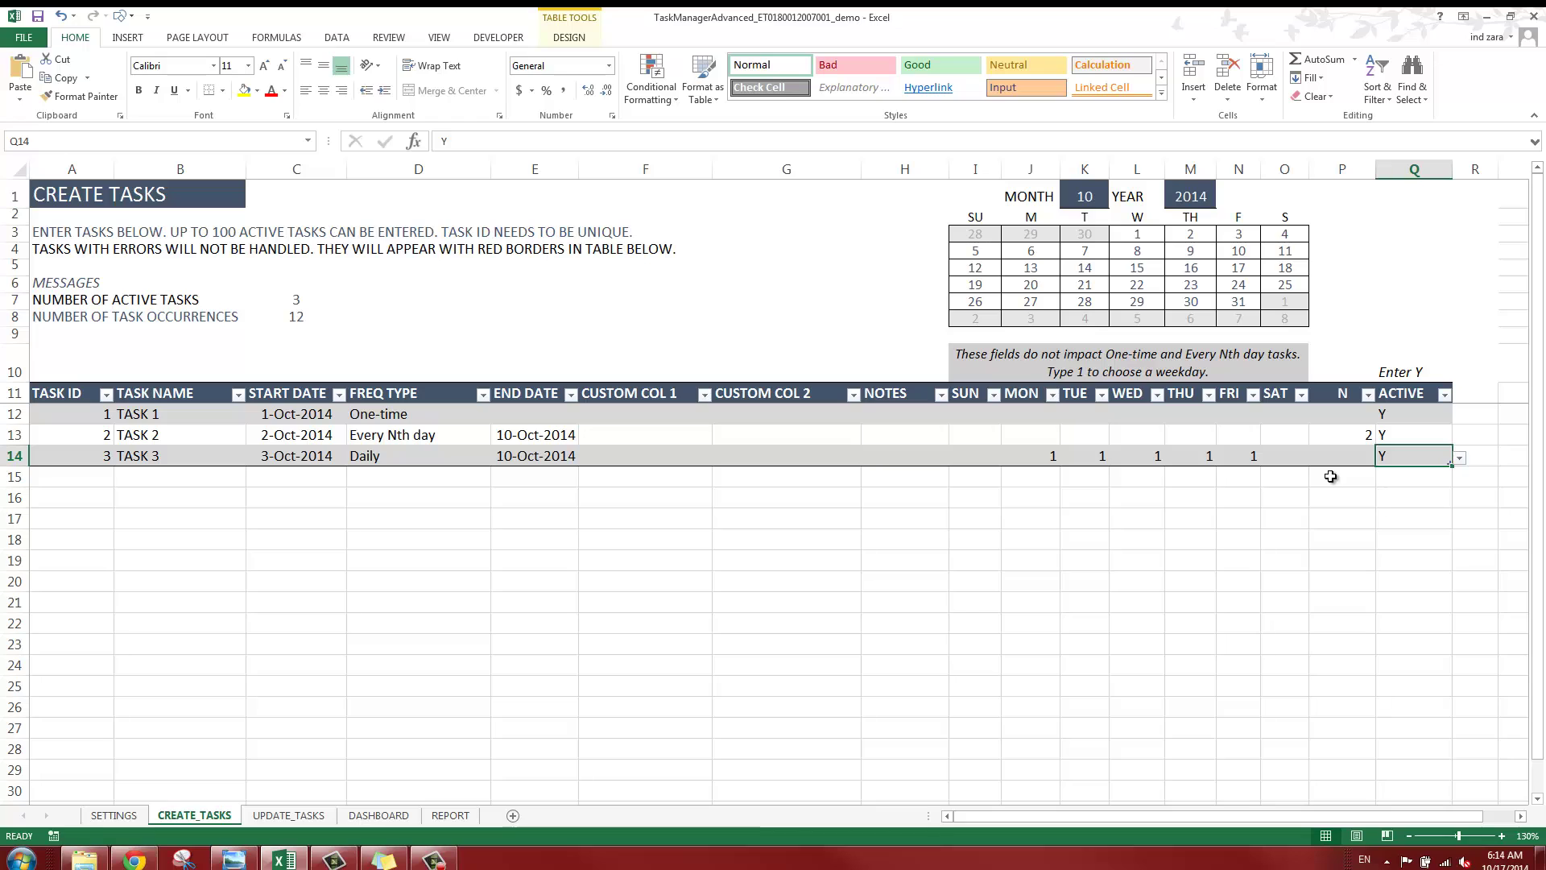
Enter TASK 4 in row 15 with ID 4, start 4-Oct-2014, Weekly frequency, end 31-Oct-2014
left_click(104, 475)
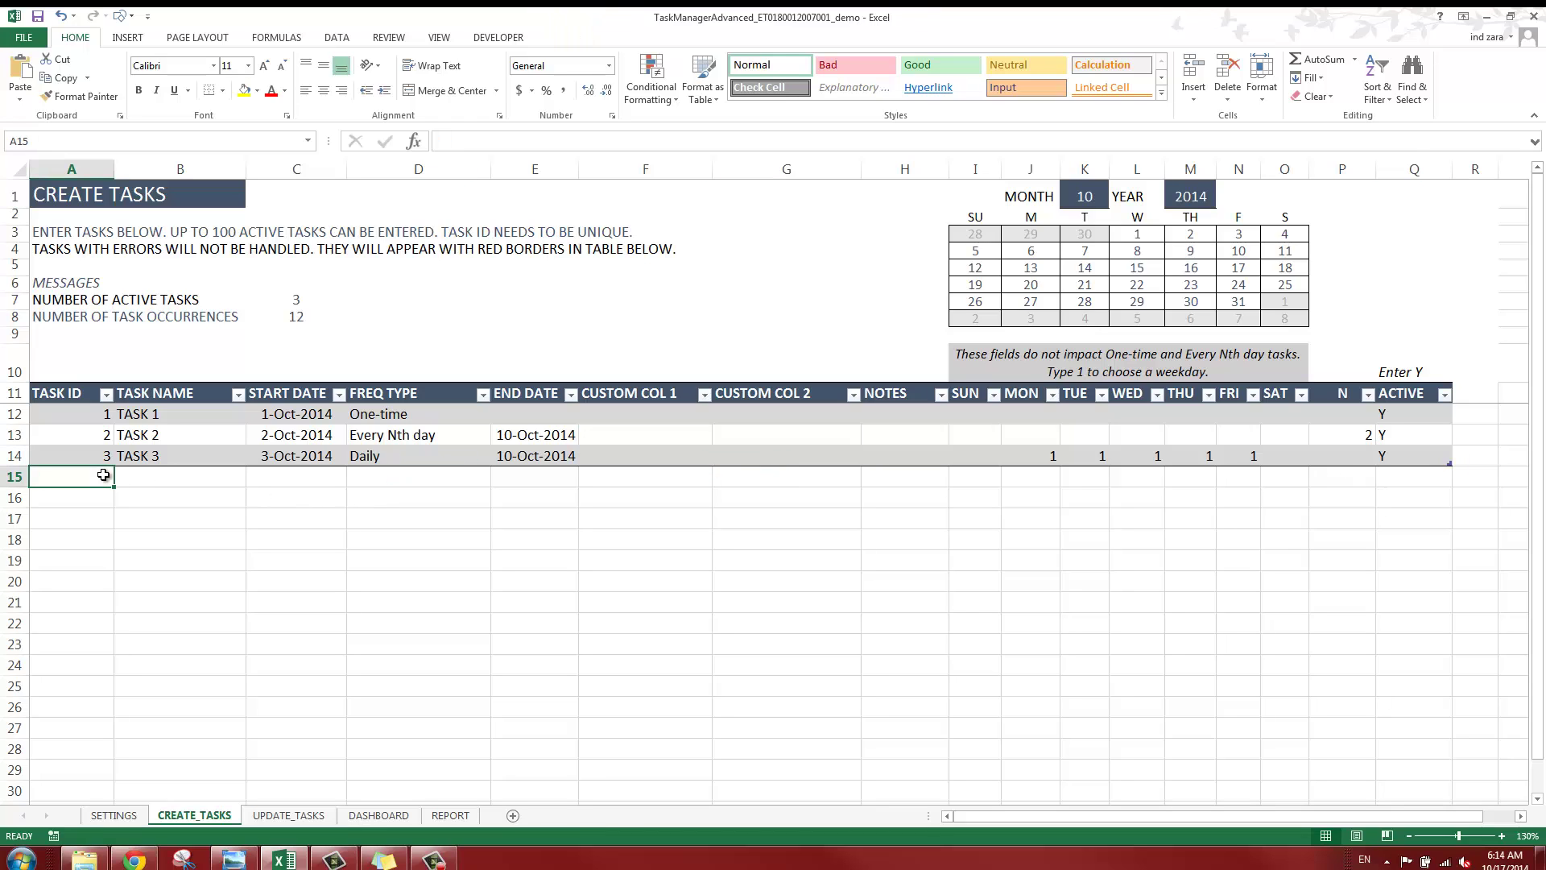
type("4")
key("Tab")
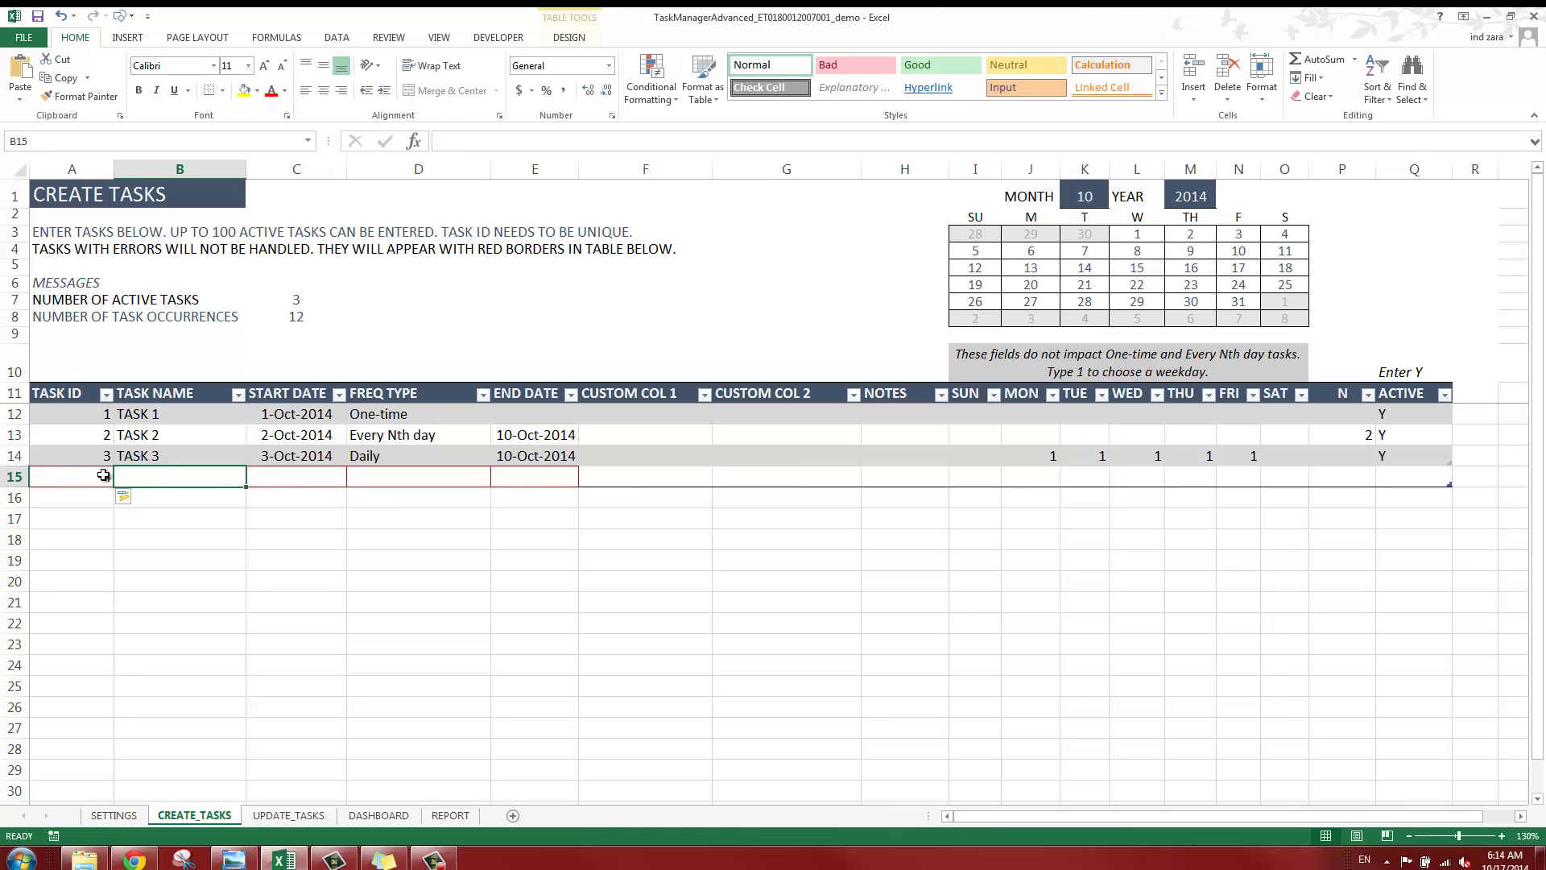
type("TASK 4")
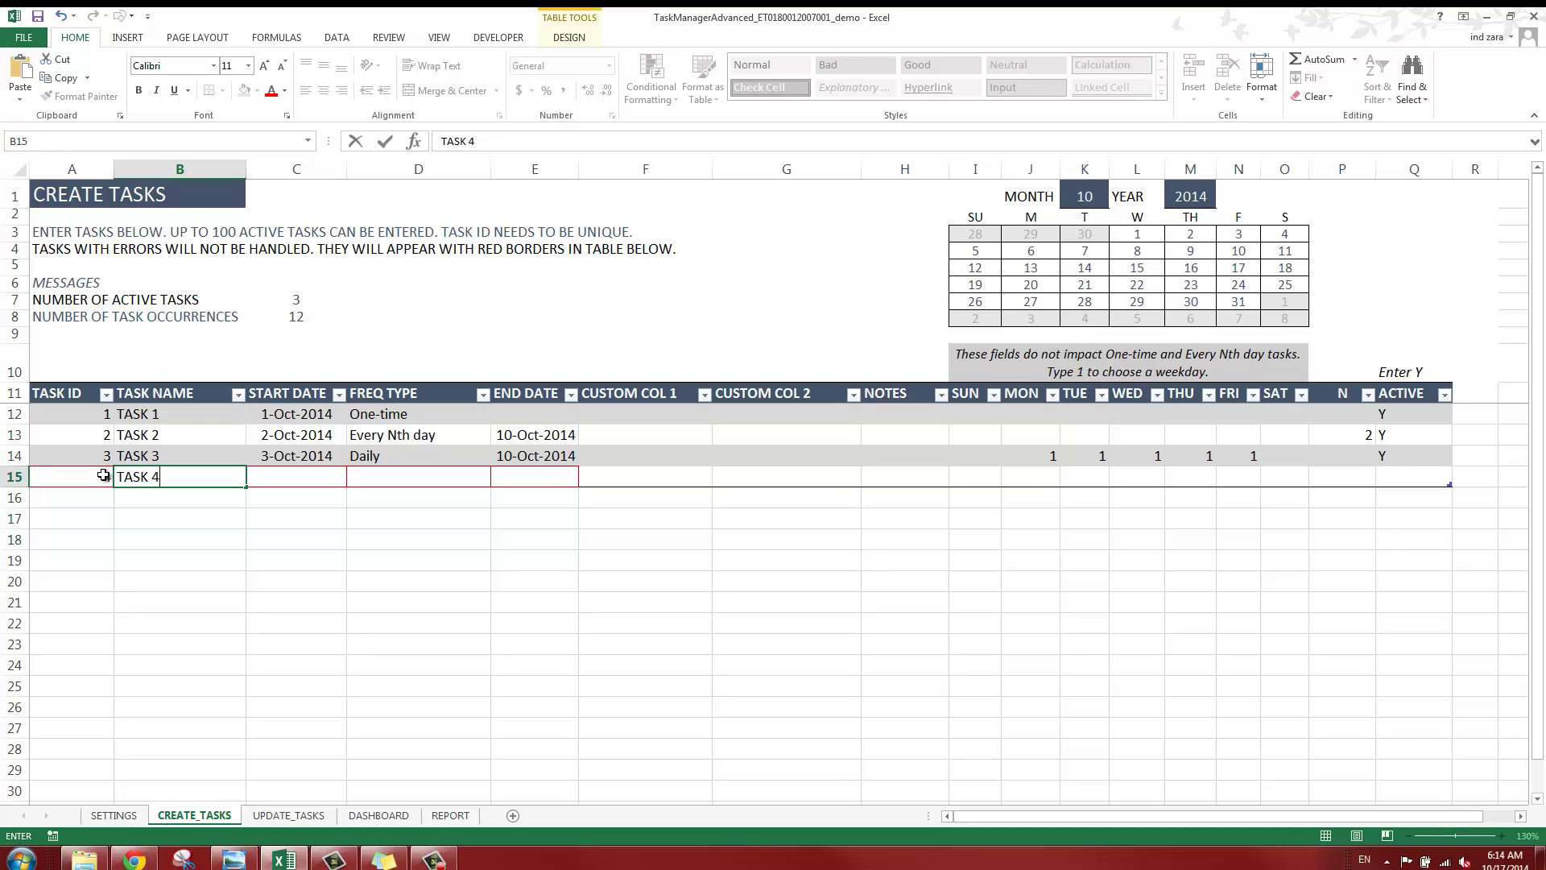
key("Tab")
type("4-")
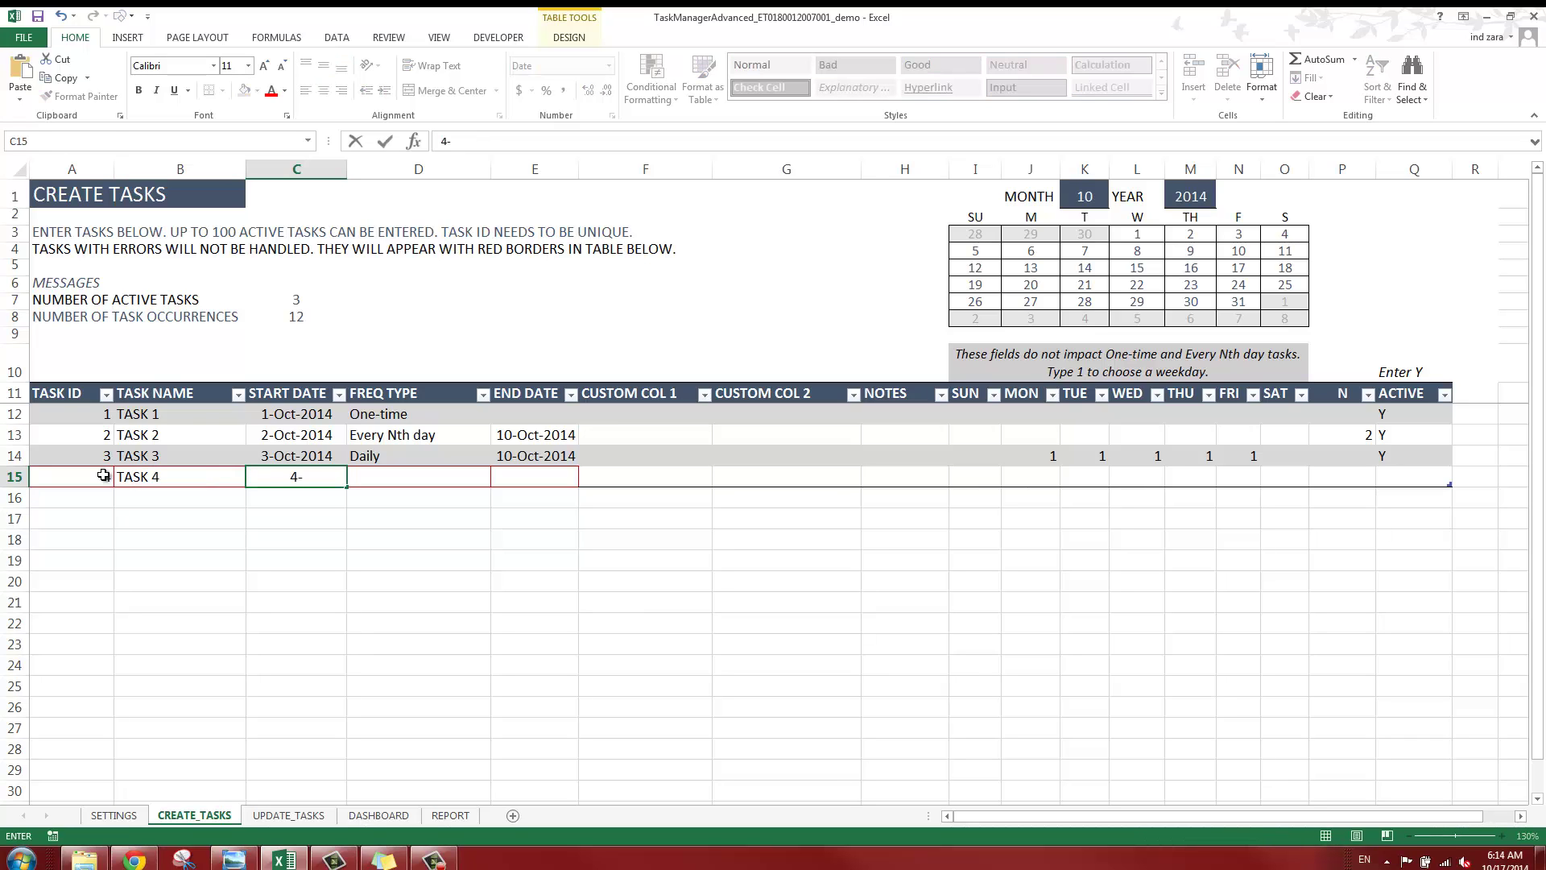
type("OCT-2014")
key("Tab")
left_click(498, 479)
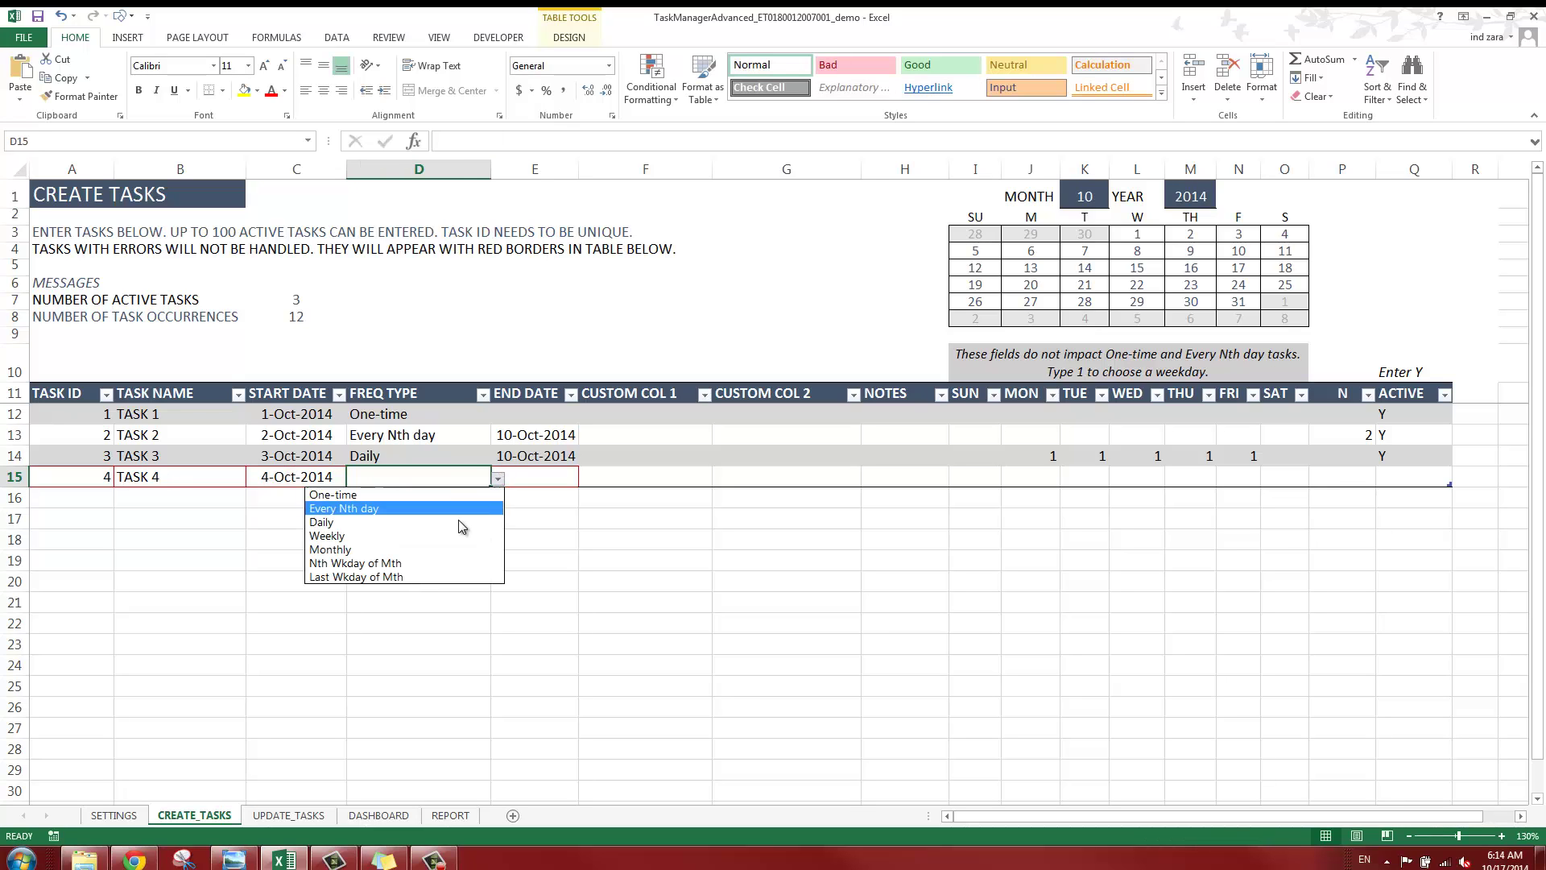
left_click(453, 533)
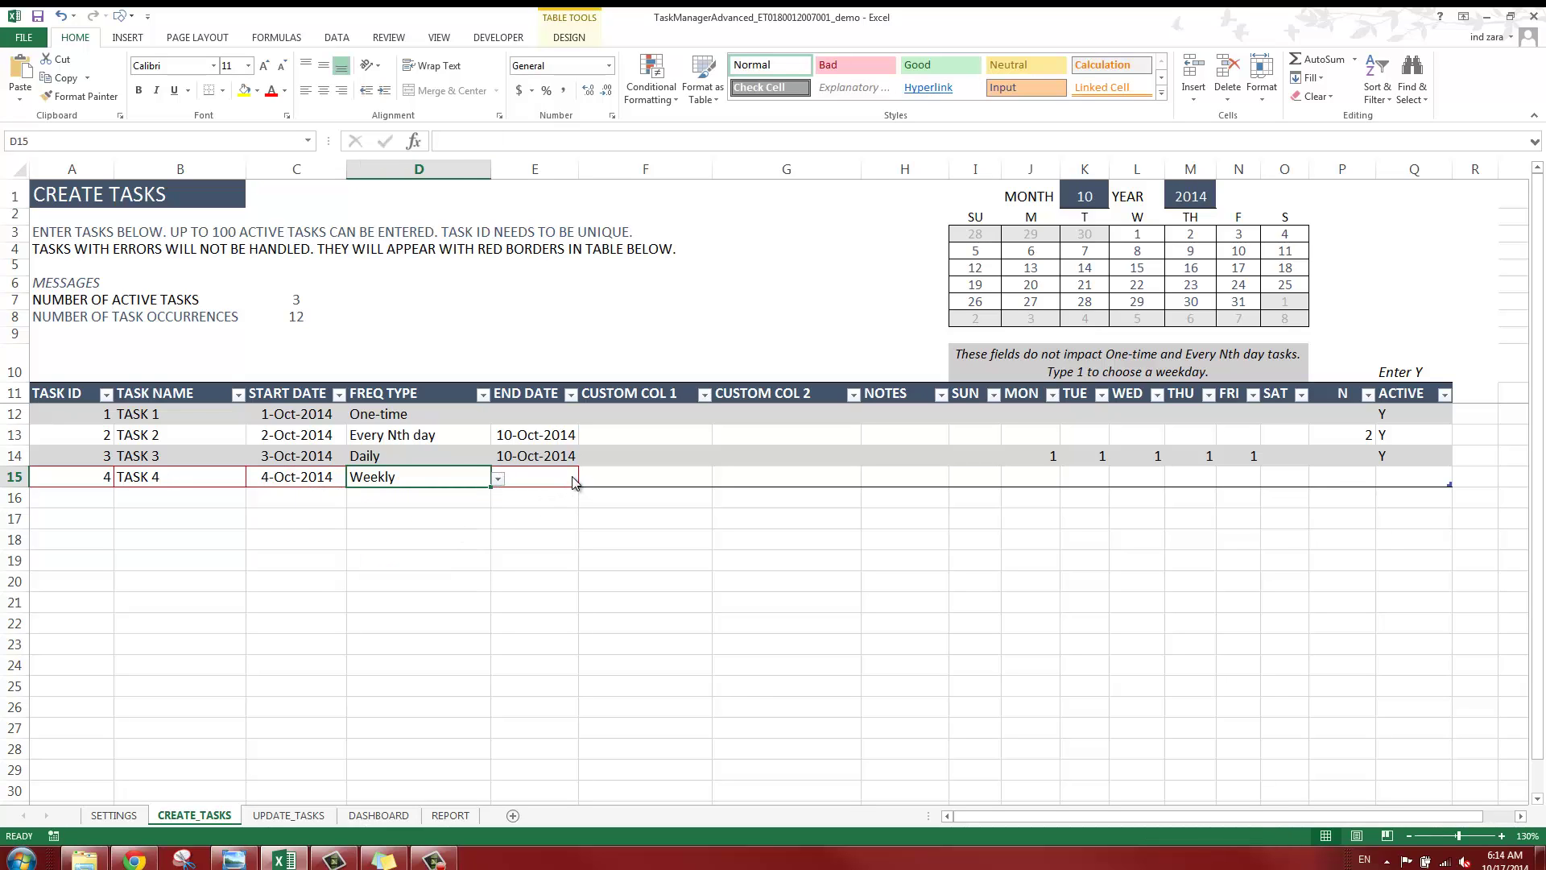
left_click(572, 480)
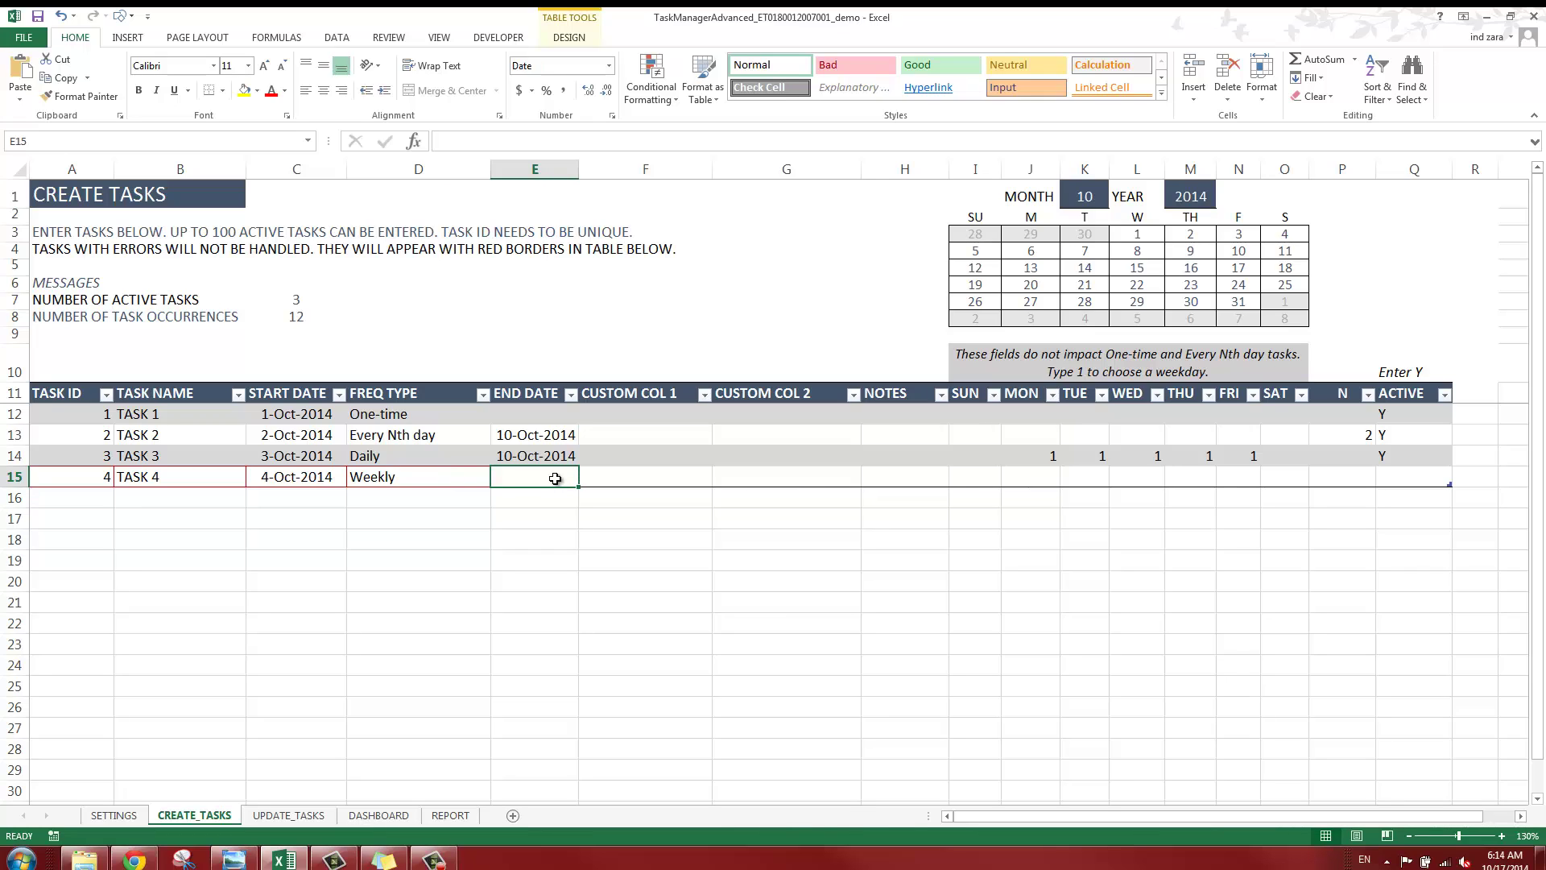
type("31-OC")
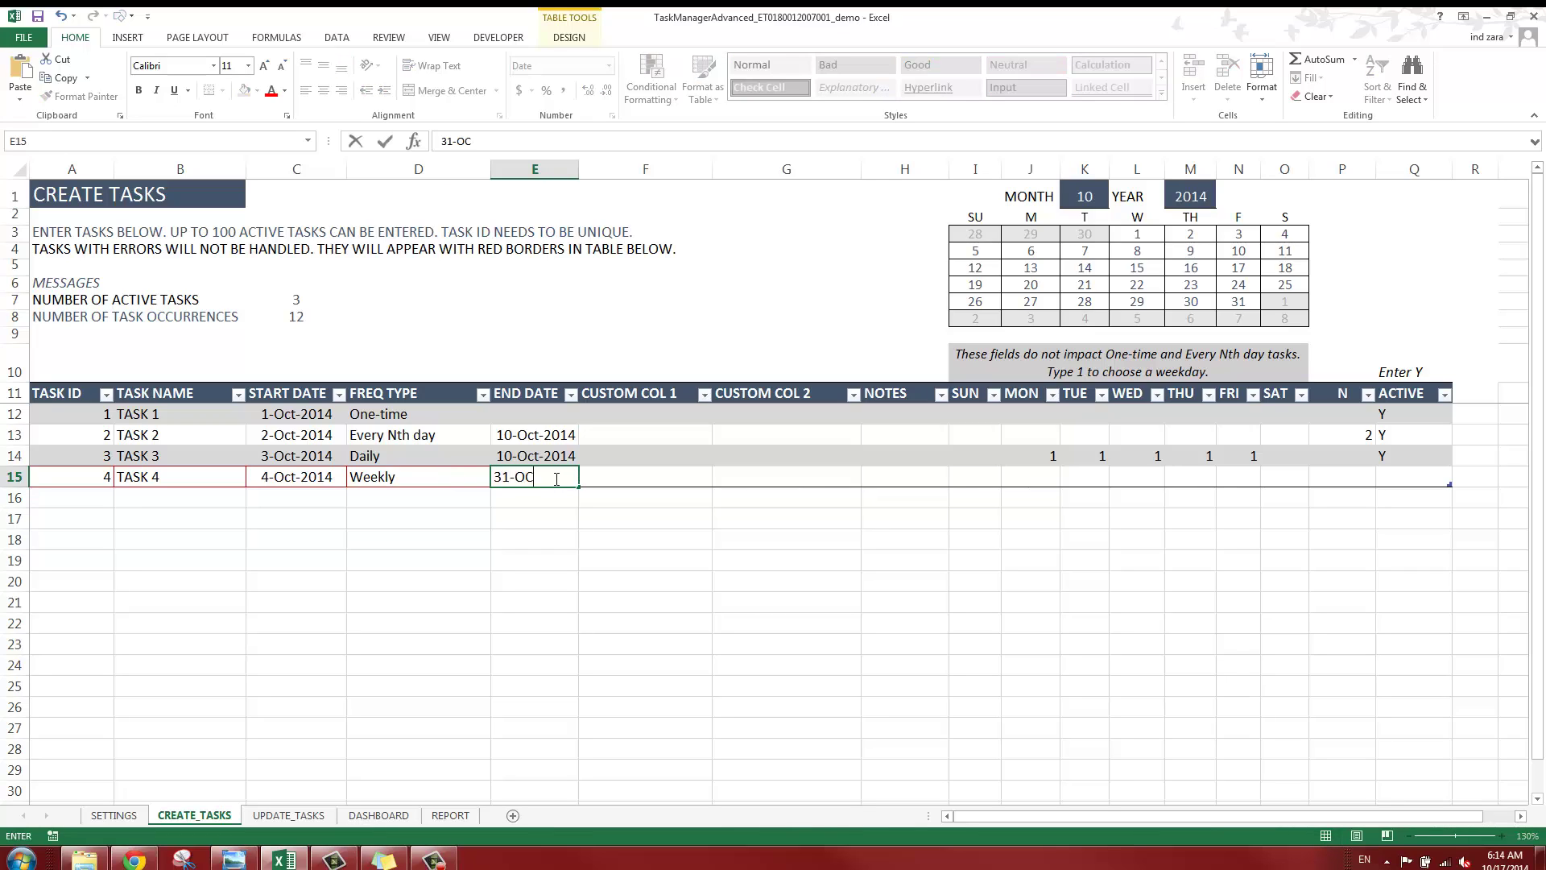
type("T-2014")
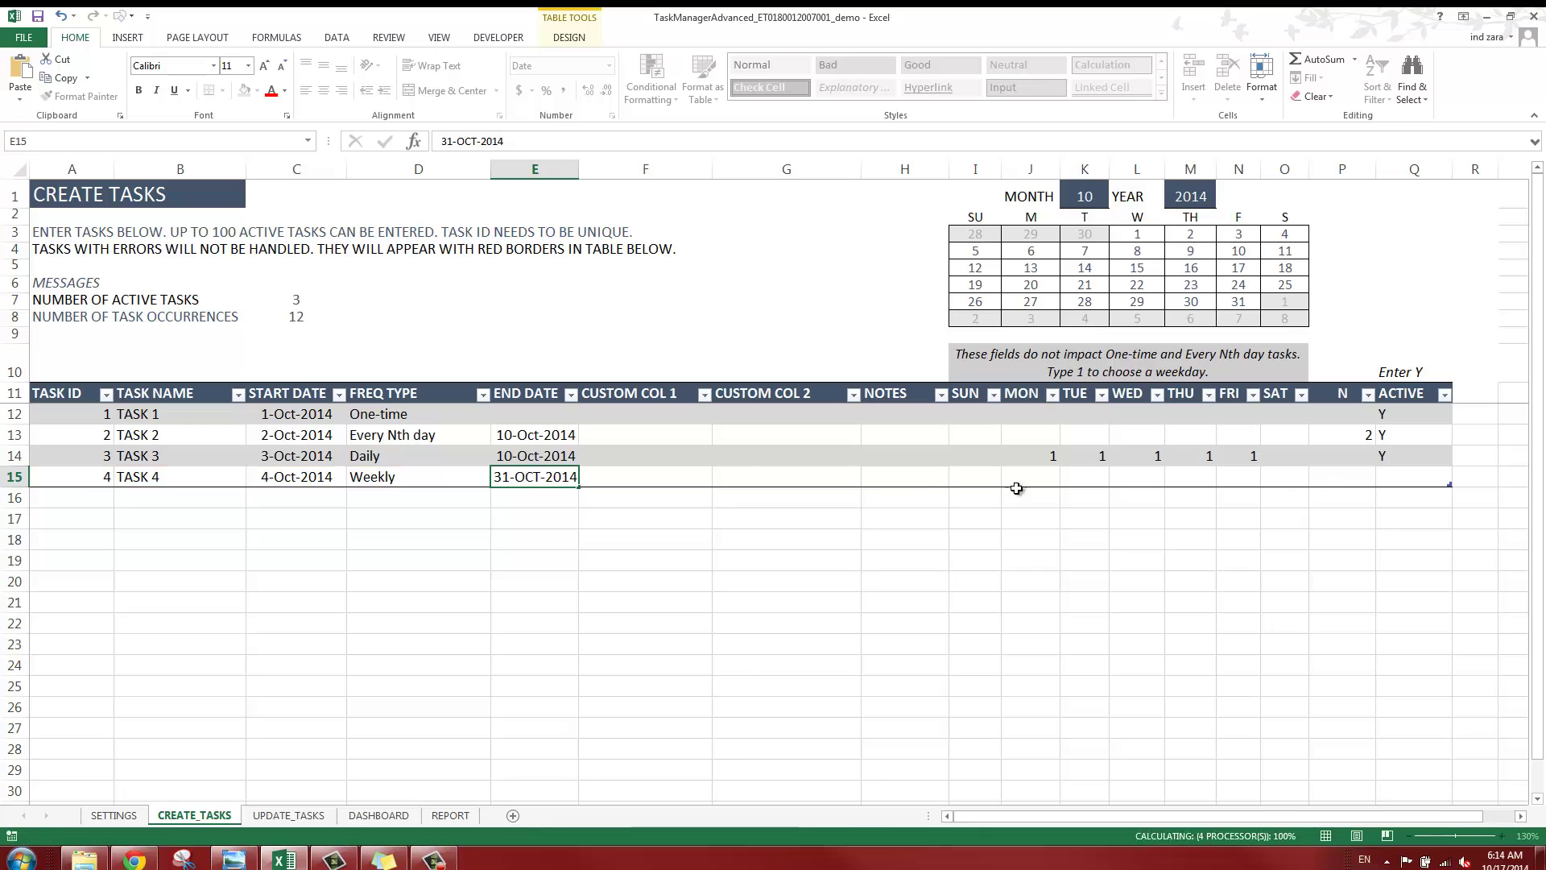
key("Tab")
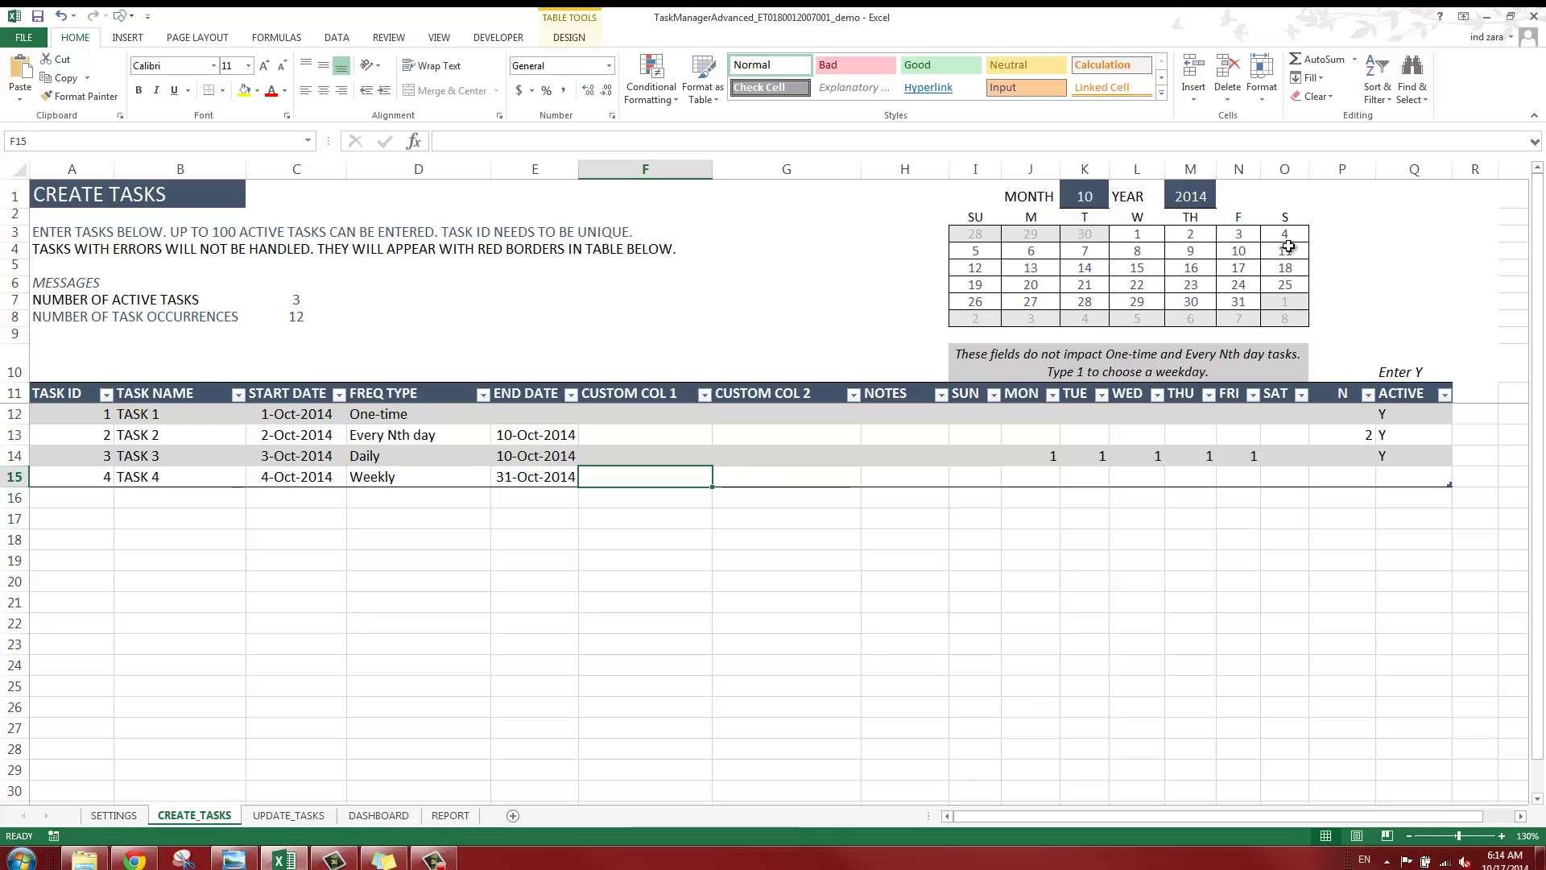
Put 1 in TASK 4's SAT column and set its ACTIVE value to Y
left_click(1280, 476)
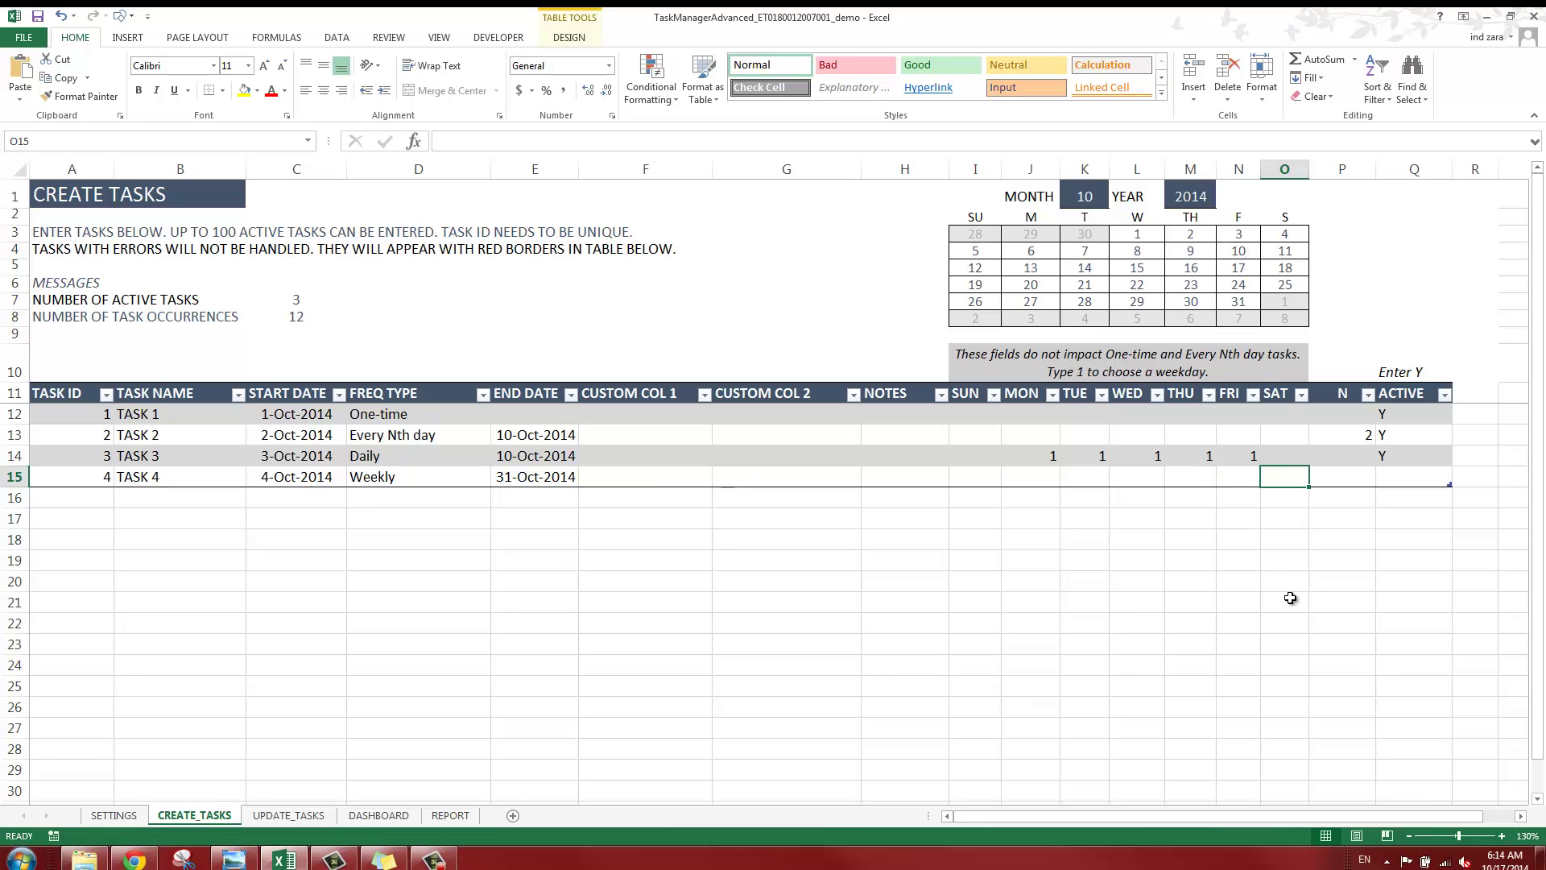
type("1")
key("Tab")
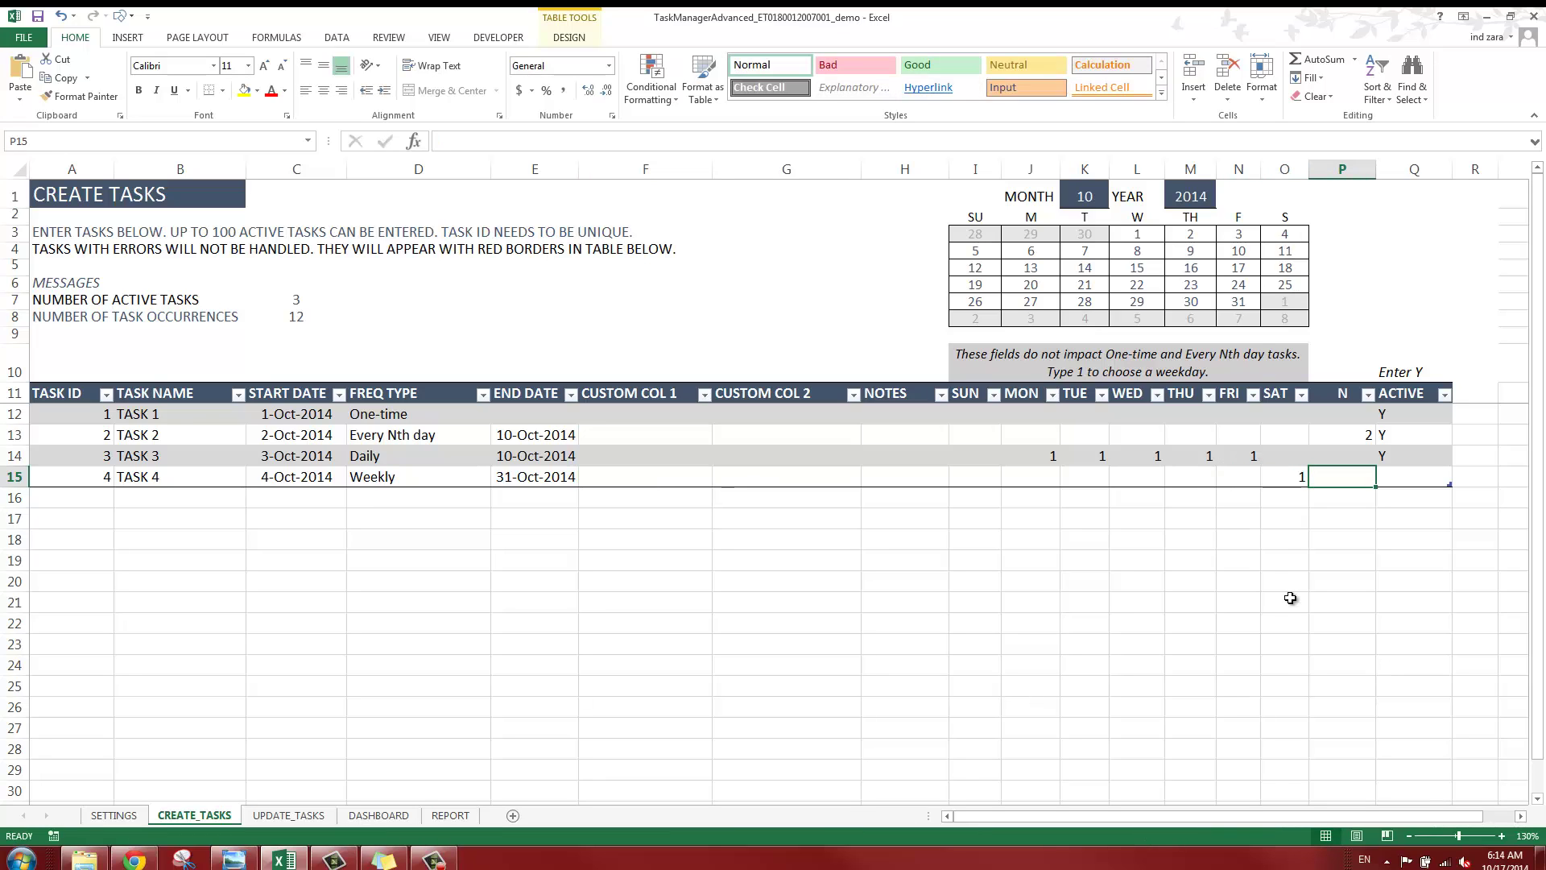
left_click(1450, 477)
left_click(1460, 480)
left_click(1401, 495)
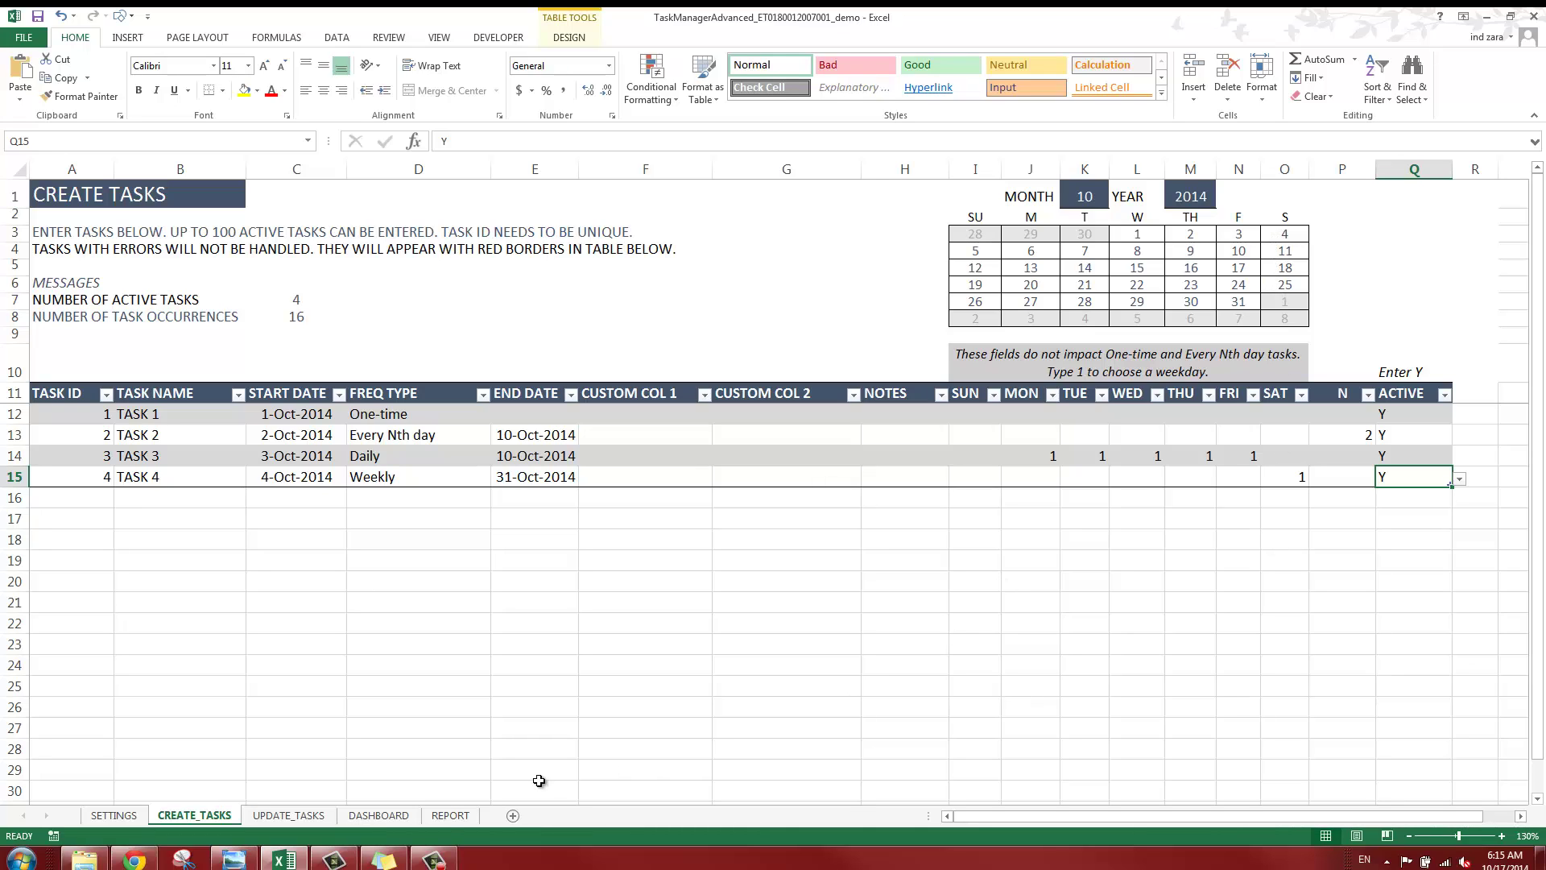
Review TASK 4's occurrences on REPORT, then set its N interval to 2
left_click(451, 815)
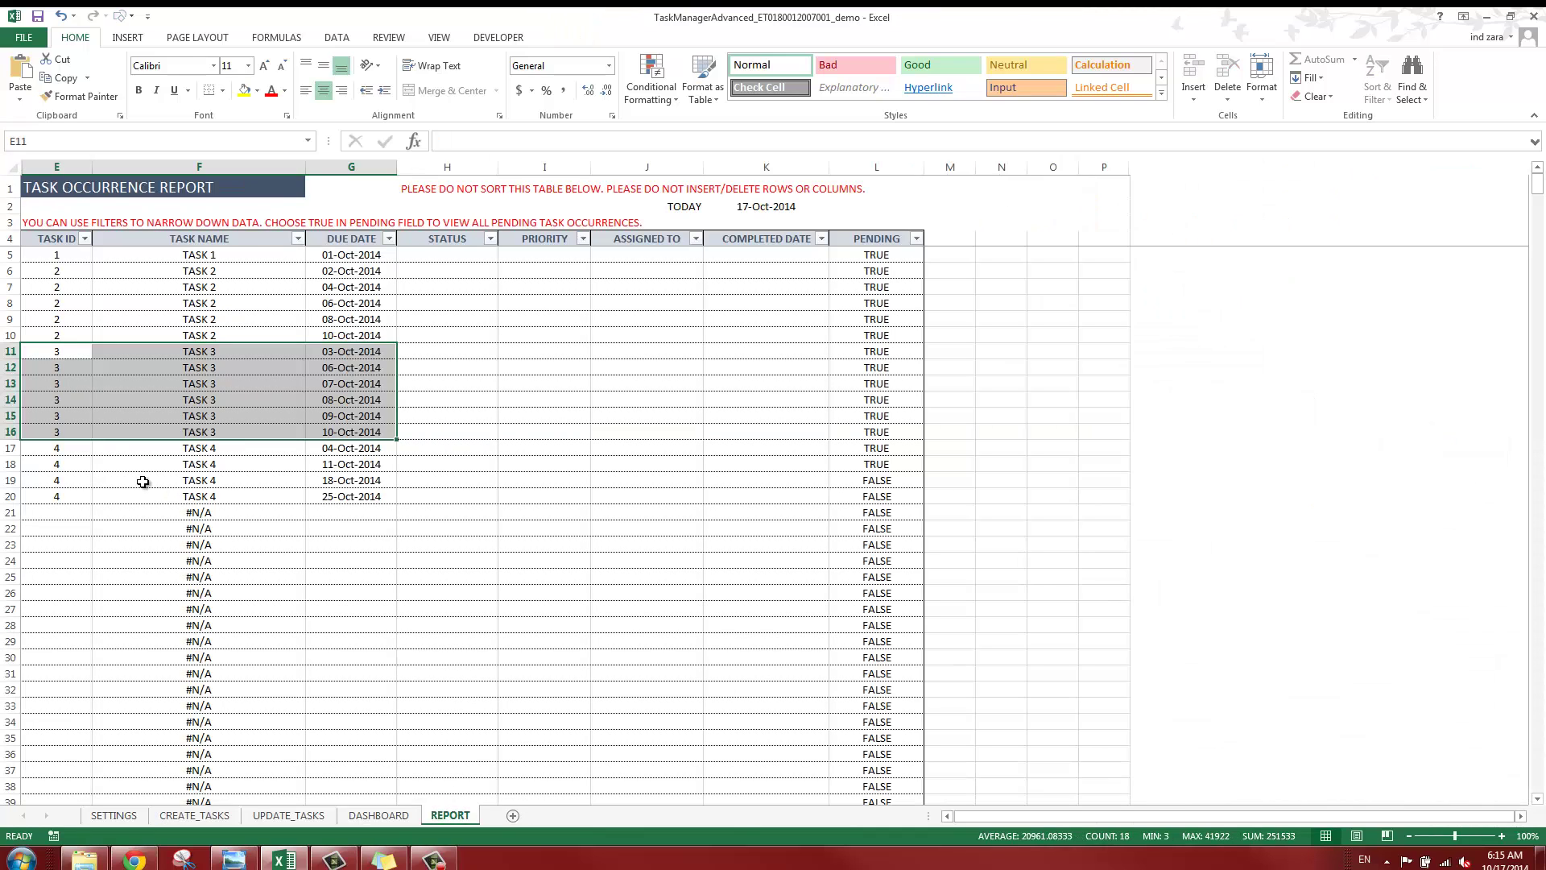
left_click_drag(70, 450, 342, 500)
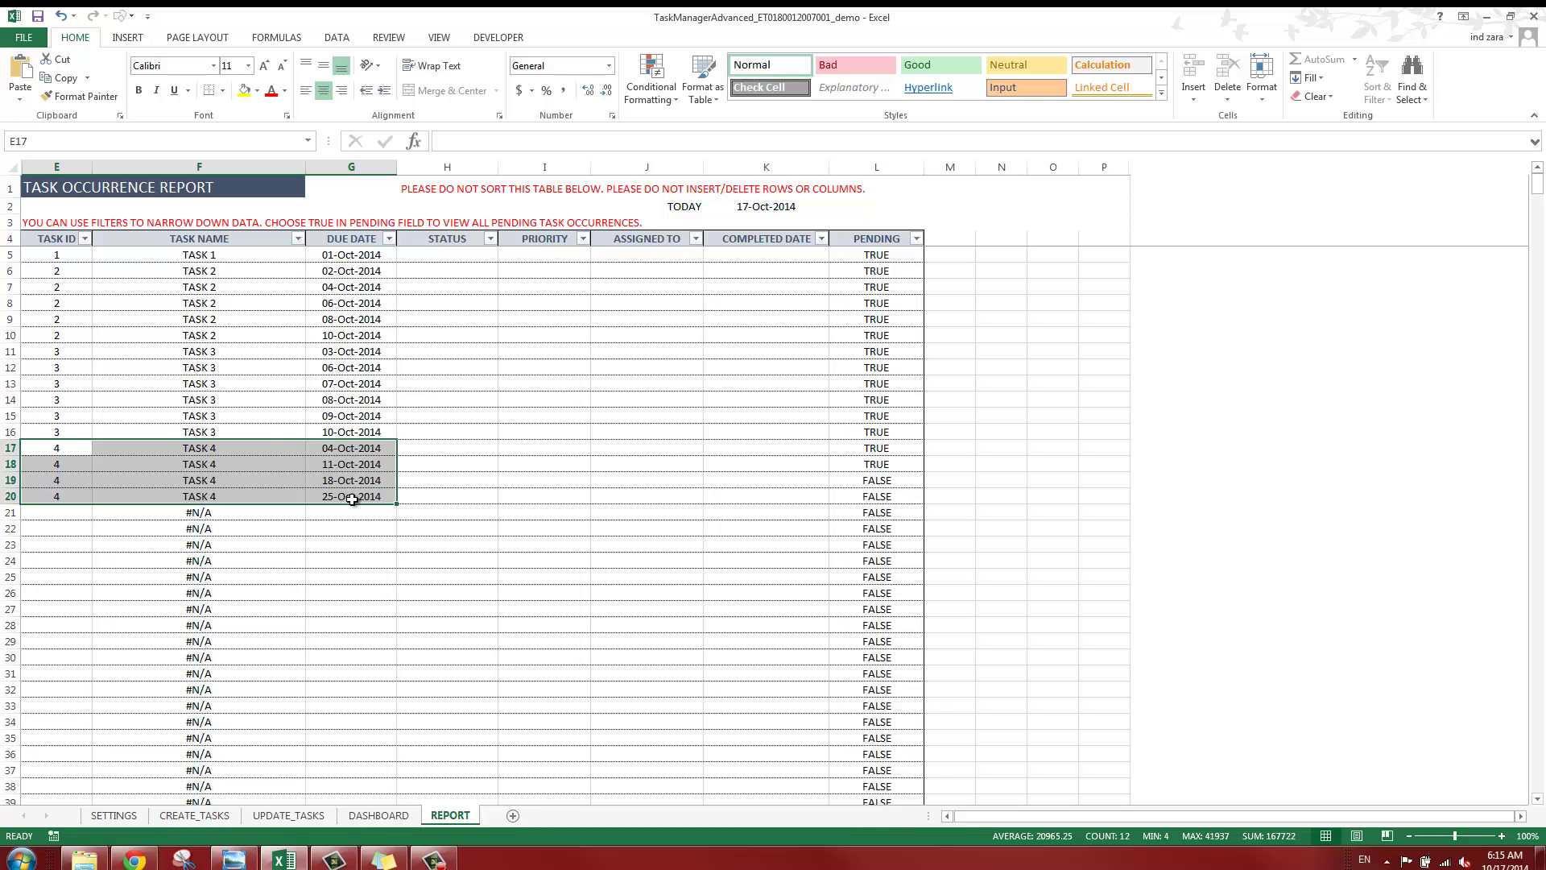
left_click(194, 815)
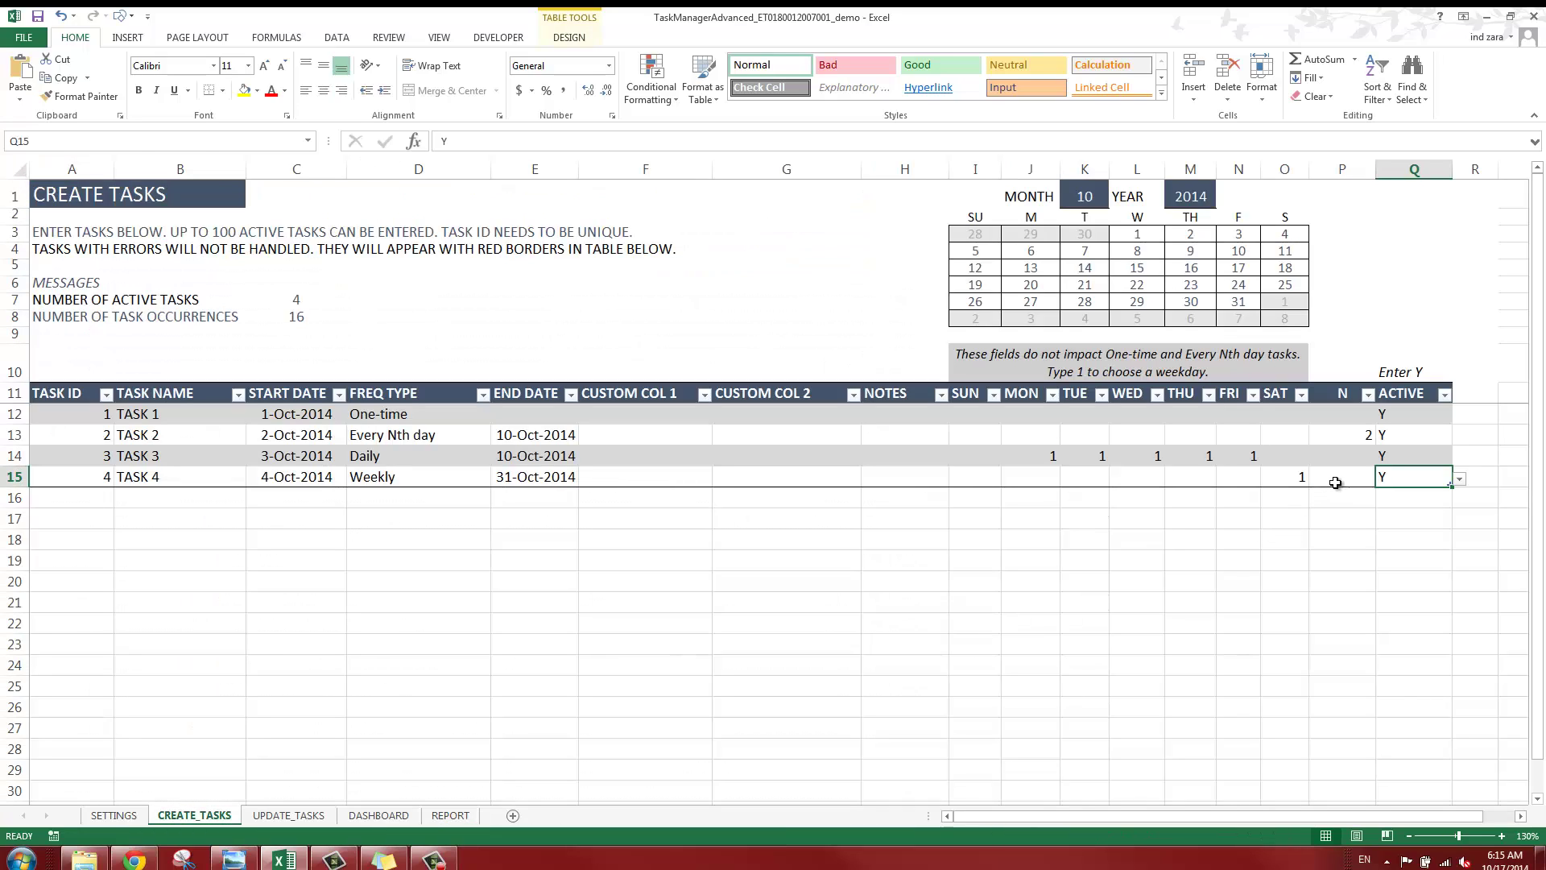
left_click(1336, 478)
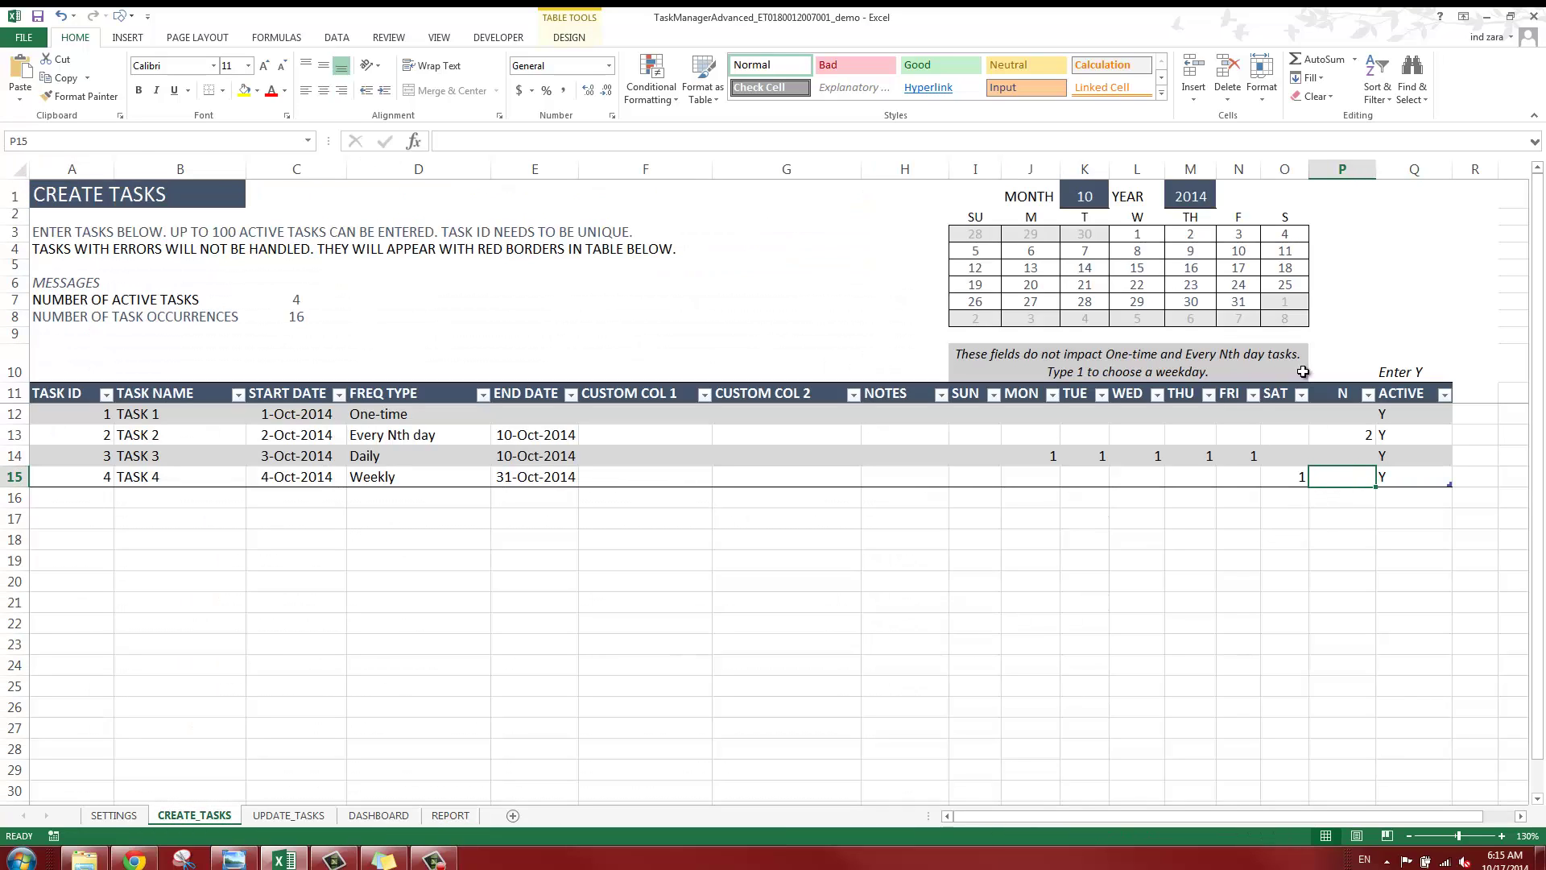
type("2")
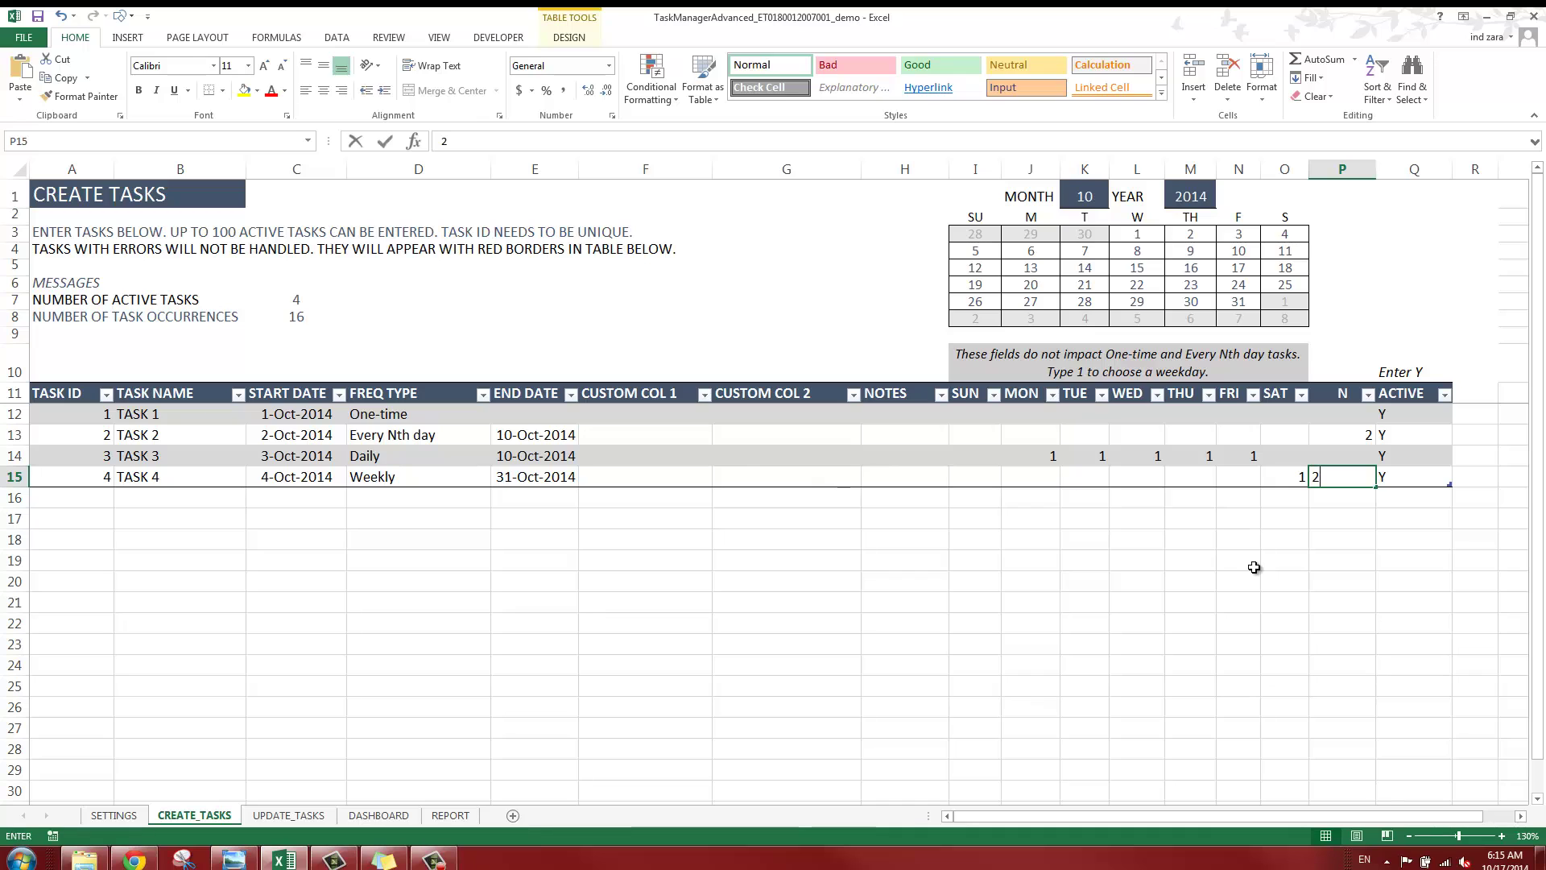
key("Tab")
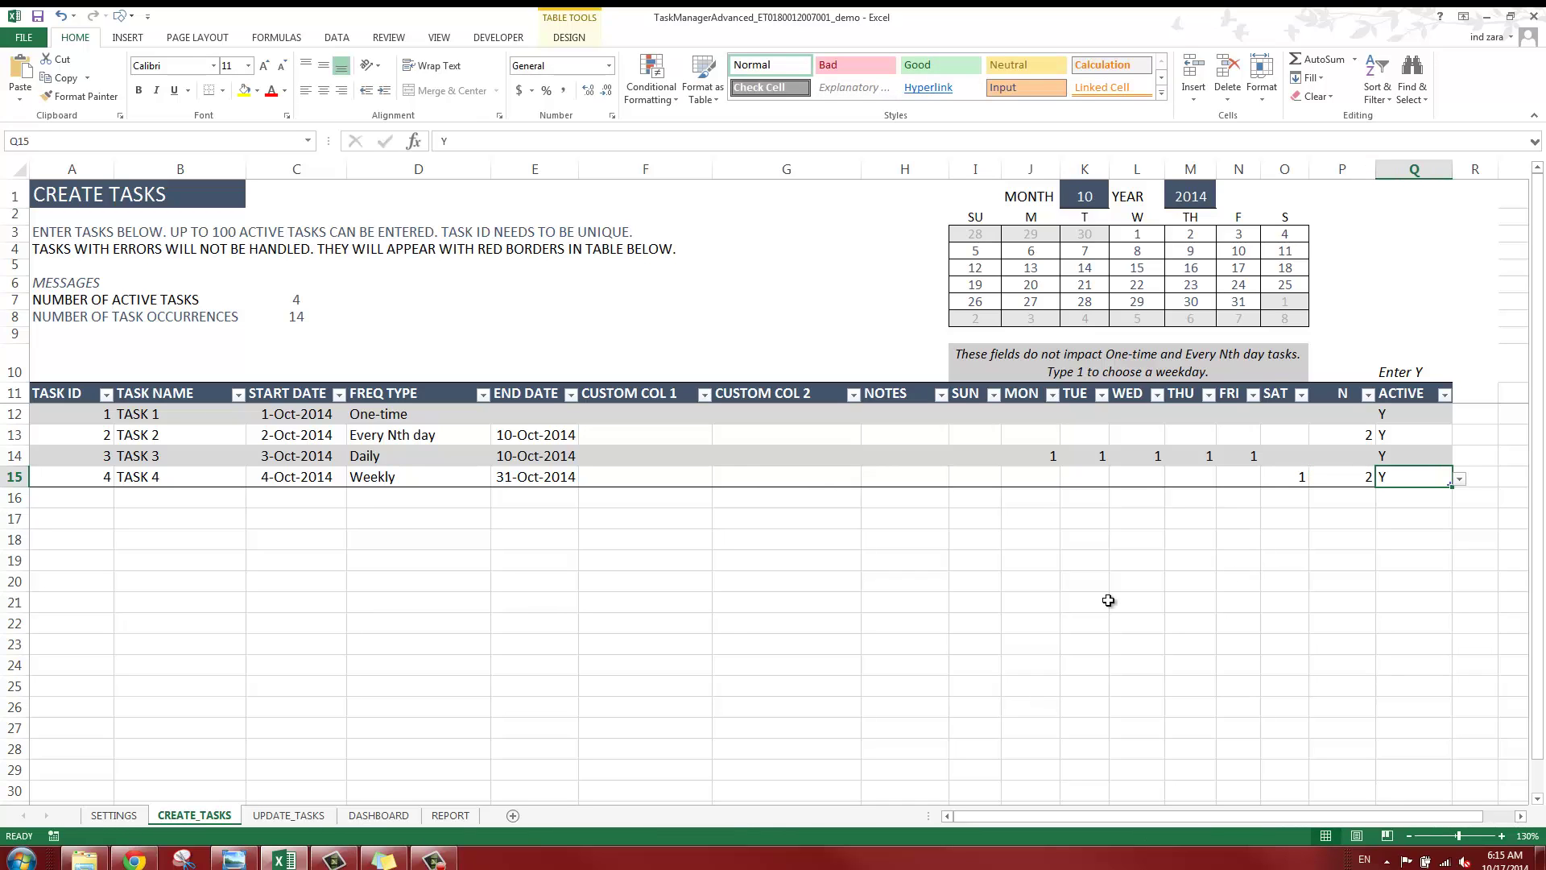
Confirm on REPORT that TASK 4 now falls on 04-Oct and 18-Oct-2014
left_click(450, 815)
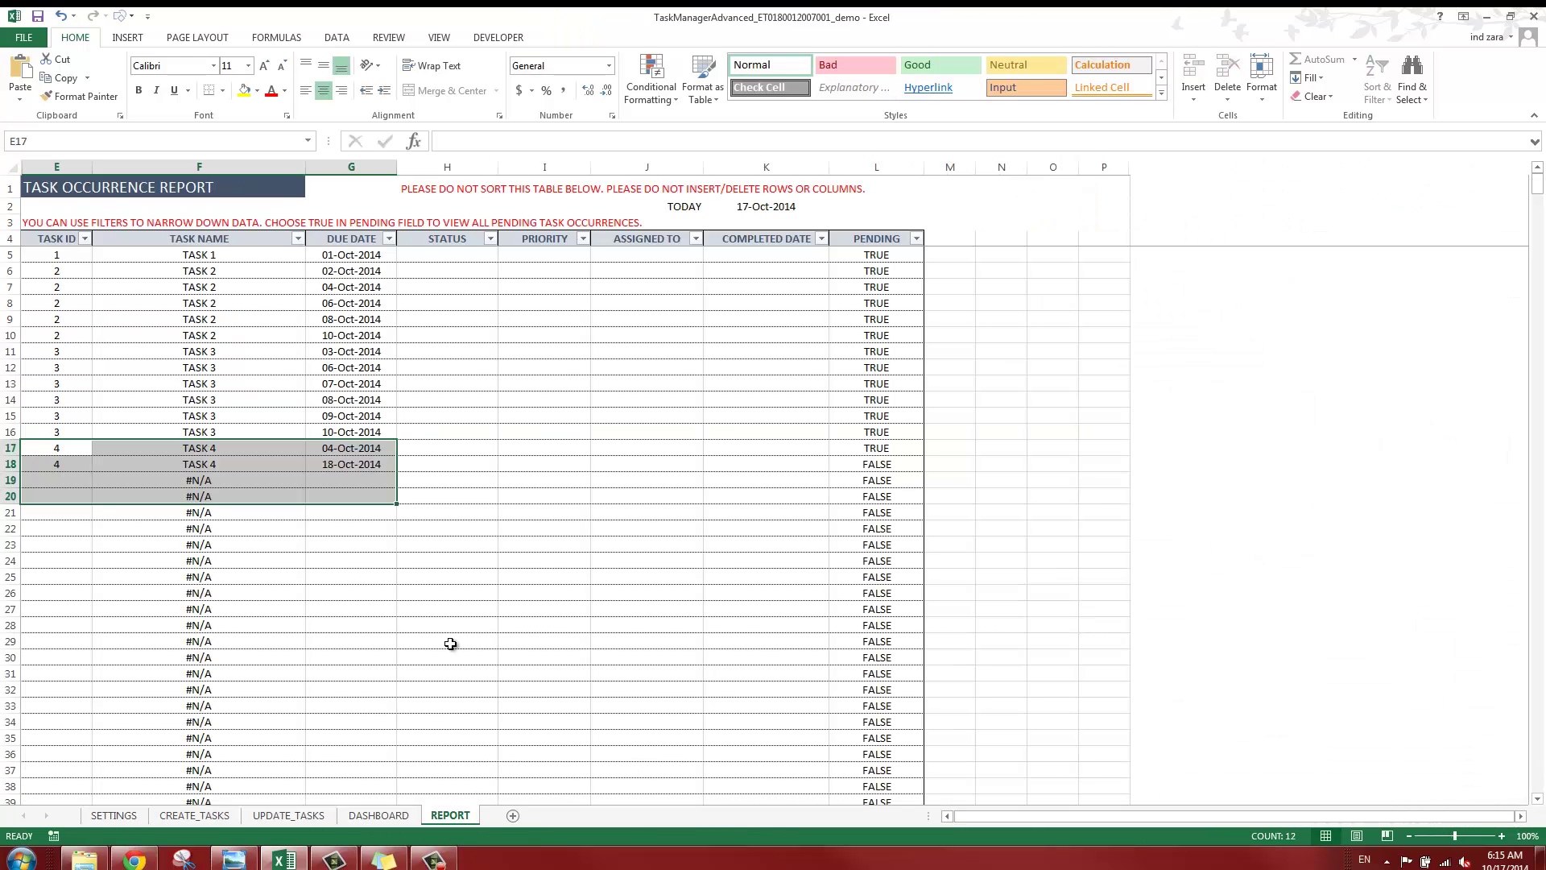
left_click(424, 449)
left_click(359, 449)
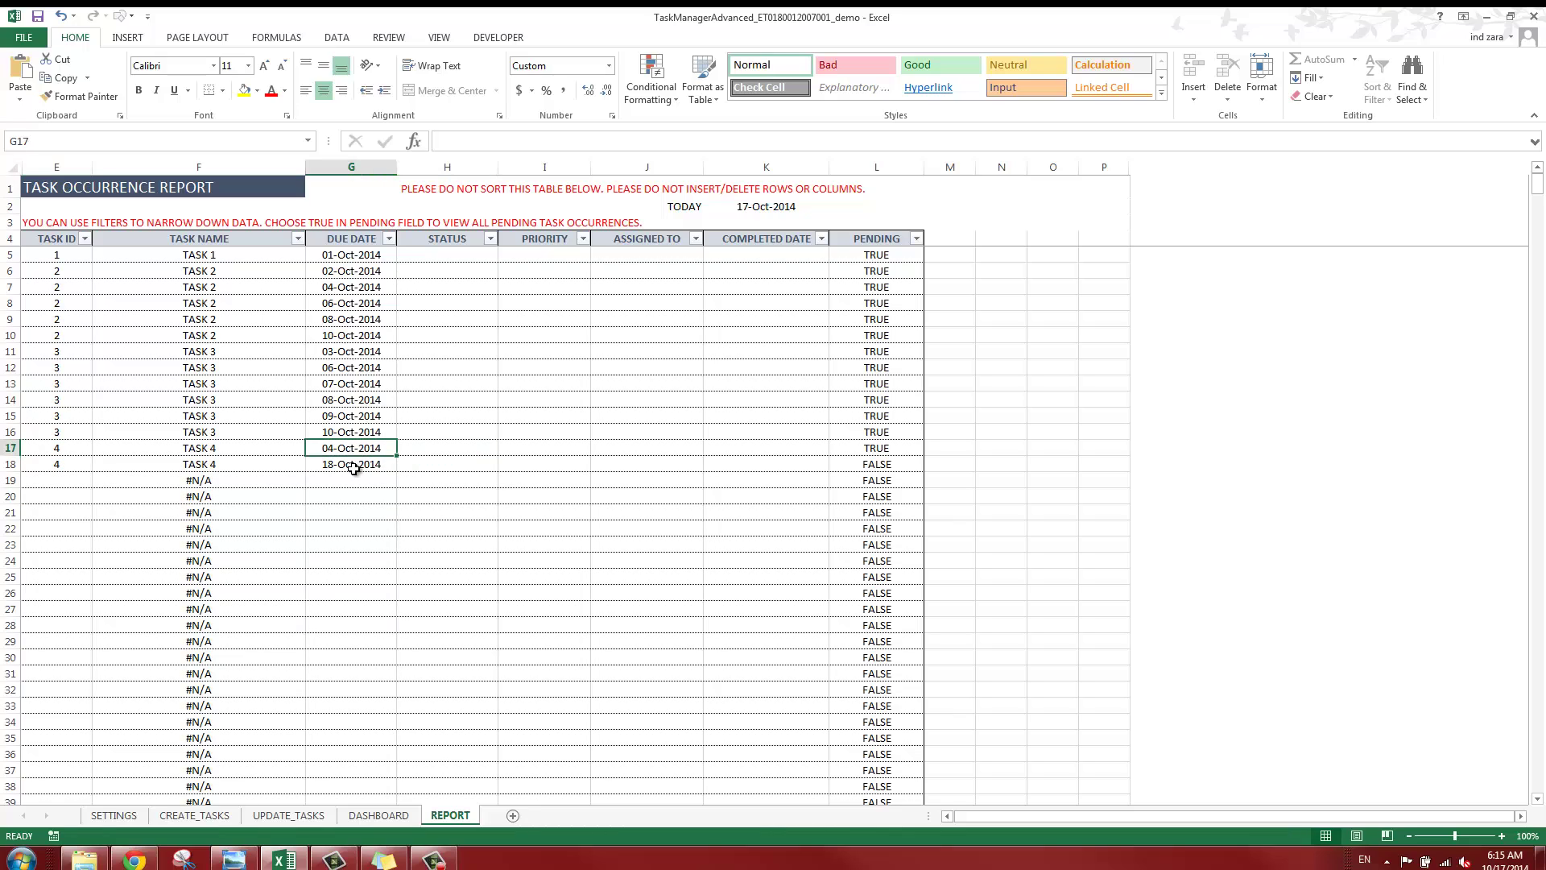
left_click(194, 815)
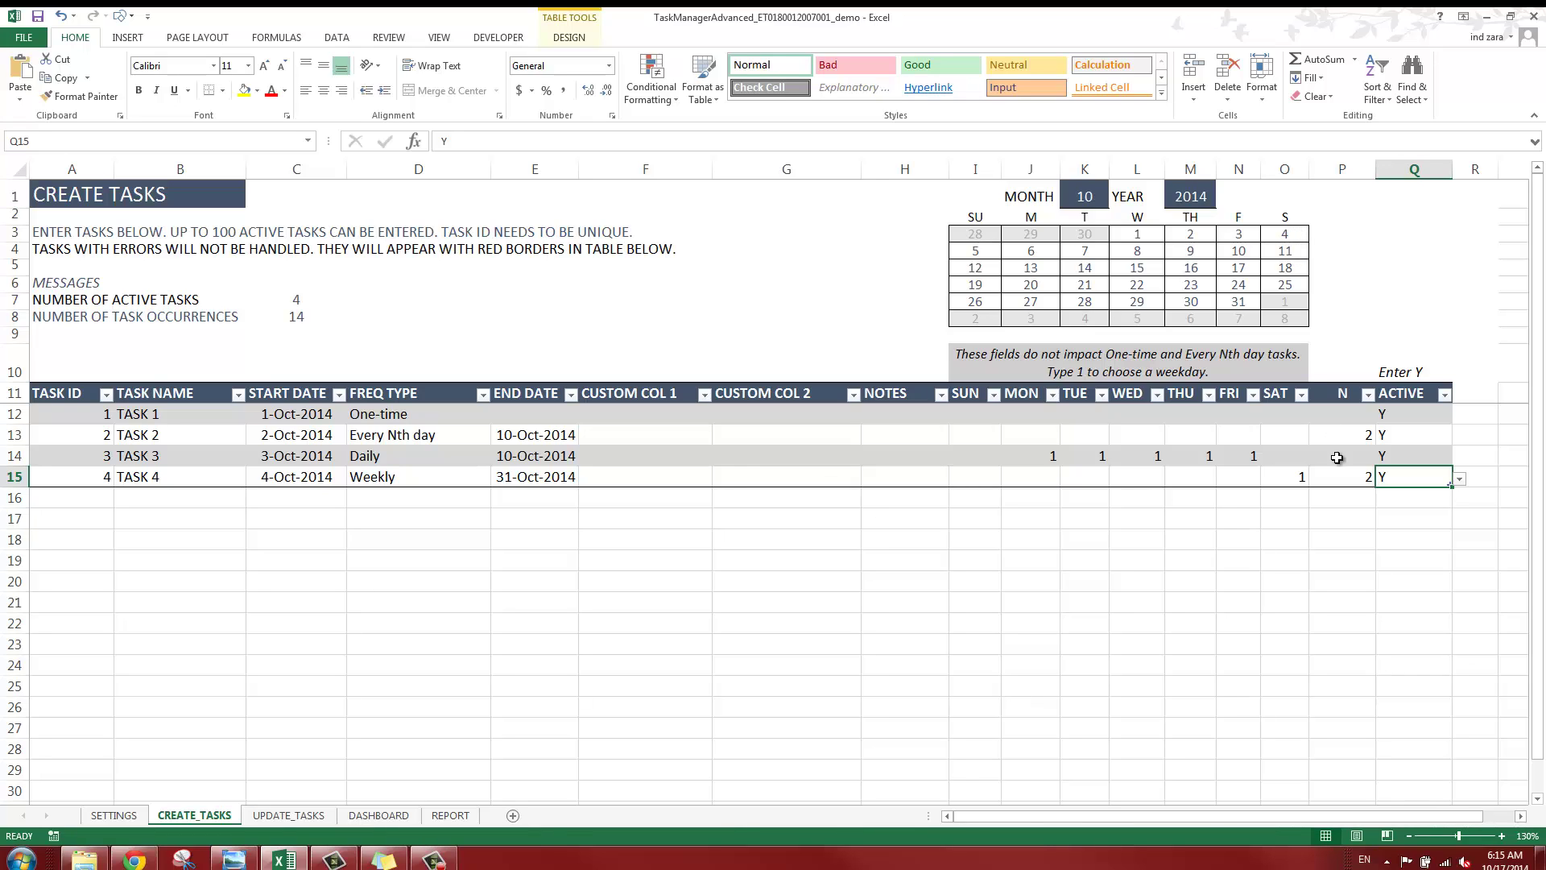
Add Sunday to TASK 4's recurrence by entering 1 in its SUN cell
left_click(1360, 484)
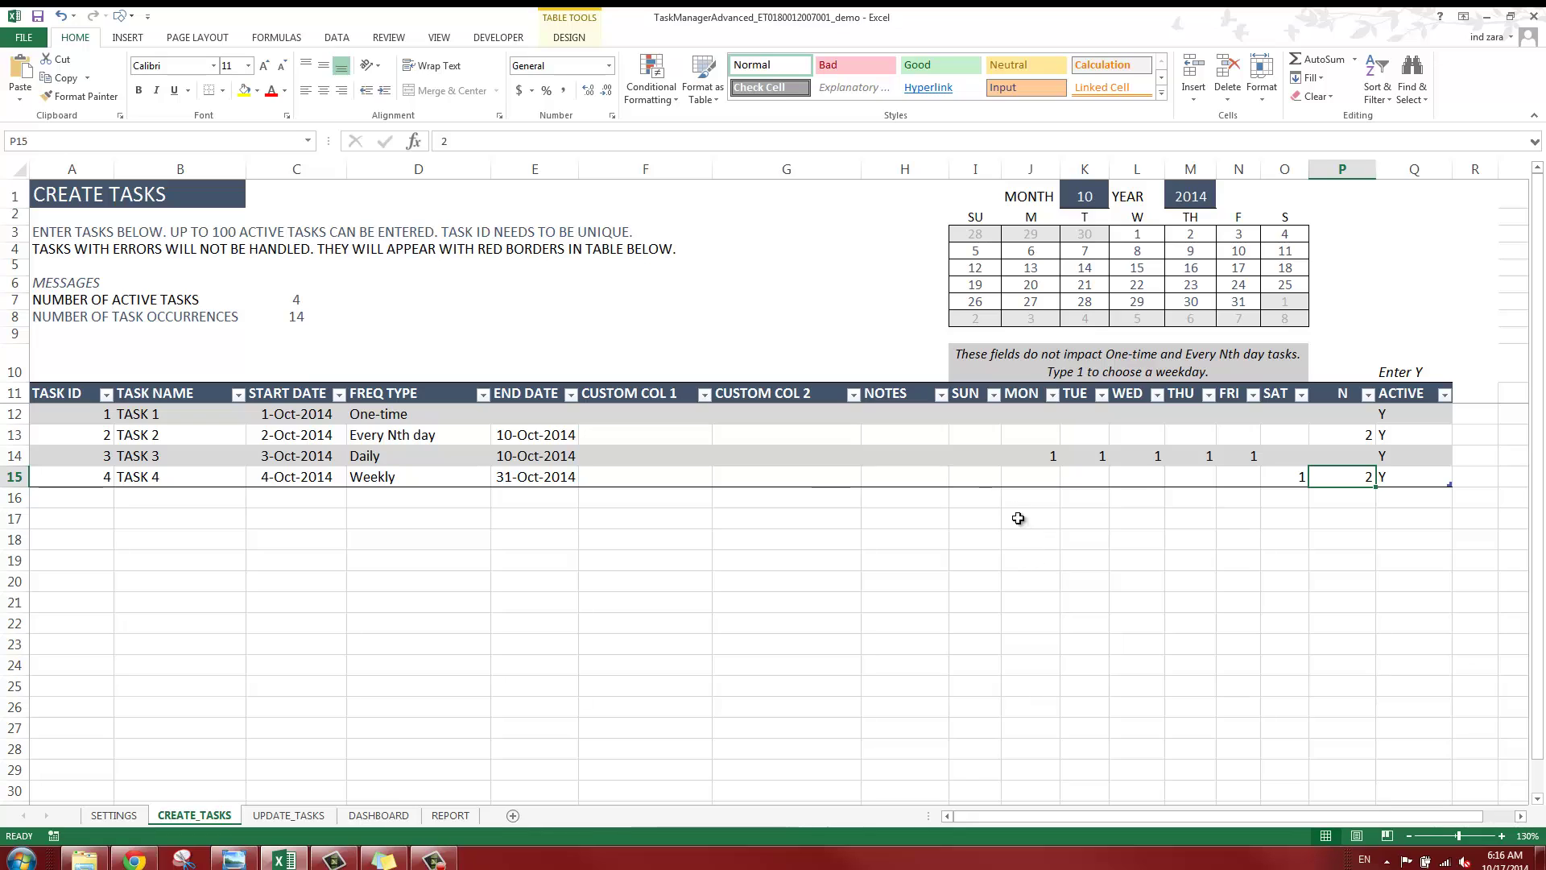
left_click(990, 476)
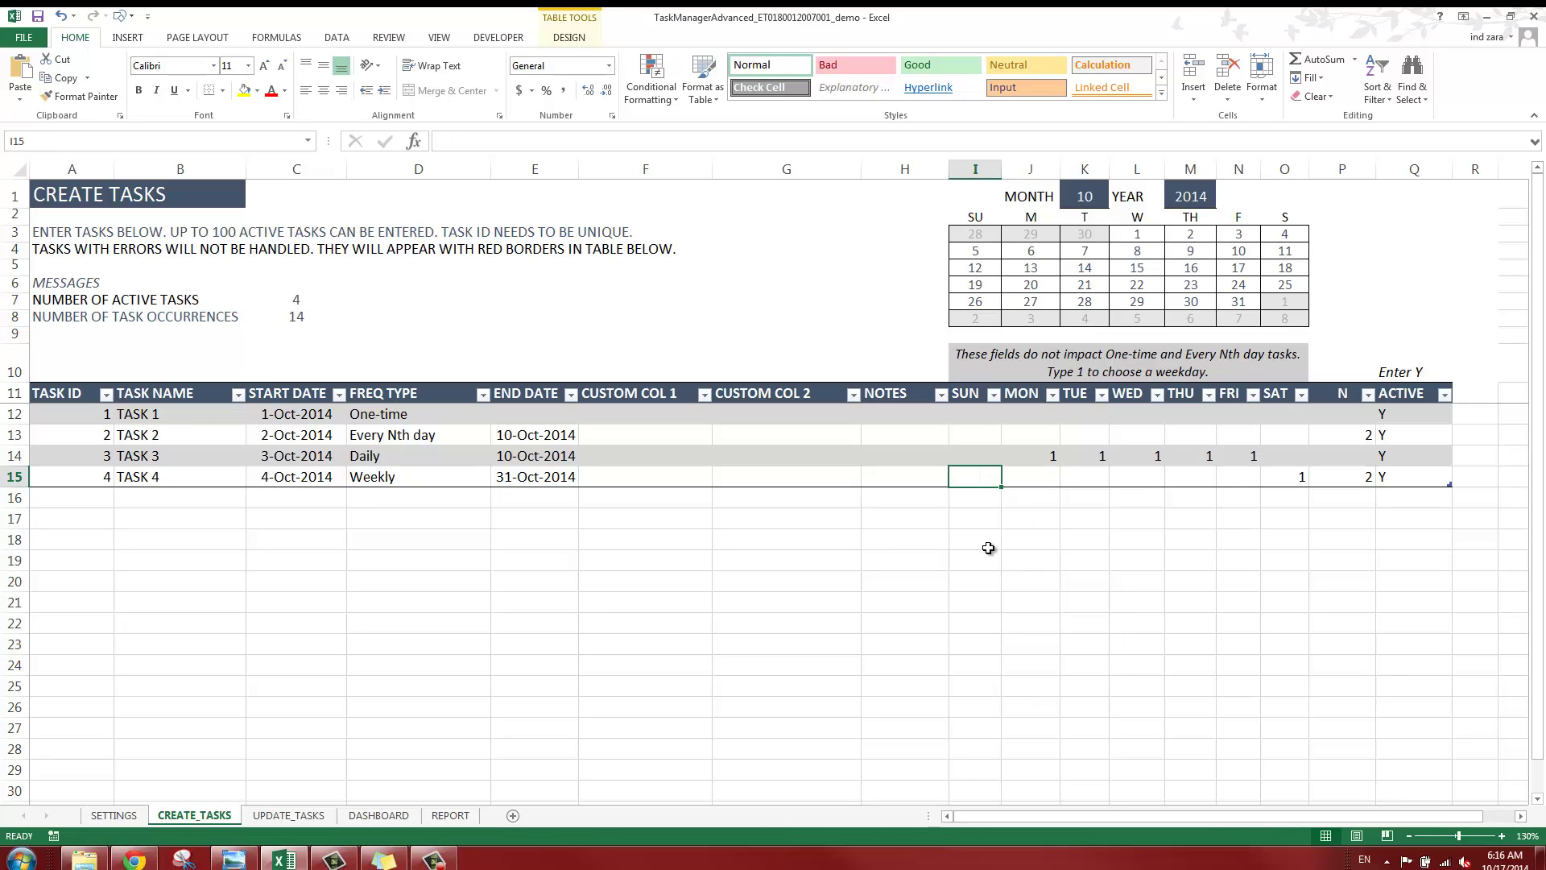
type("1")
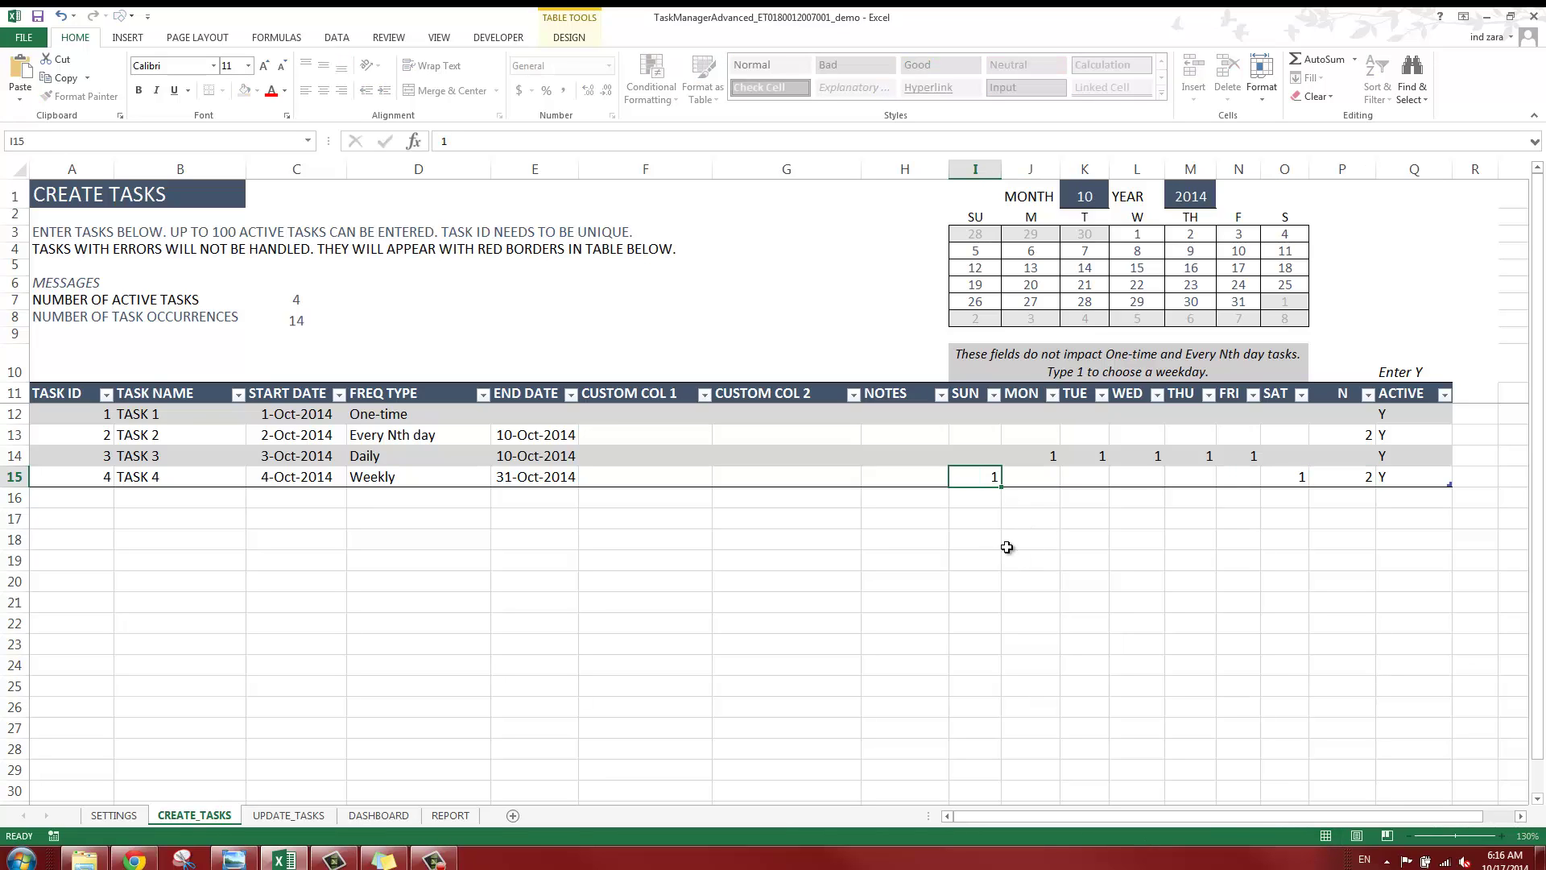
key("Tab")
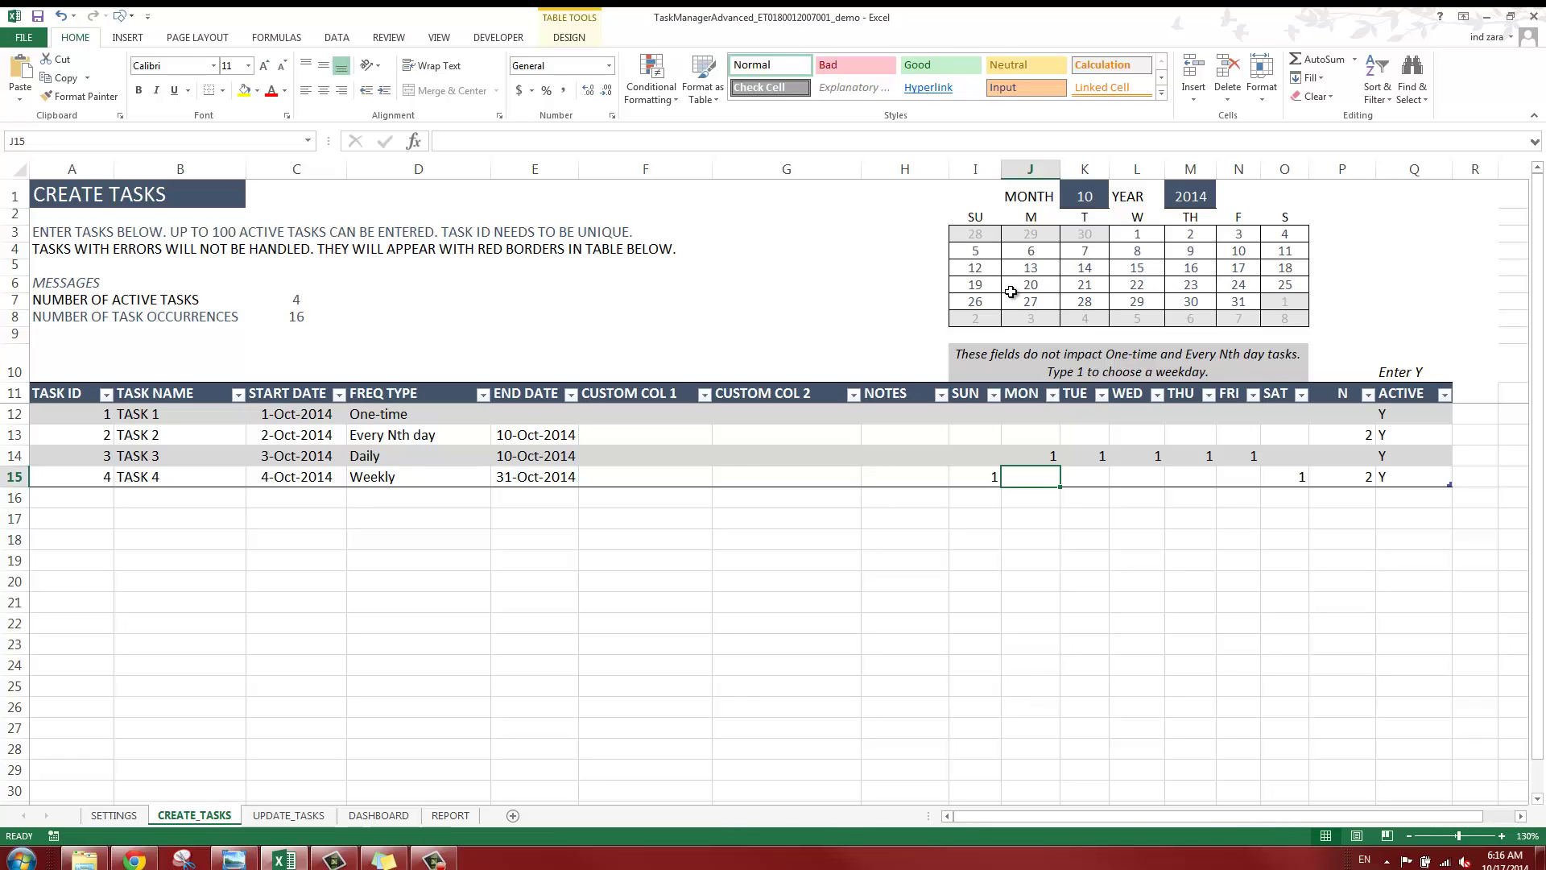
left_click(451, 815)
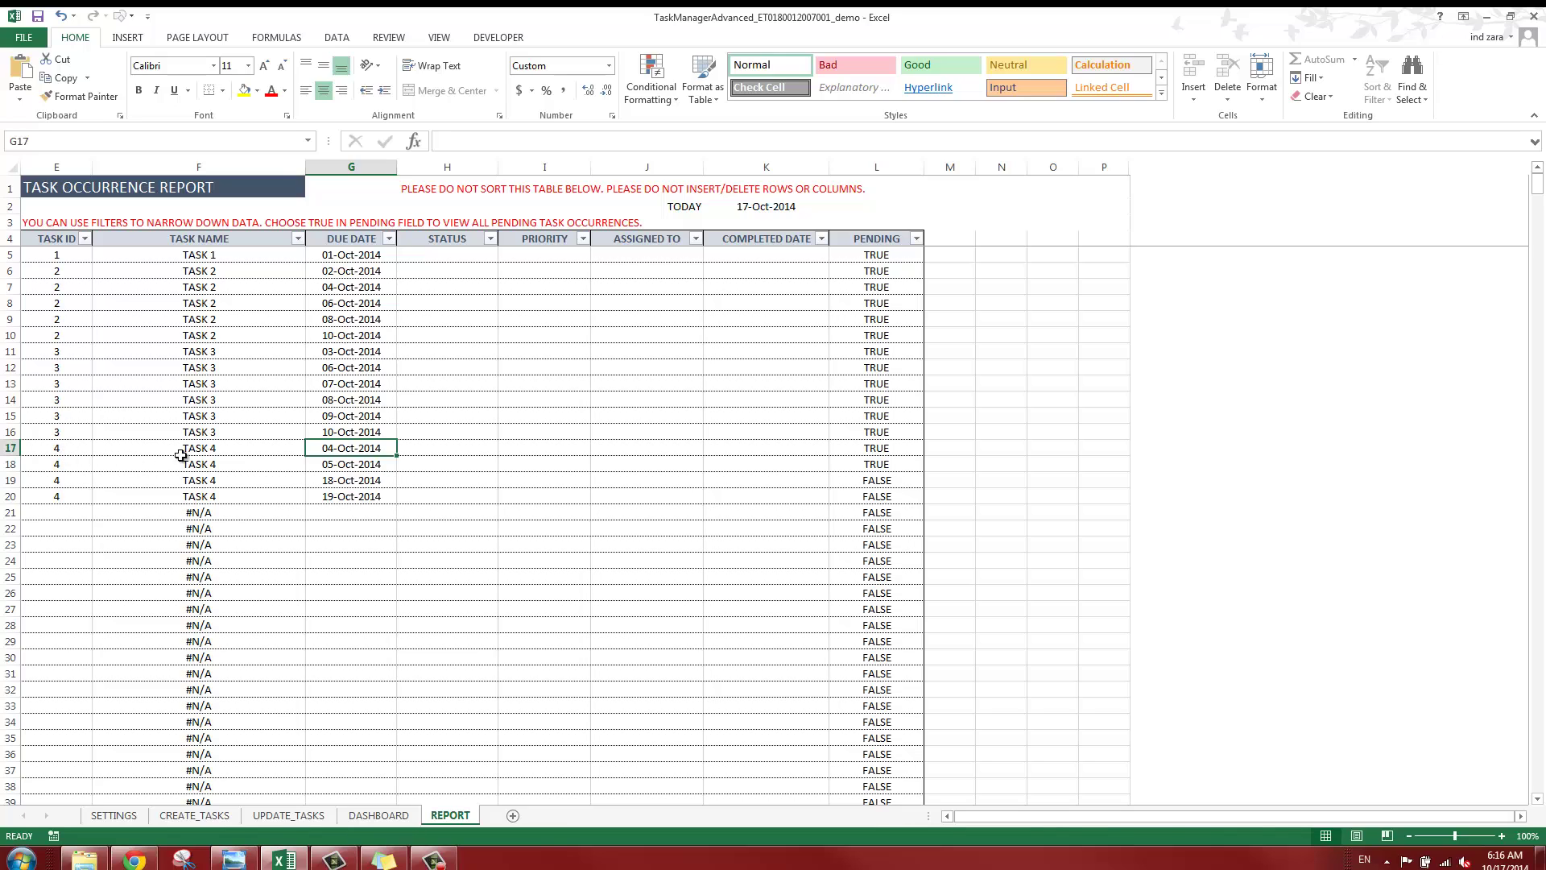
left_click_drag(52, 450, 376, 494)
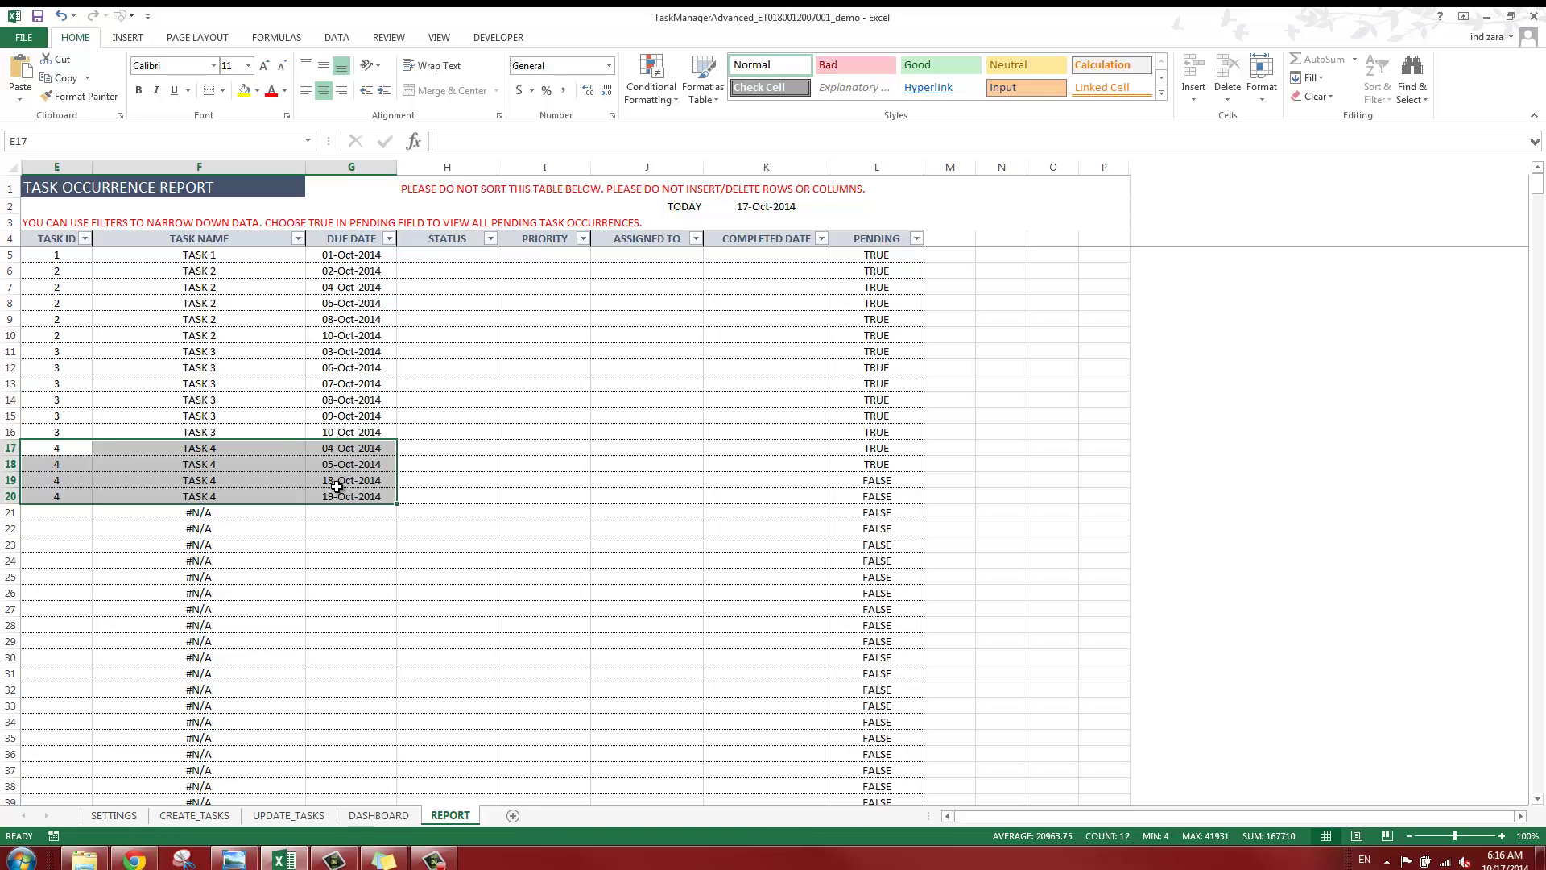
left_click(195, 815)
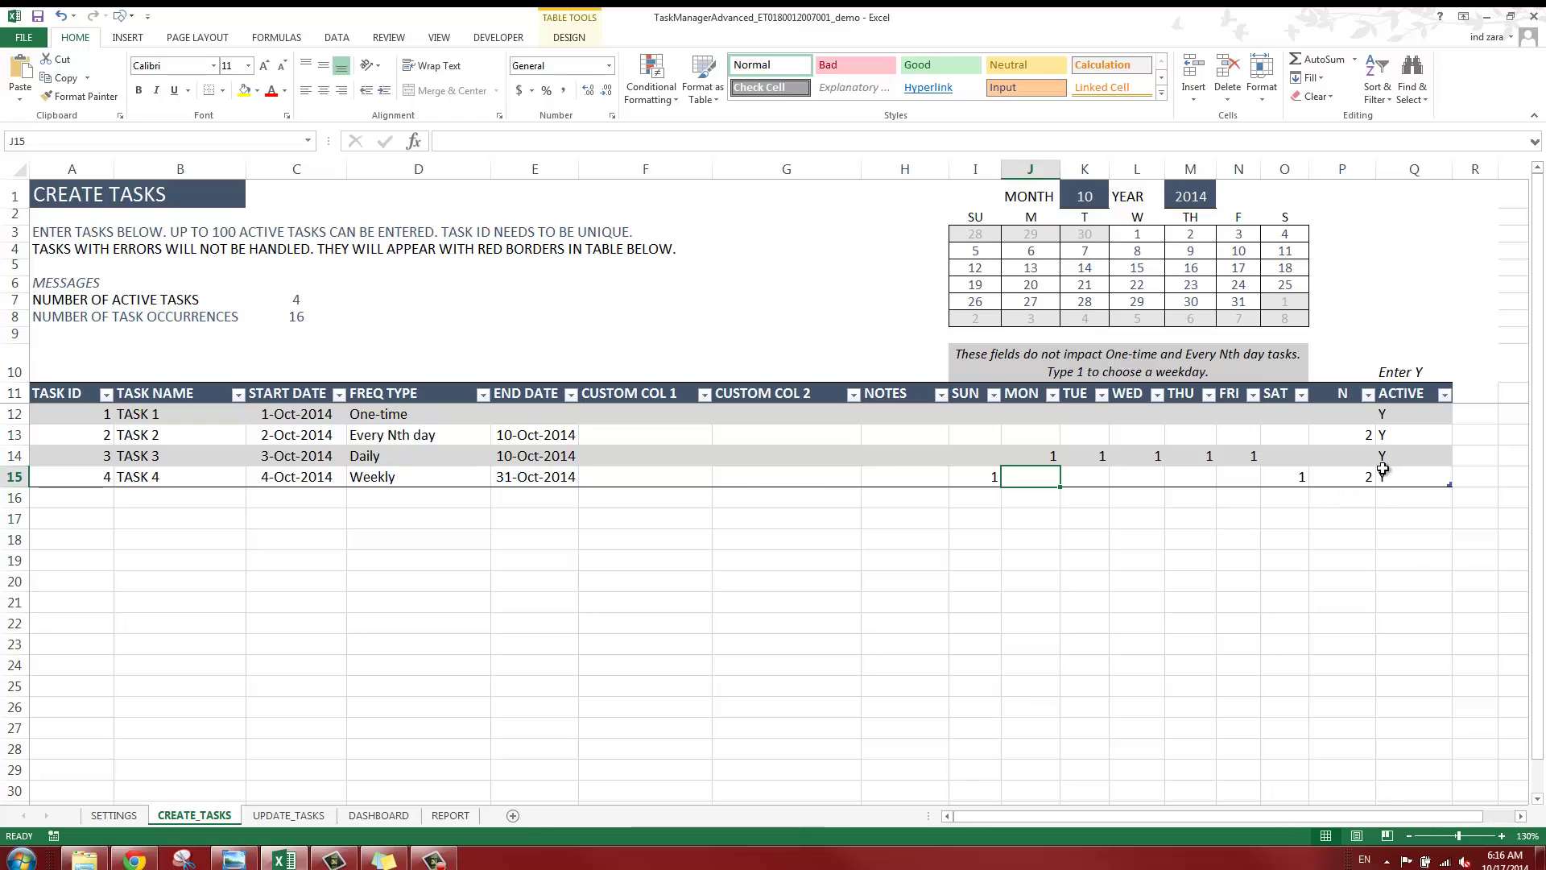
Enter ID 5, name TASK 5 and start date 5-Oct-2014 in row 16
left_click(93, 496)
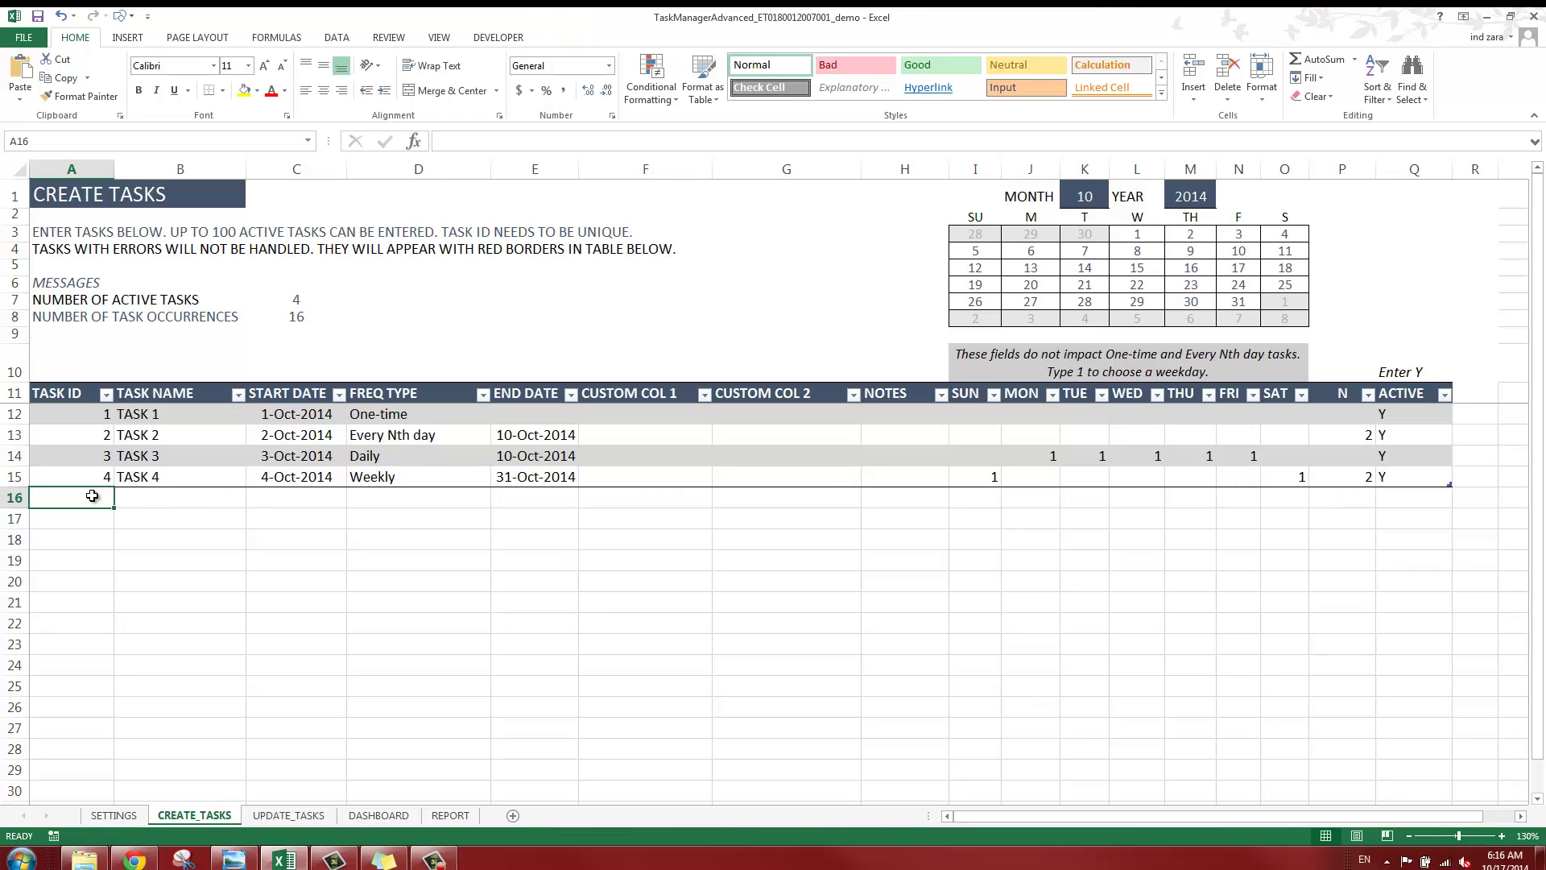
type("5")
key("Tab")
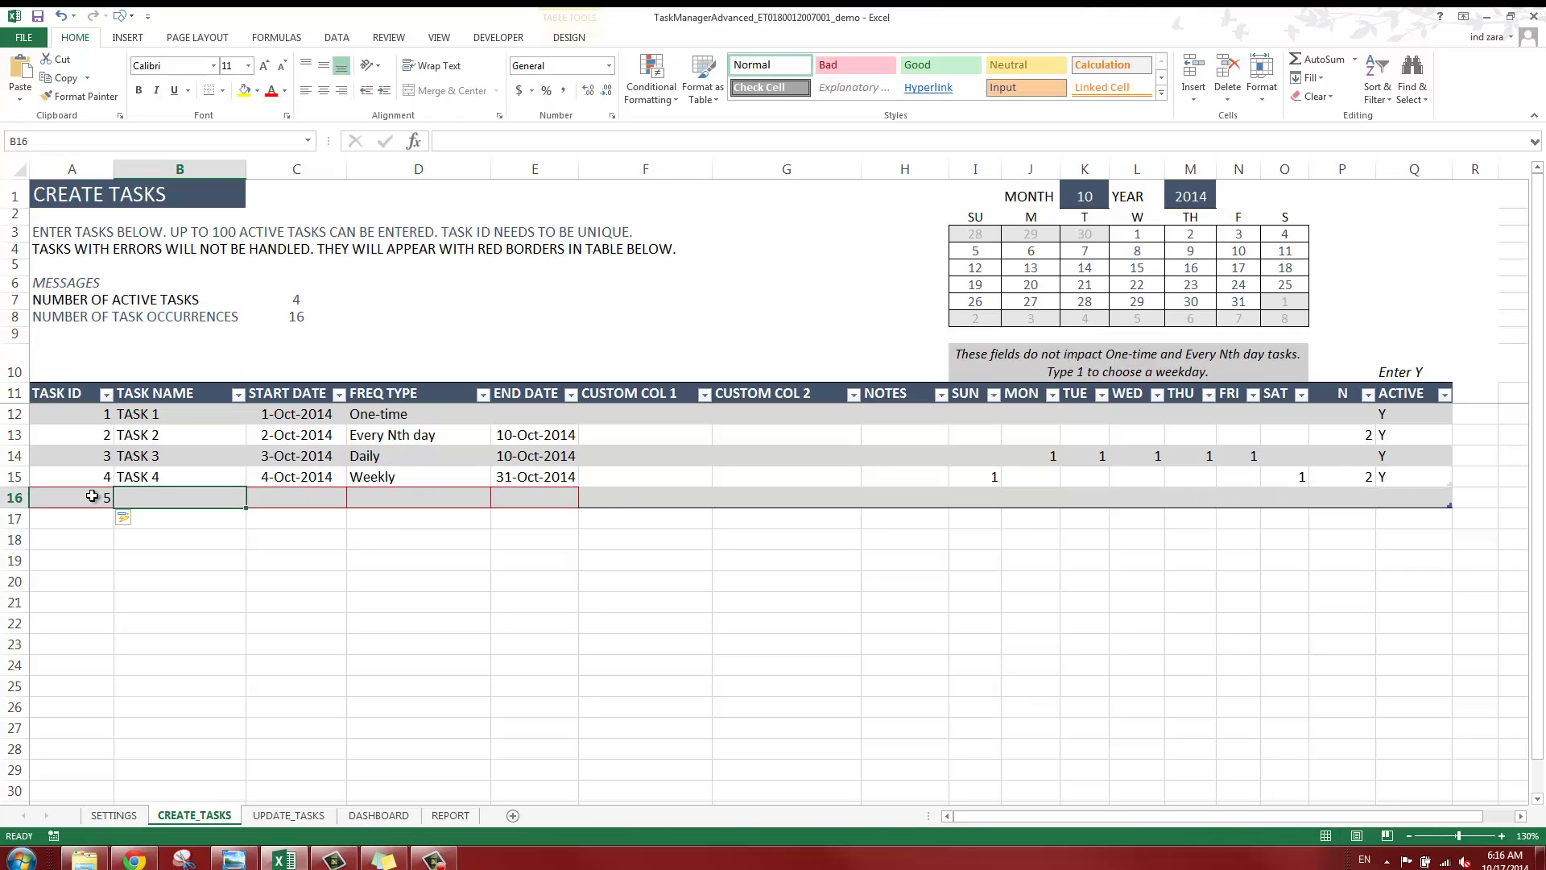
type("TASK 5")
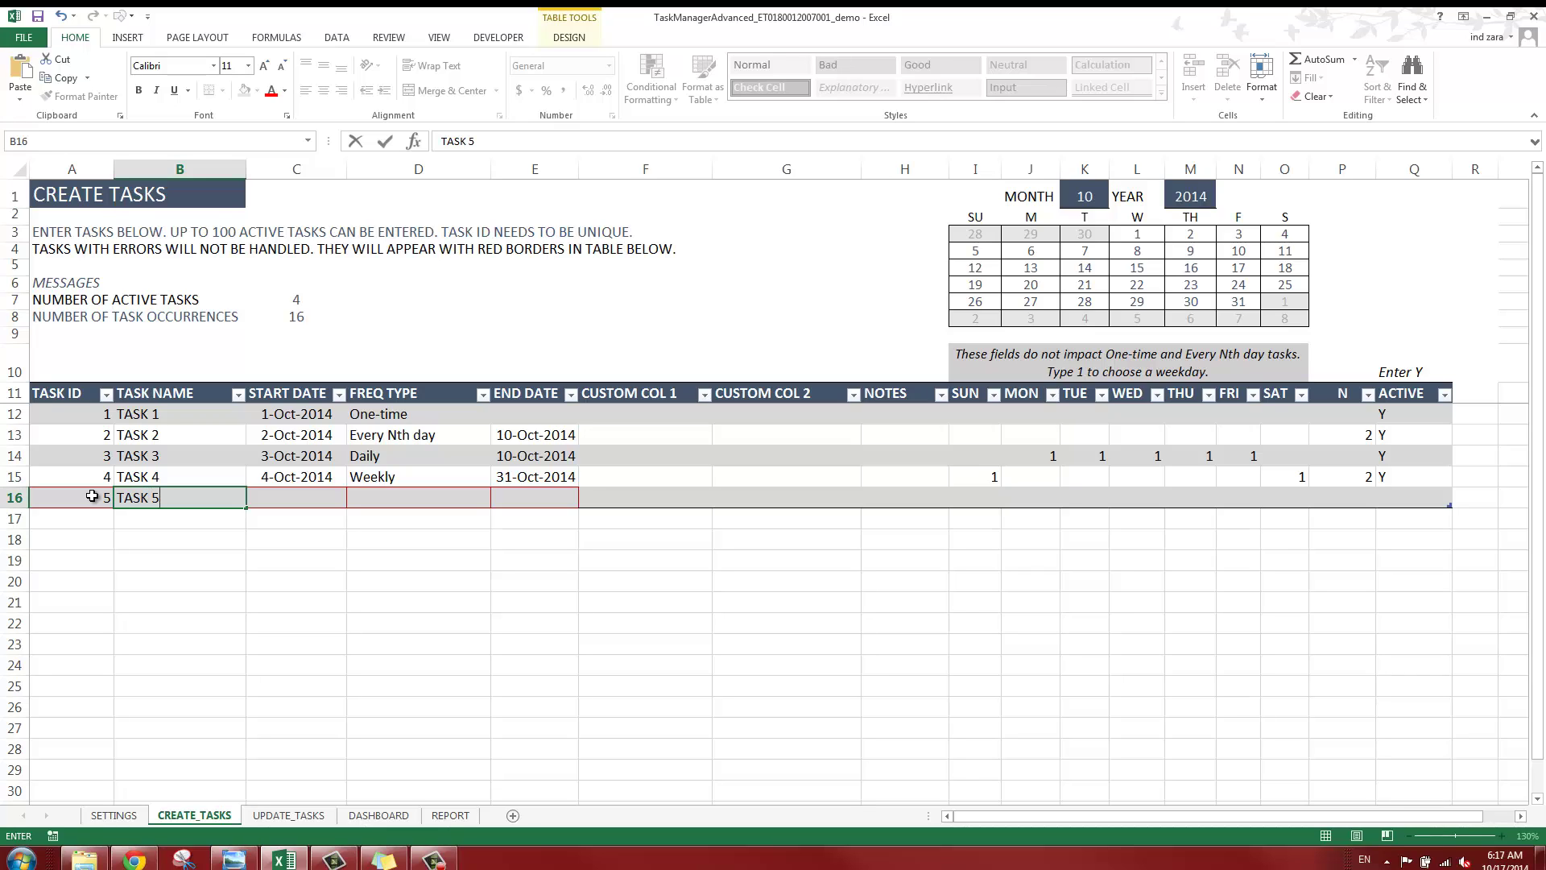
key("Tab")
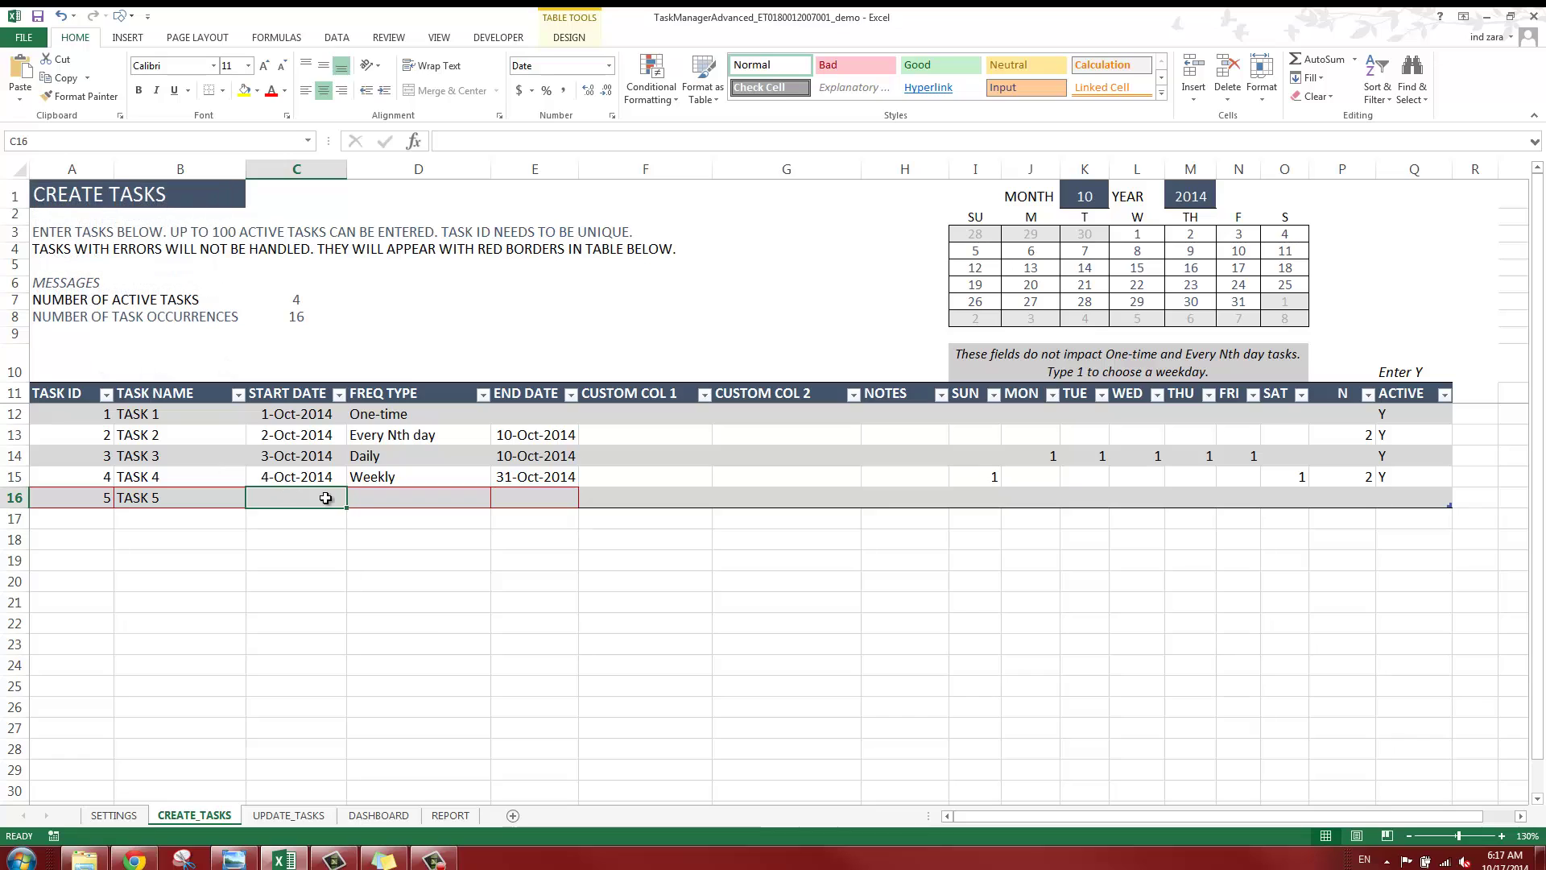
type("5-")
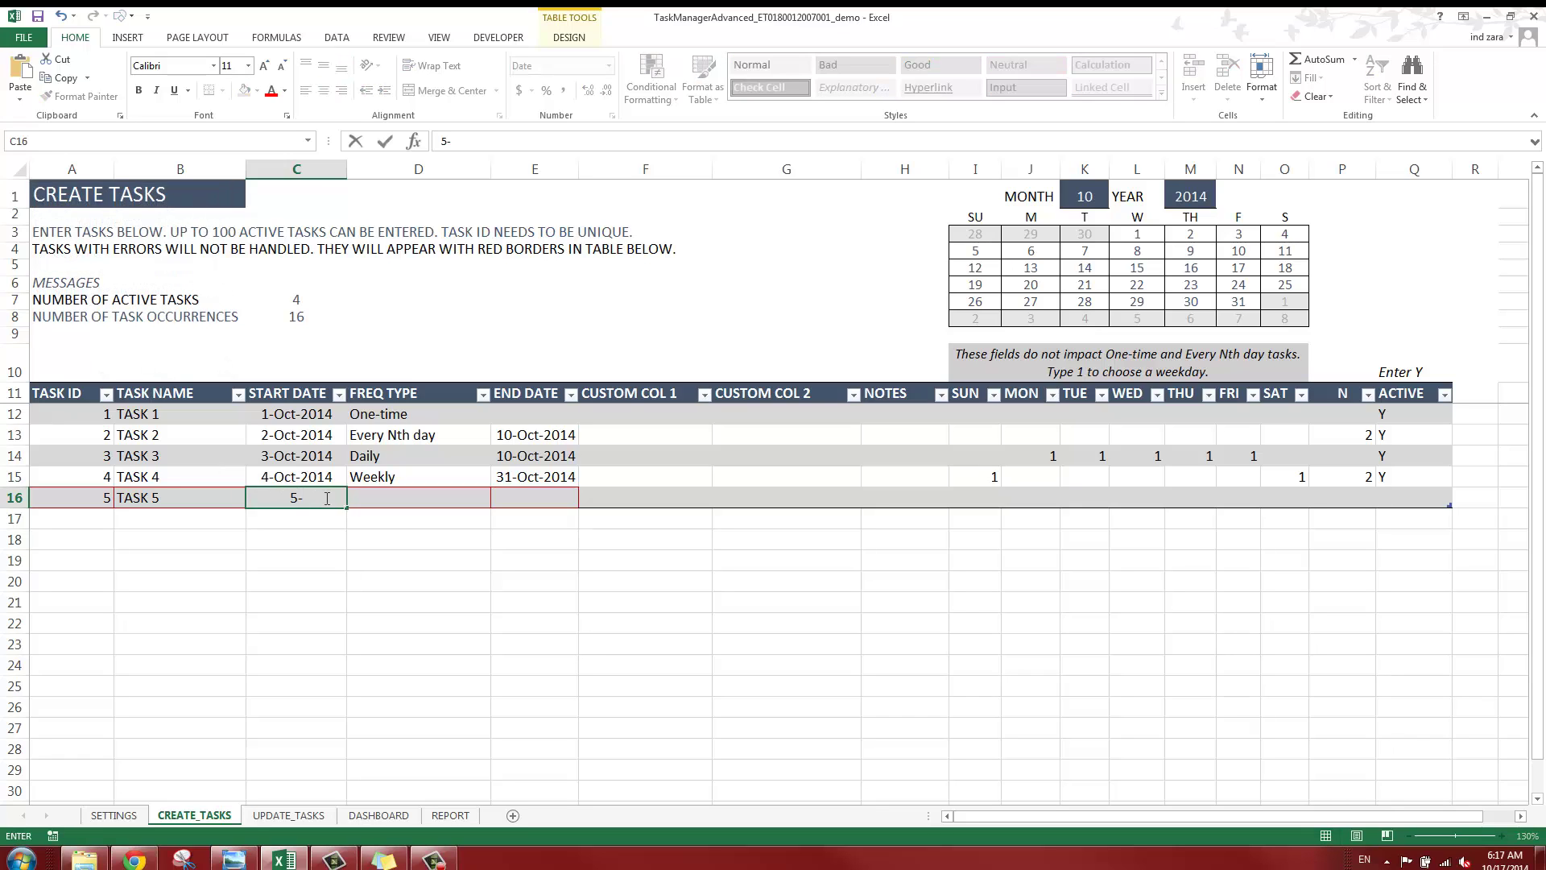
type("OCT-2014")
key("Return")
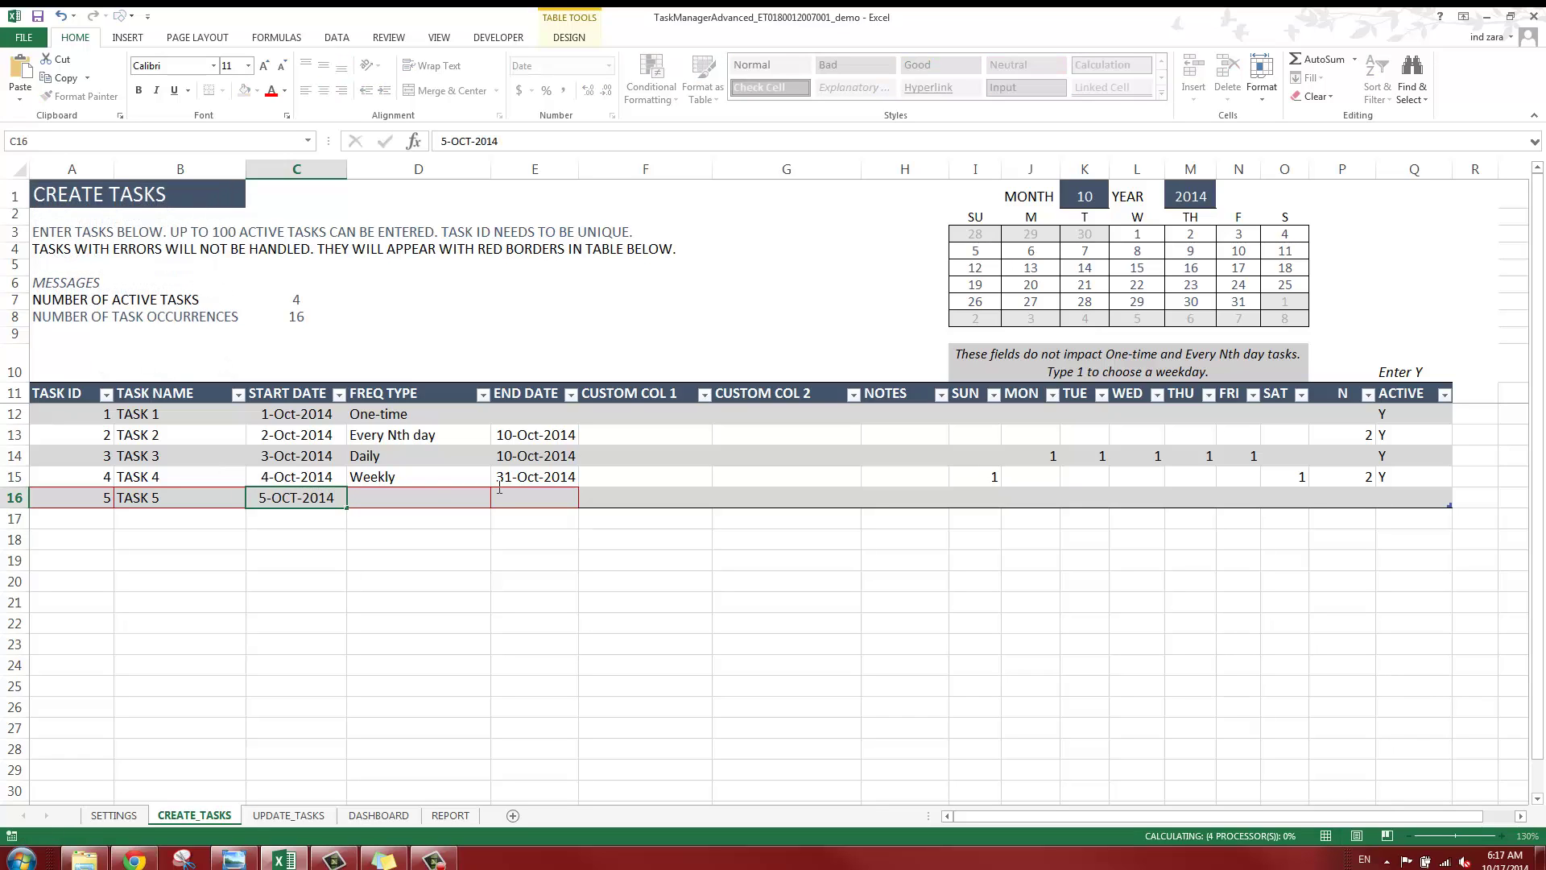
key("Tab")
Set TASK 5's frequency type to Monthly and its end date to 31-Dec-2014
left_click(497, 499)
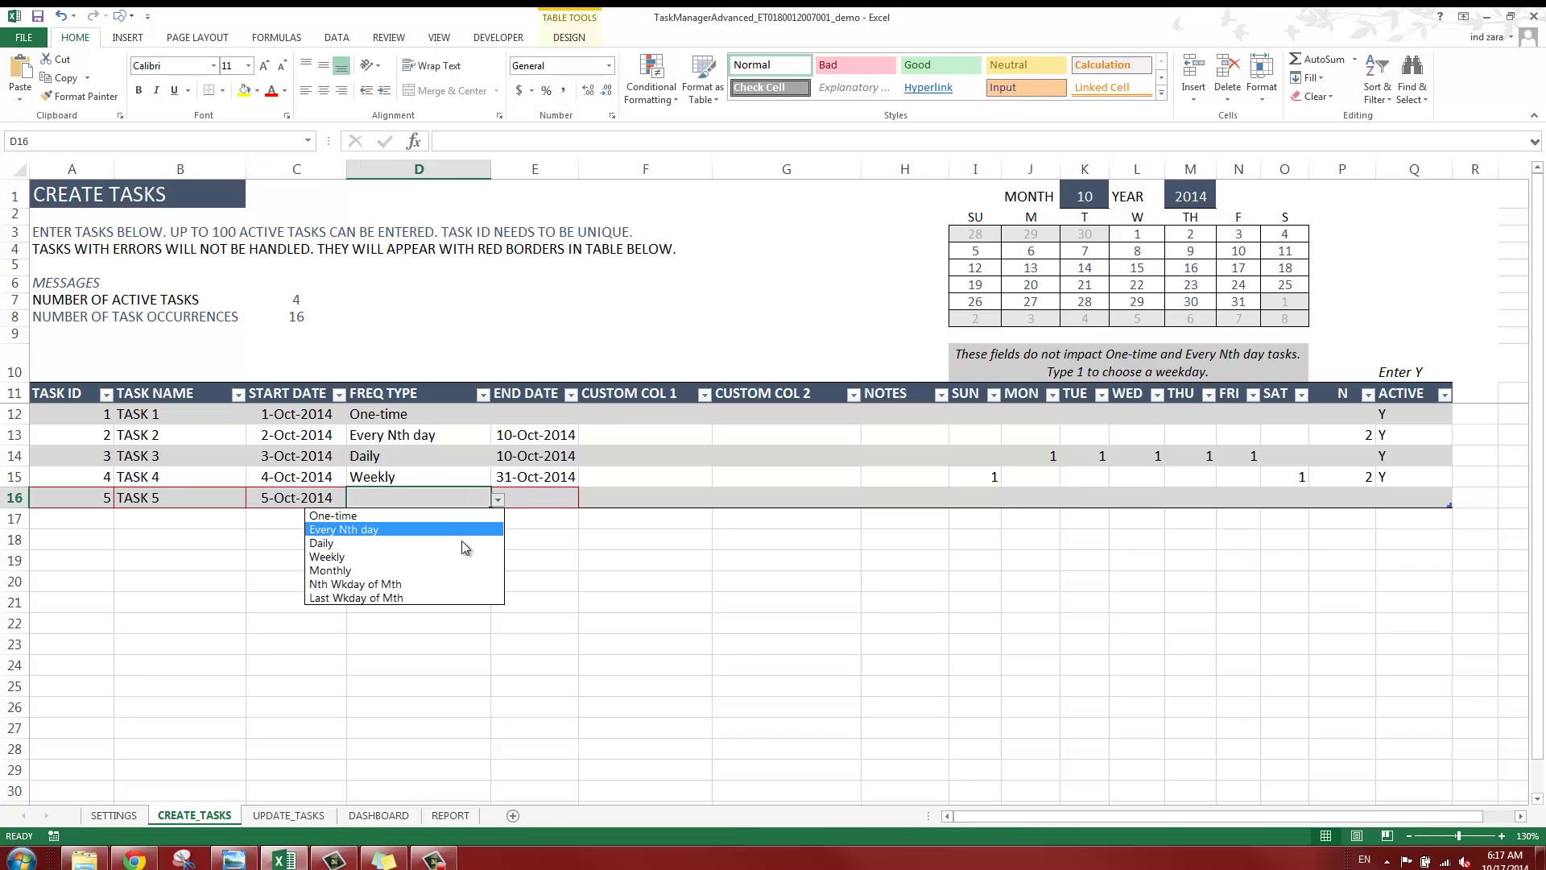
left_click(459, 570)
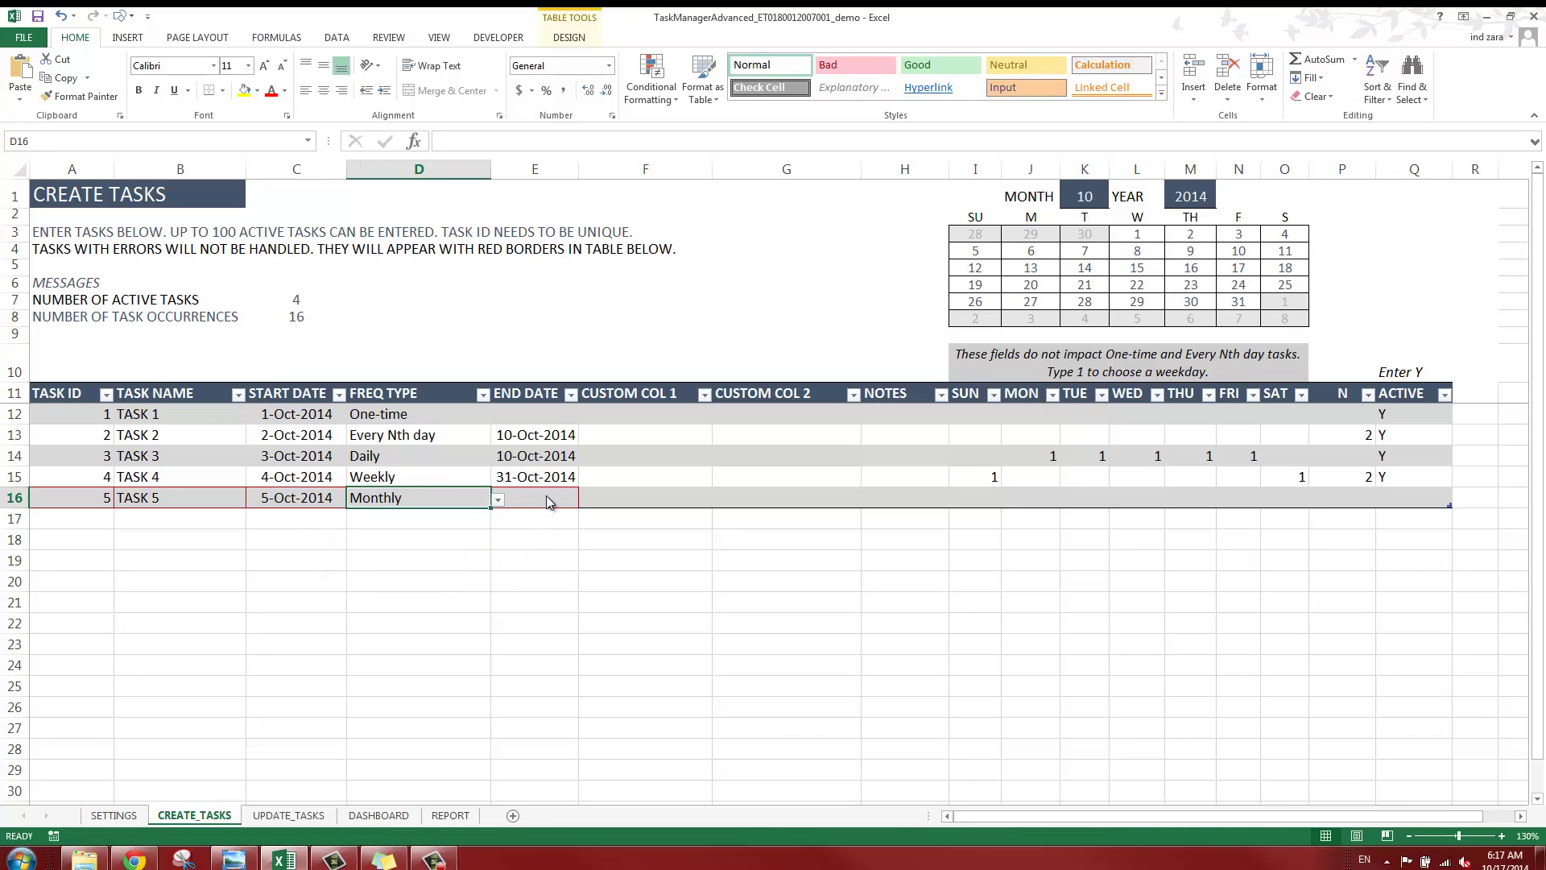
left_click(548, 501)
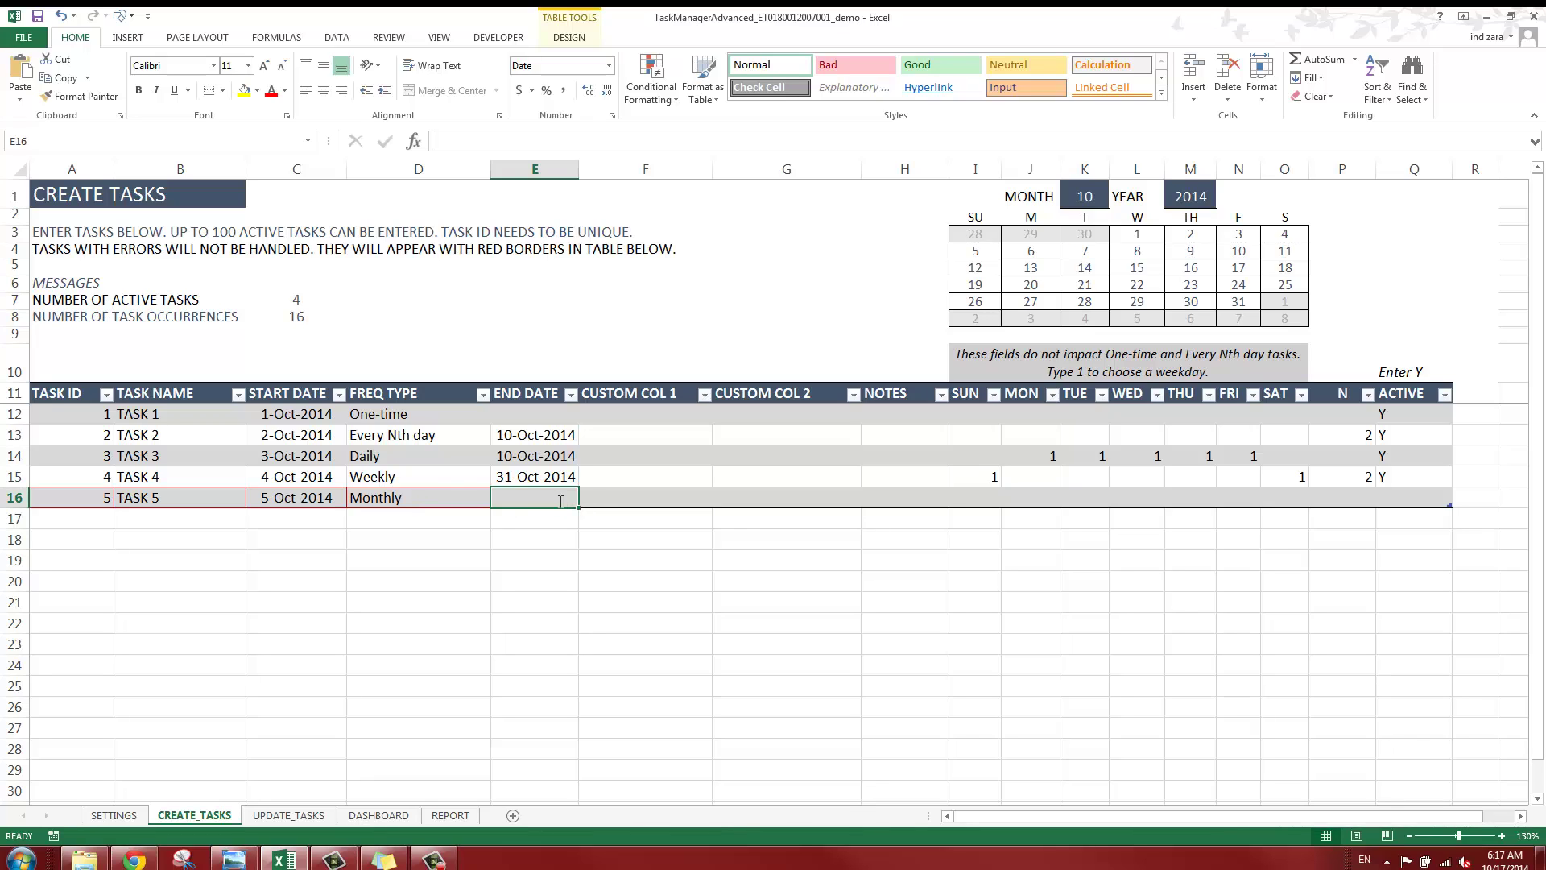
type("31-DEC-2014")
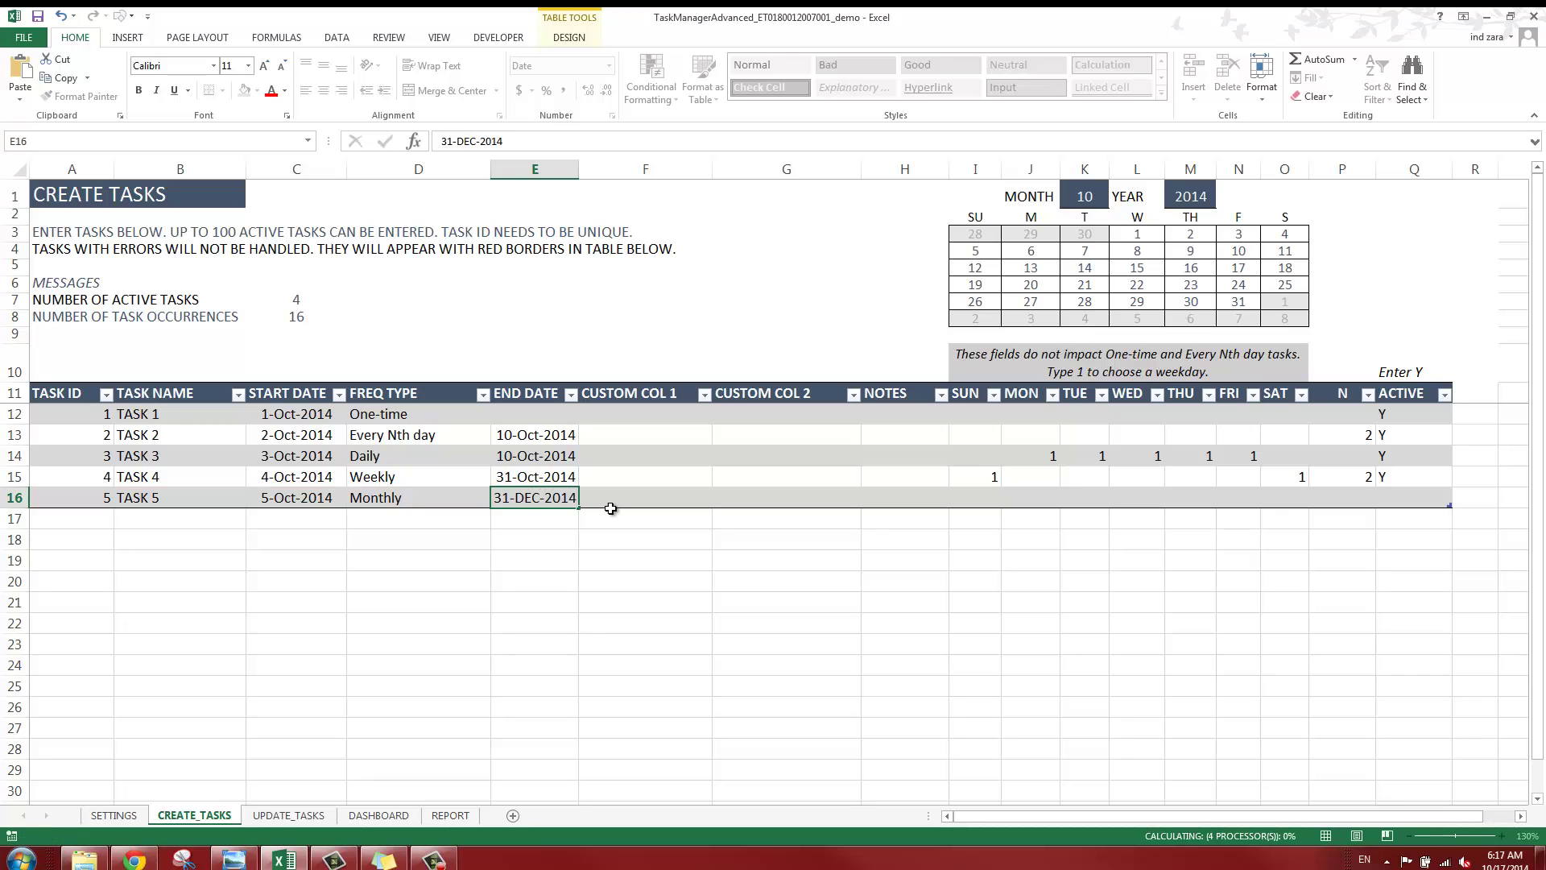
key("Tab")
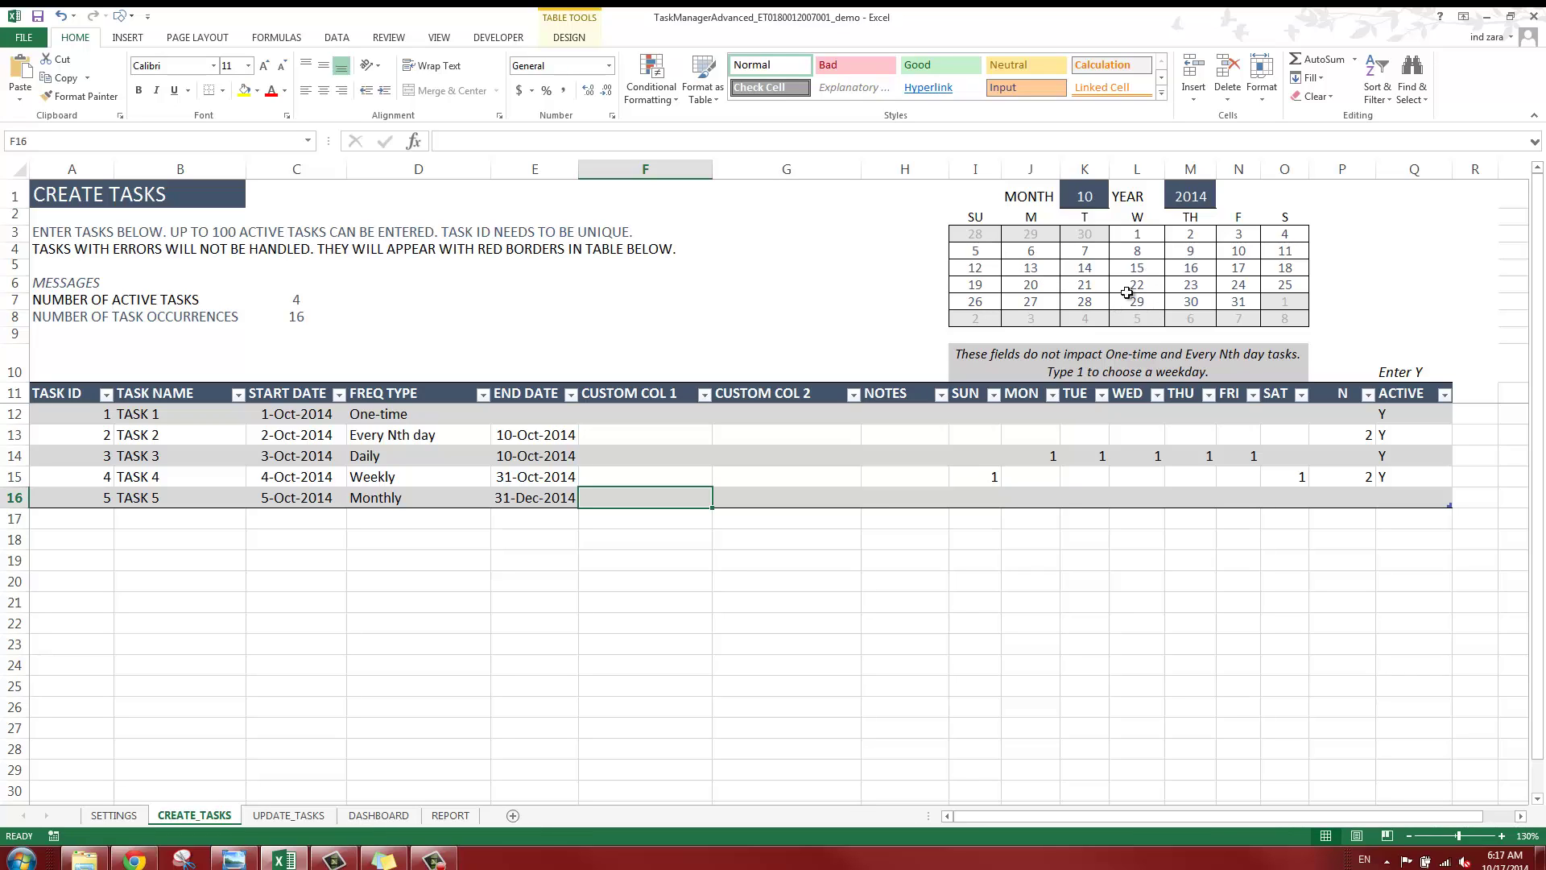
Flag every day, Sunday through Saturday, with 1 for TASK 5
left_click(986, 499)
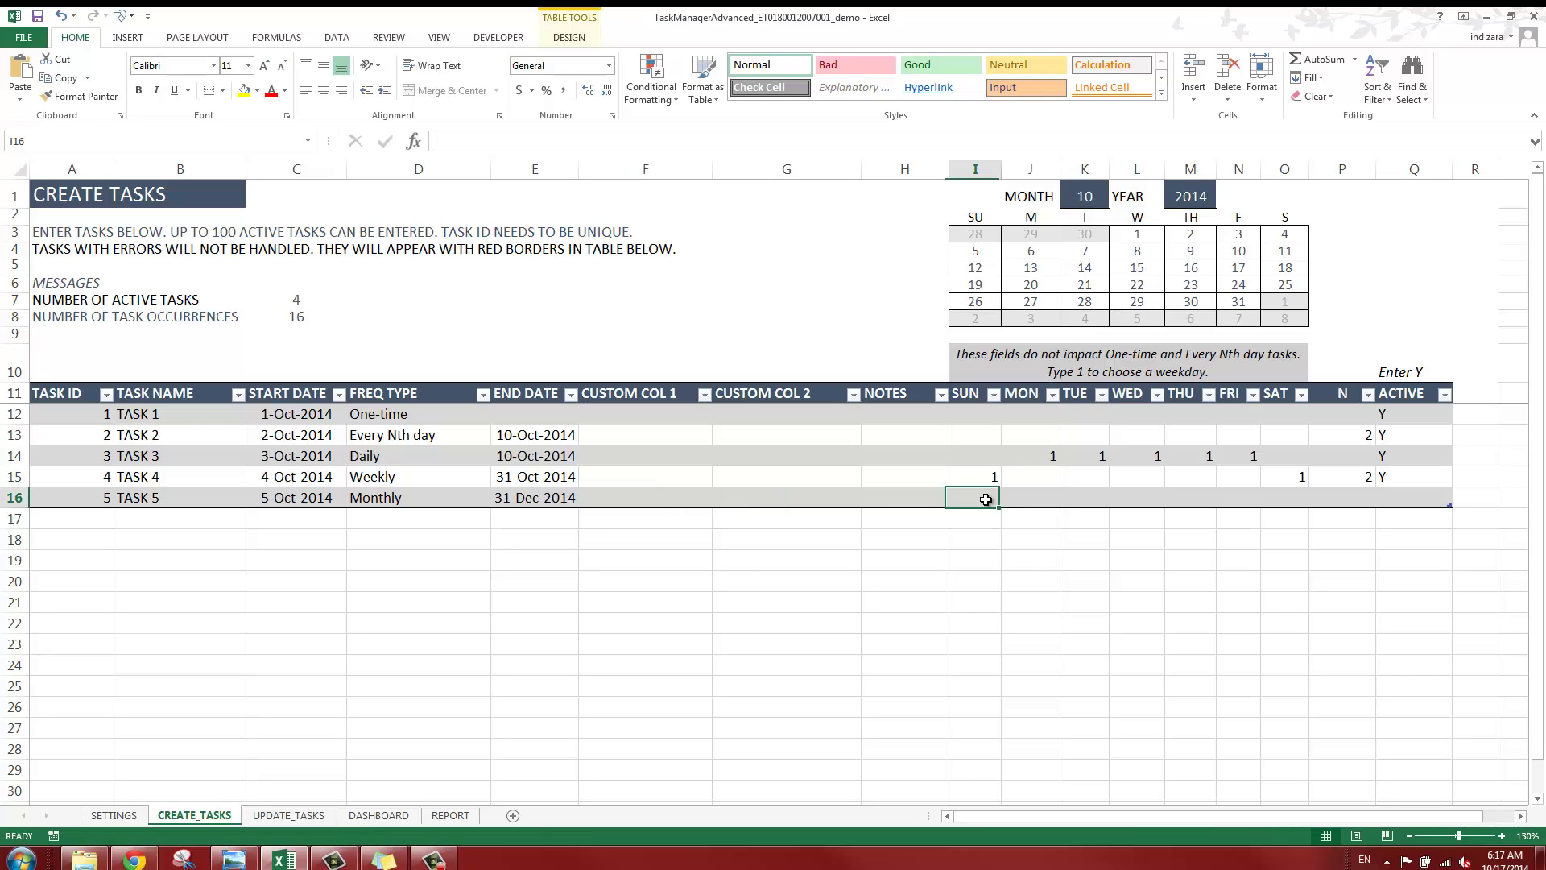
type("1")
key("Tab")
type("1")
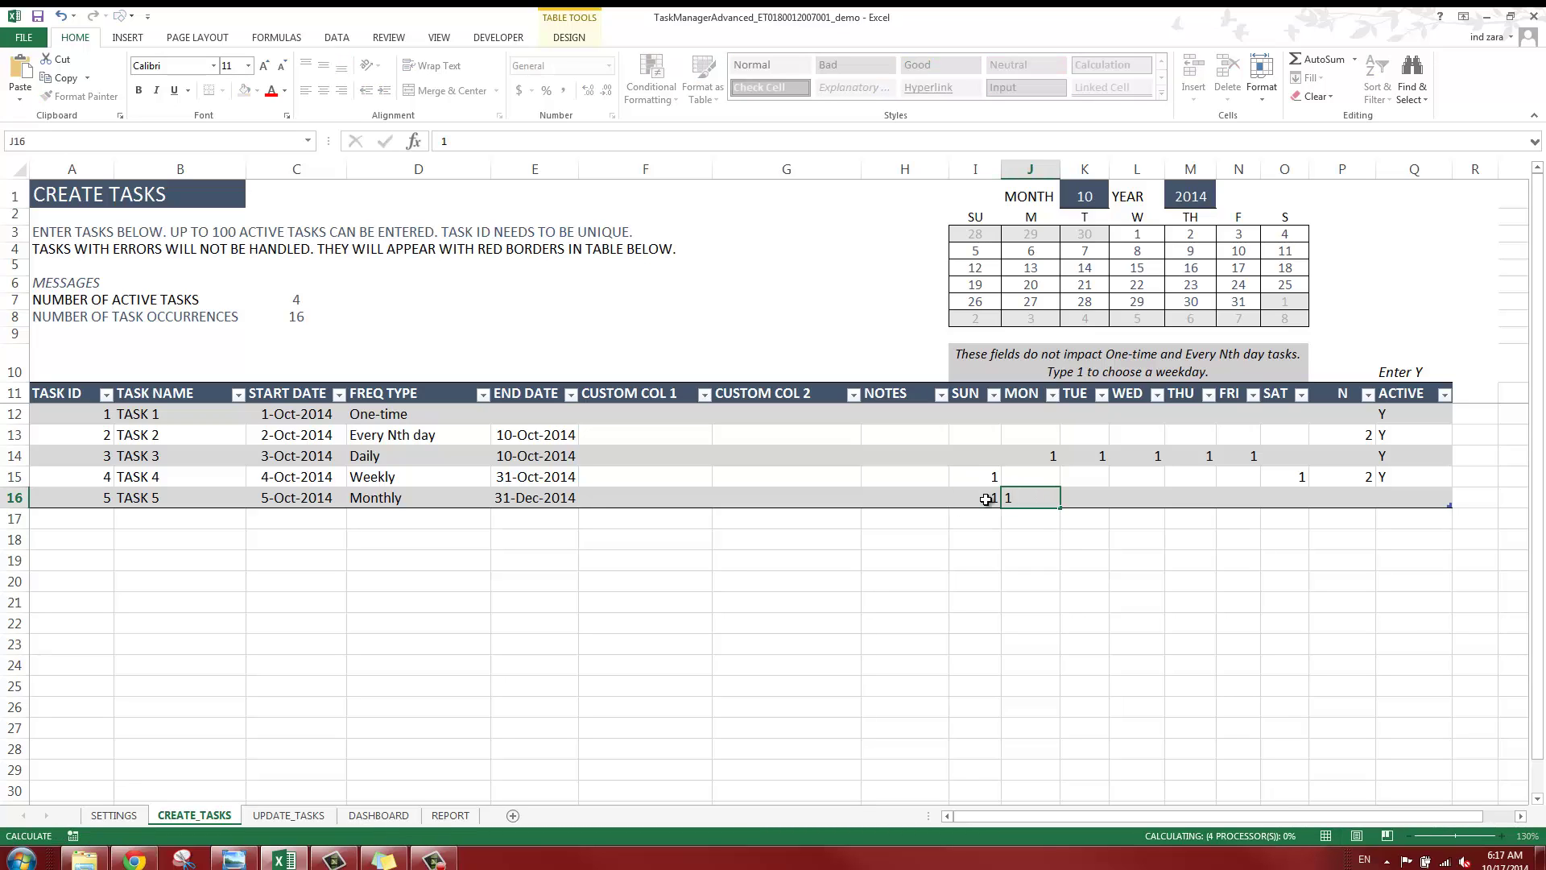
key("Tab")
type("1")
key("ctrl+Return")
key("Tab")
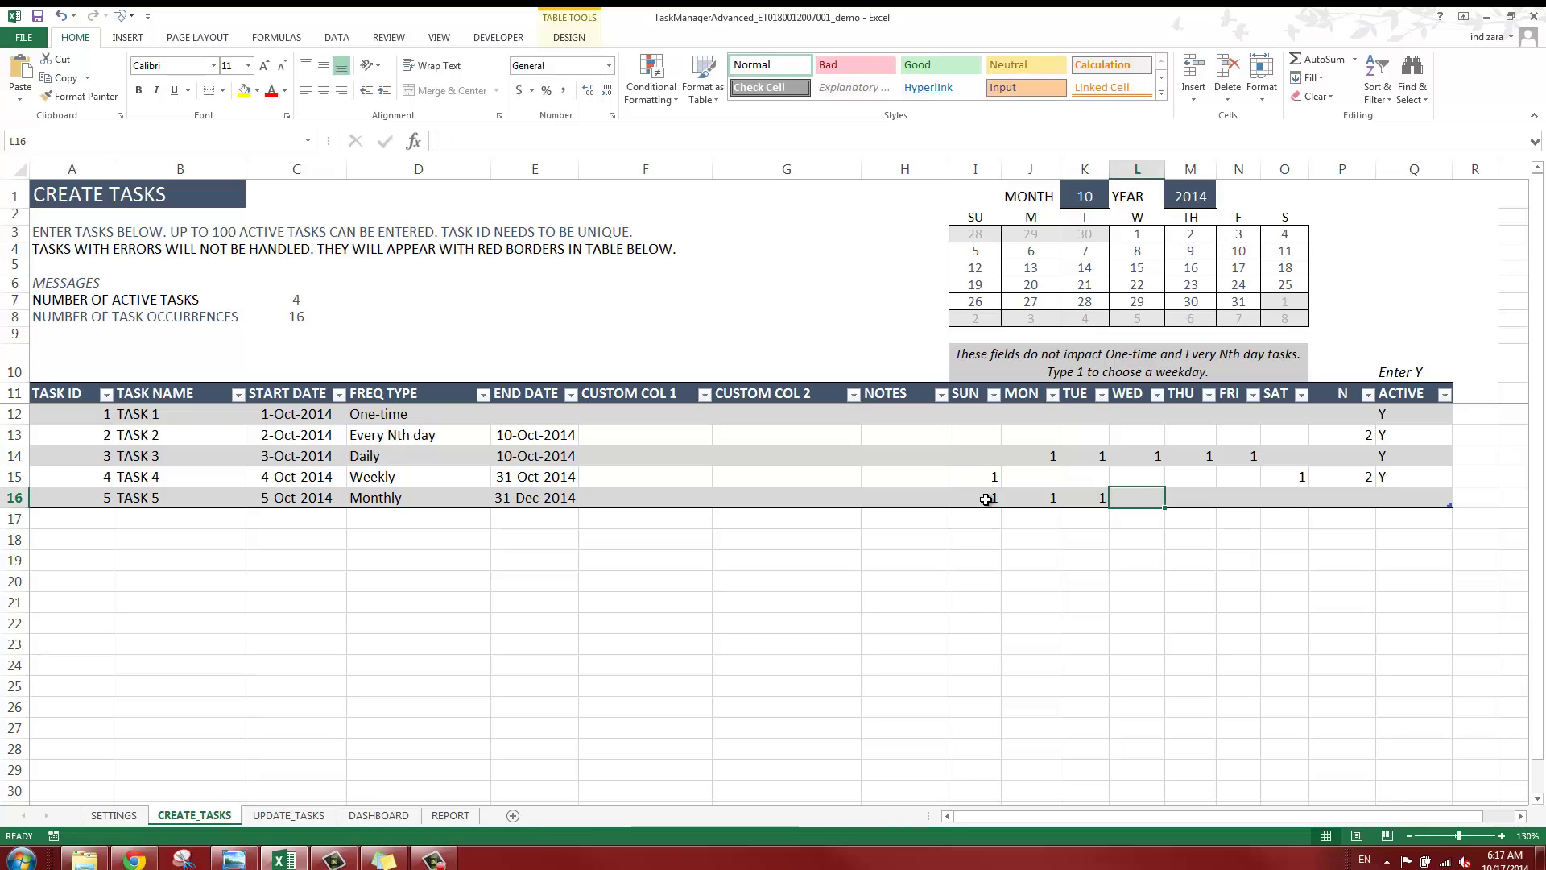
type("1")
key("Tab")
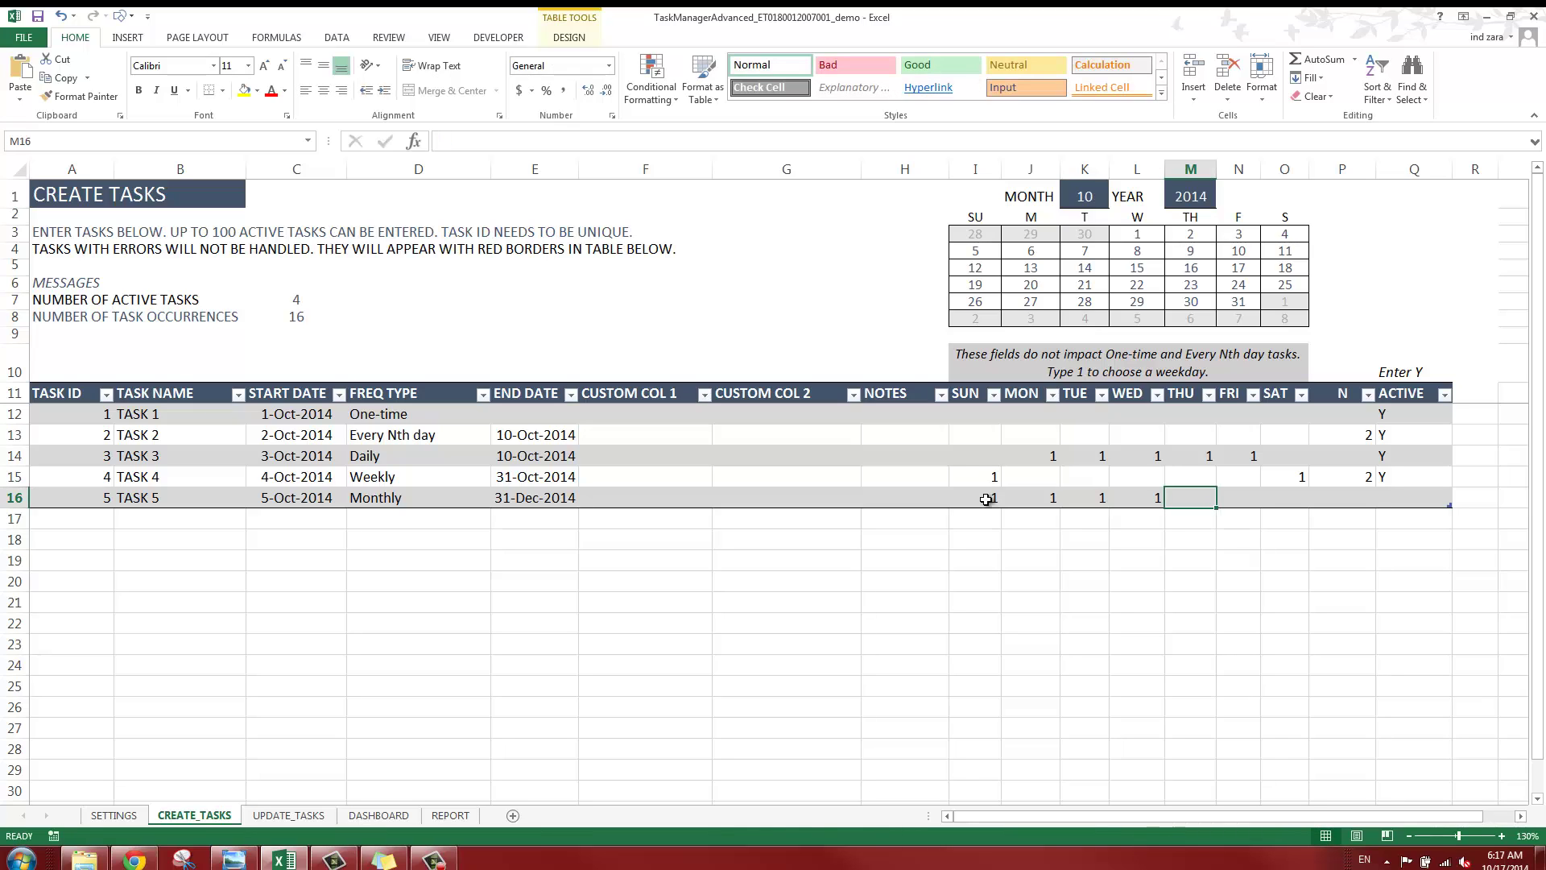
type("1")
key("Tab")
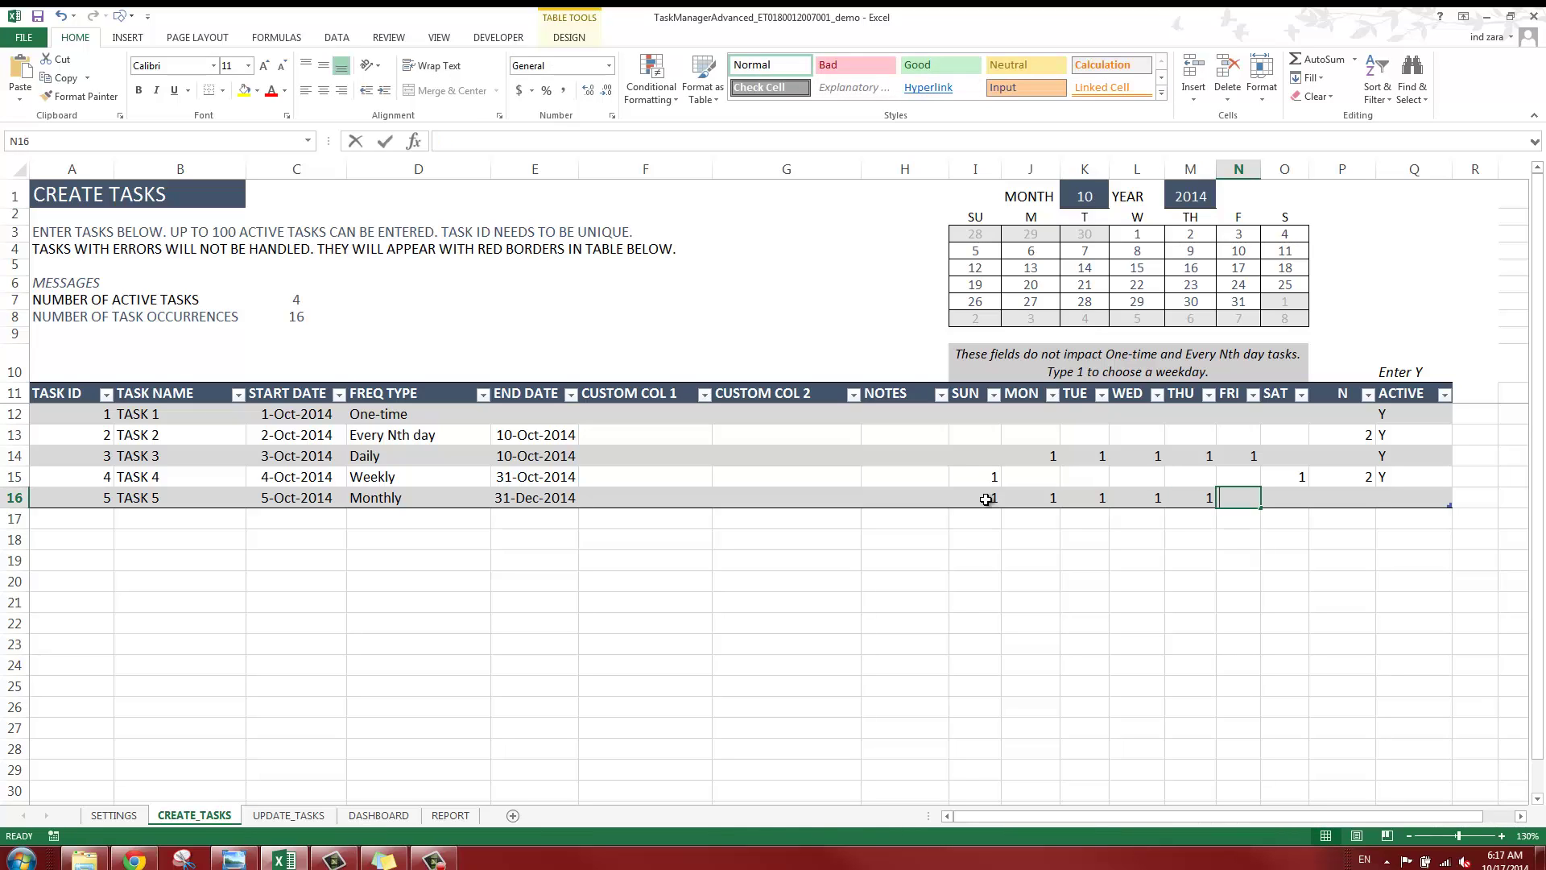
type("1")
key("Tab")
type("1")
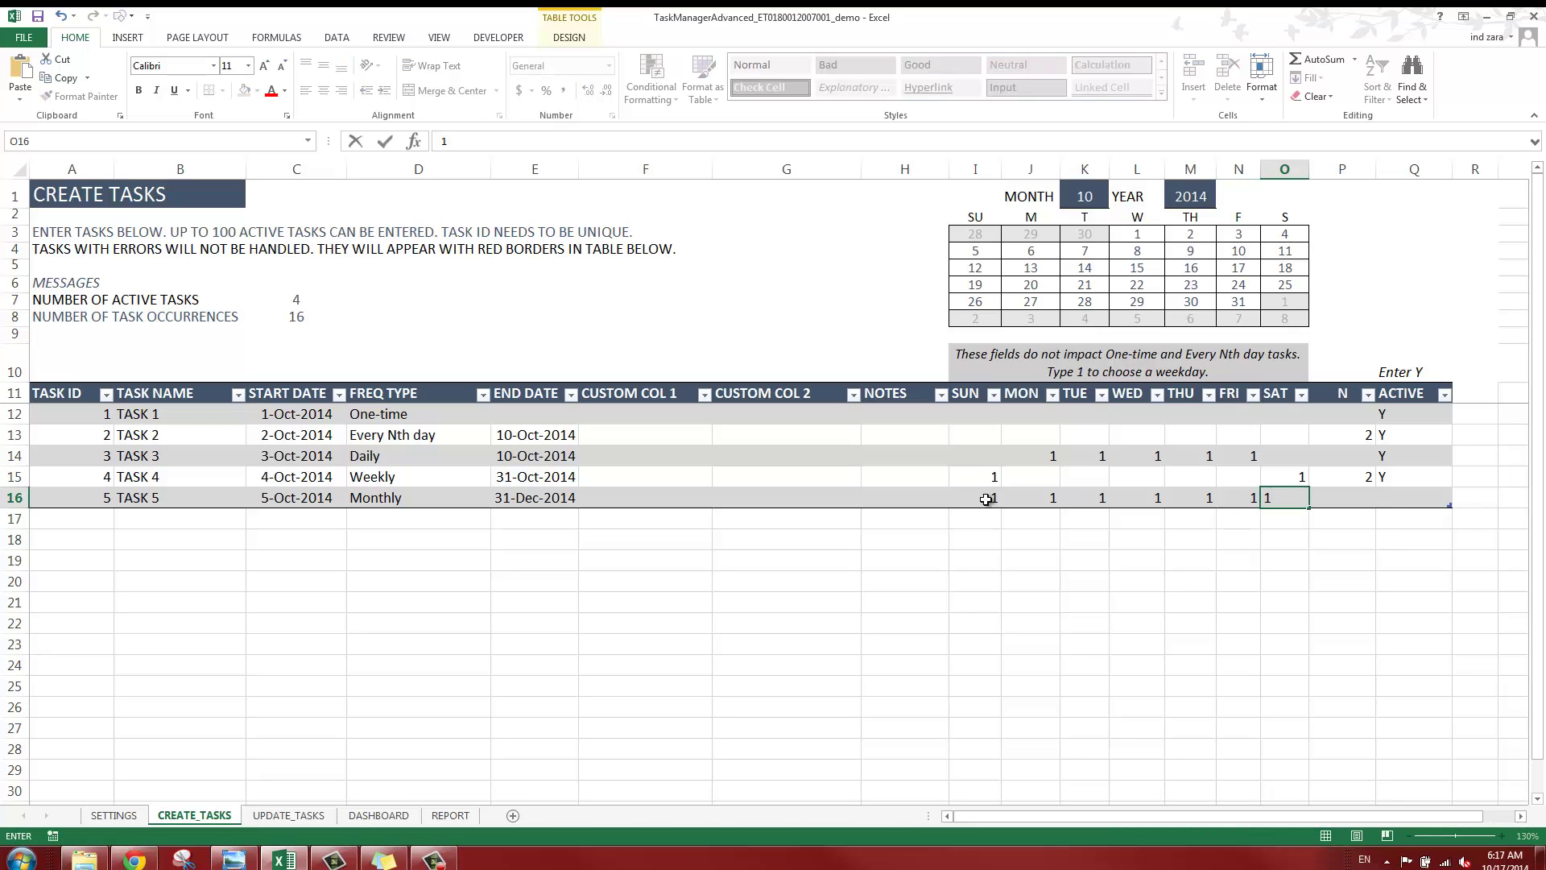
key("Tab")
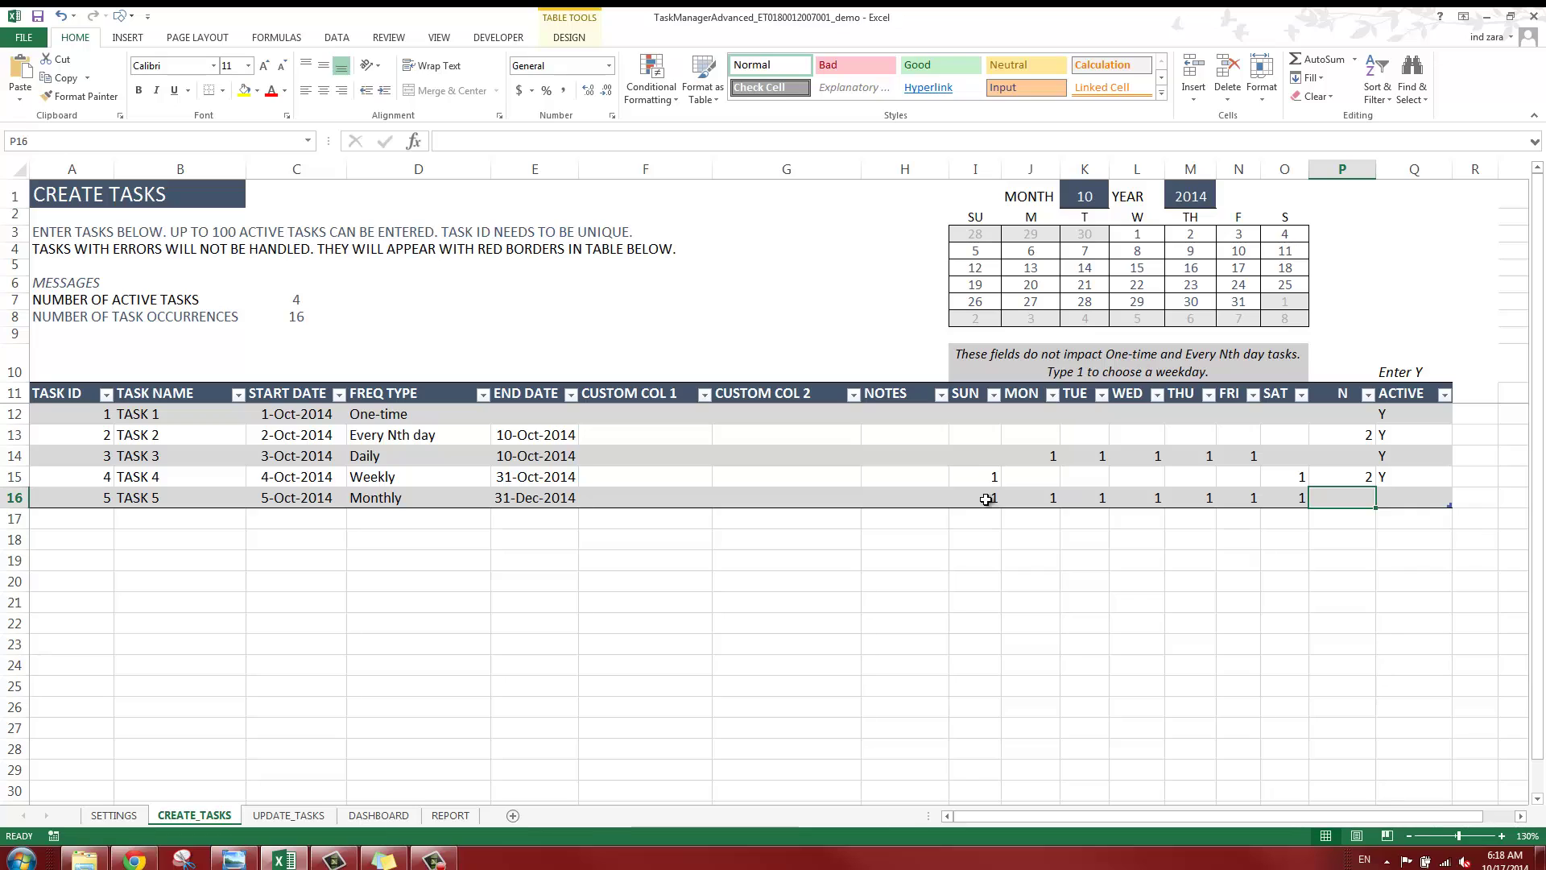
Enter Y in TASK 5's ACTIVE cell
left_click(1440, 501)
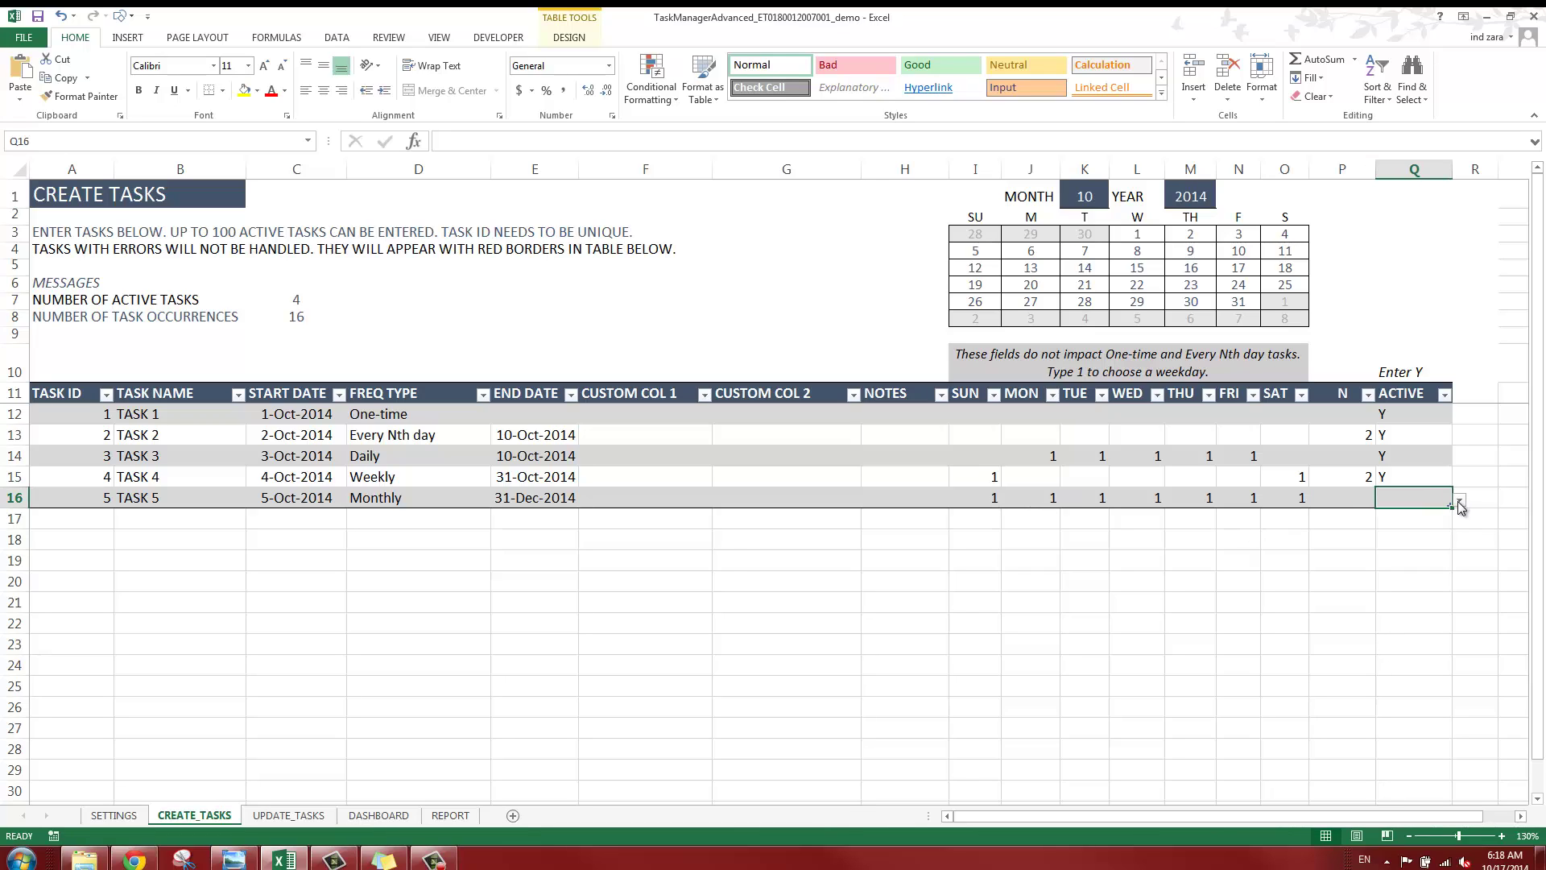
type("Y")
key("ctrl+Return")
Copy TASK 5's three occurrence rows from the REPORT sheet
left_click(466, 815)
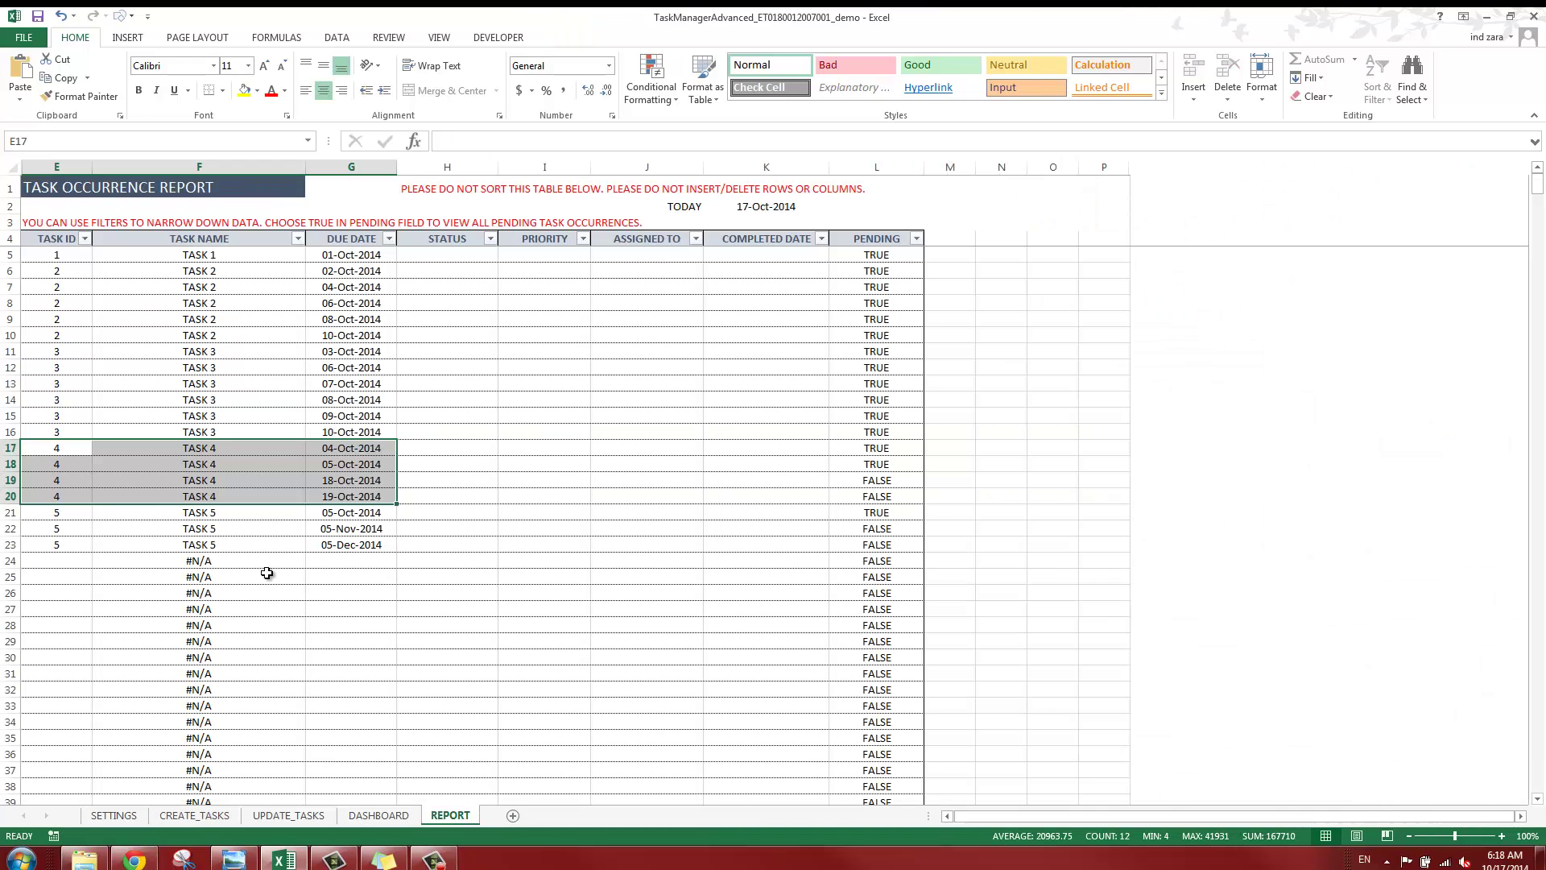
left_click(268, 574)
left_click_drag(70, 516, 355, 546)
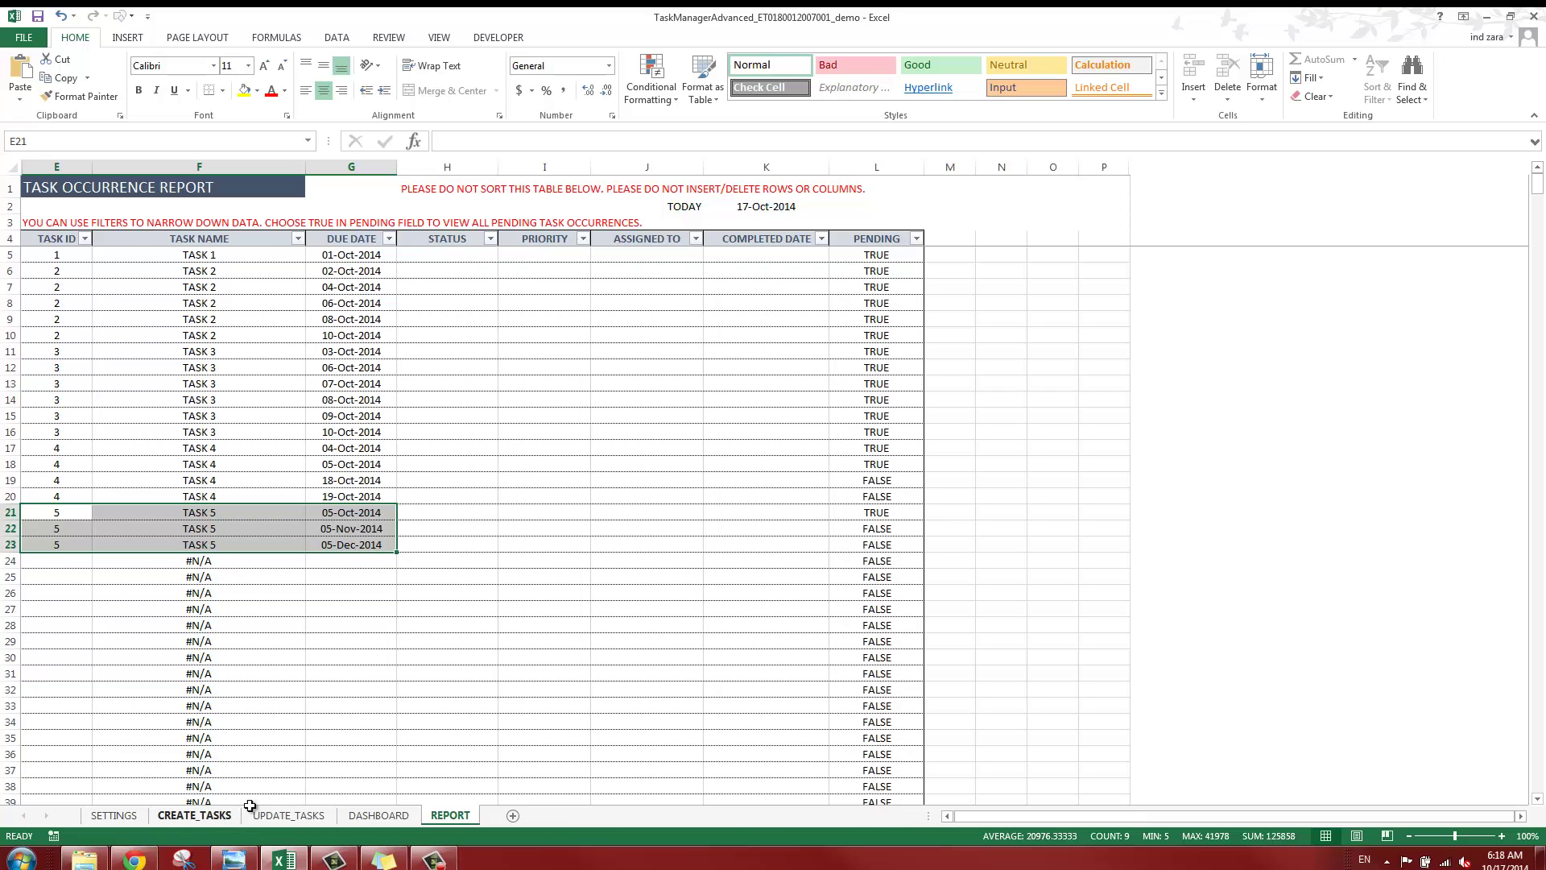
key("ctrl+c")
key("ctrl+Page_Up")
key("ctrl+Page_Up")
key("ctrl+Page_Up")
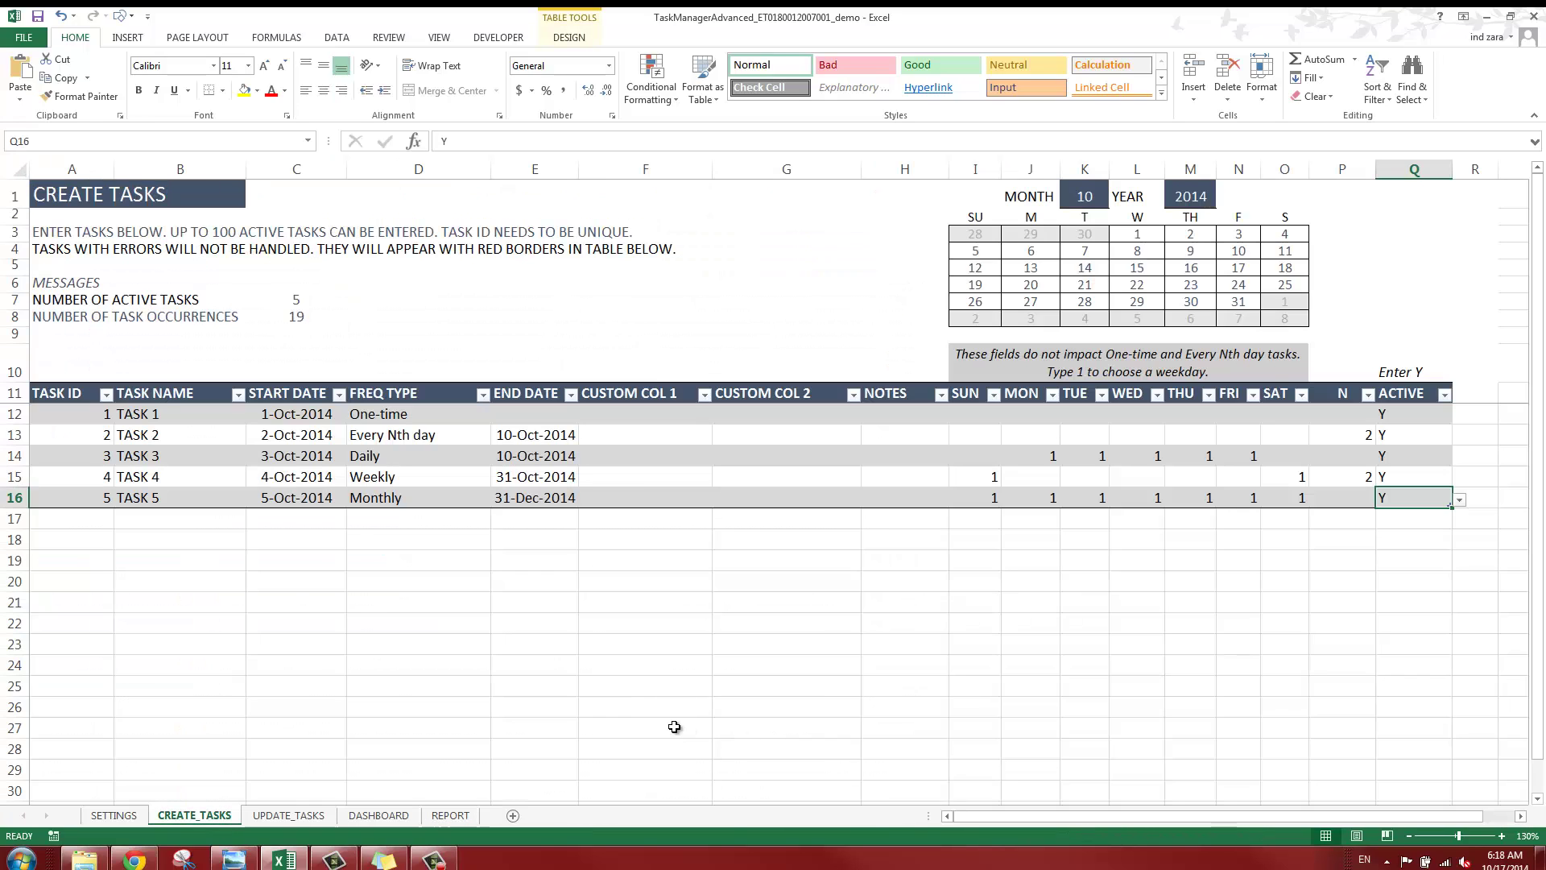
Start row 17 with ID 6, name TASK 5 and start date 6-Oct-2014
left_click(109, 522)
type("6")
key("Tab")
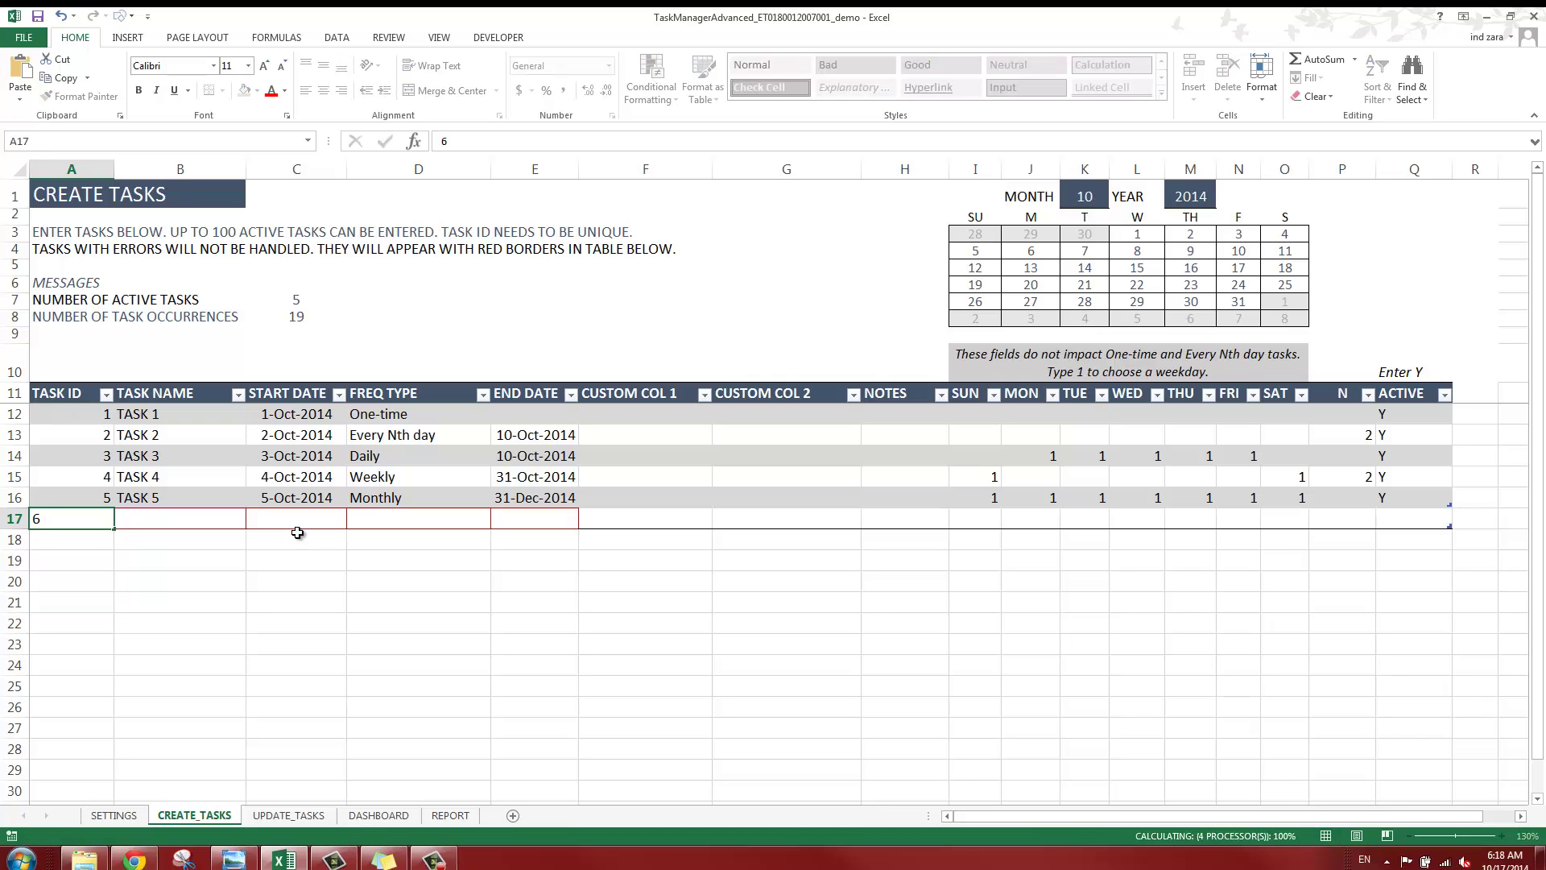
type("TASK")
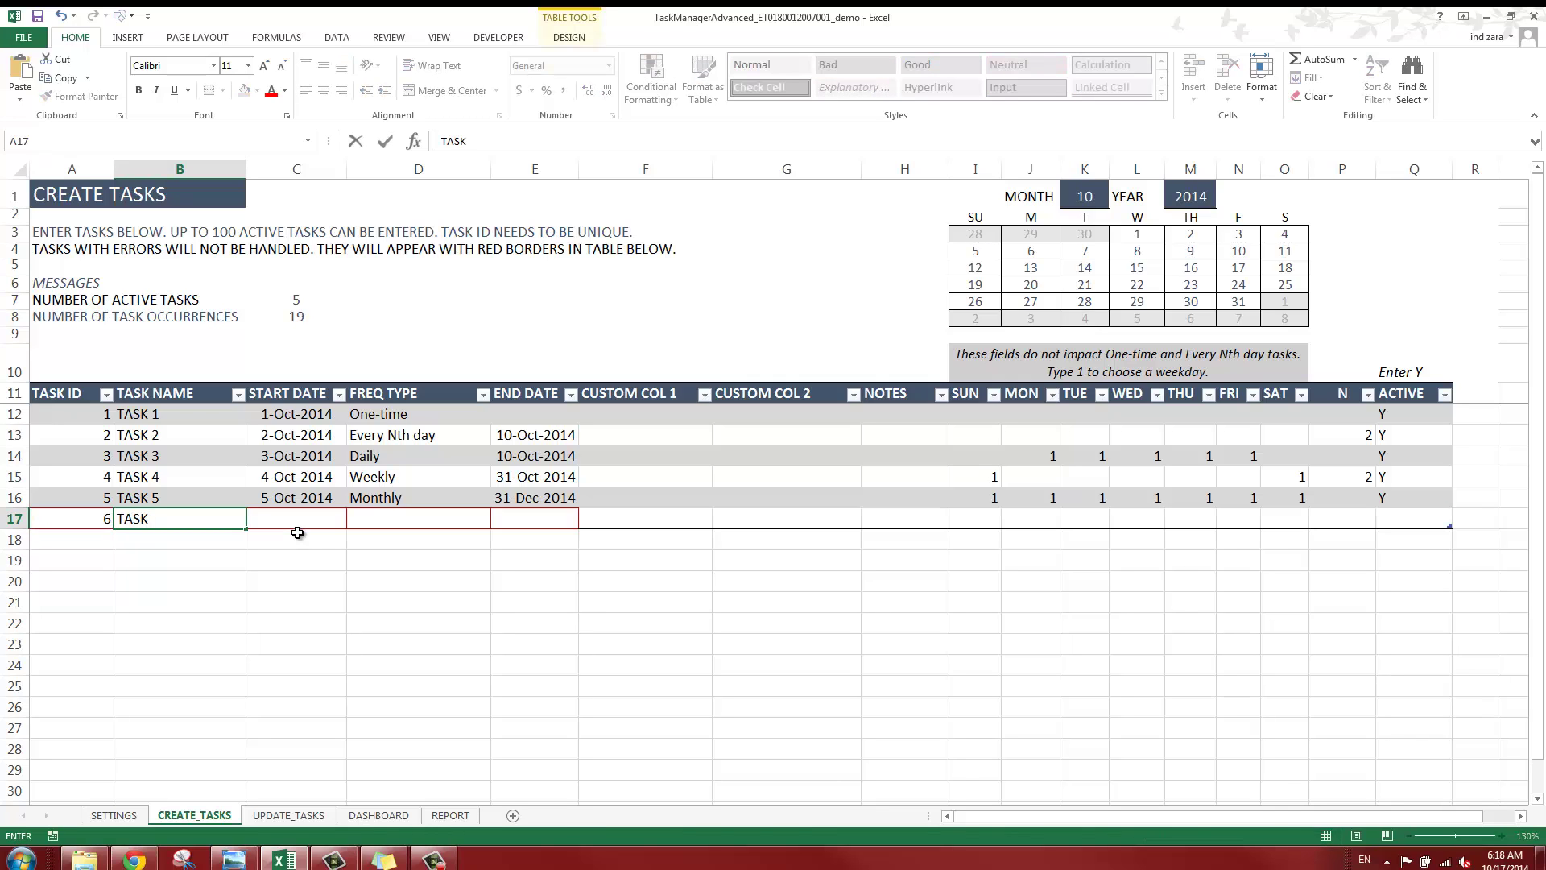
type(" 5")
key("Tab")
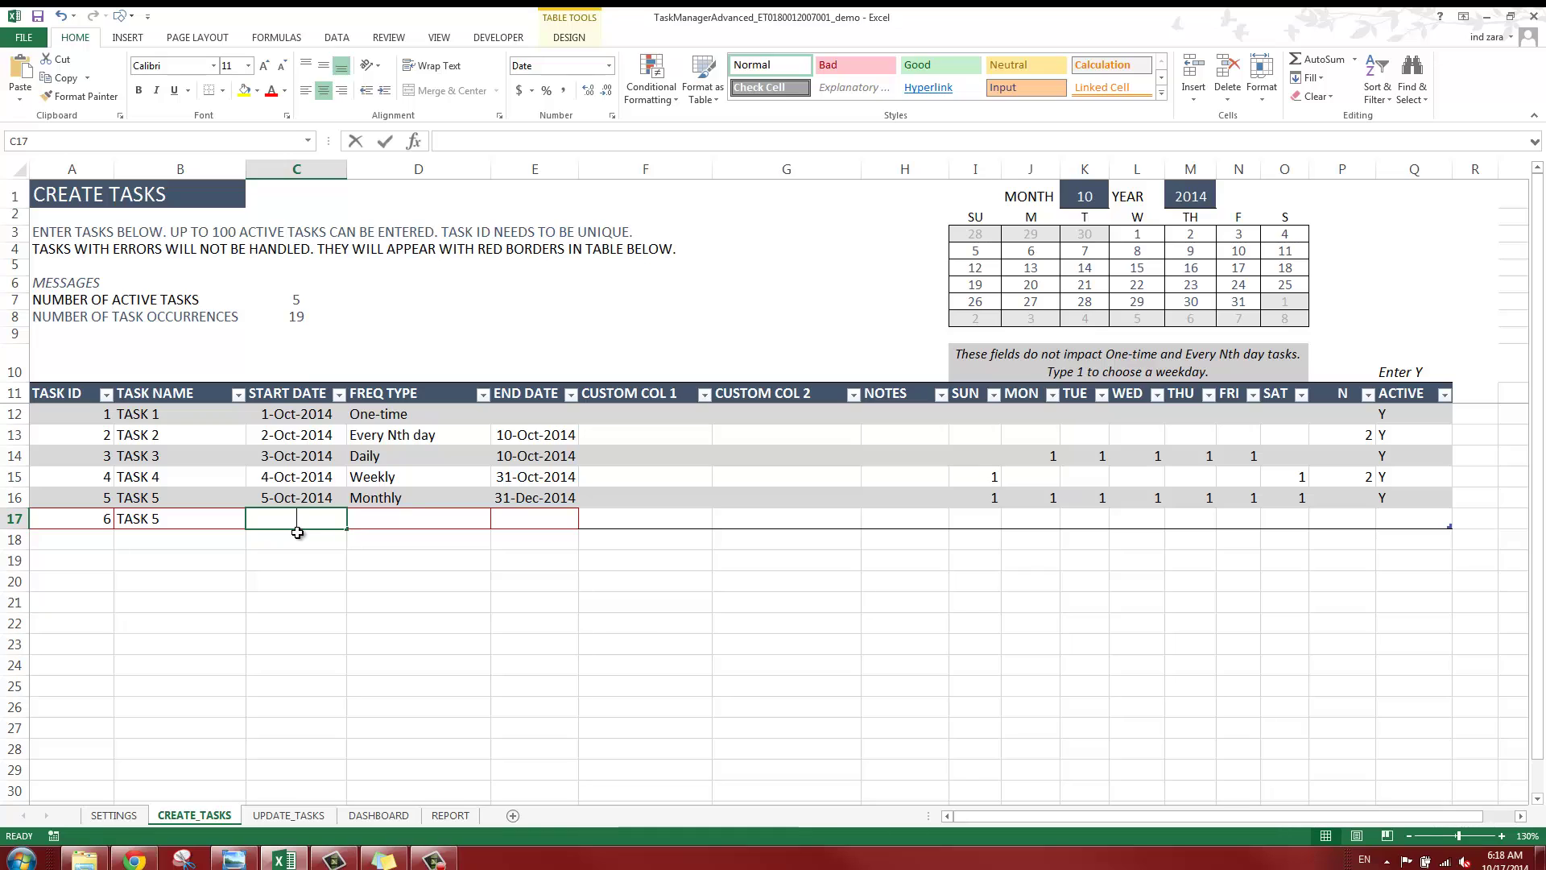
type("6-OCT-20")
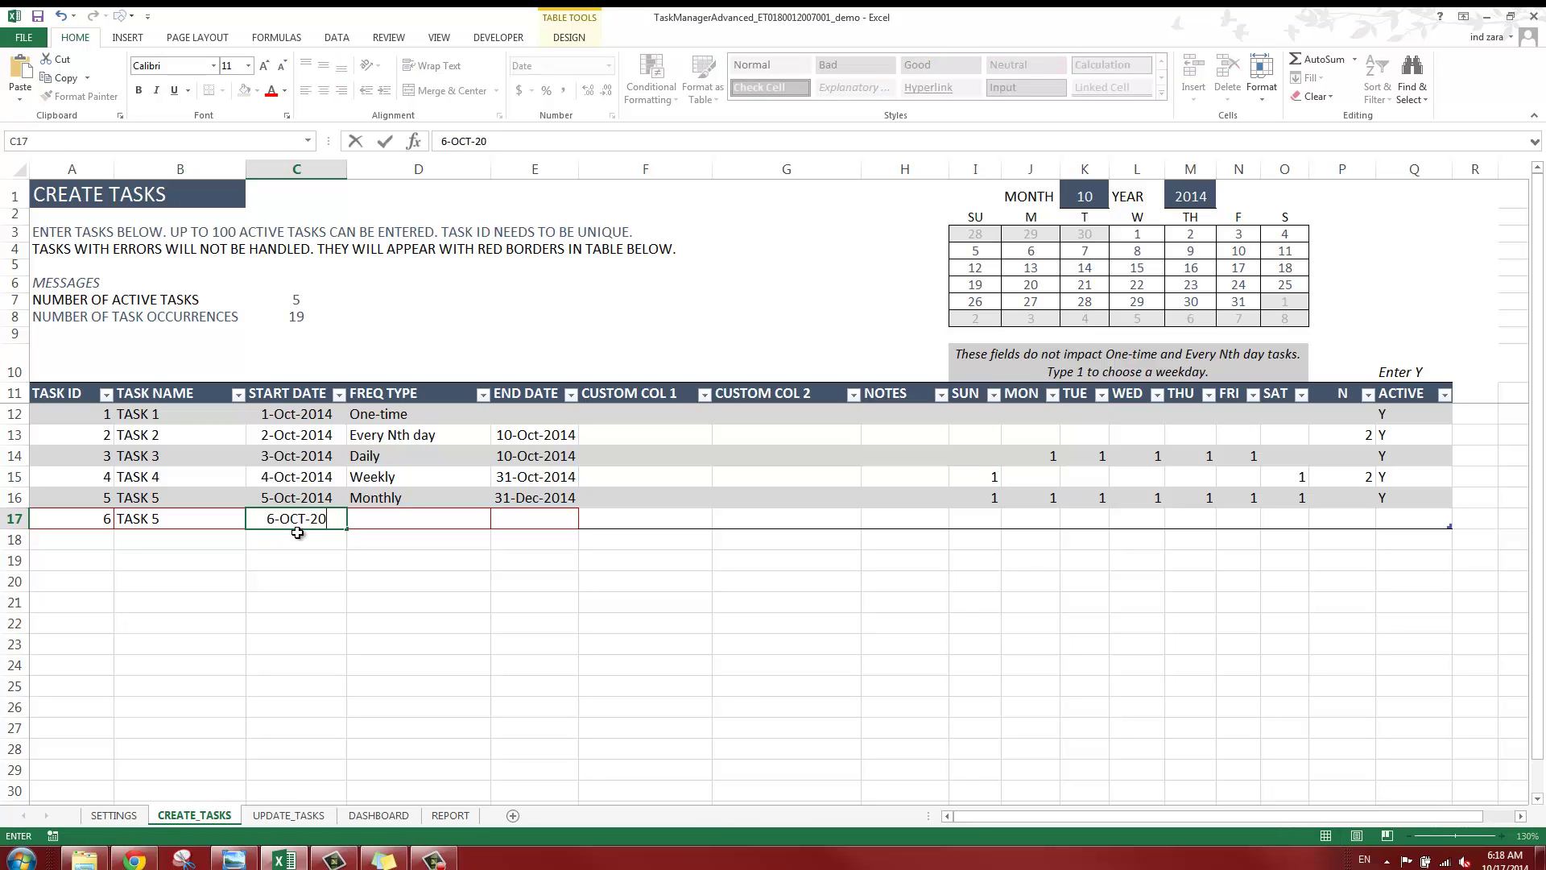
type("14")
key("Tab")
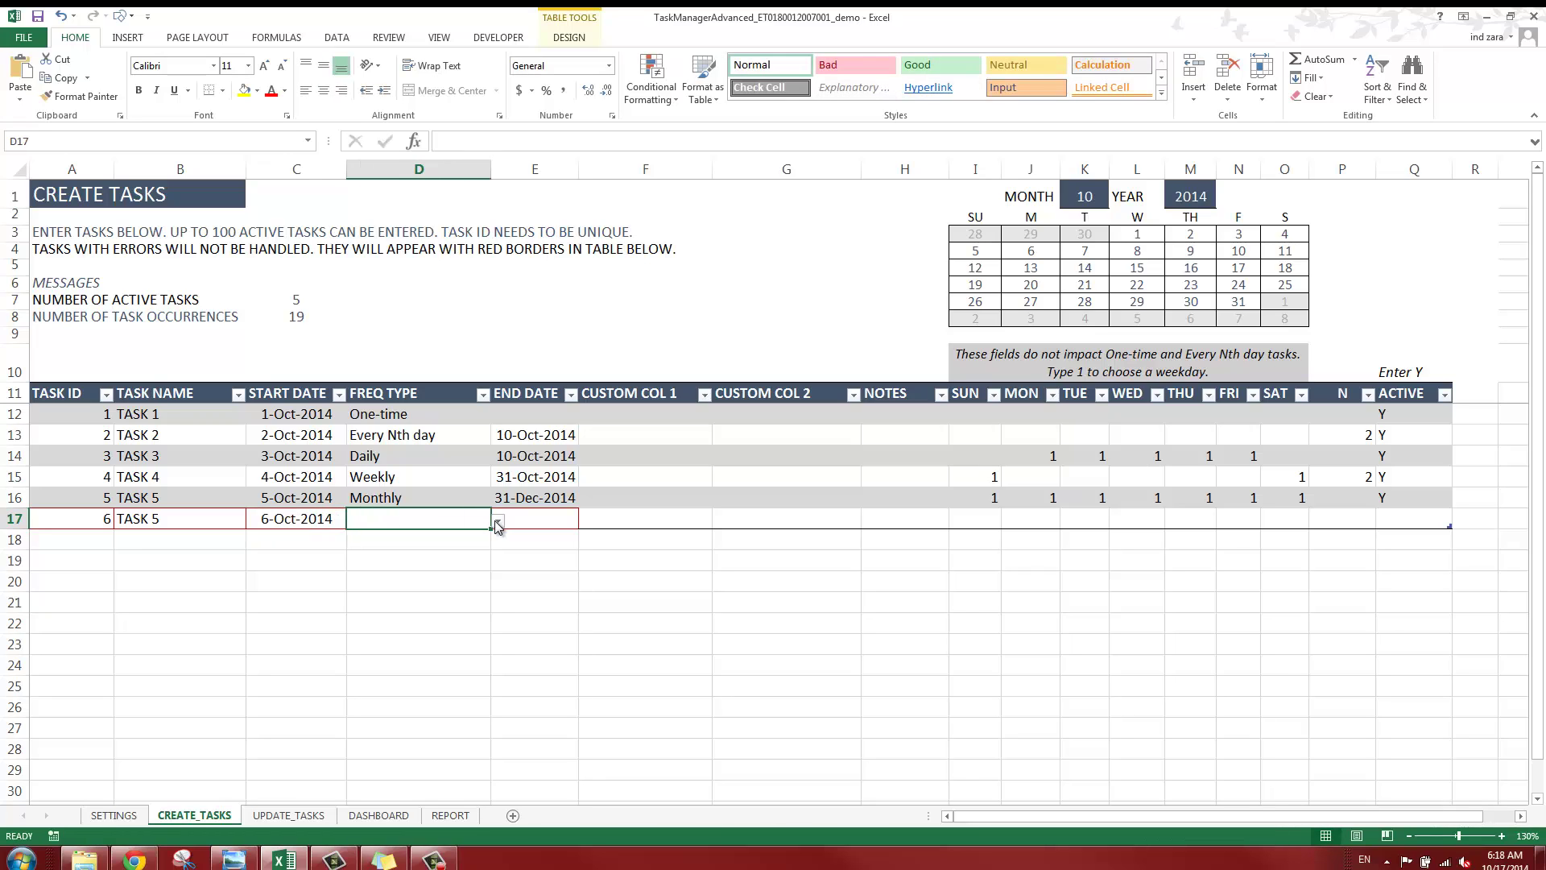
Set the frequency type to Nth Wkday of Mth and end date to 31-Dec-2014
left_click(497, 521)
left_click(452, 607)
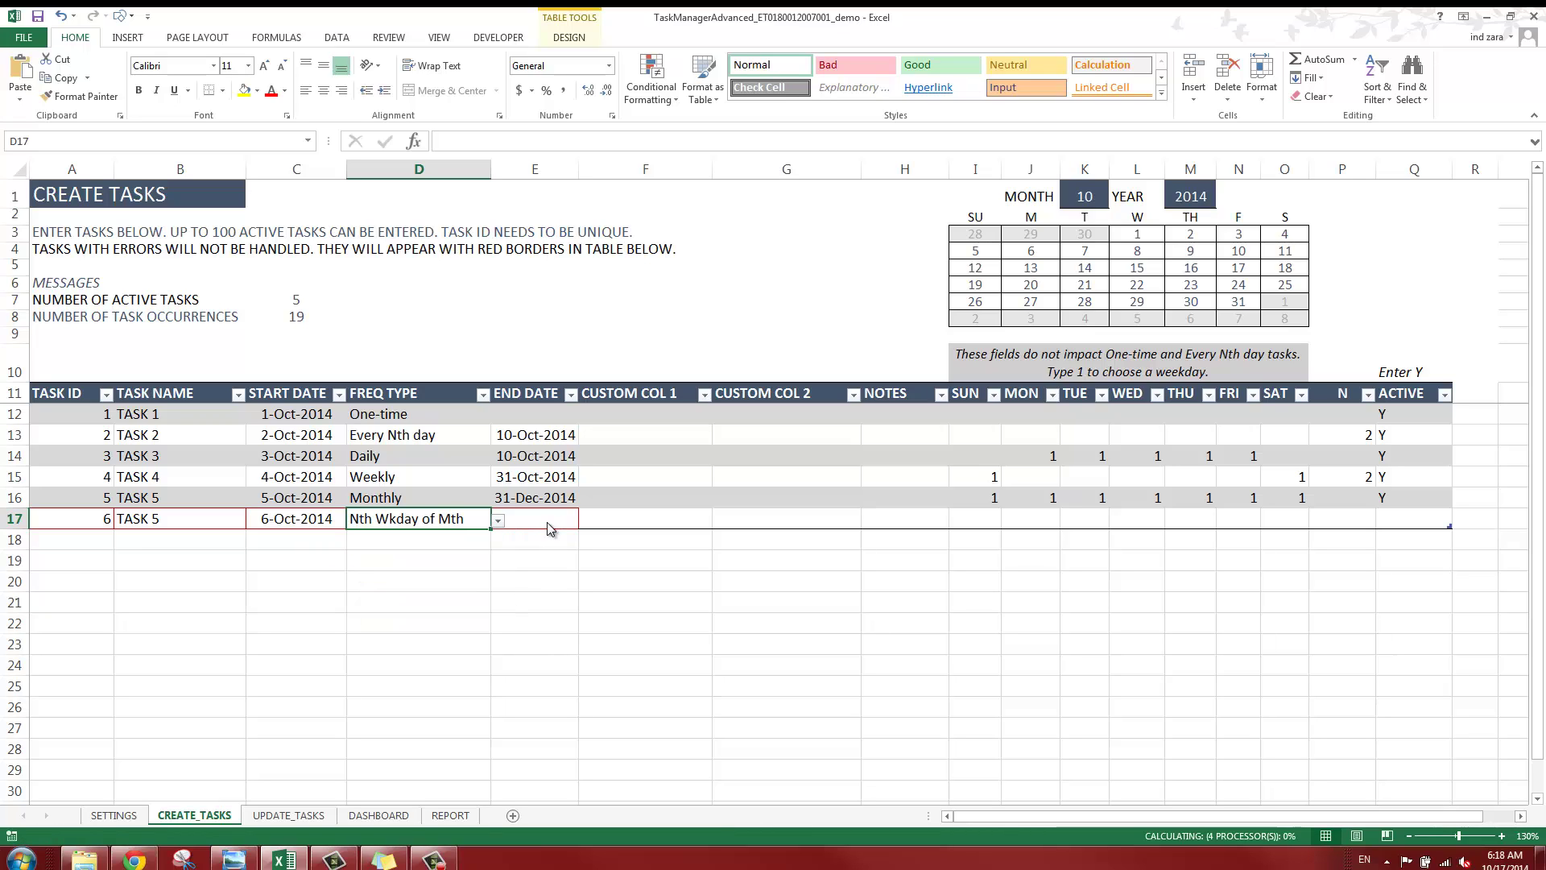
left_click(547, 517)
type("3-0")
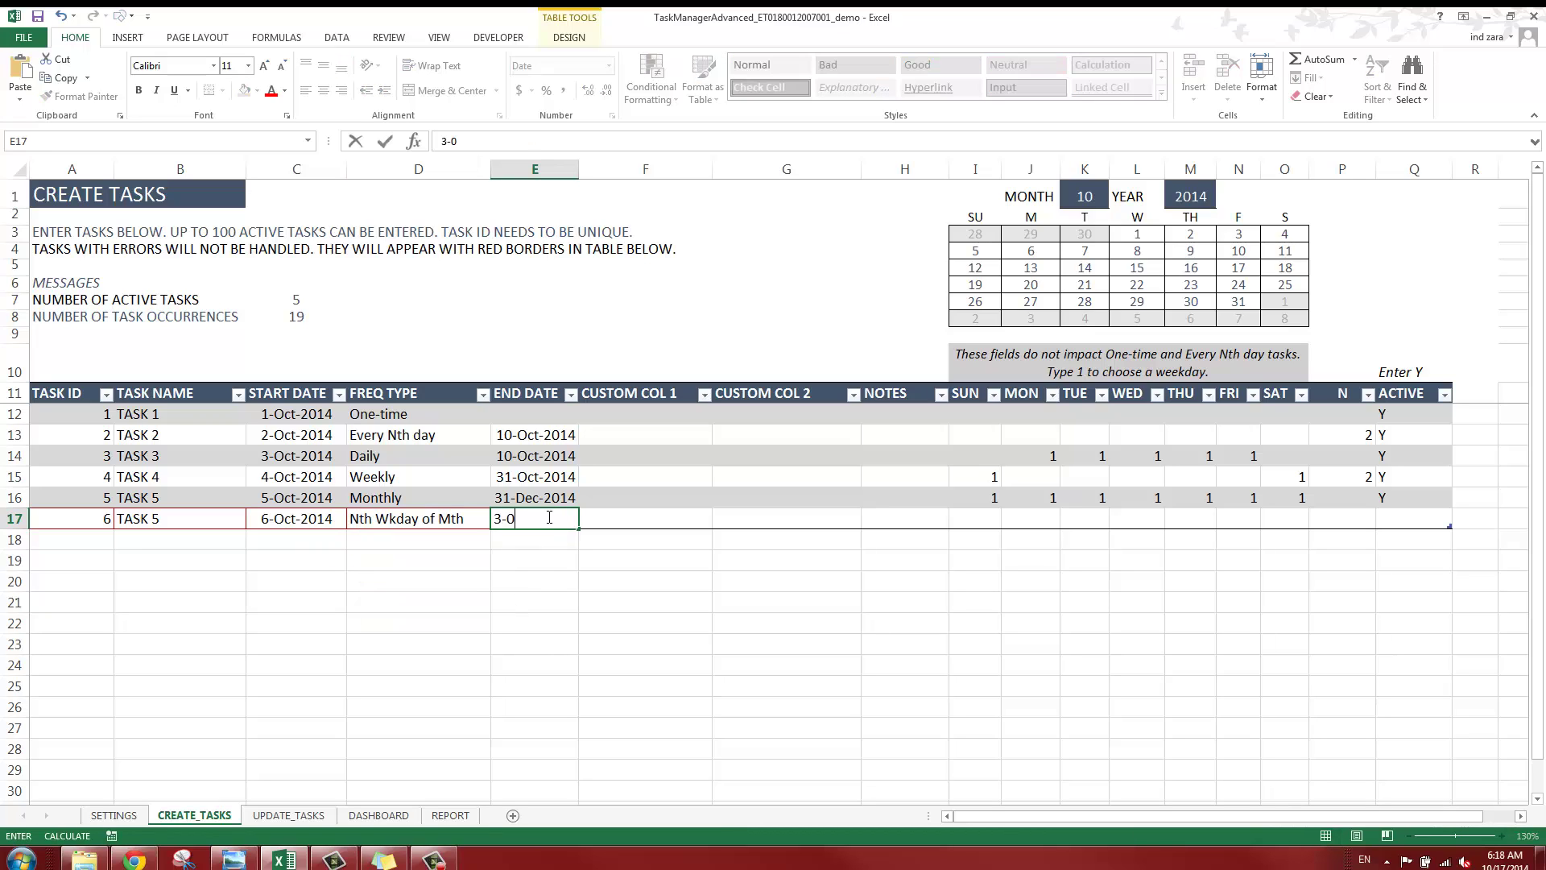
type("C-2014")
key("ctrl+Return")
key("Tab")
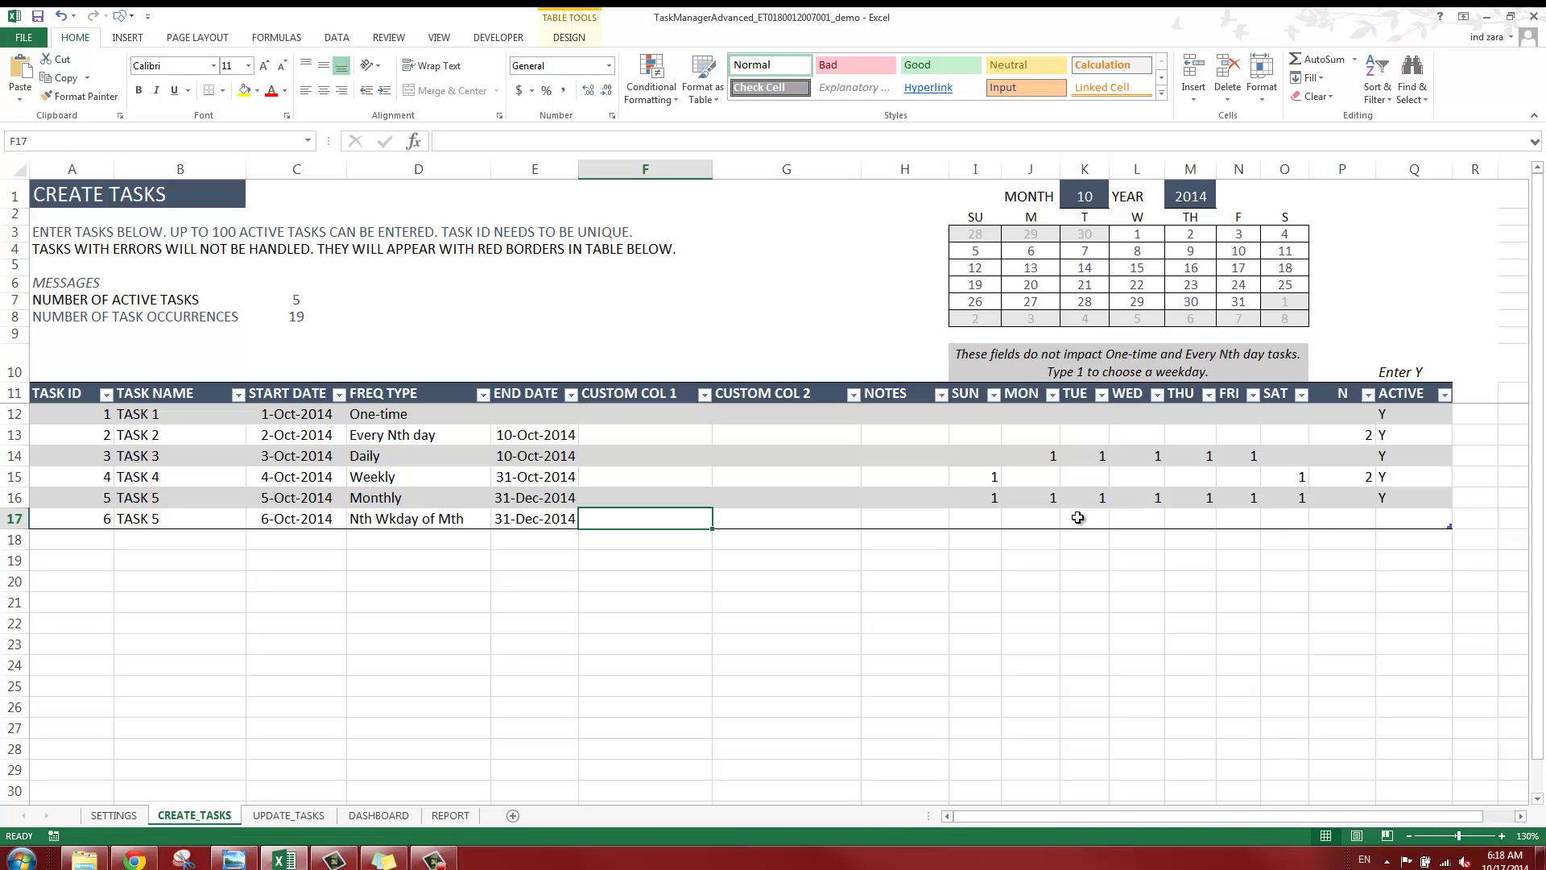
Enter SAT 1, N 2 and ACTIVE Y for the sixth task
left_click(1287, 517)
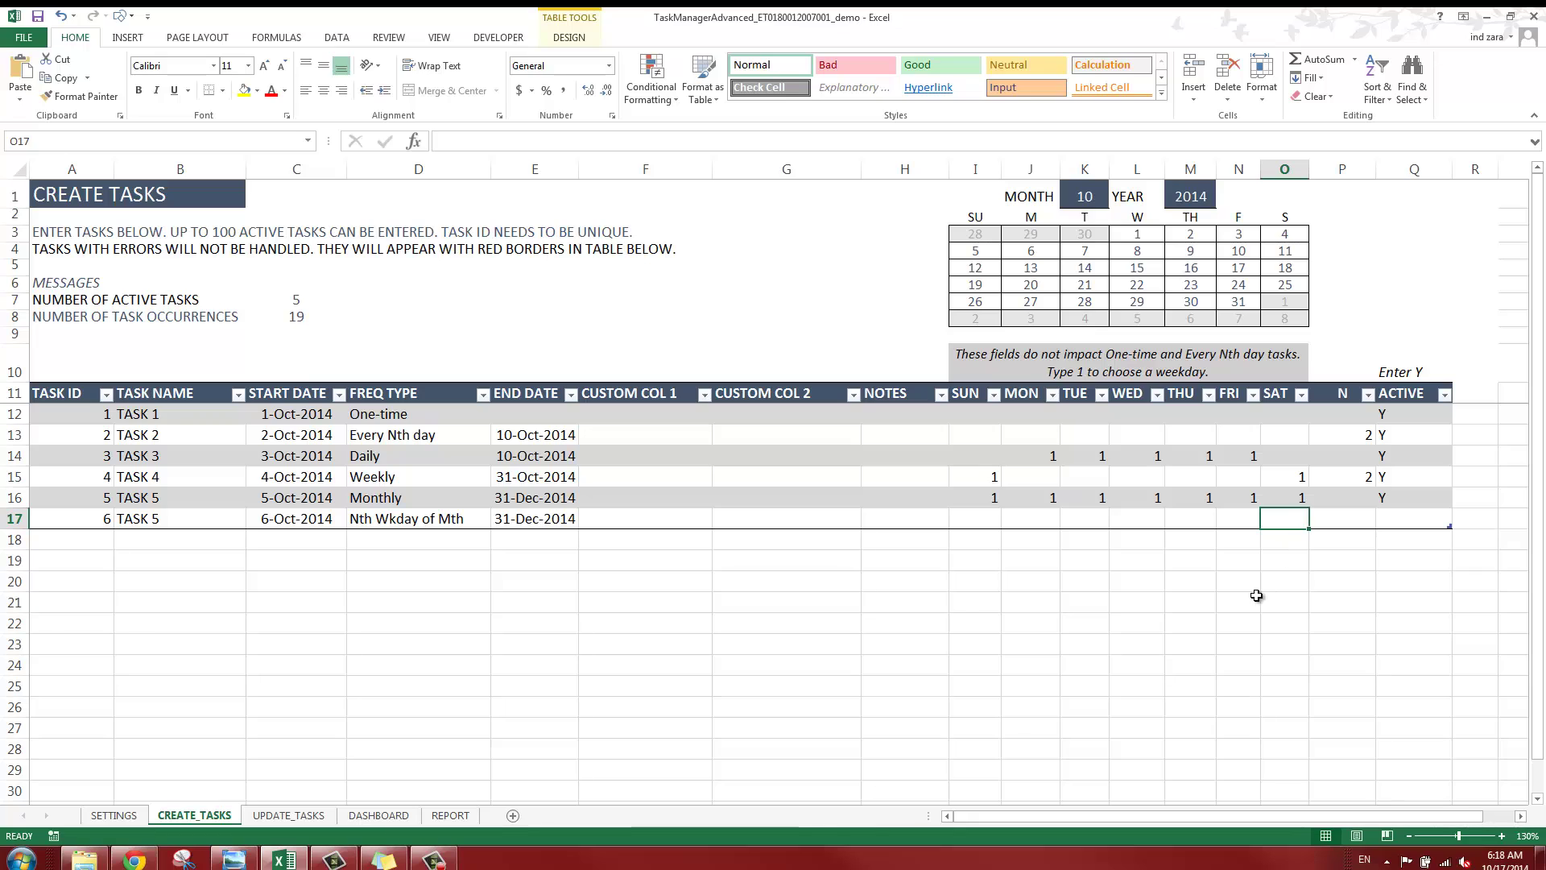
type("1")
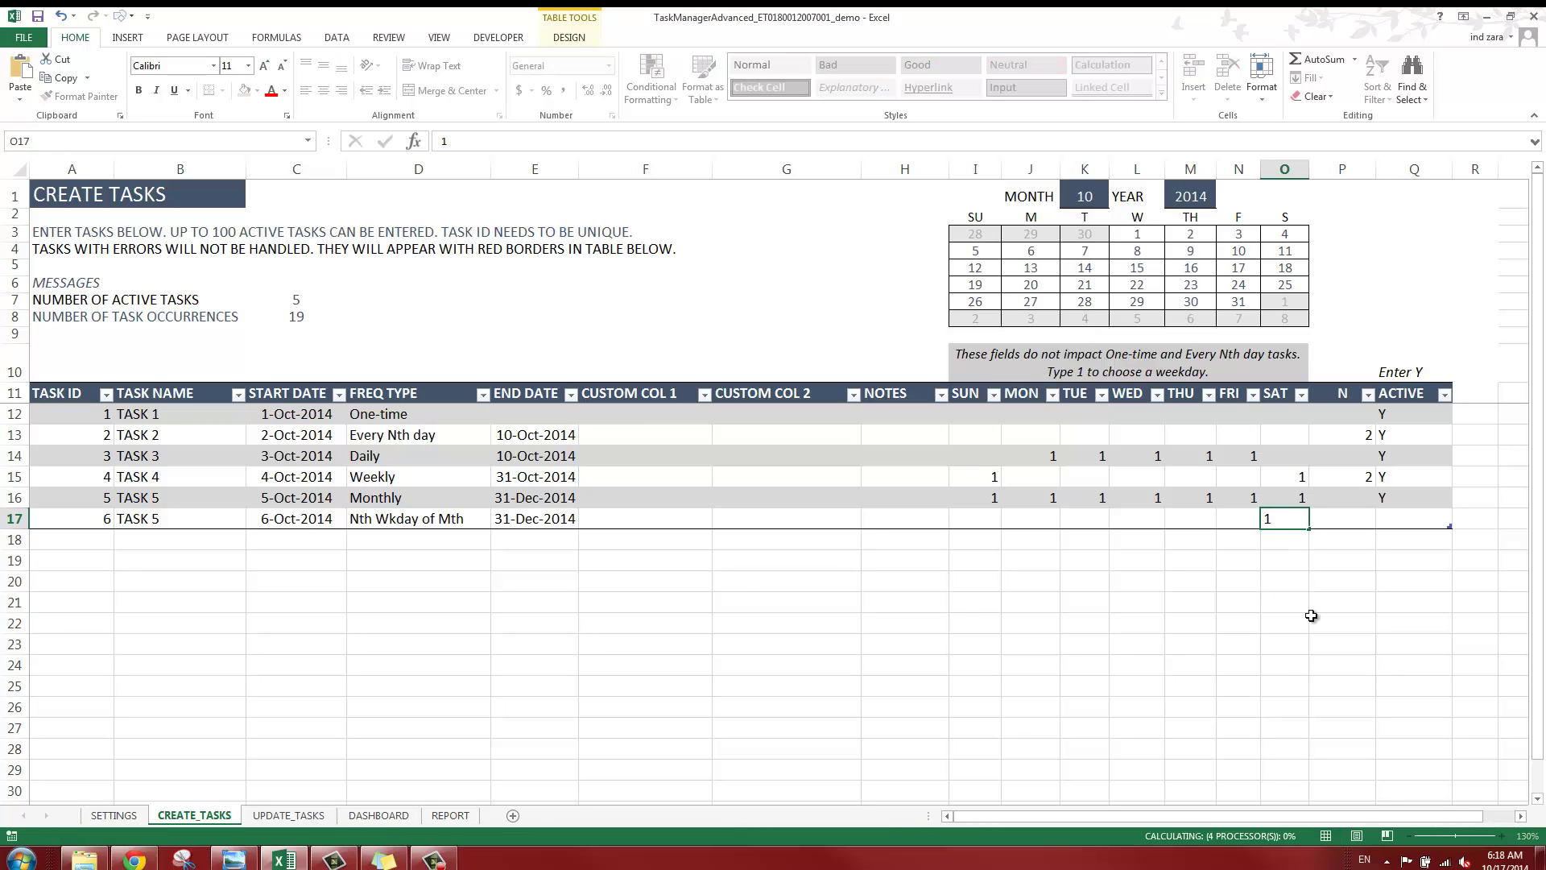
key("Tab")
type("2")
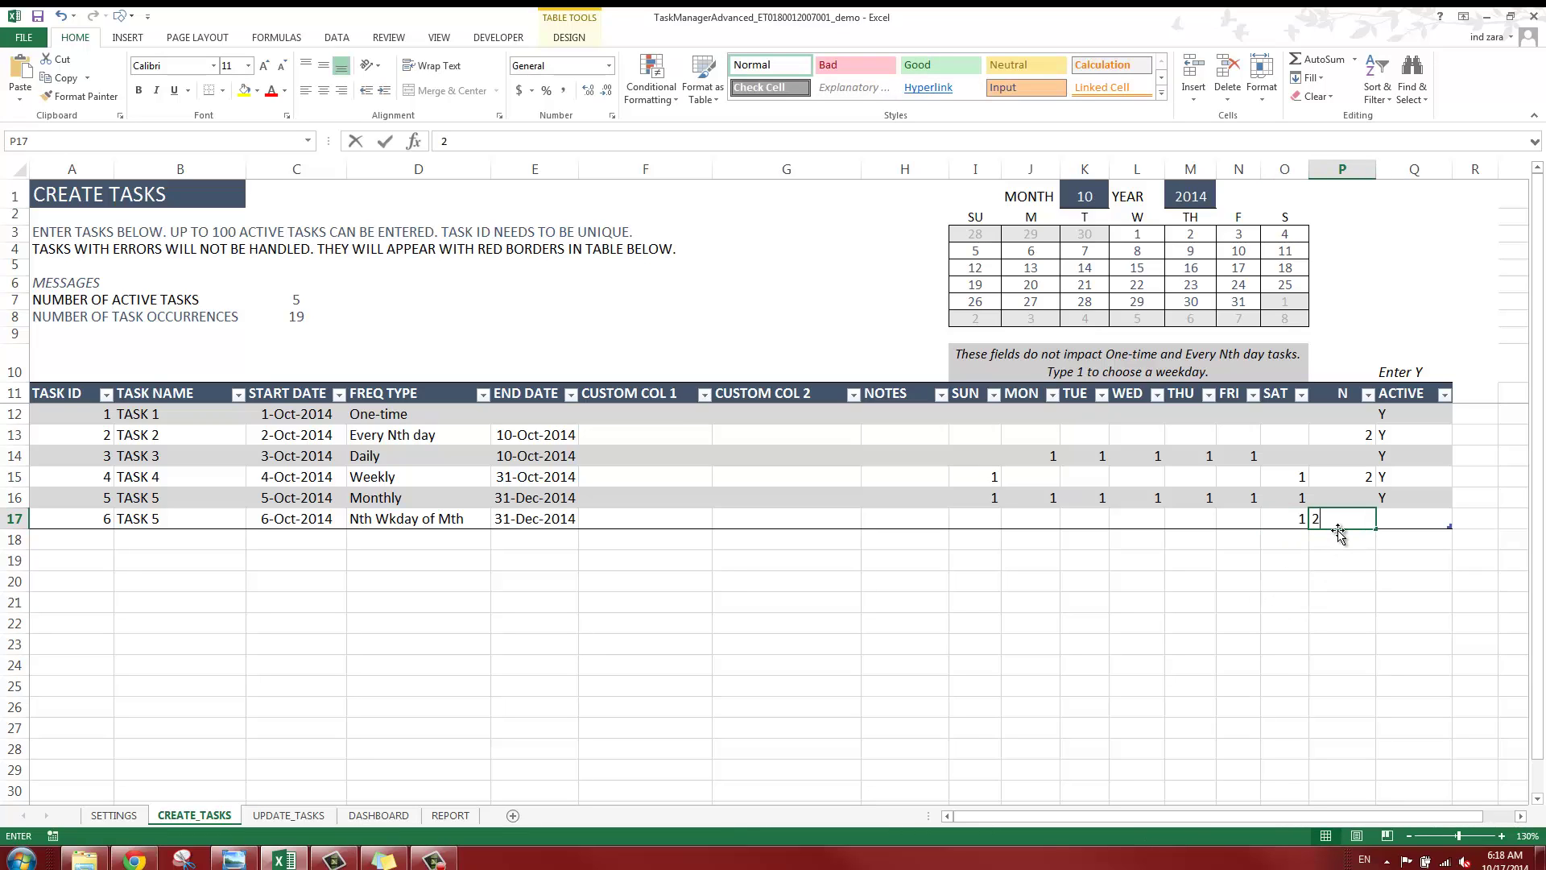
key("Tab")
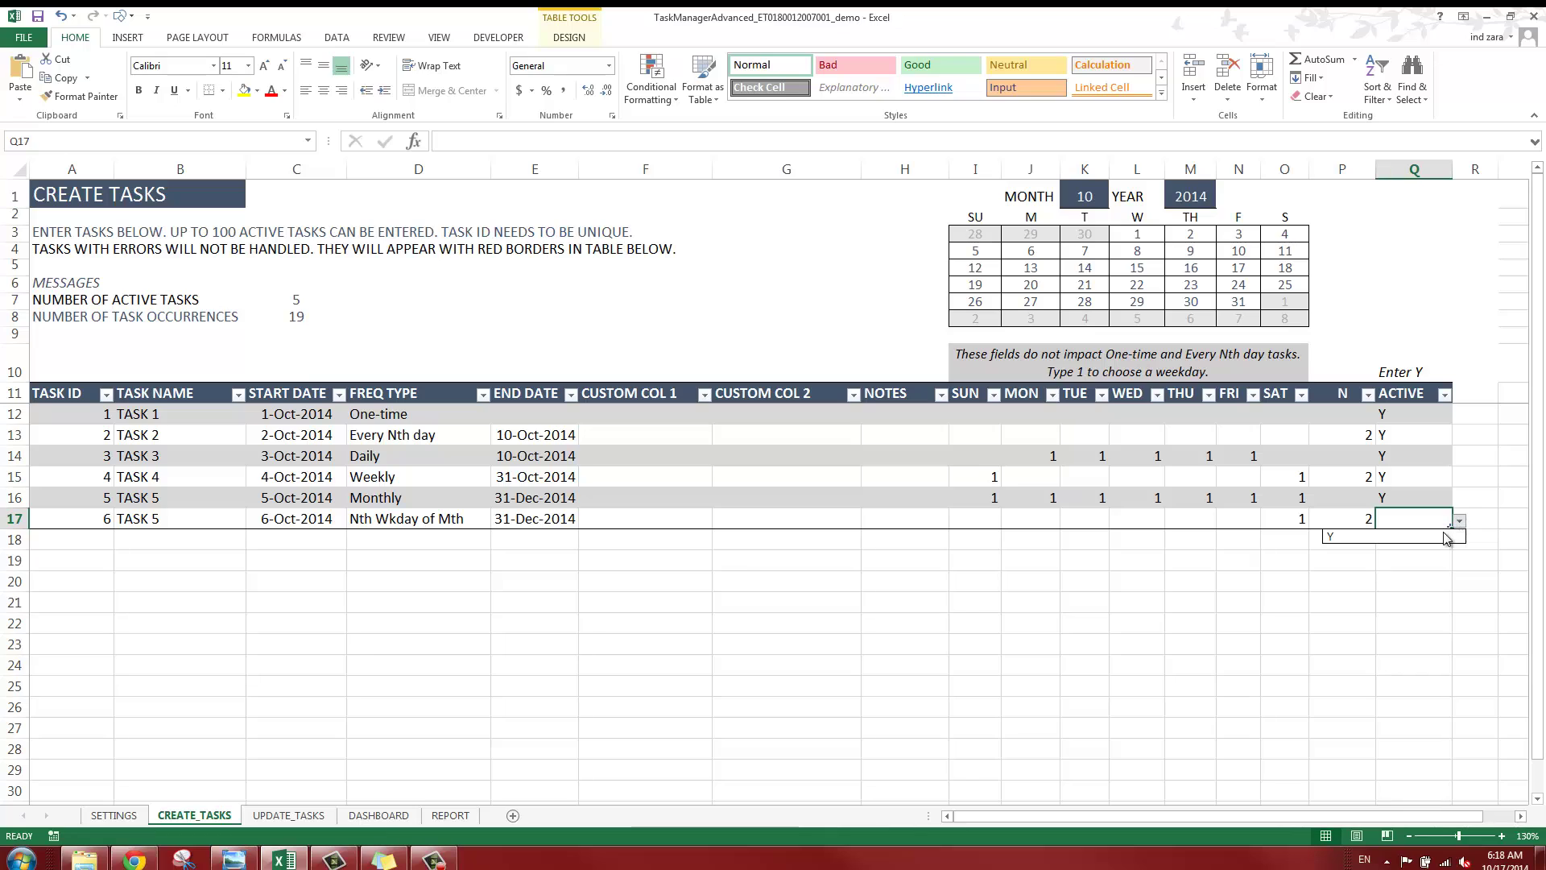
type("Y")
key("ctrl+Return")
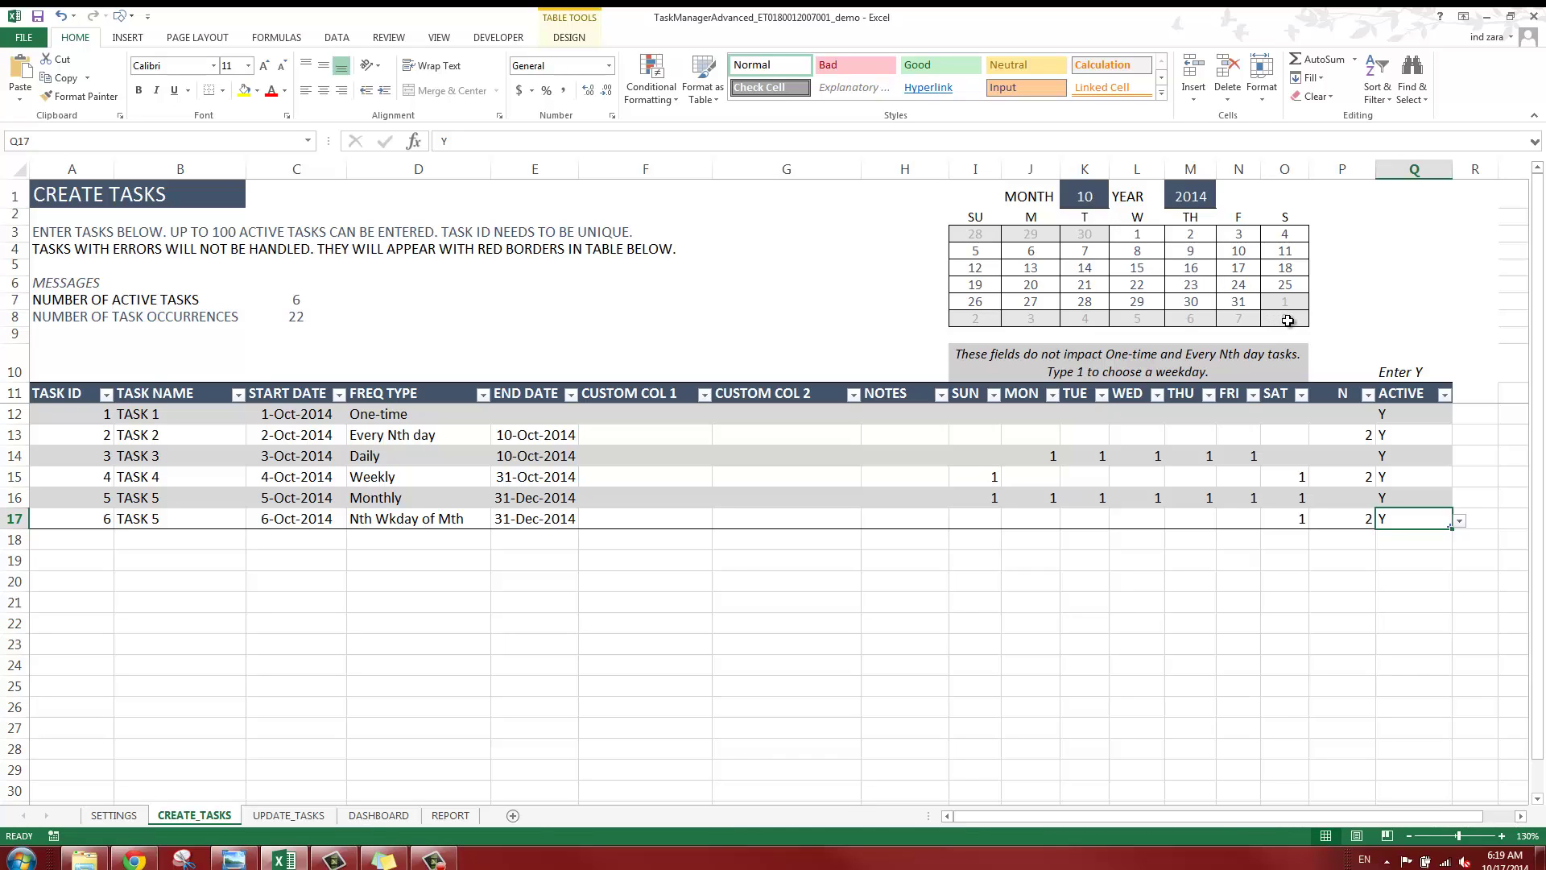
Copy the sixth task's three occurrence rows from the REPORT sheet
left_click(451, 816)
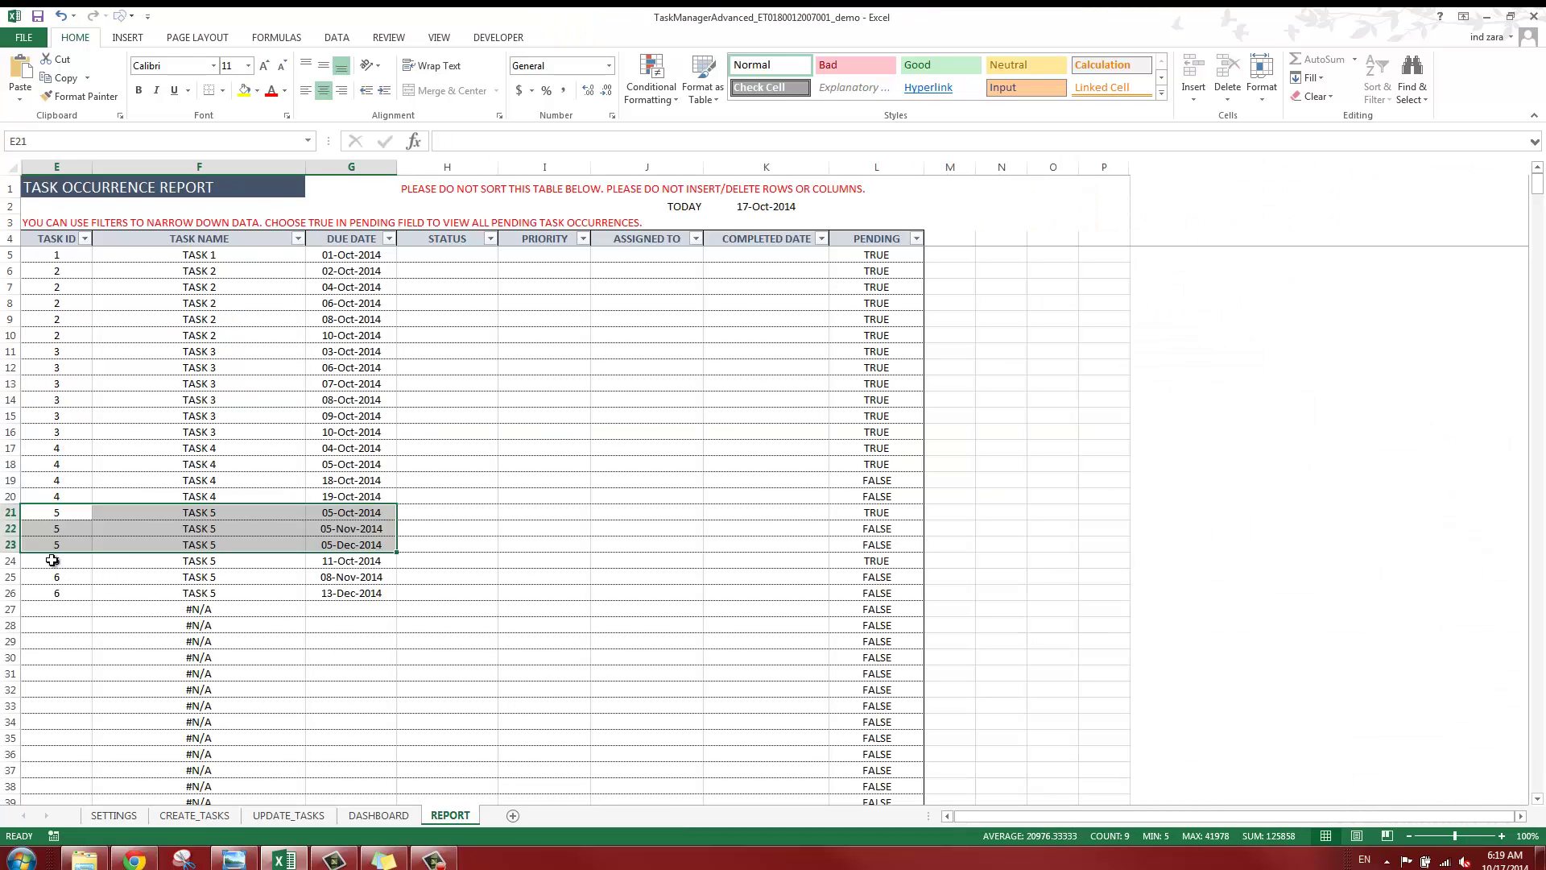
left_click_drag(51, 560, 366, 594)
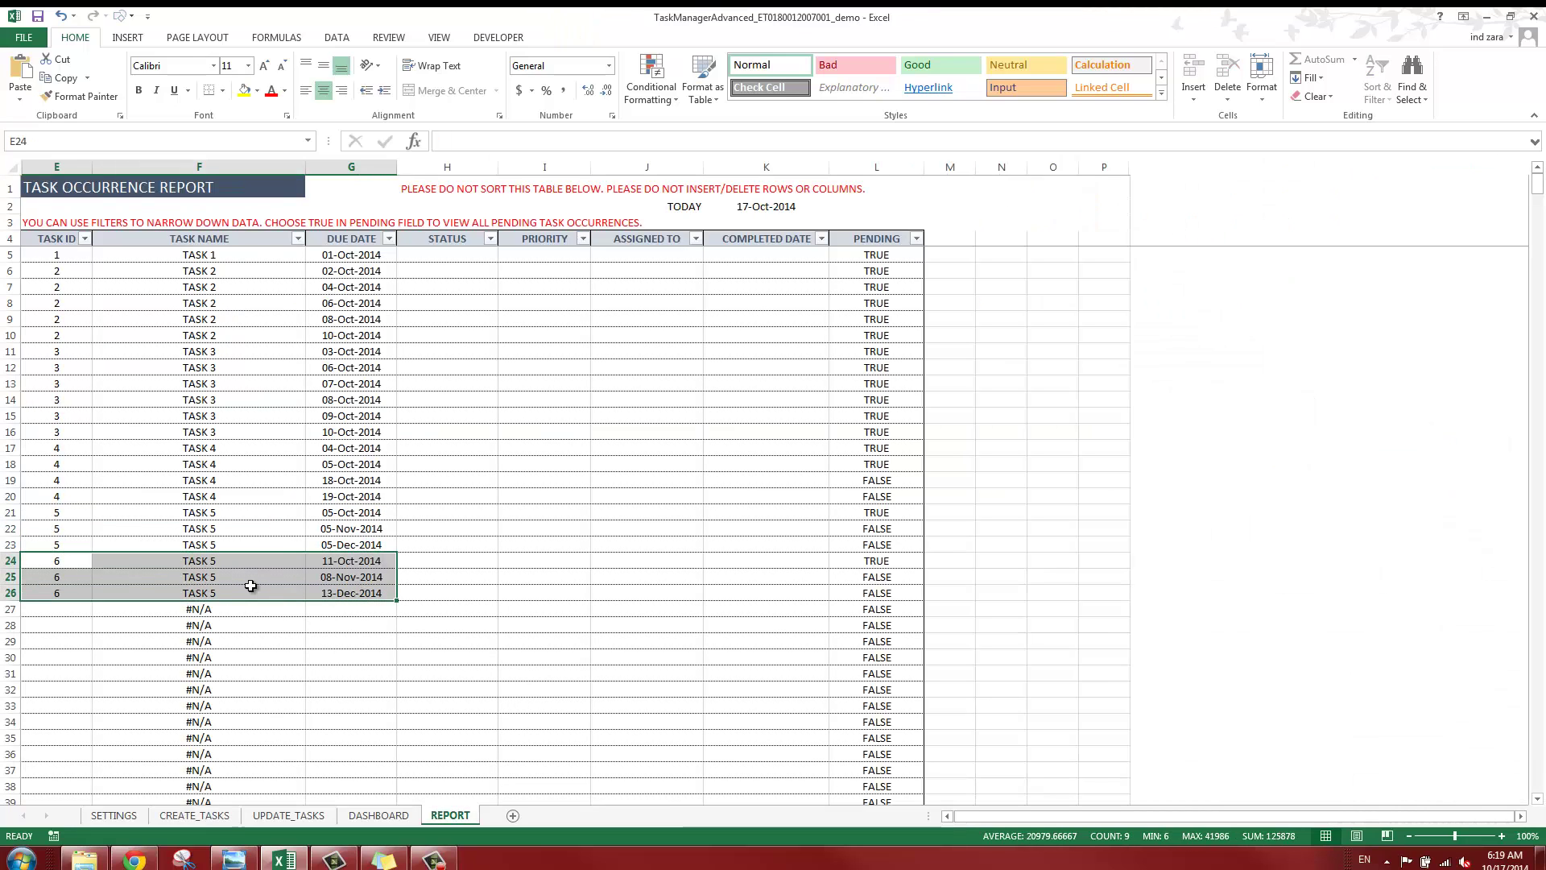
key("ctrl+c")
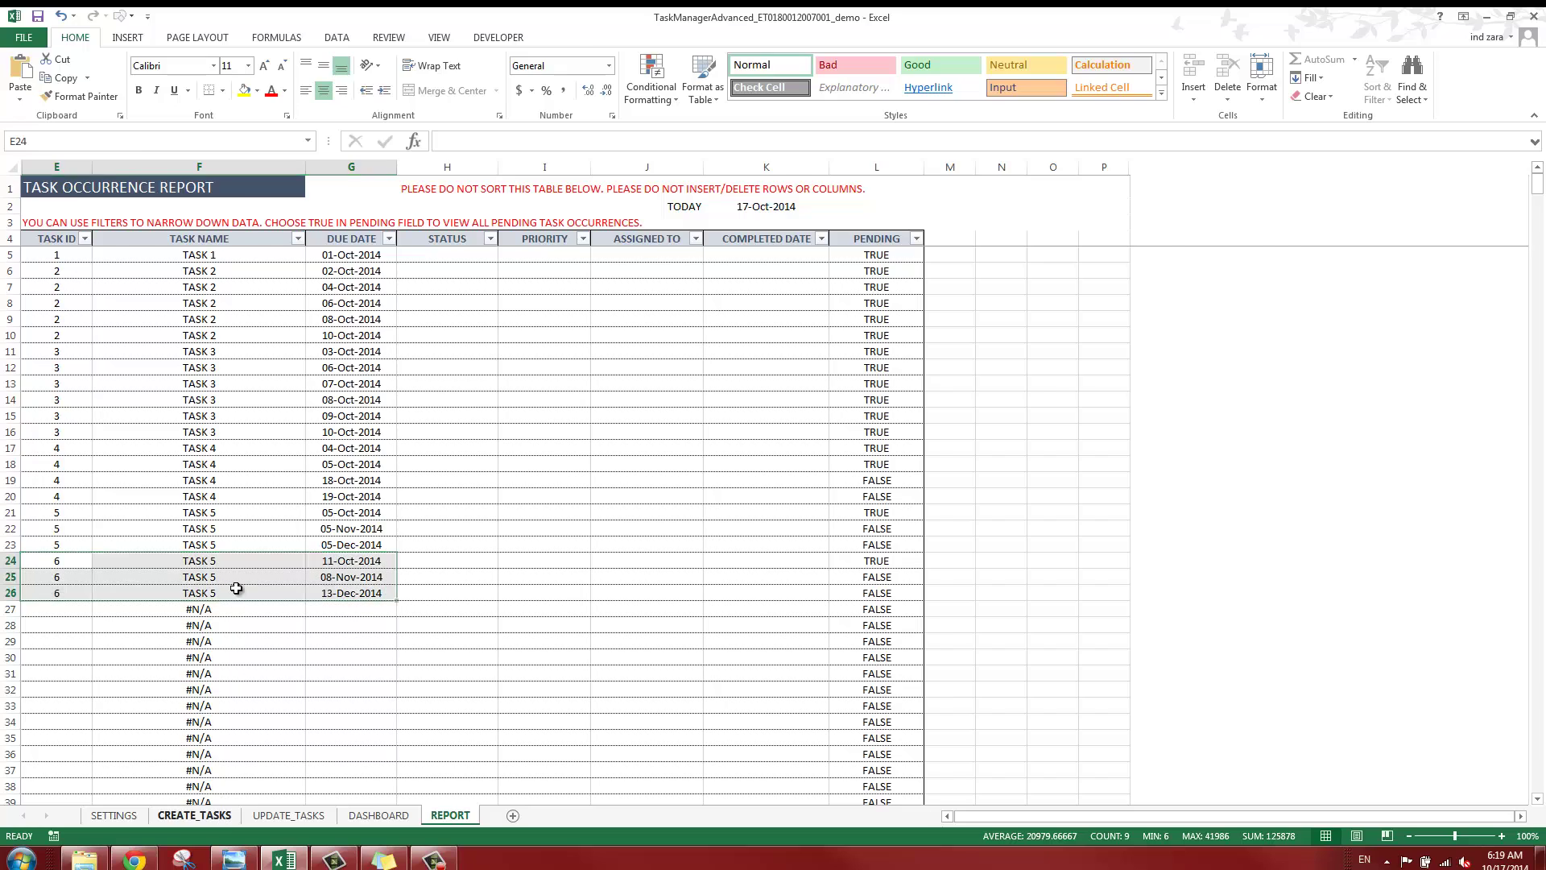
Rename the sixth task in B17 to TASK 6
left_click(203, 523)
double_click(204, 522)
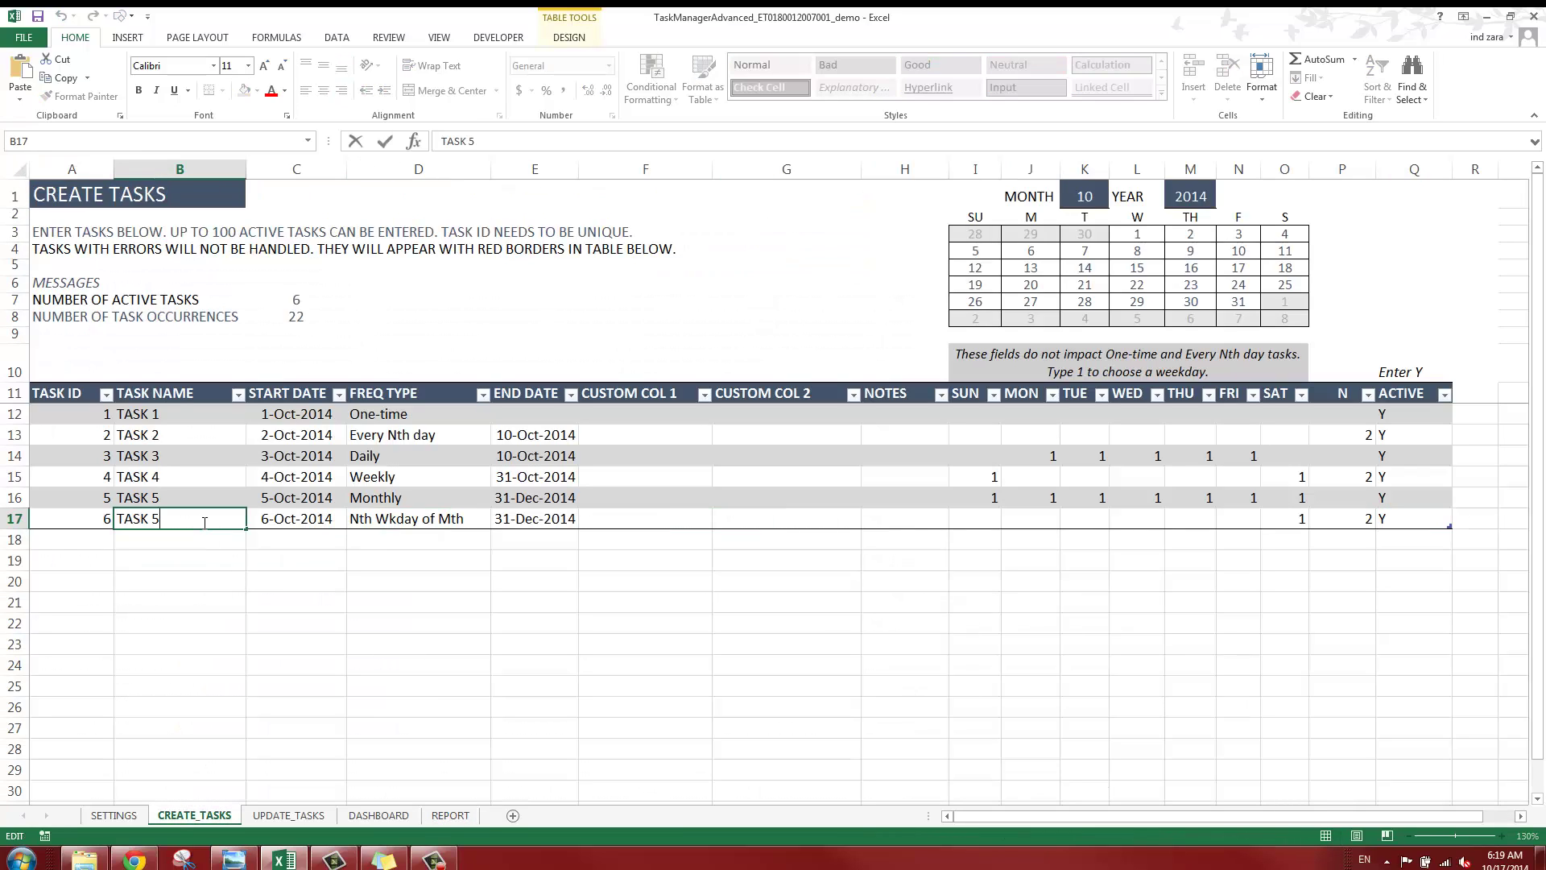
key("Return")
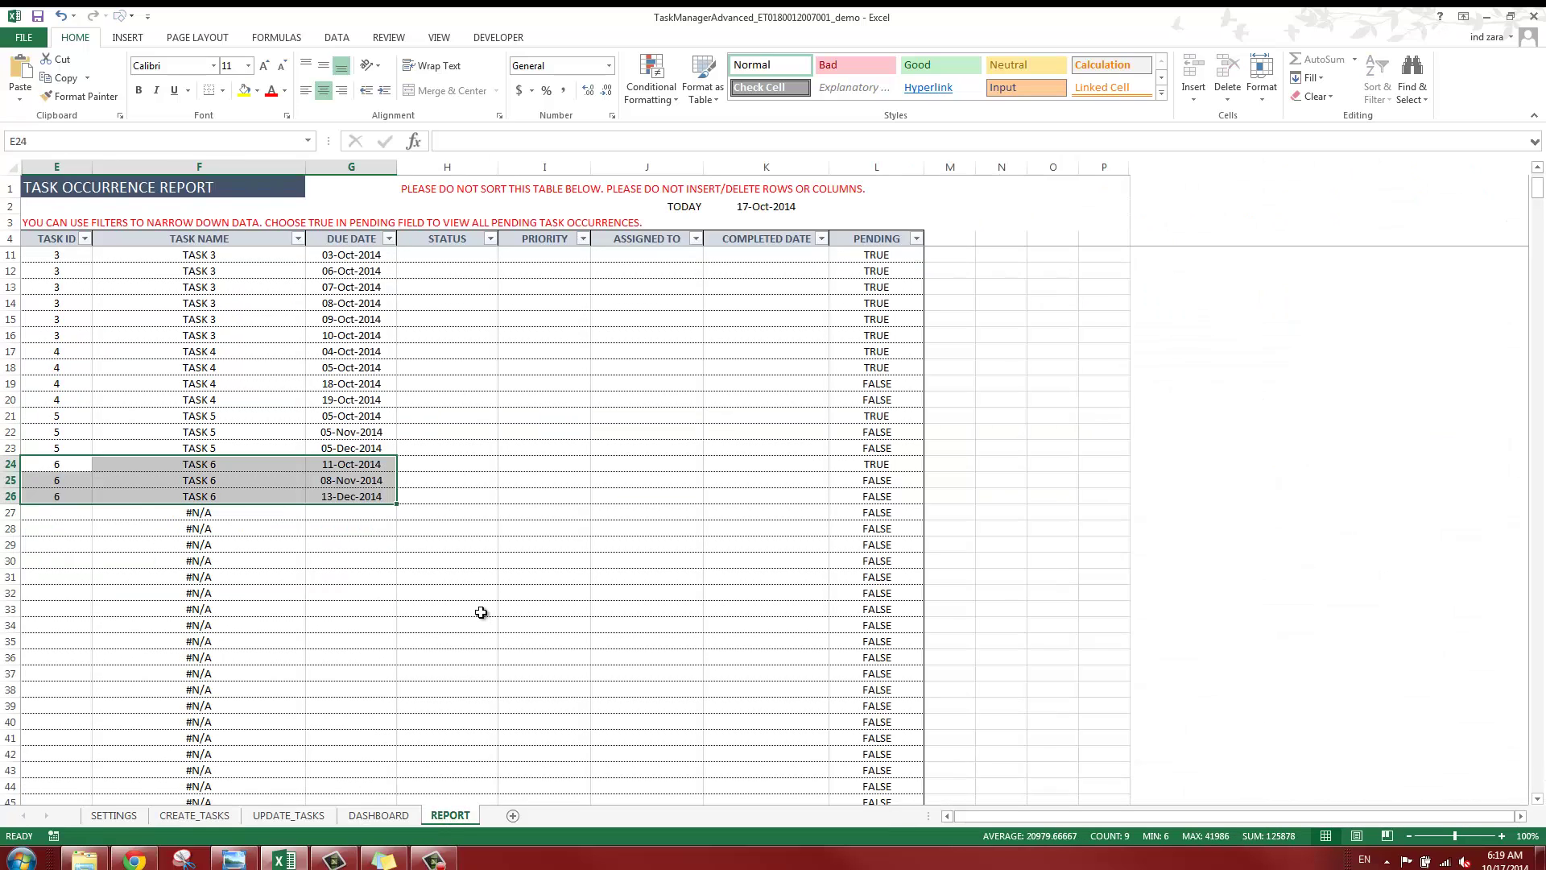
scroll(480, 611, "down", 4)
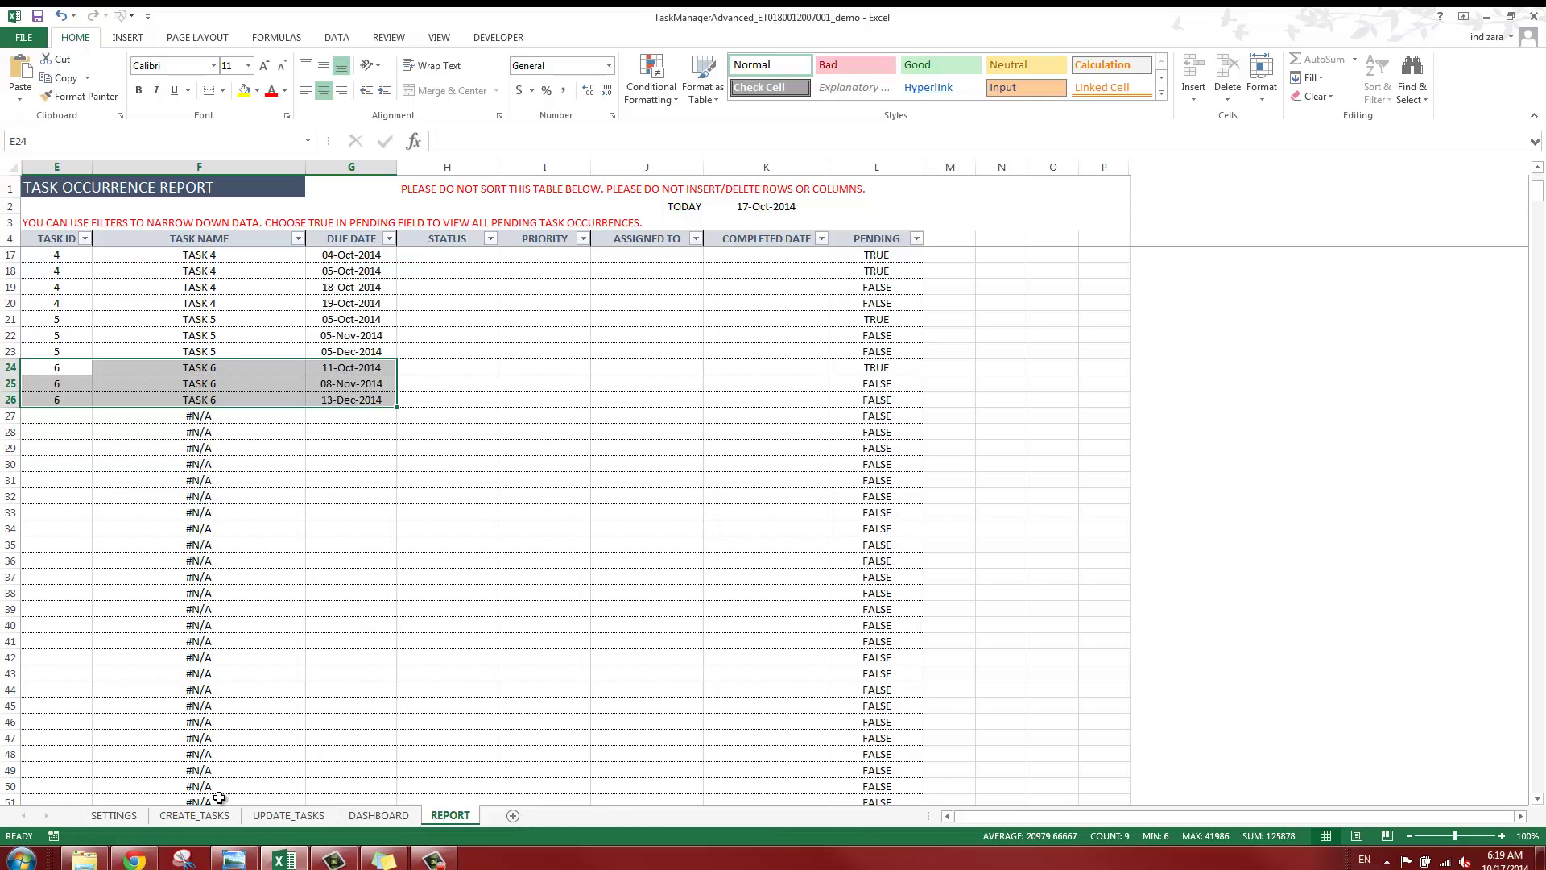
left_click(194, 815)
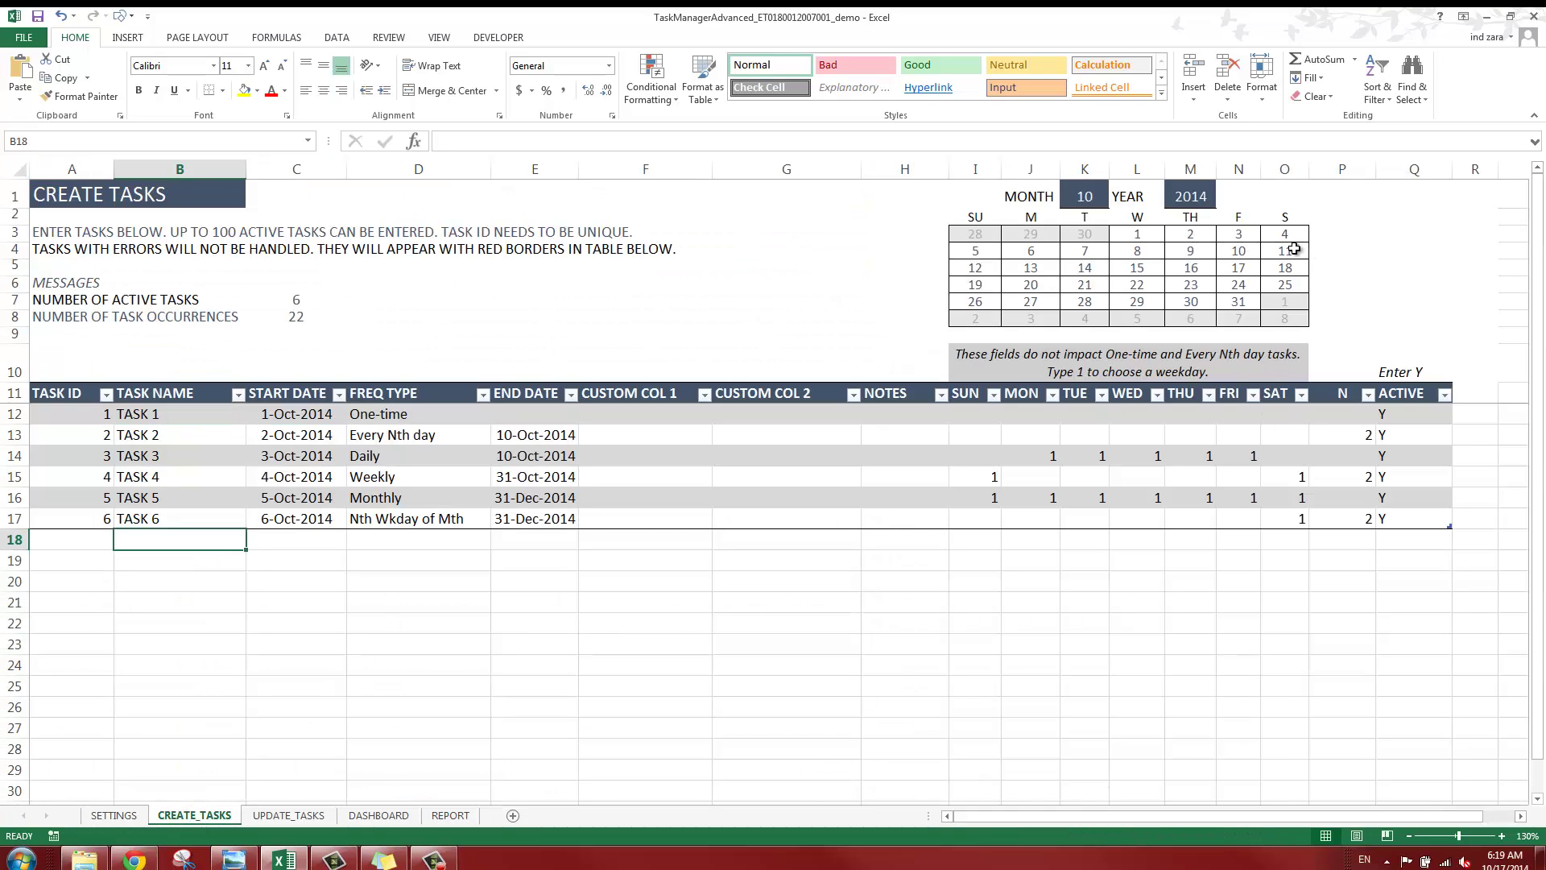
left_click(1095, 197)
type("12")
key("Return")
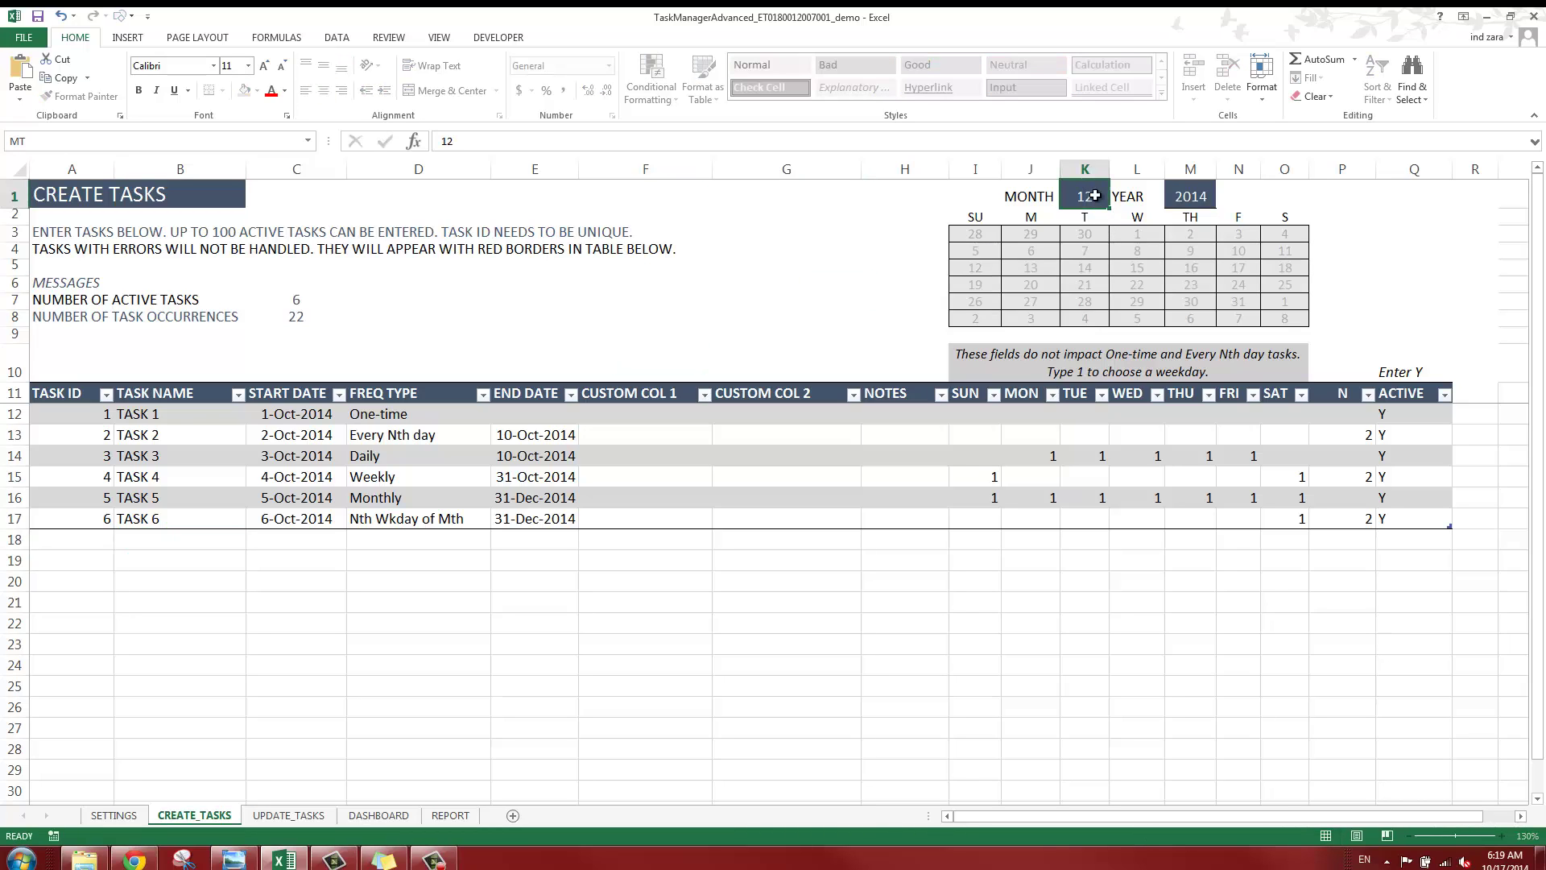
key("Return")
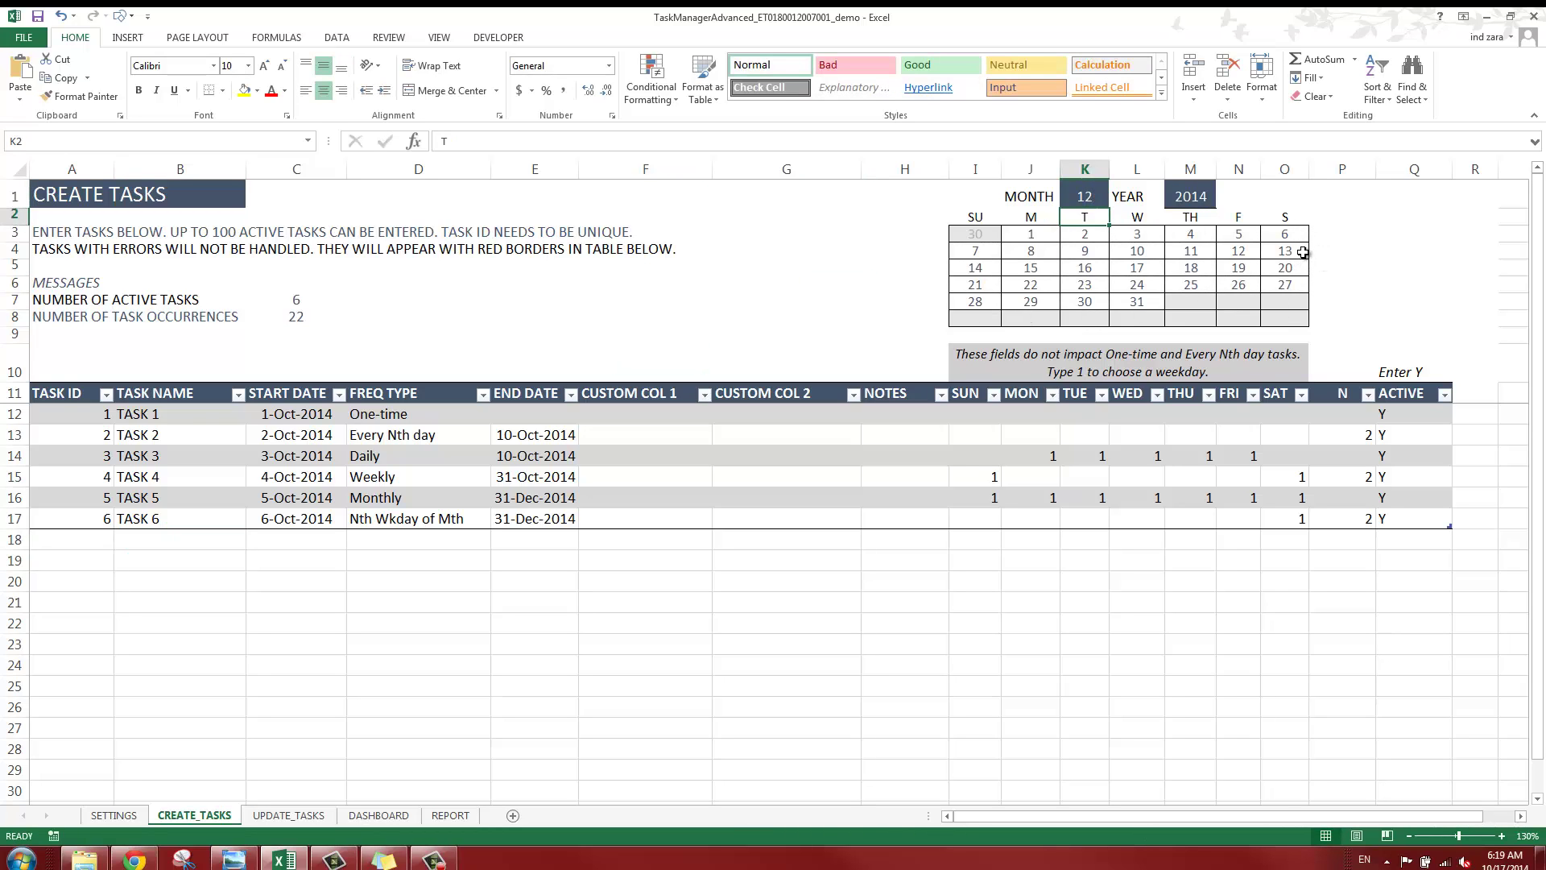
left_click(1090, 196)
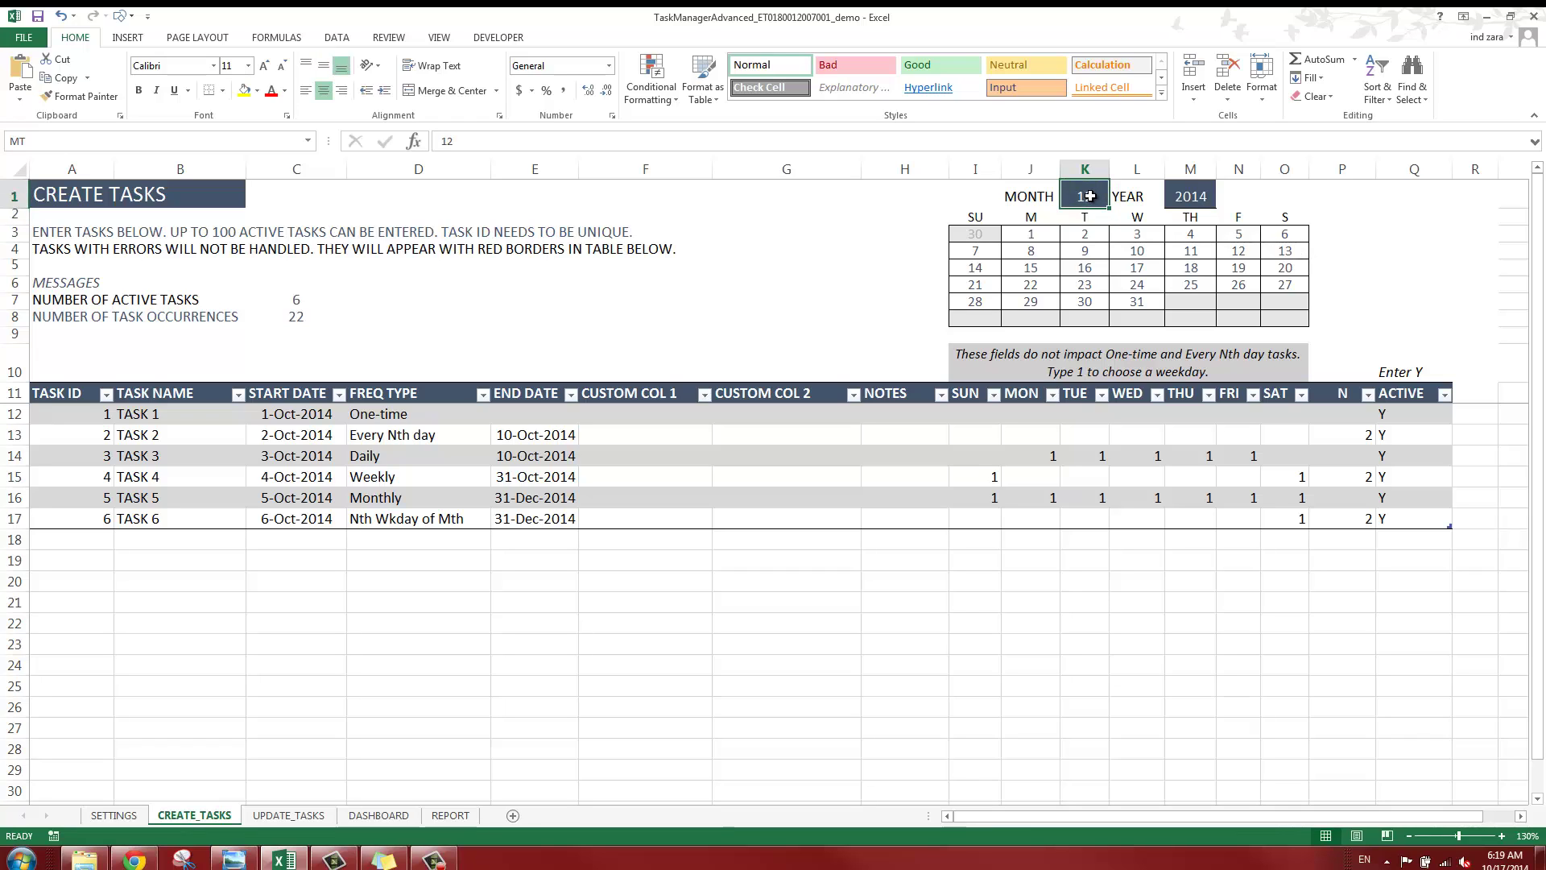
type("10")
key("Return")
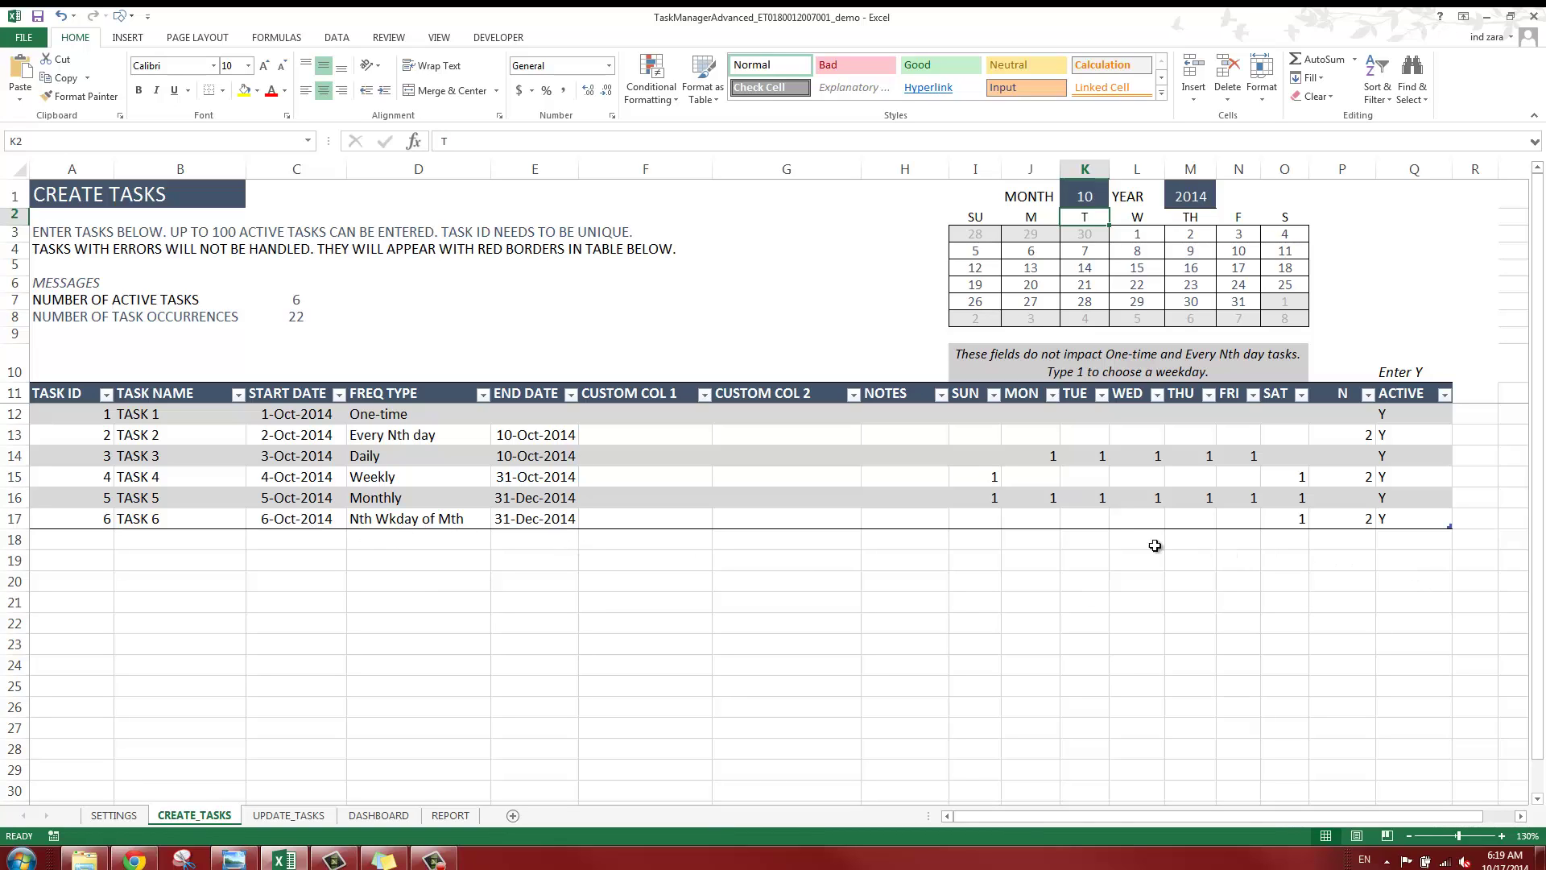
Make TASK 6 also recur on Sunday by entering 1 in its SUN cell
left_click(992, 521)
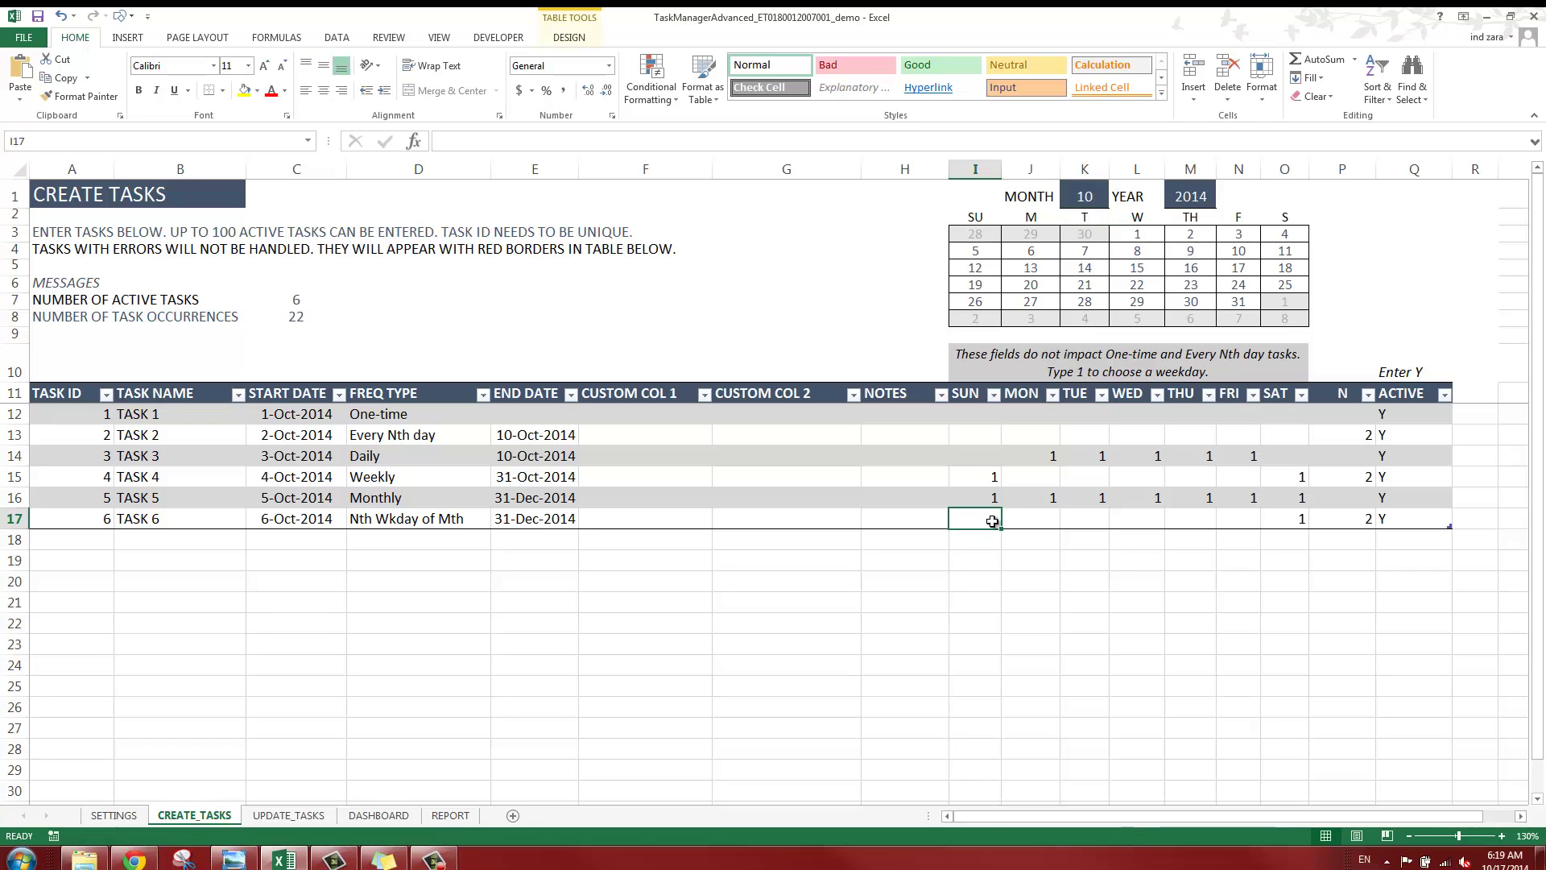
type("1")
key("Return")
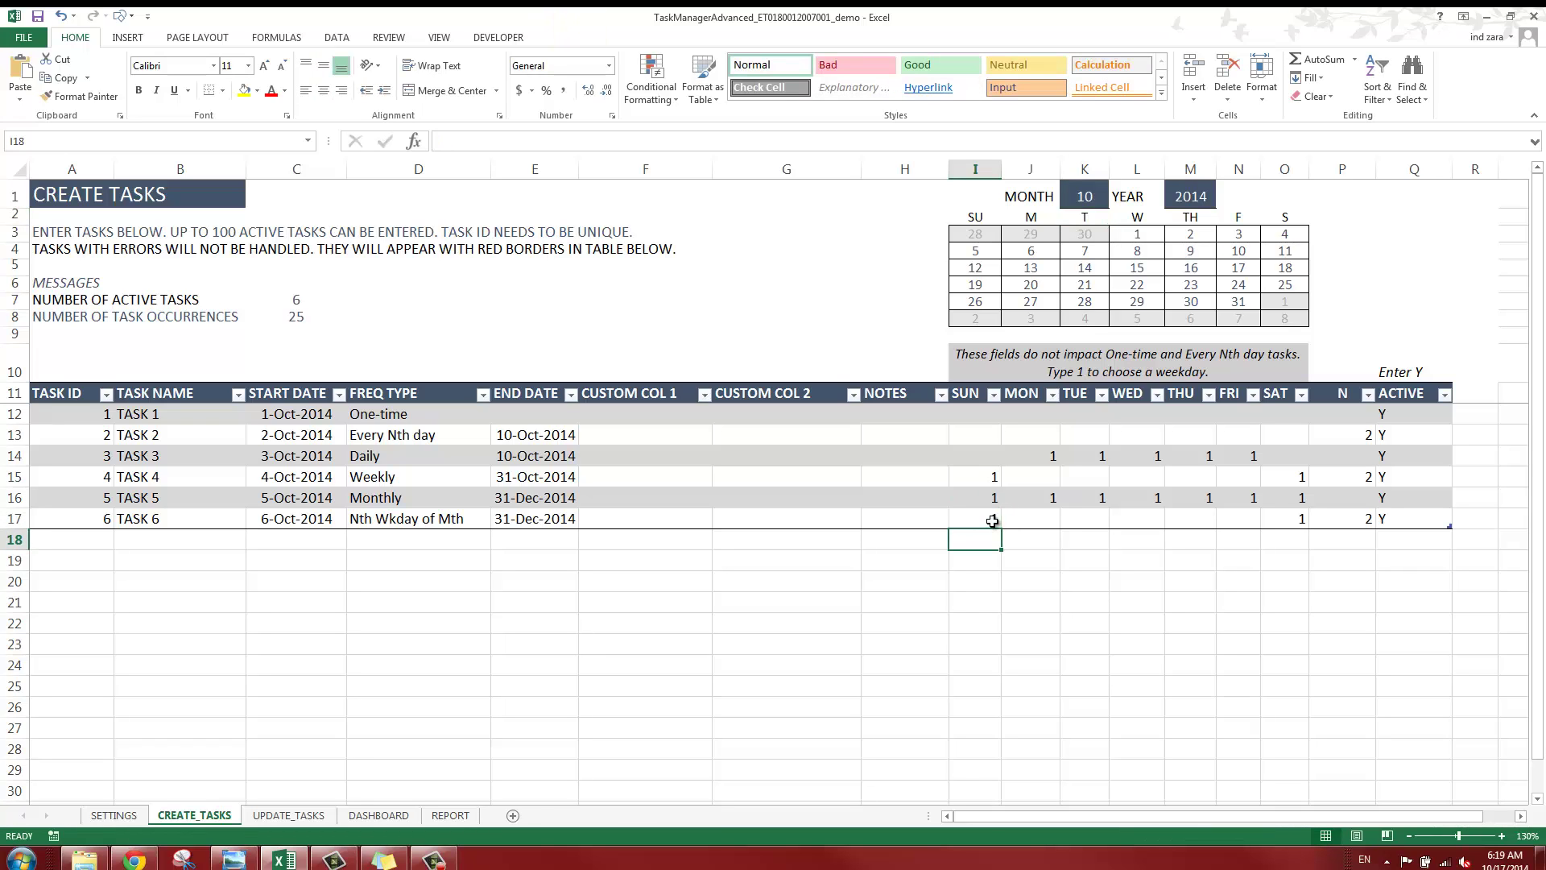
Review TASK 6's six occurrence dates on the REPORT sheet, including the added 12-Oct-2014
left_click(451, 815)
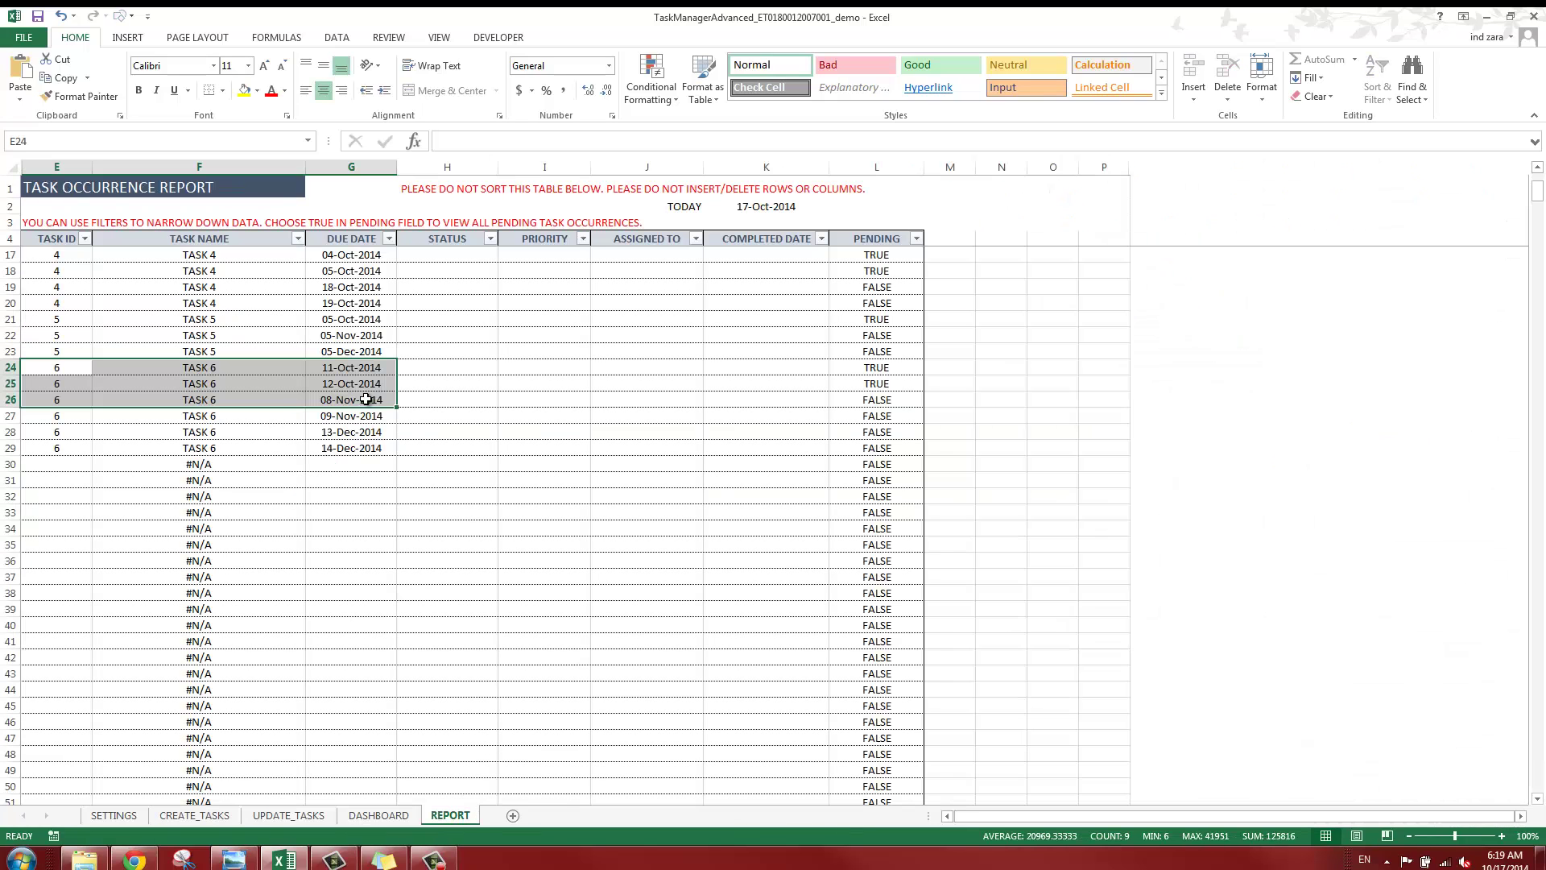
left_click(363, 368)
left_click(359, 384)
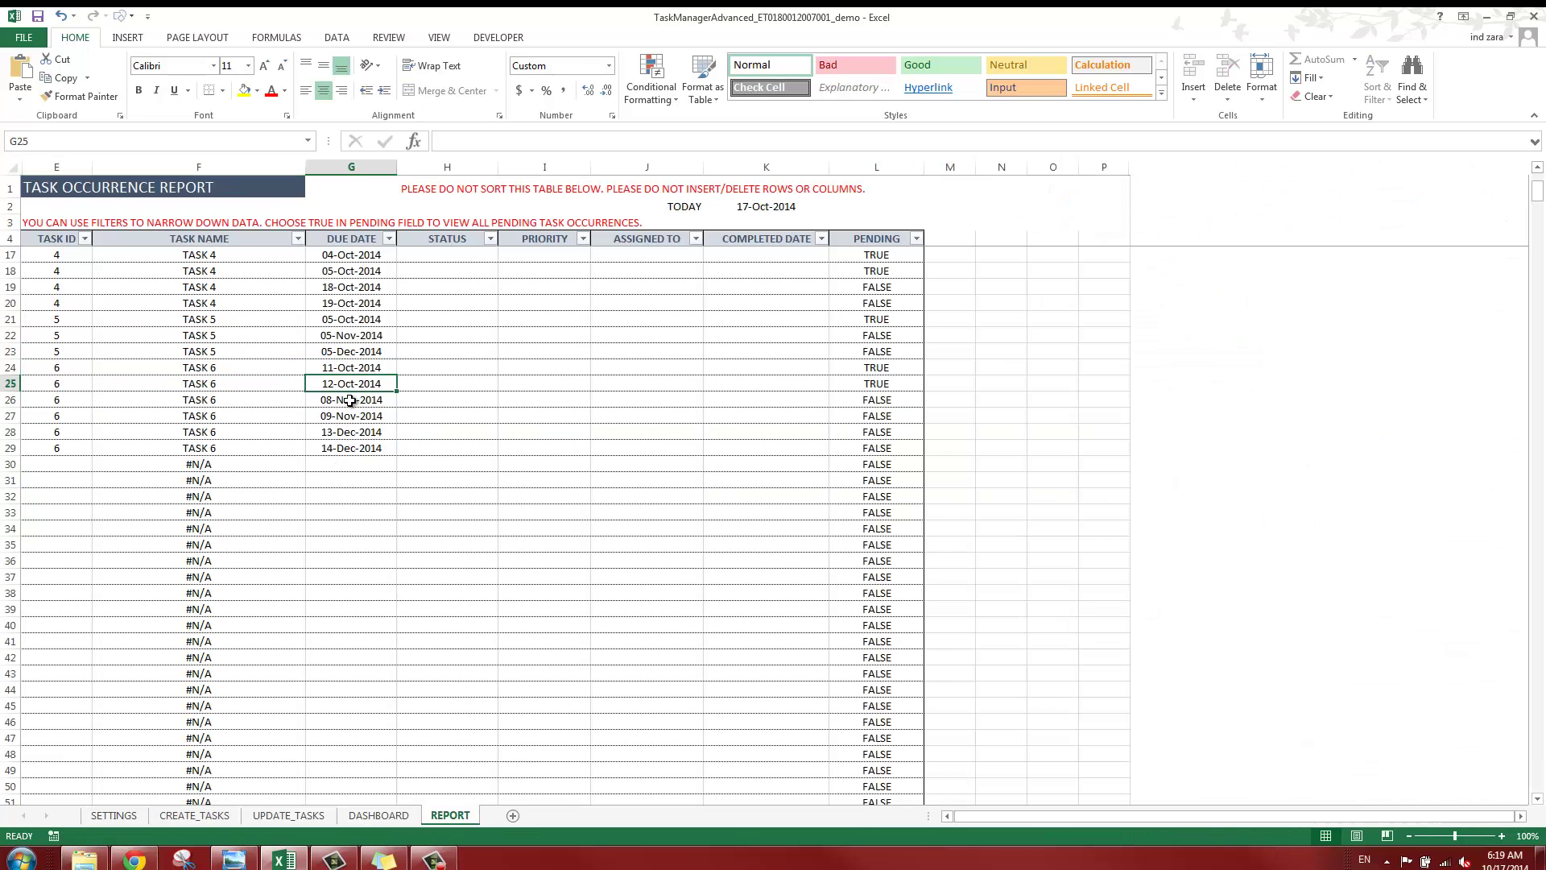
left_click(350, 400)
left_click(348, 416)
left_click(346, 433)
left_click(345, 449)
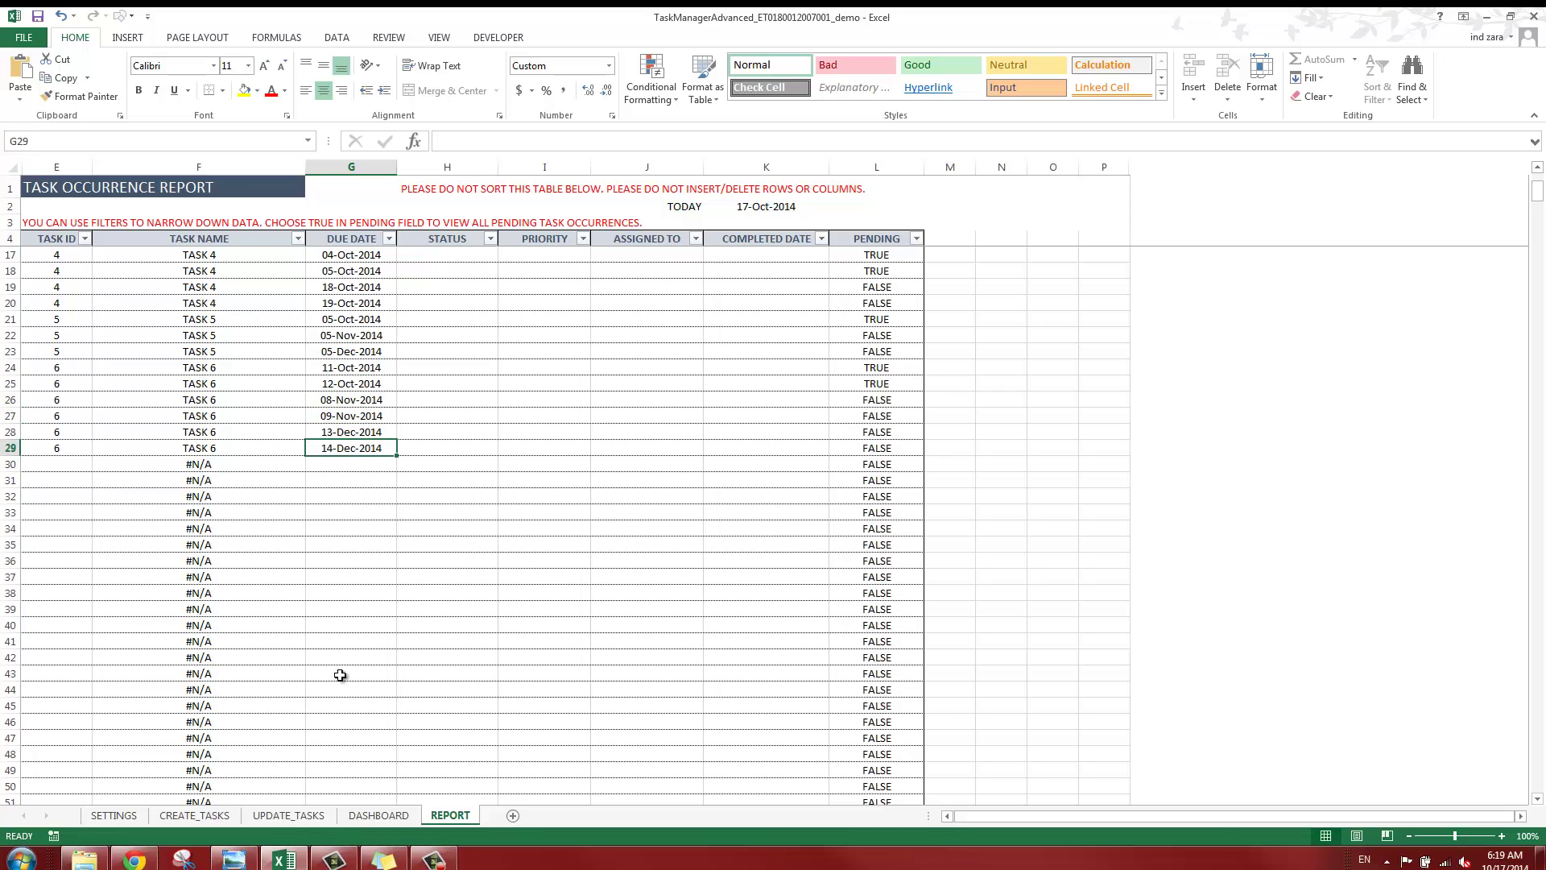
left_click(194, 815)
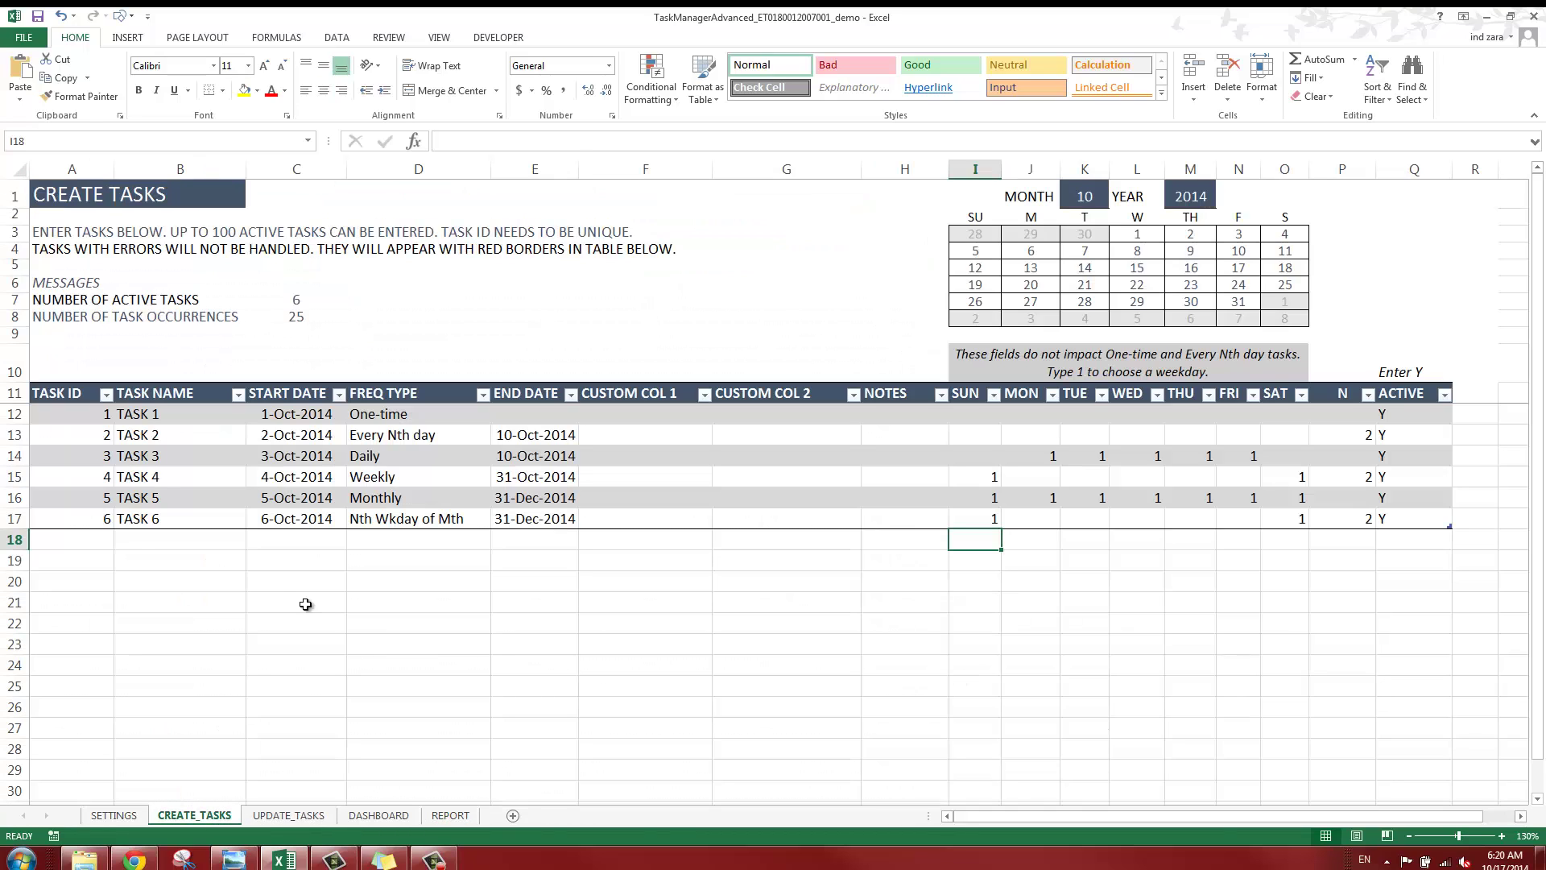
Add a row 18 task with ID 7, name TASK 7 and start date 7-Oct-2014
left_click(102, 544)
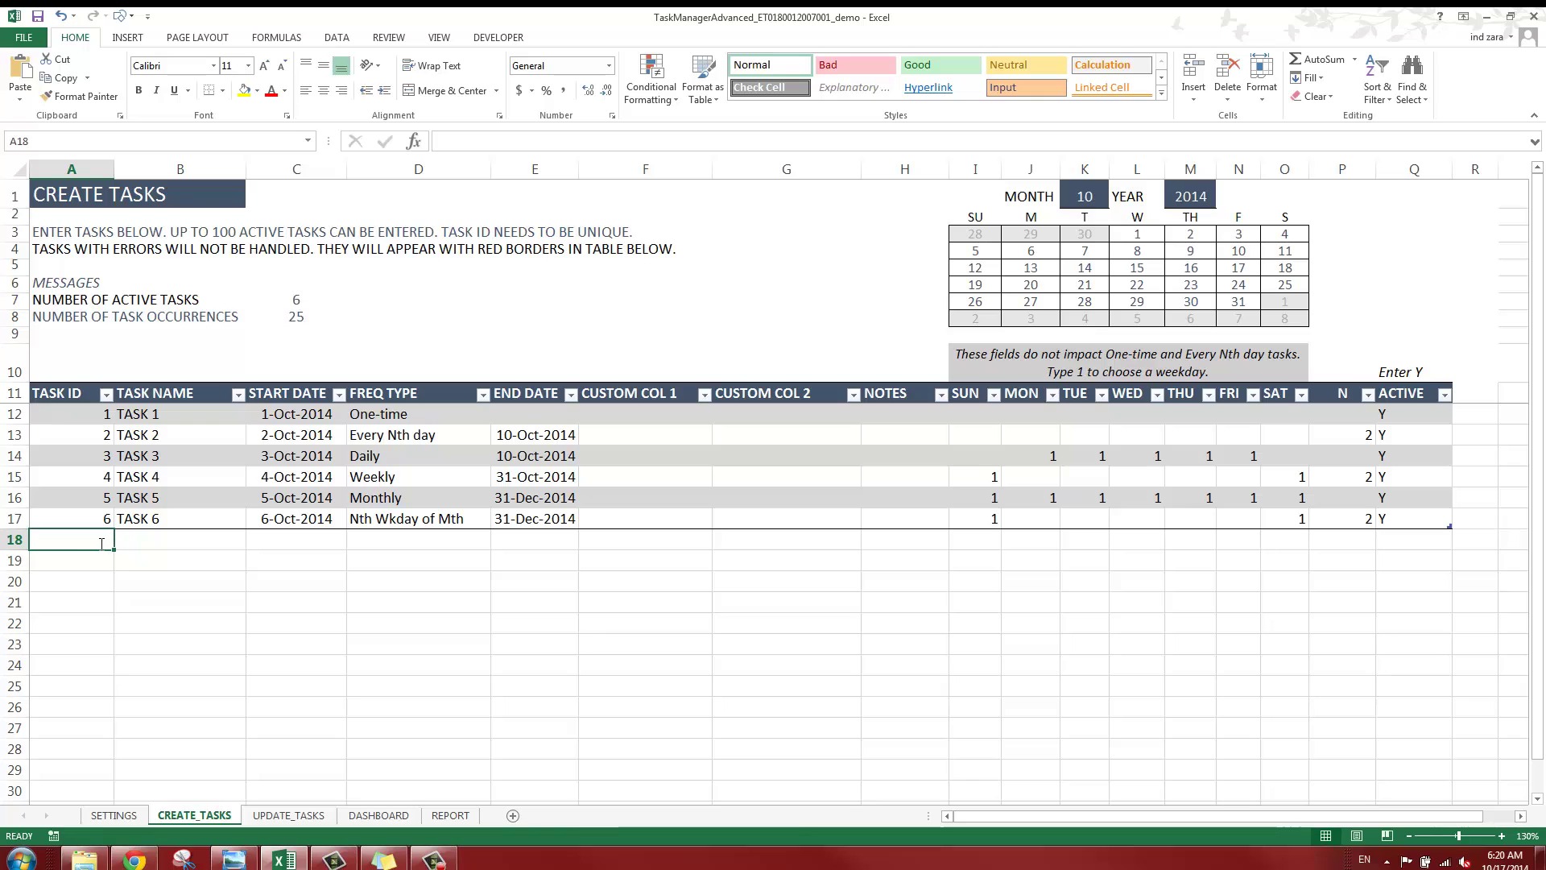
type("7")
key("Tab")
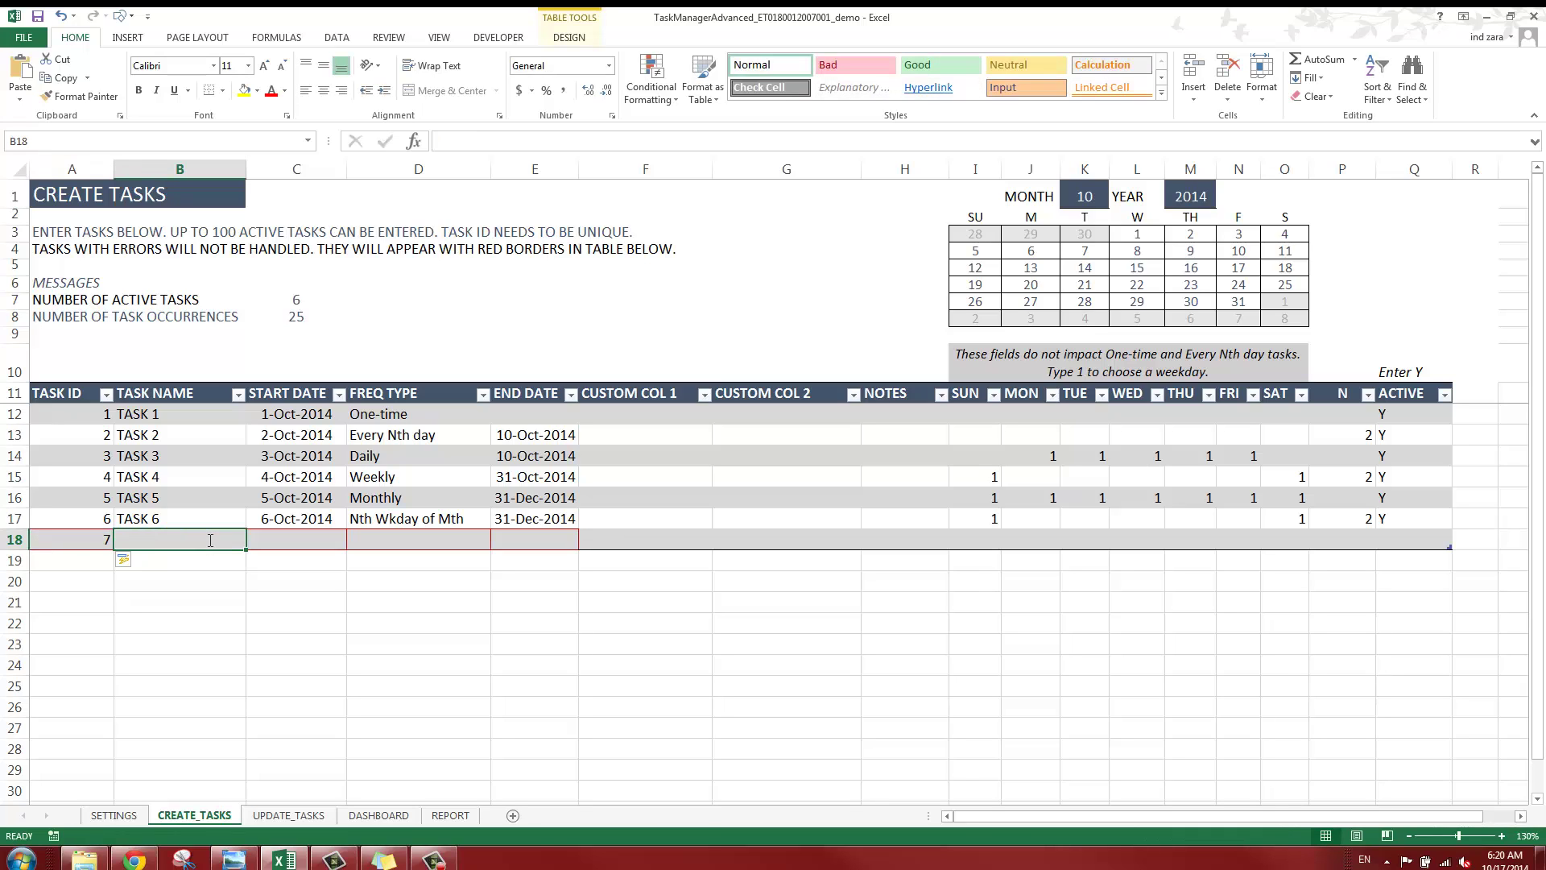
type("TASK 7")
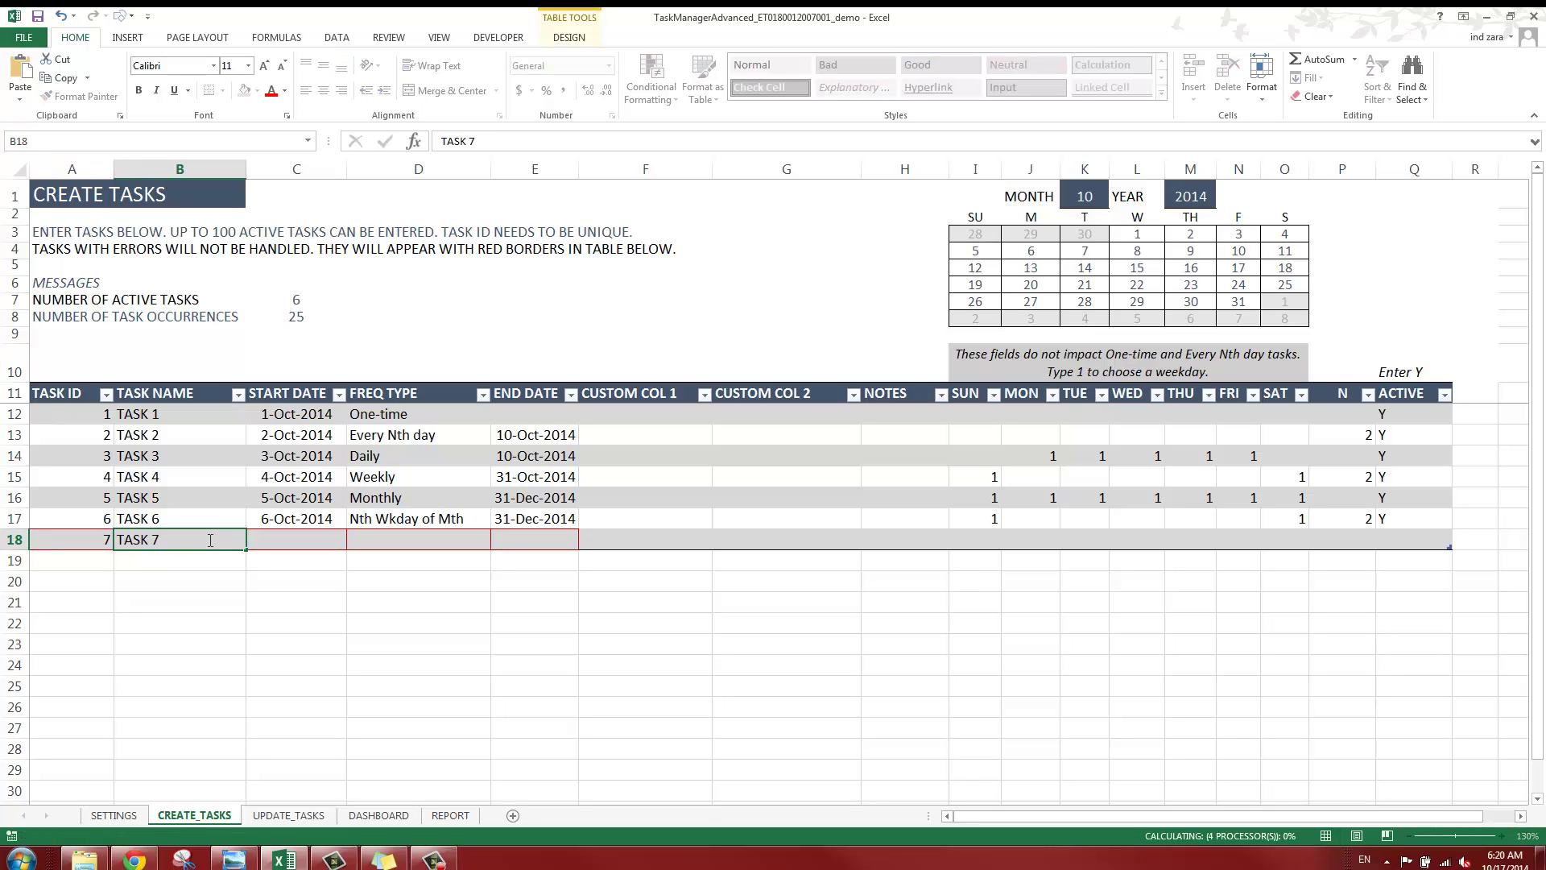
key("Tab")
type("7-COT-")
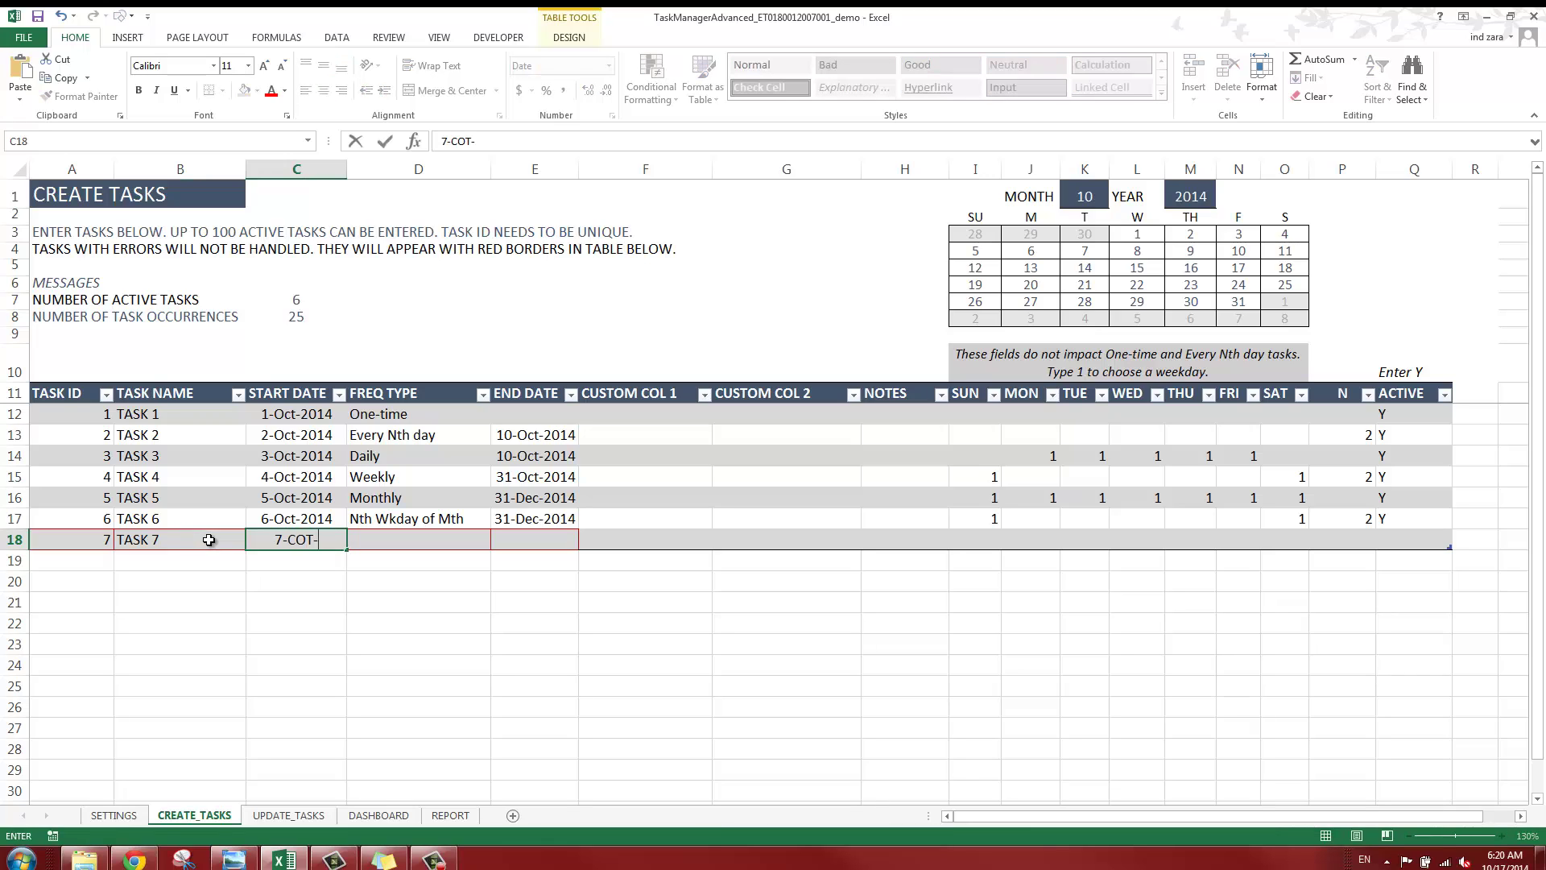
key("BackSpace")
key("BackSpace")
key("BackSpace")
type("OCT-2014")
key("Return")
key("Tab")
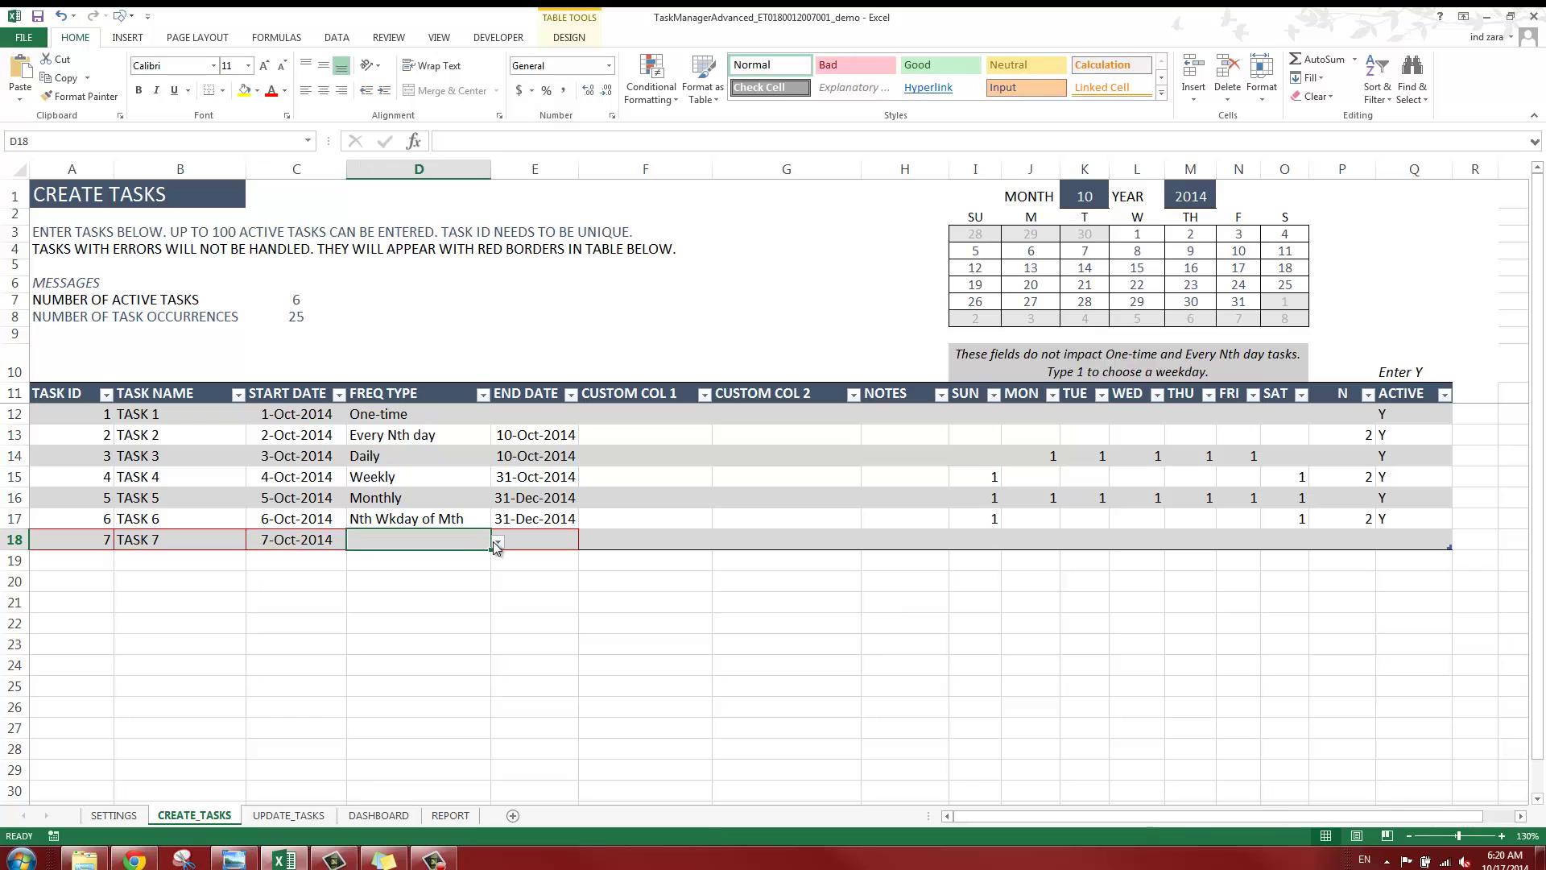
Set TASK 7's frequency to Last Wkday of Mth, ending 31-Dec-2014
left_click(496, 541)
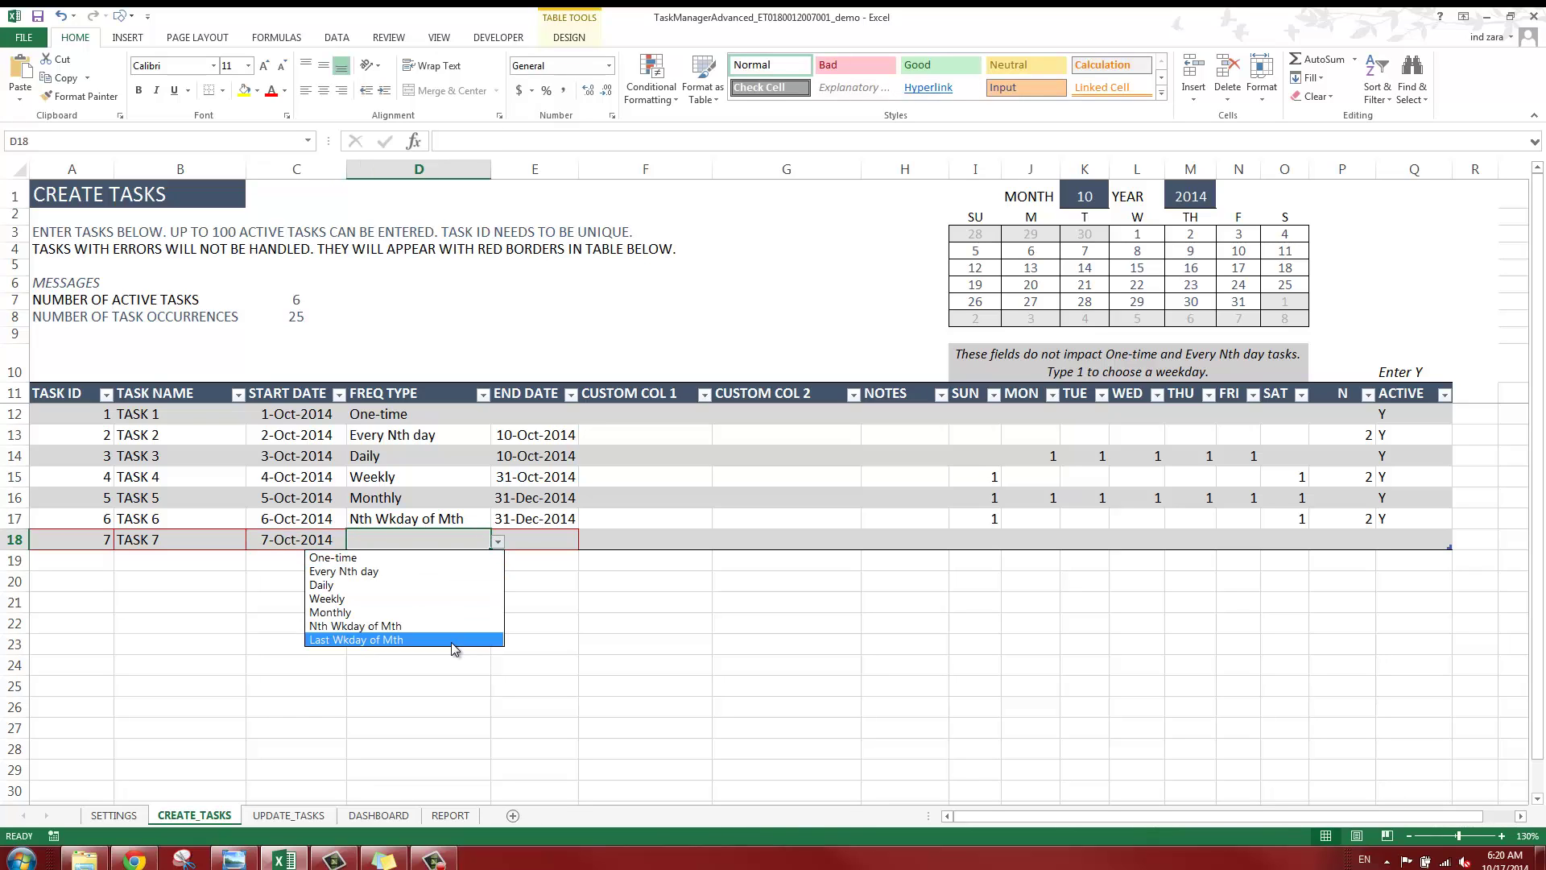
left_click(451, 641)
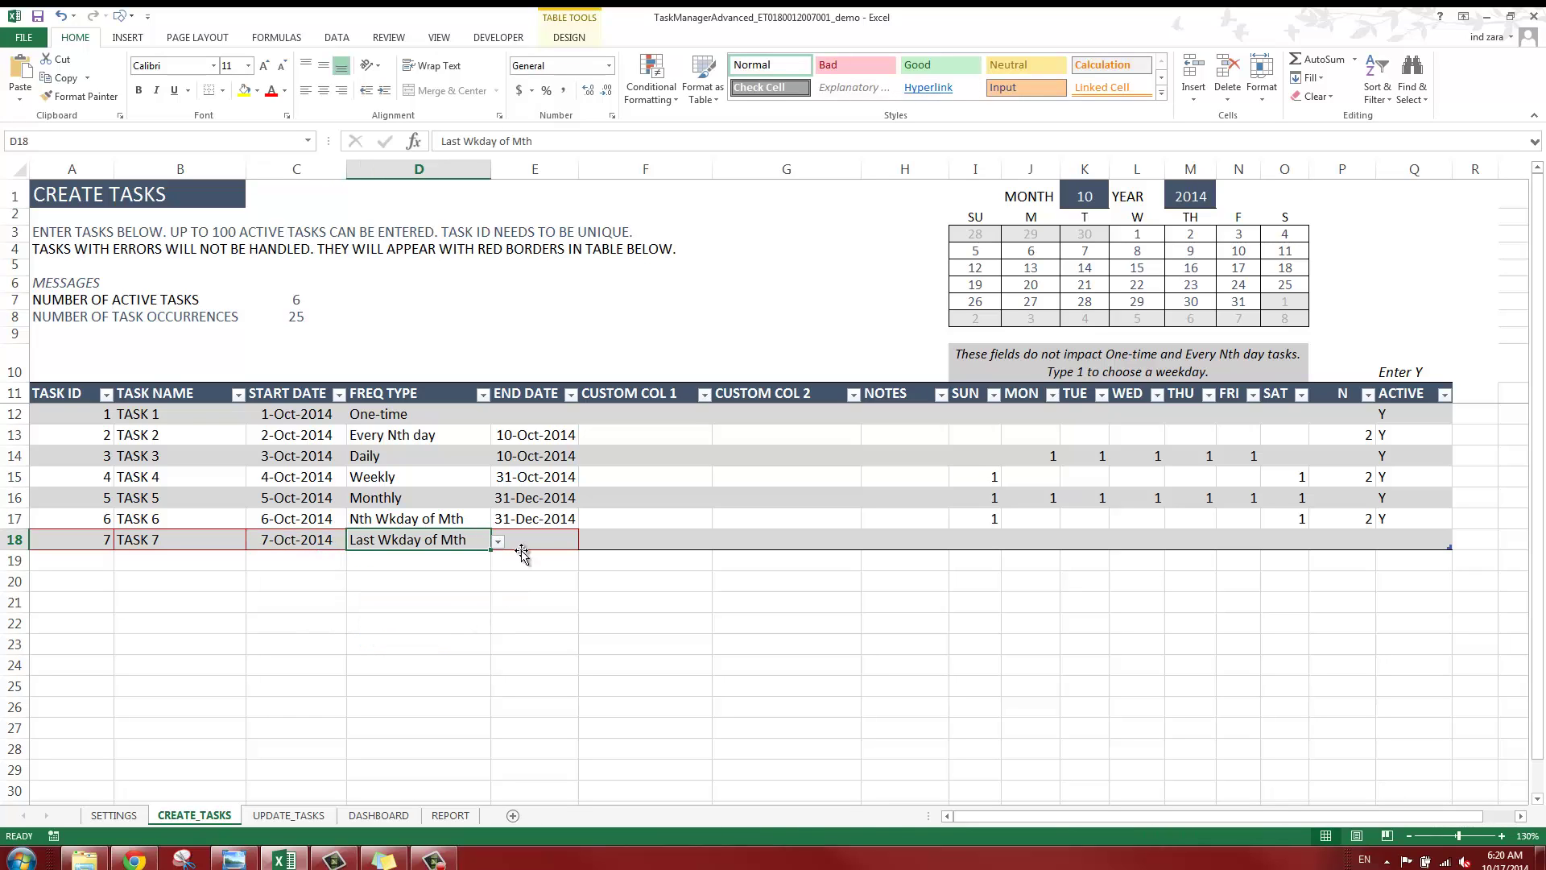
left_click(533, 543)
type("31-D")
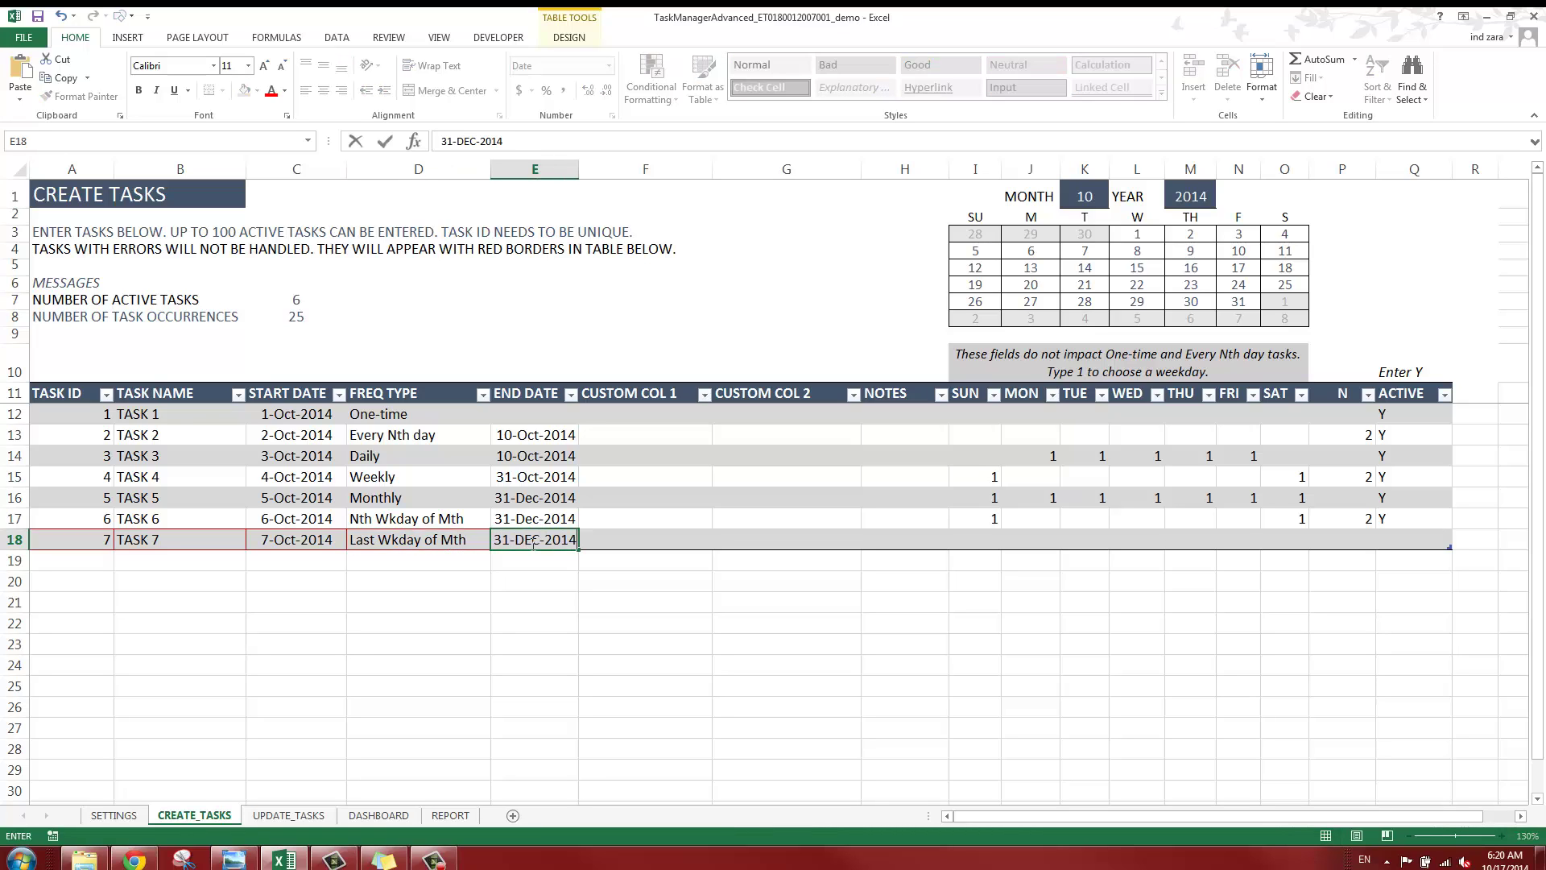
type("EC-2014")
key("Tab")
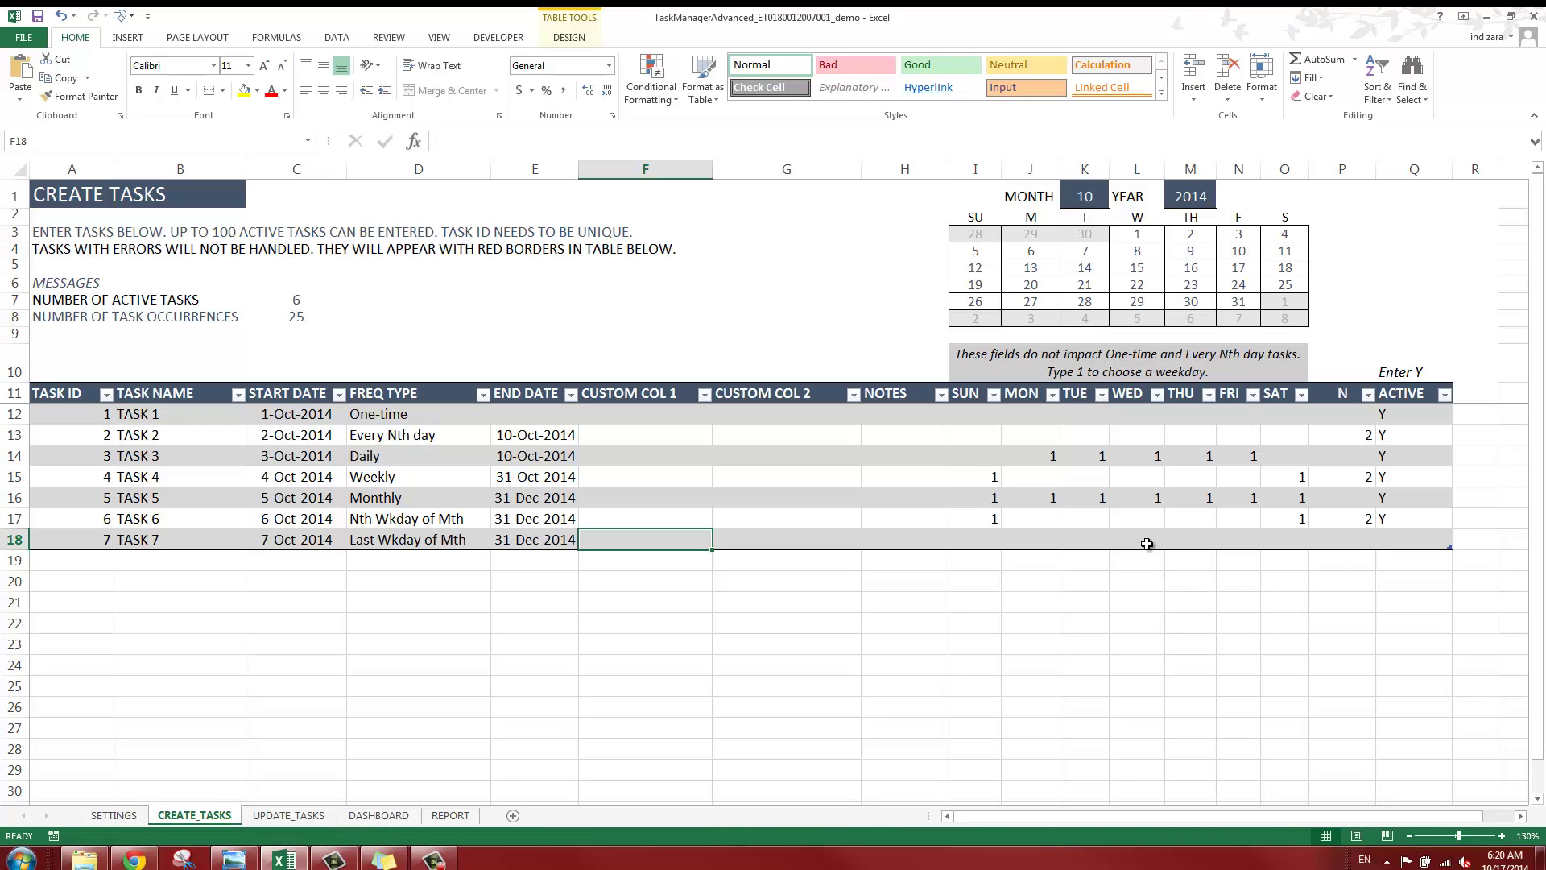
Make TASK 7 recur on Wednesday and mark it active (Y)
left_click(1147, 544)
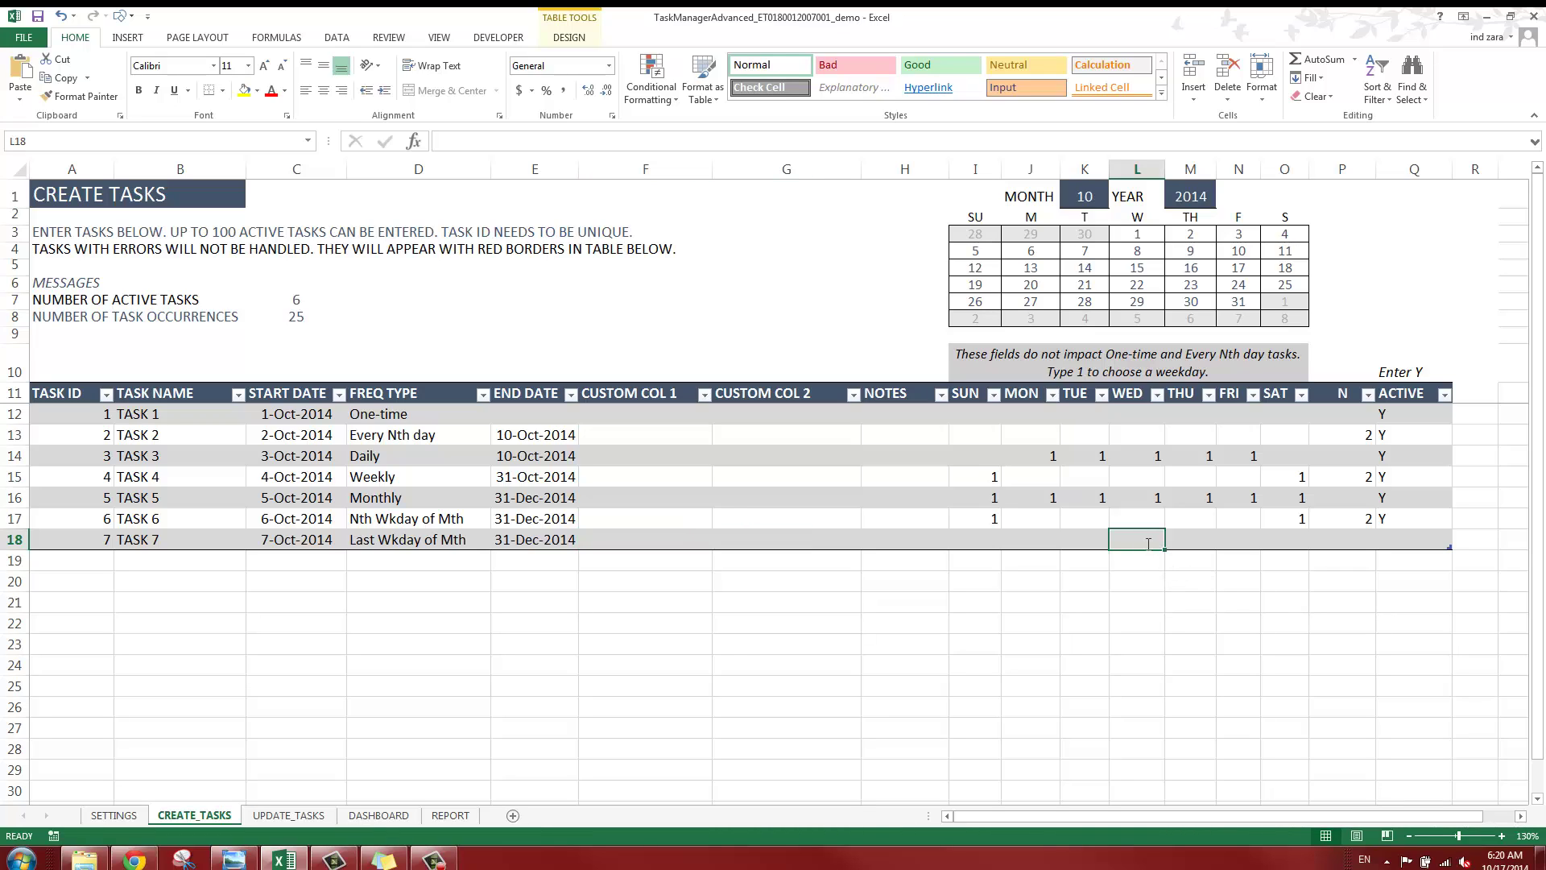
type("1")
key("Tab")
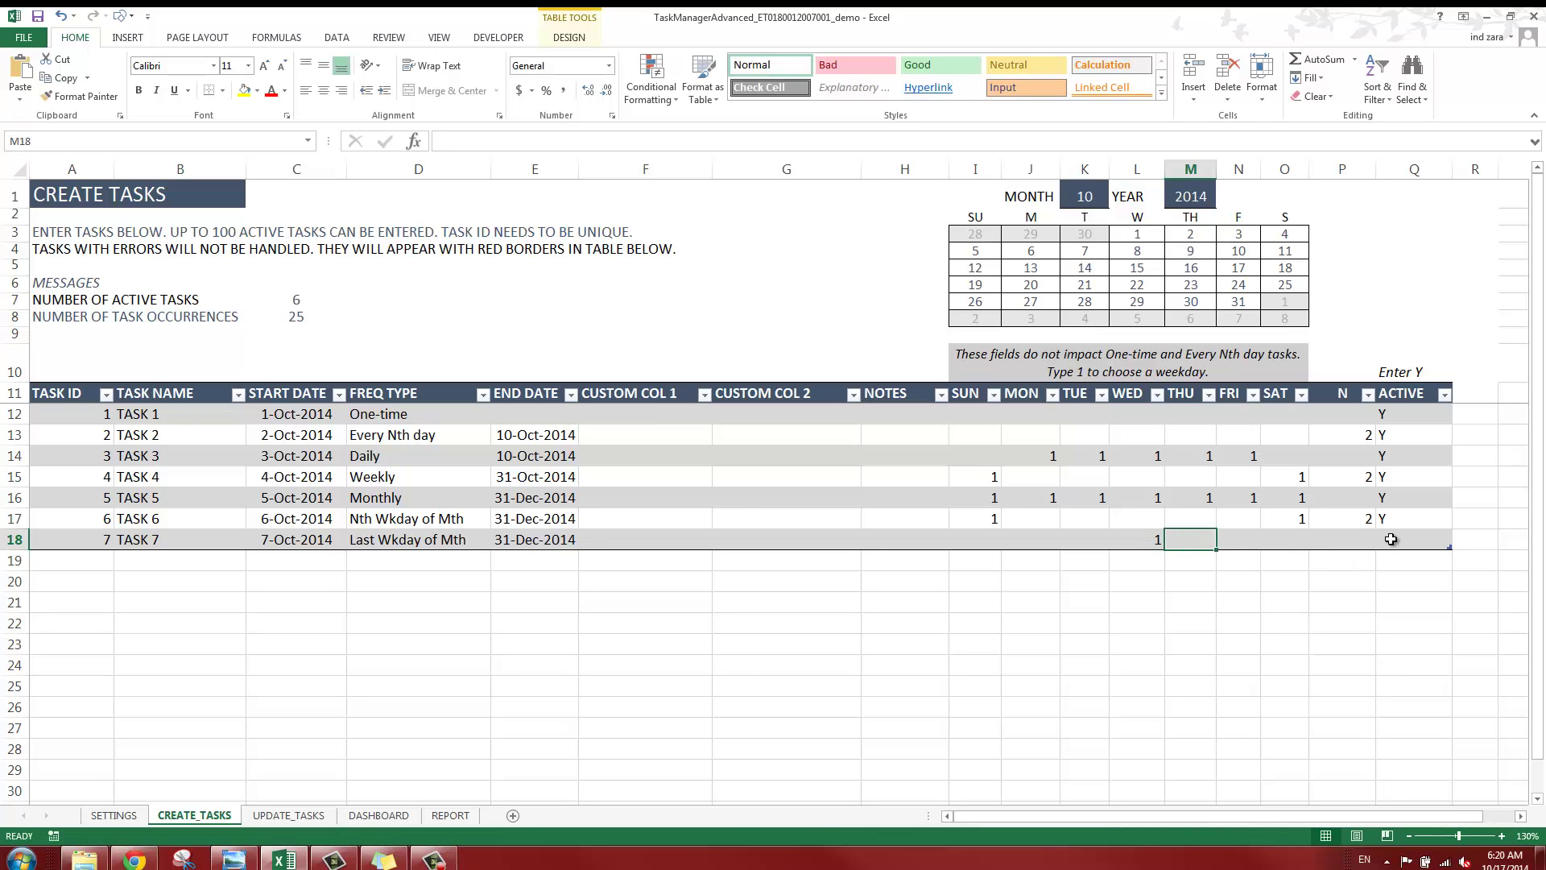
left_click(1419, 541)
left_click(1460, 541)
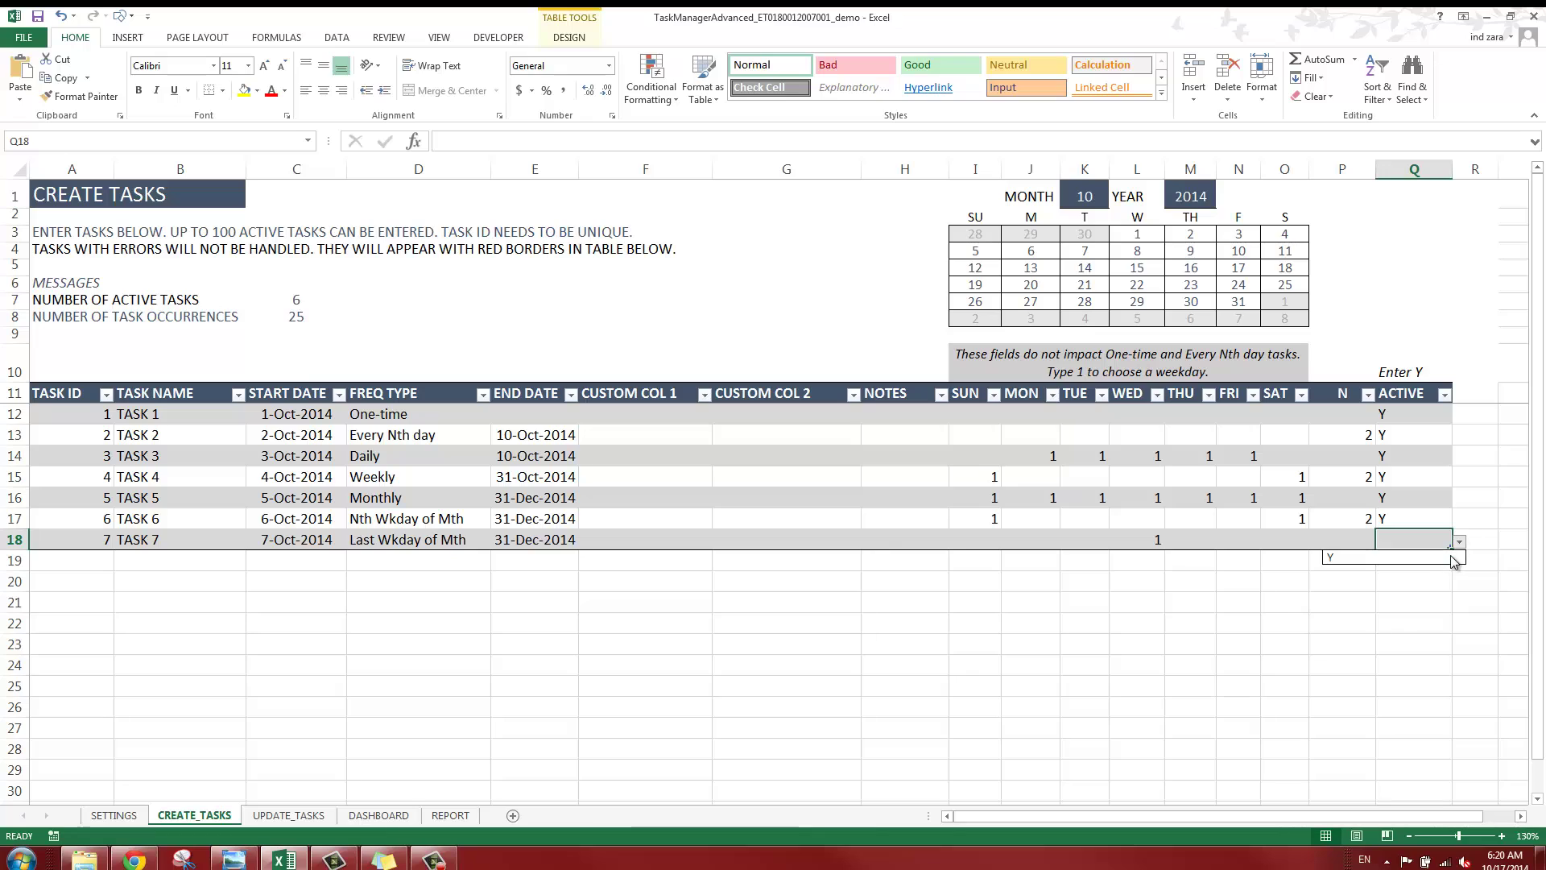
left_click(1369, 557)
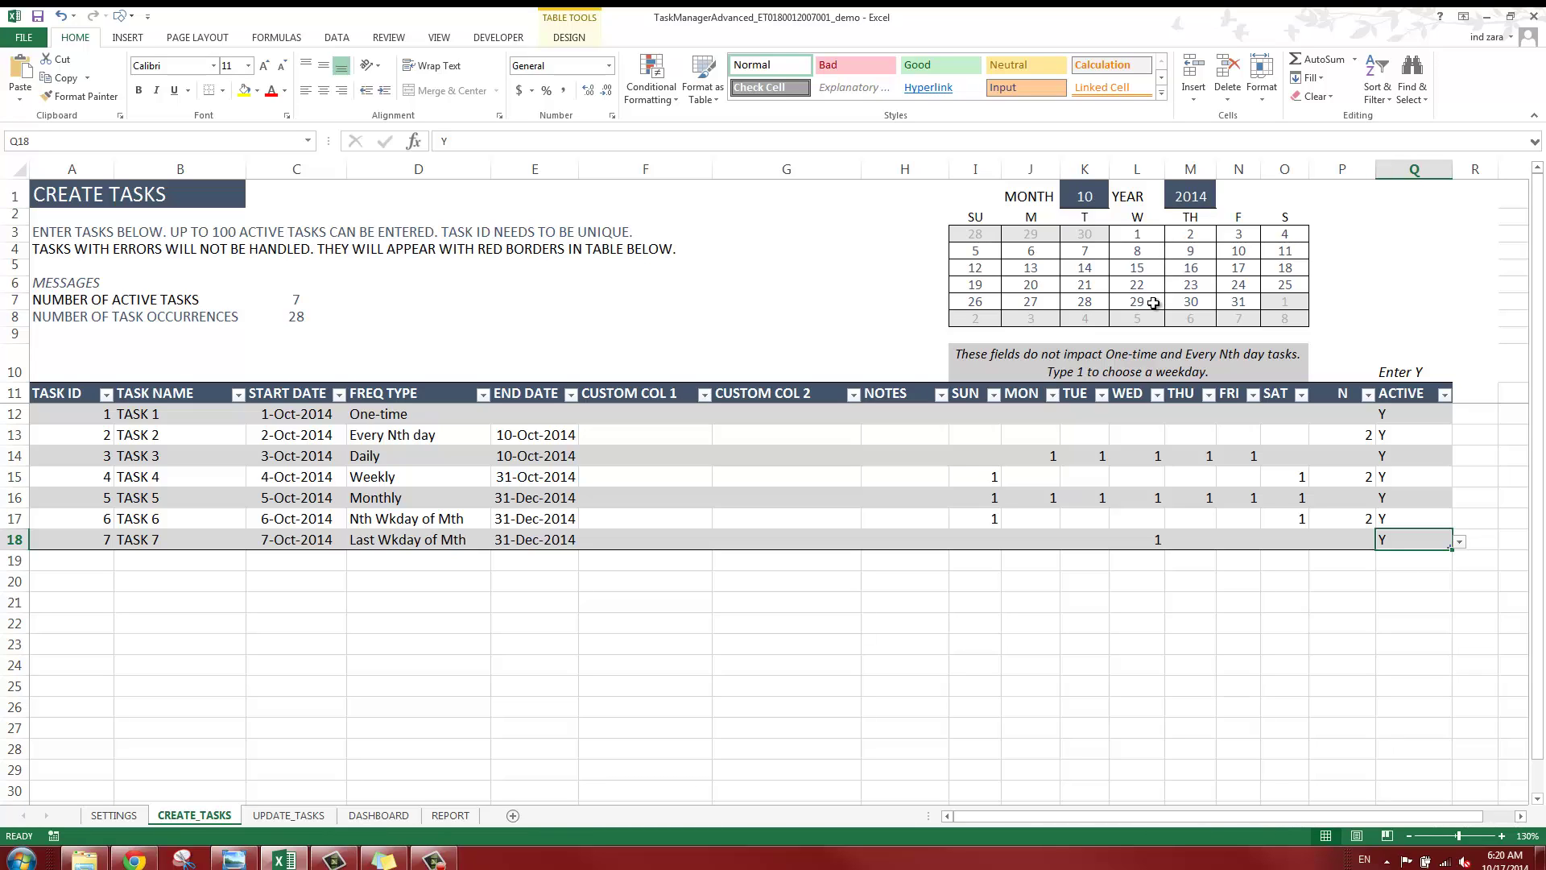
Inspect the three TASK 7 rows on REPORT, then confirm it lists only TASK 1–6 occurrences
left_click(450, 815)
left_click_drag(60, 464, 359, 494)
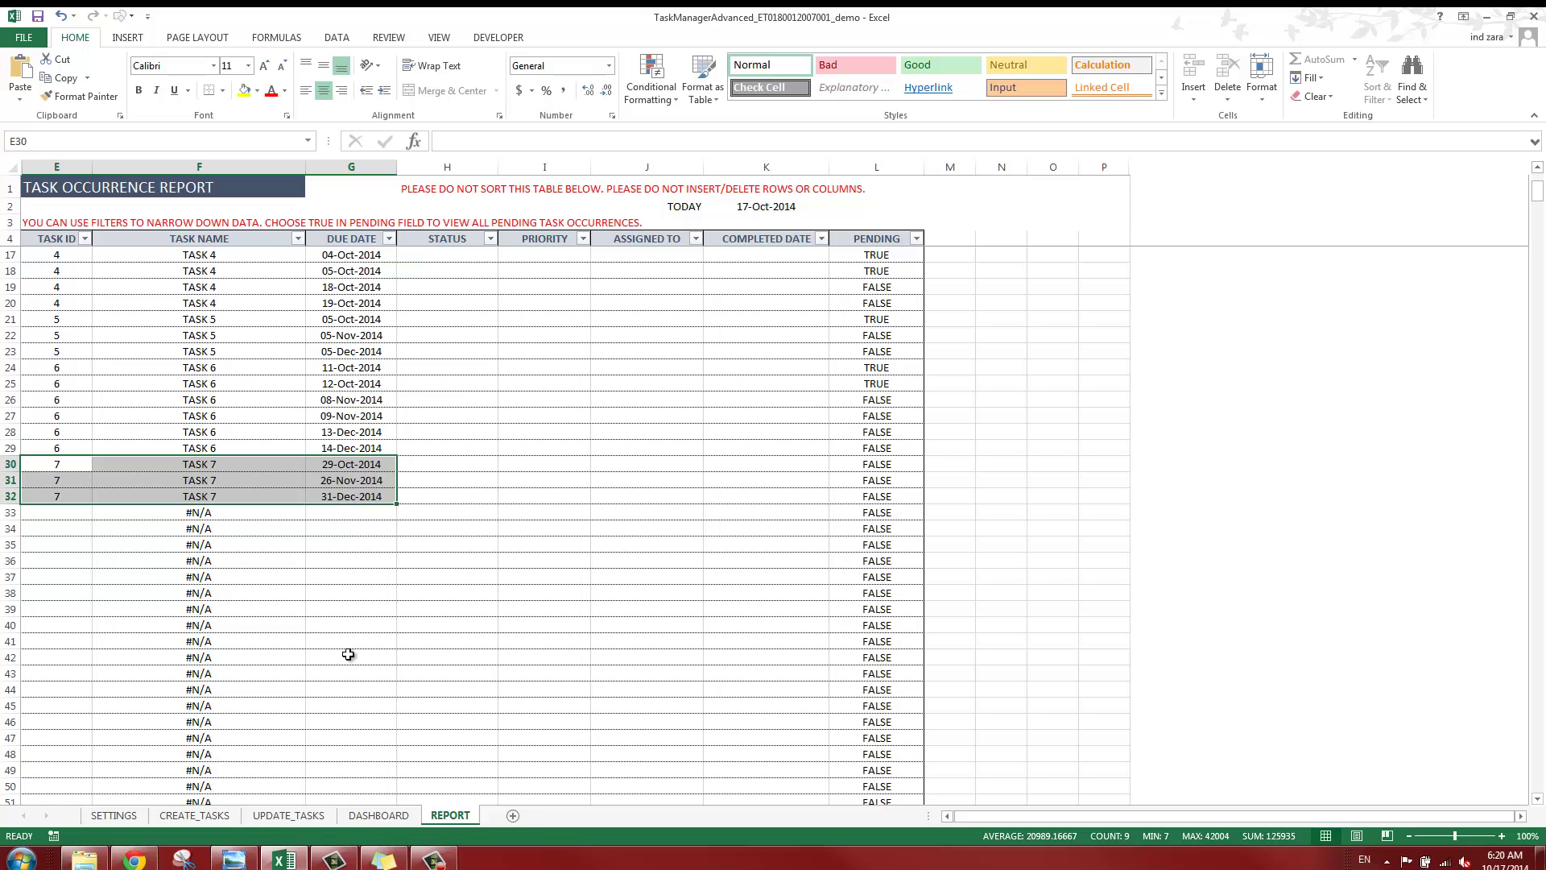
left_click(223, 813)
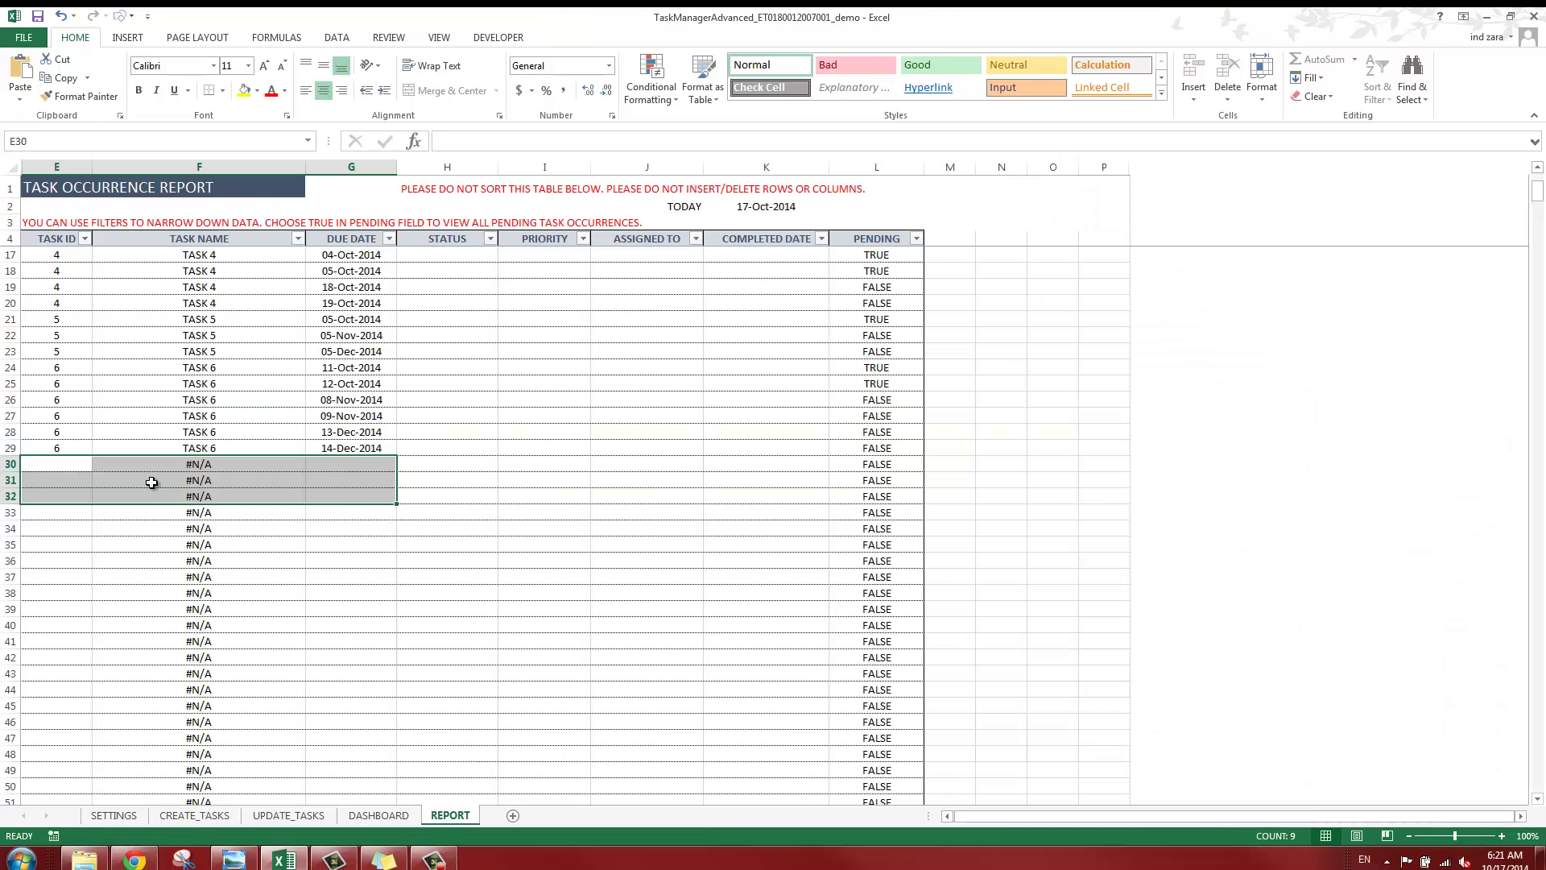
left_click(355, 449)
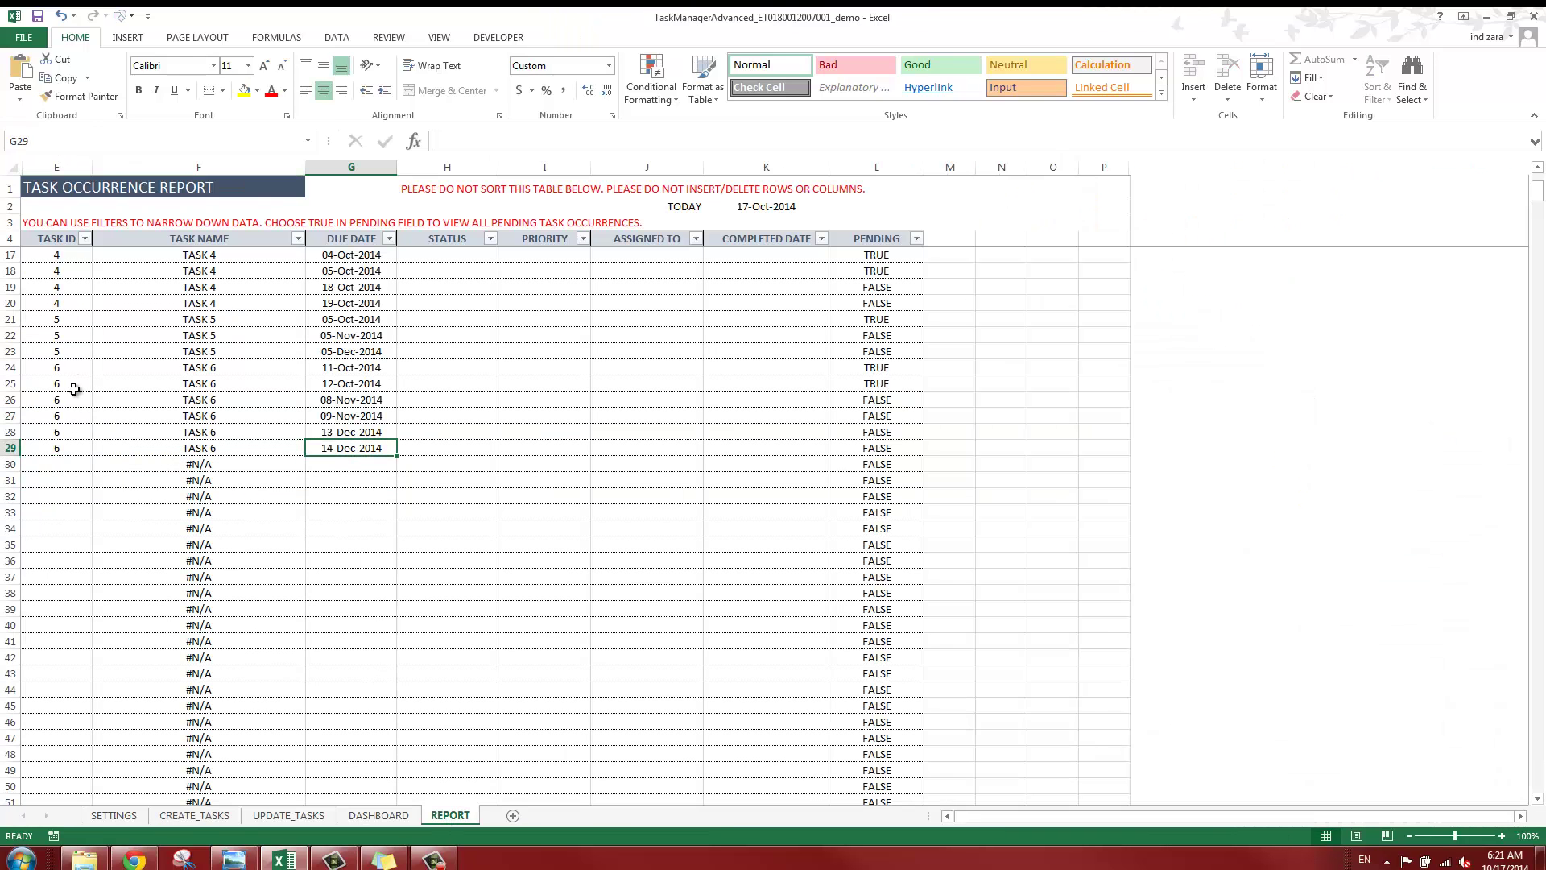
scroll(75, 457, "up", 4)
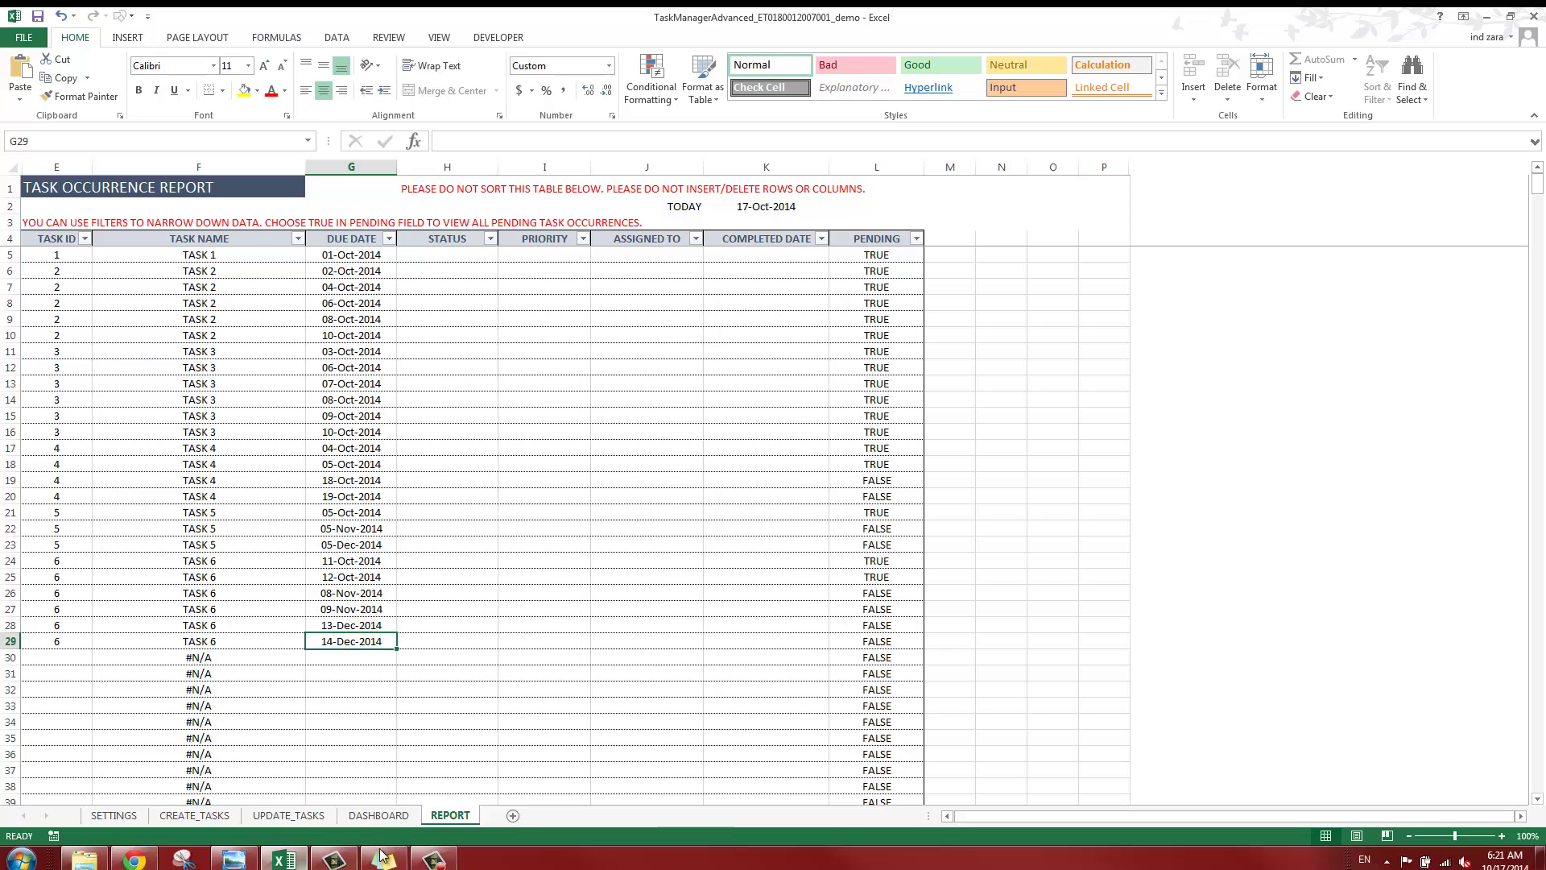
Browse the DASHBOARD's 17 pending occurrences and scroll through its calendar starting 1-Oct-14
left_click(382, 816)
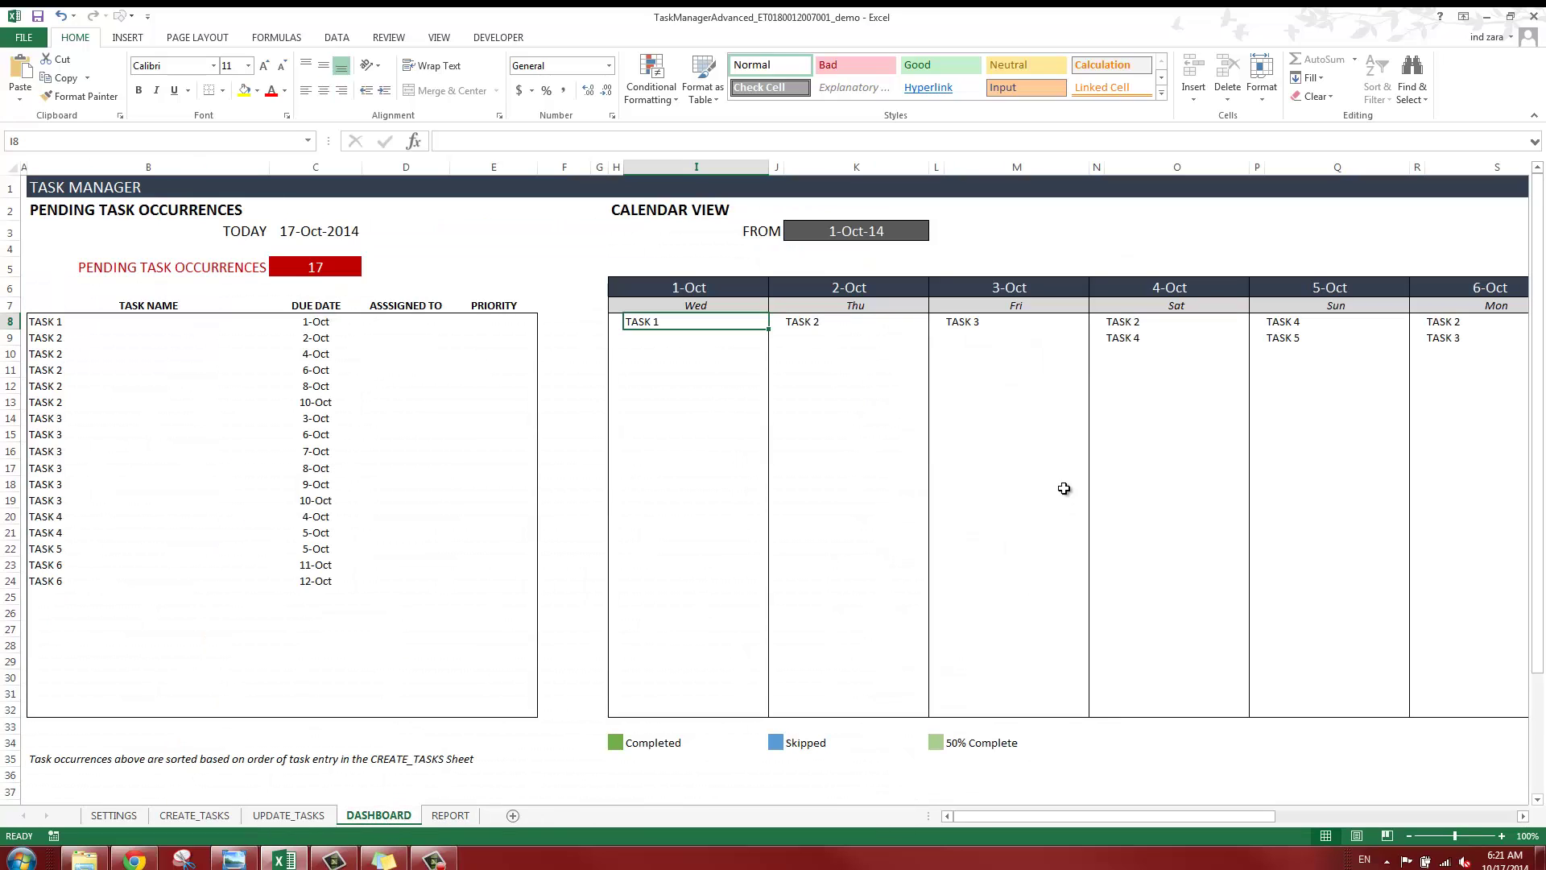
mouse_move(1248, 818)
left_mouse_down()
mouse_move(1269, 815)
mouse_move(1224, 816)
left_mouse_up()
left_click_drag(1080, 821, 1122, 820)
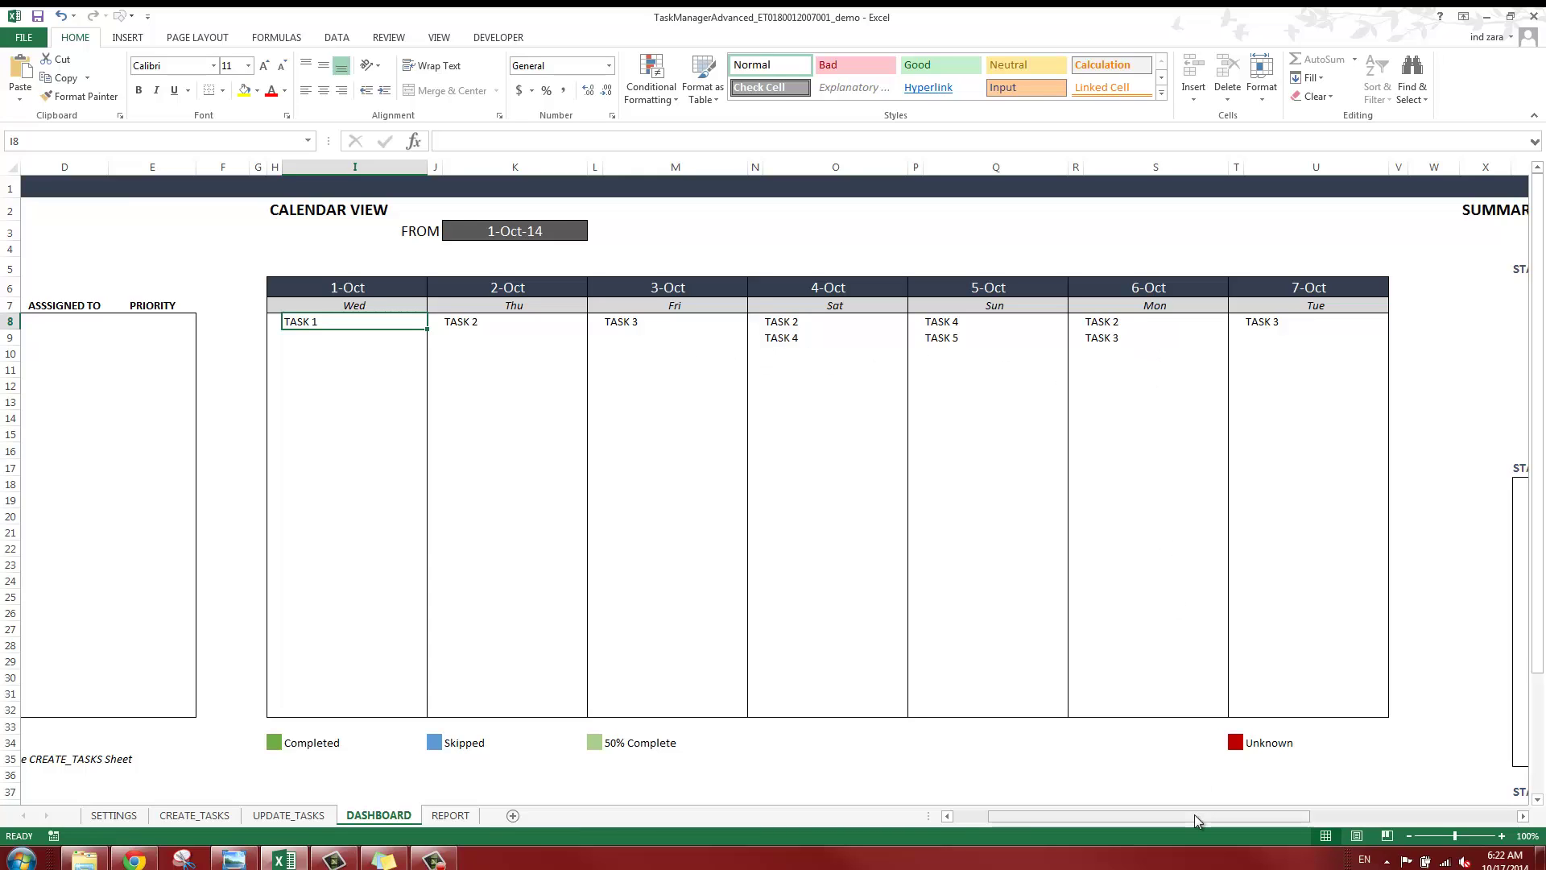
left_click_drag(1183, 823, 1144, 821)
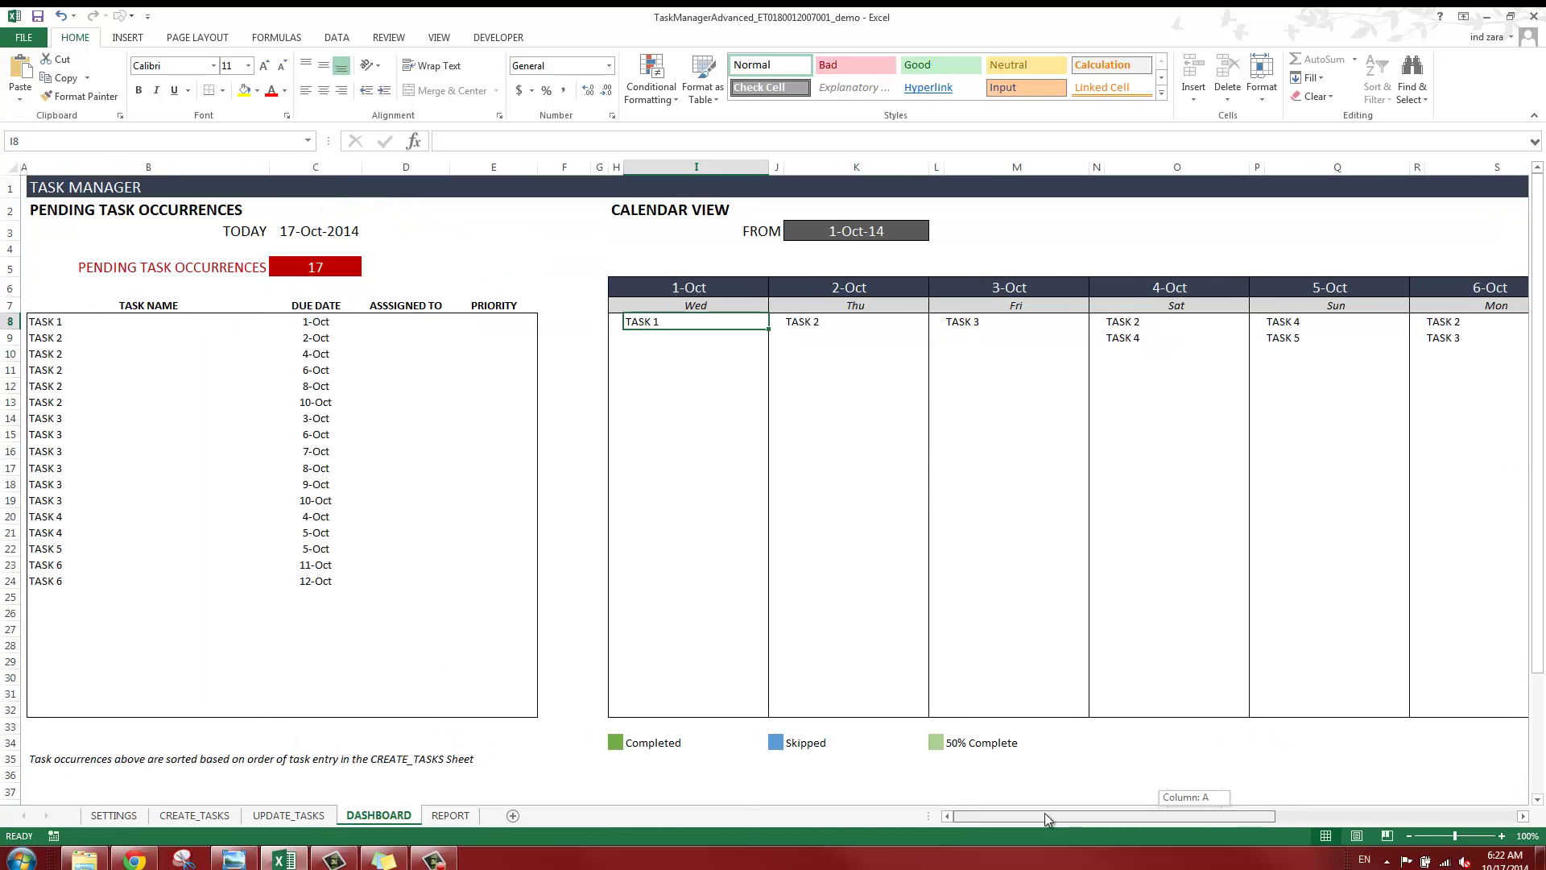
left_click(302, 812)
Choose TASK 1 in the task name chooser to show ID 1, 1-Oct-2014, One-time, active Y
left_click(52, 396)
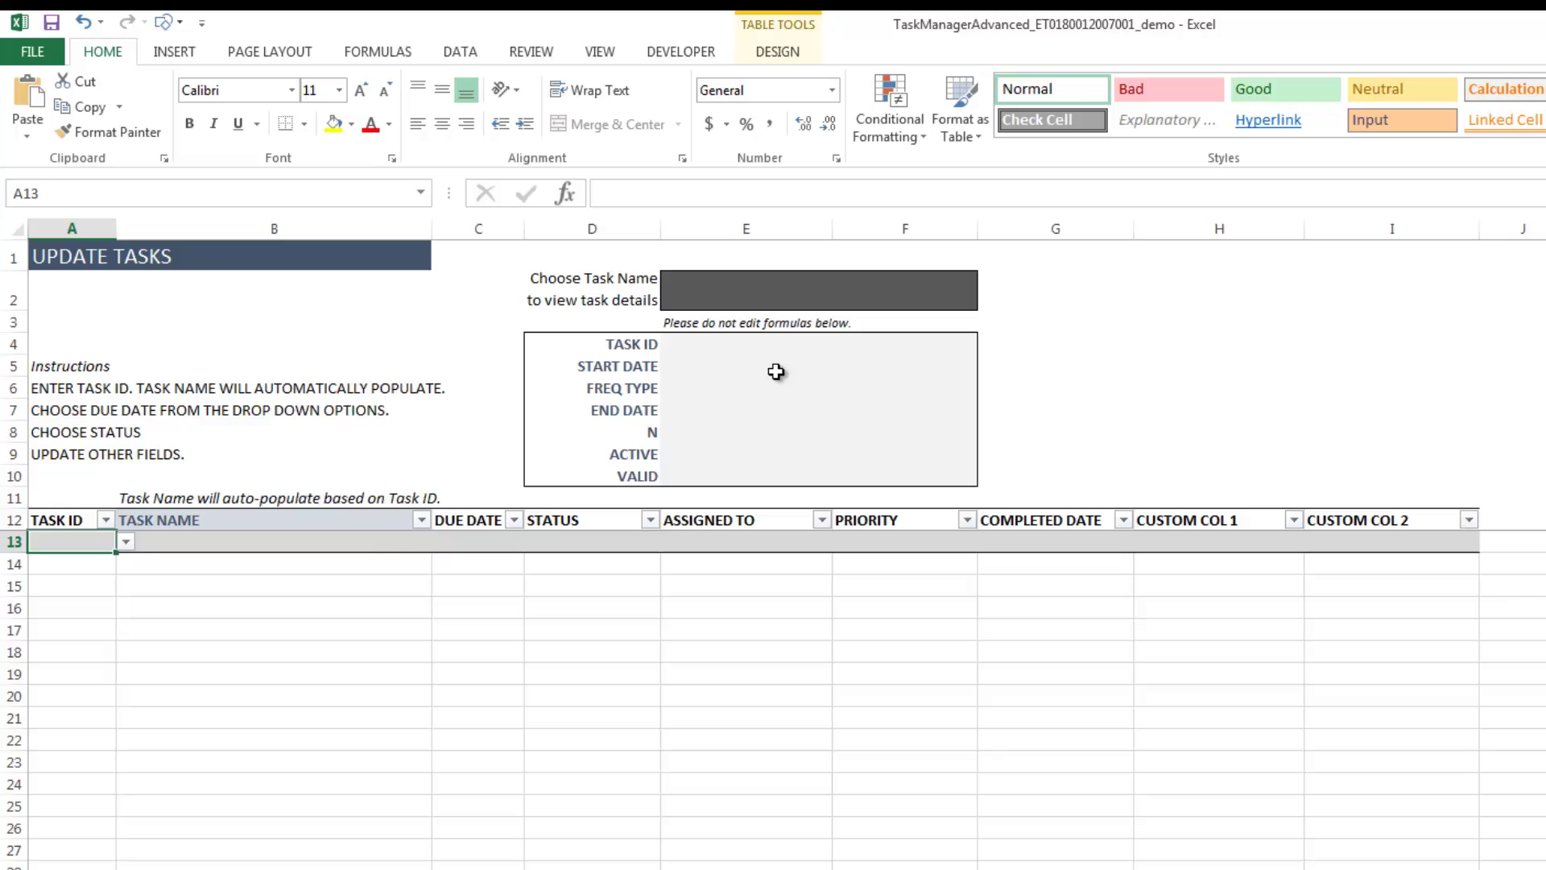
left_click(822, 296)
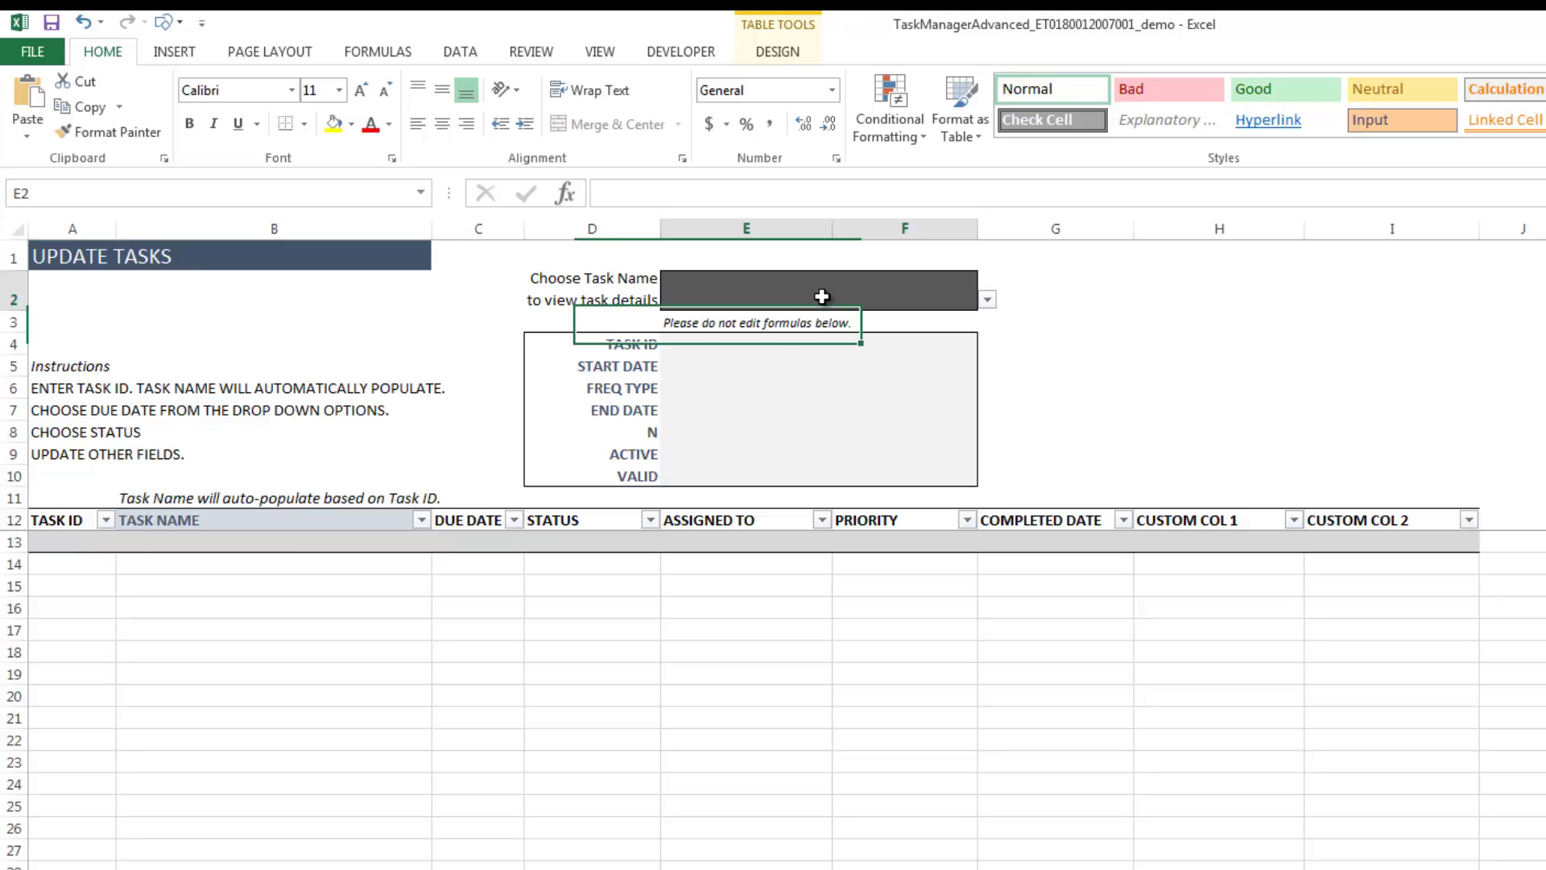
left_click(986, 302)
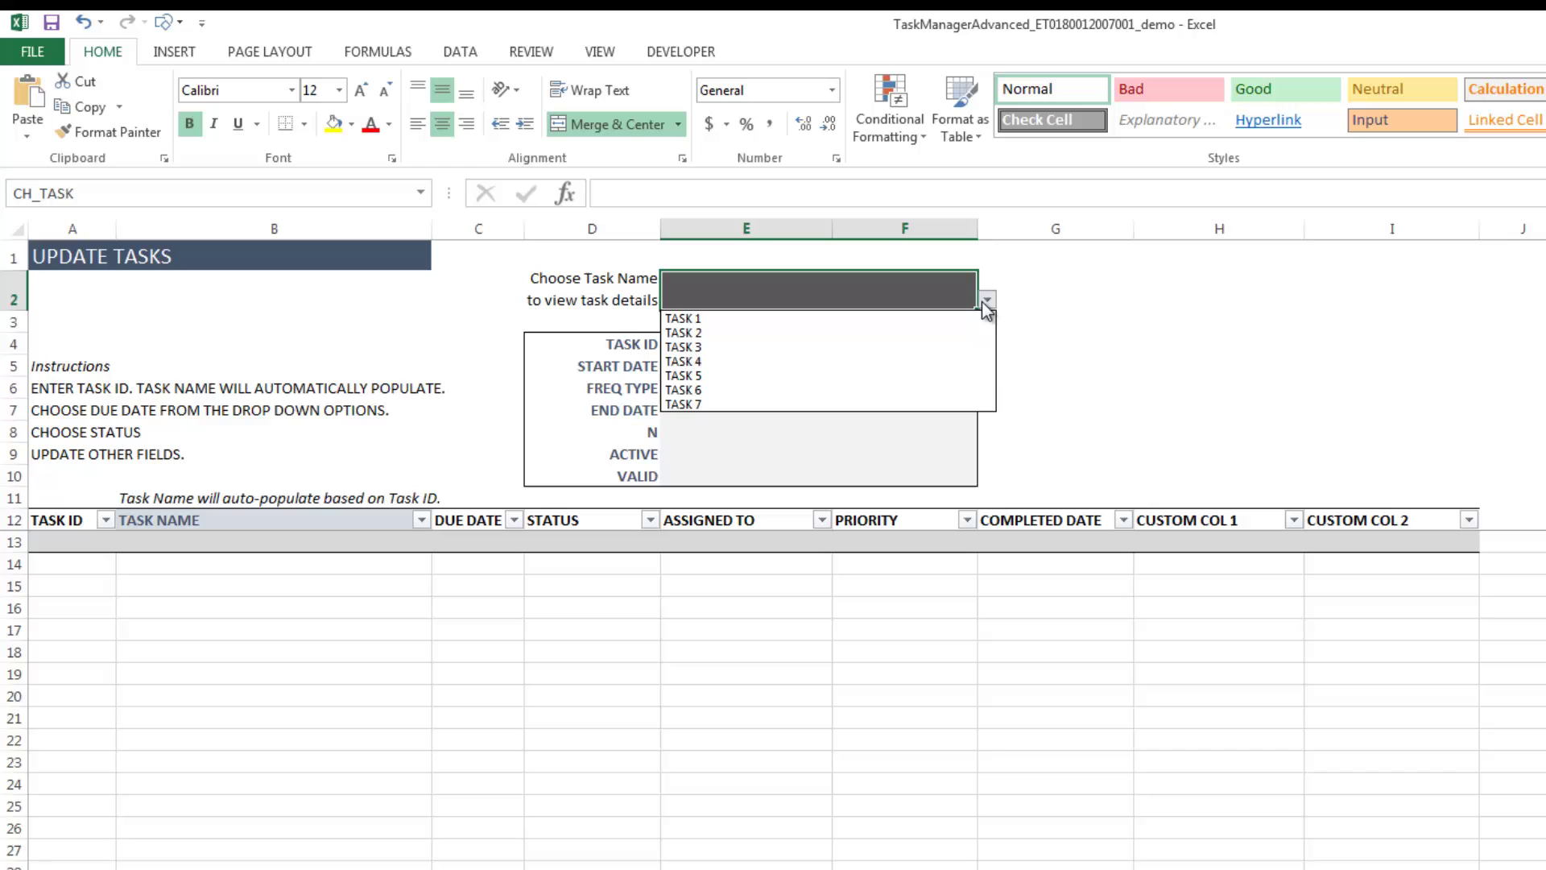
left_click(942, 334)
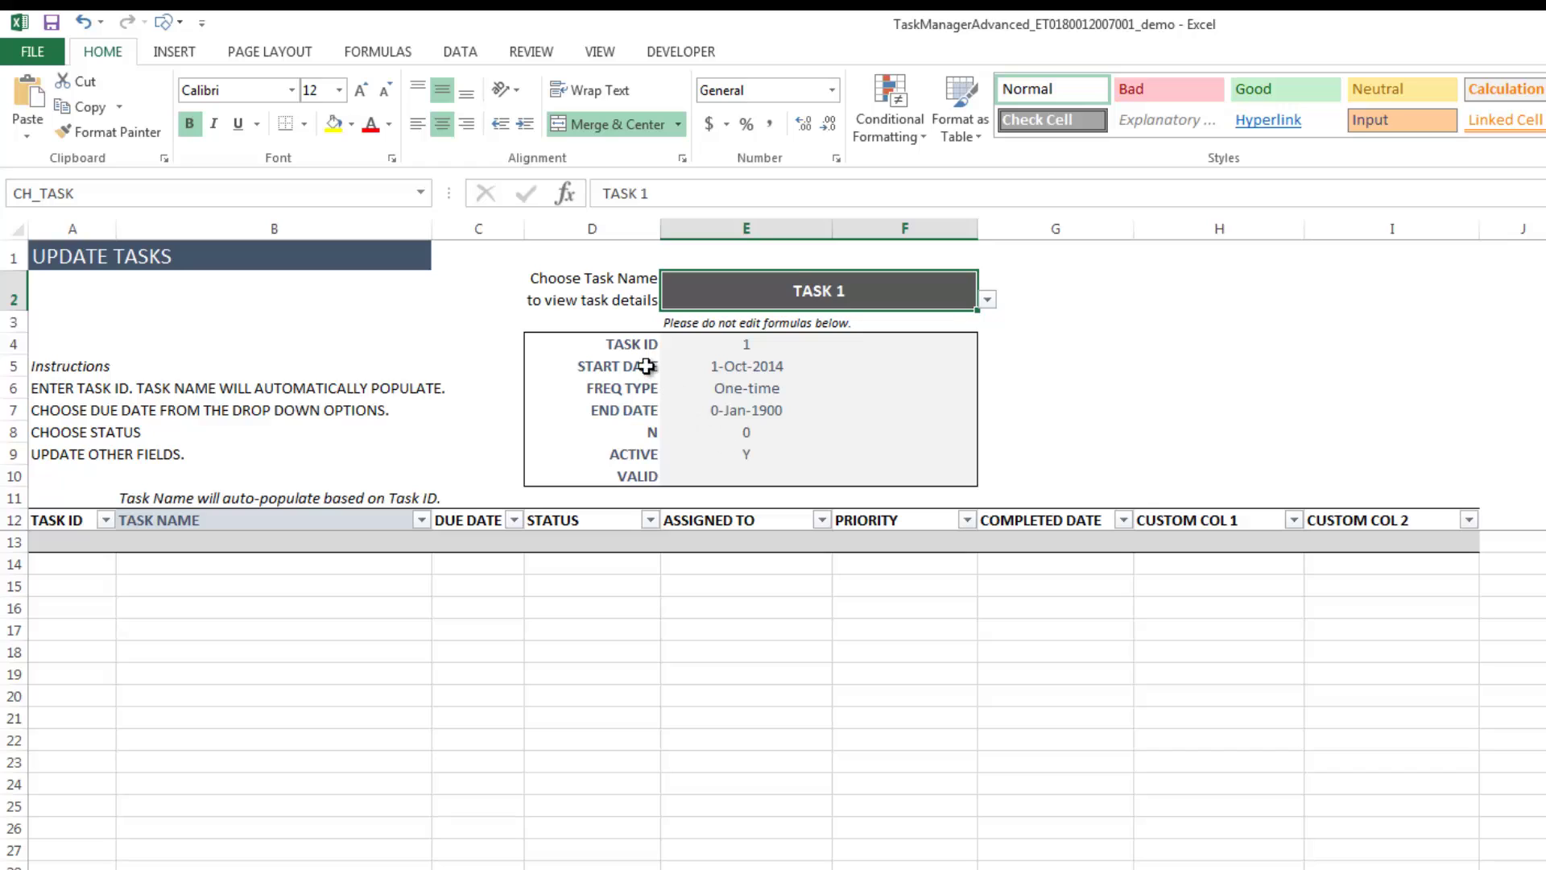
Log an update row for task ID 1 with due date 01-Oct-2014
left_click(60, 538)
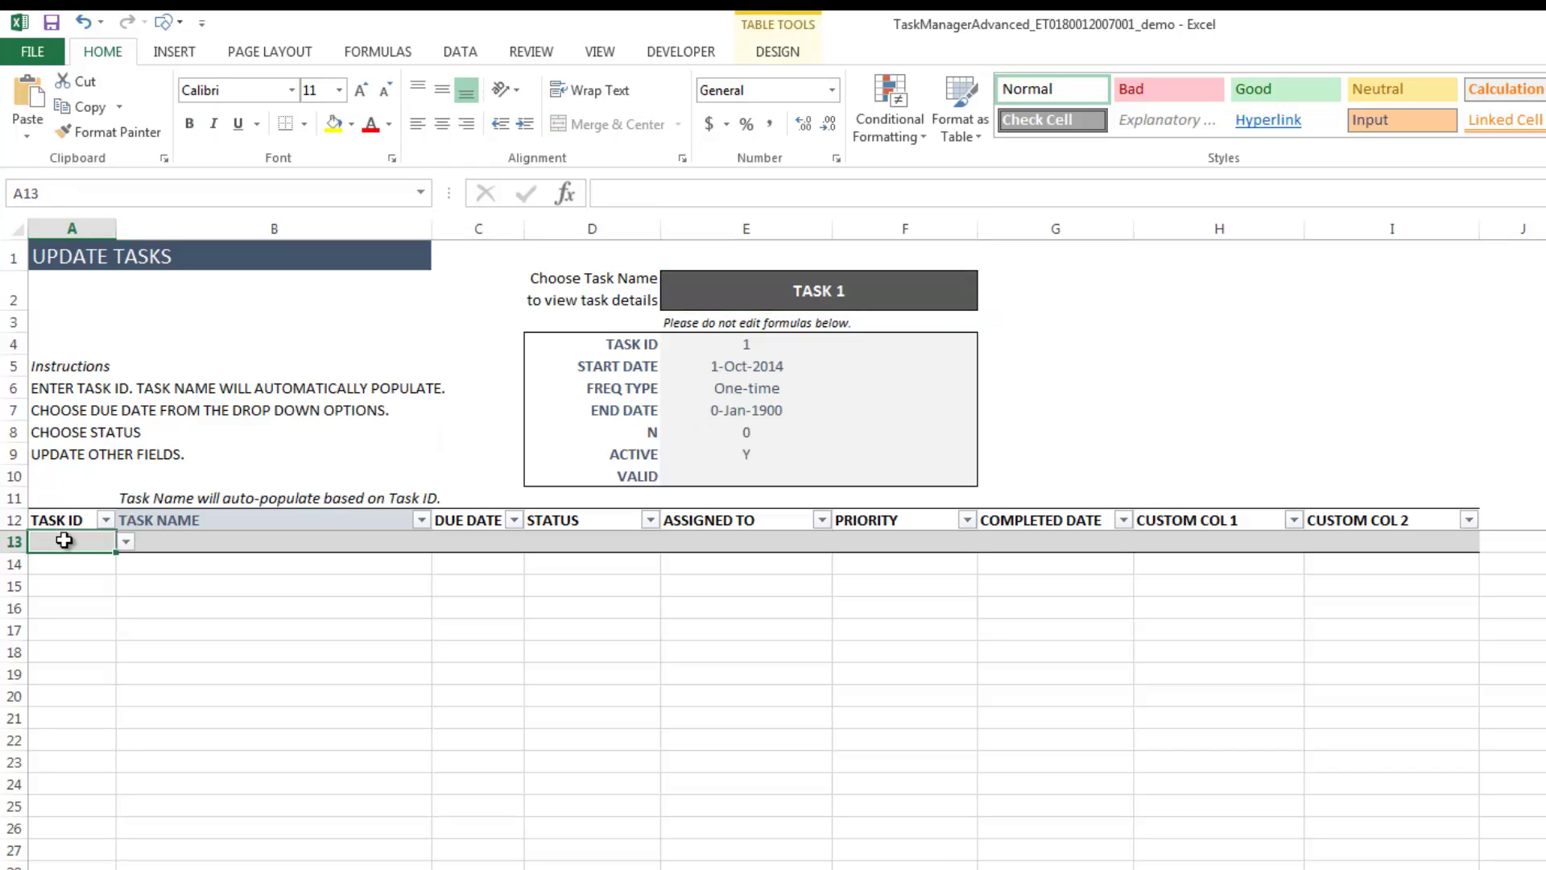
left_click(125, 541)
left_click(103, 562)
left_click(211, 536)
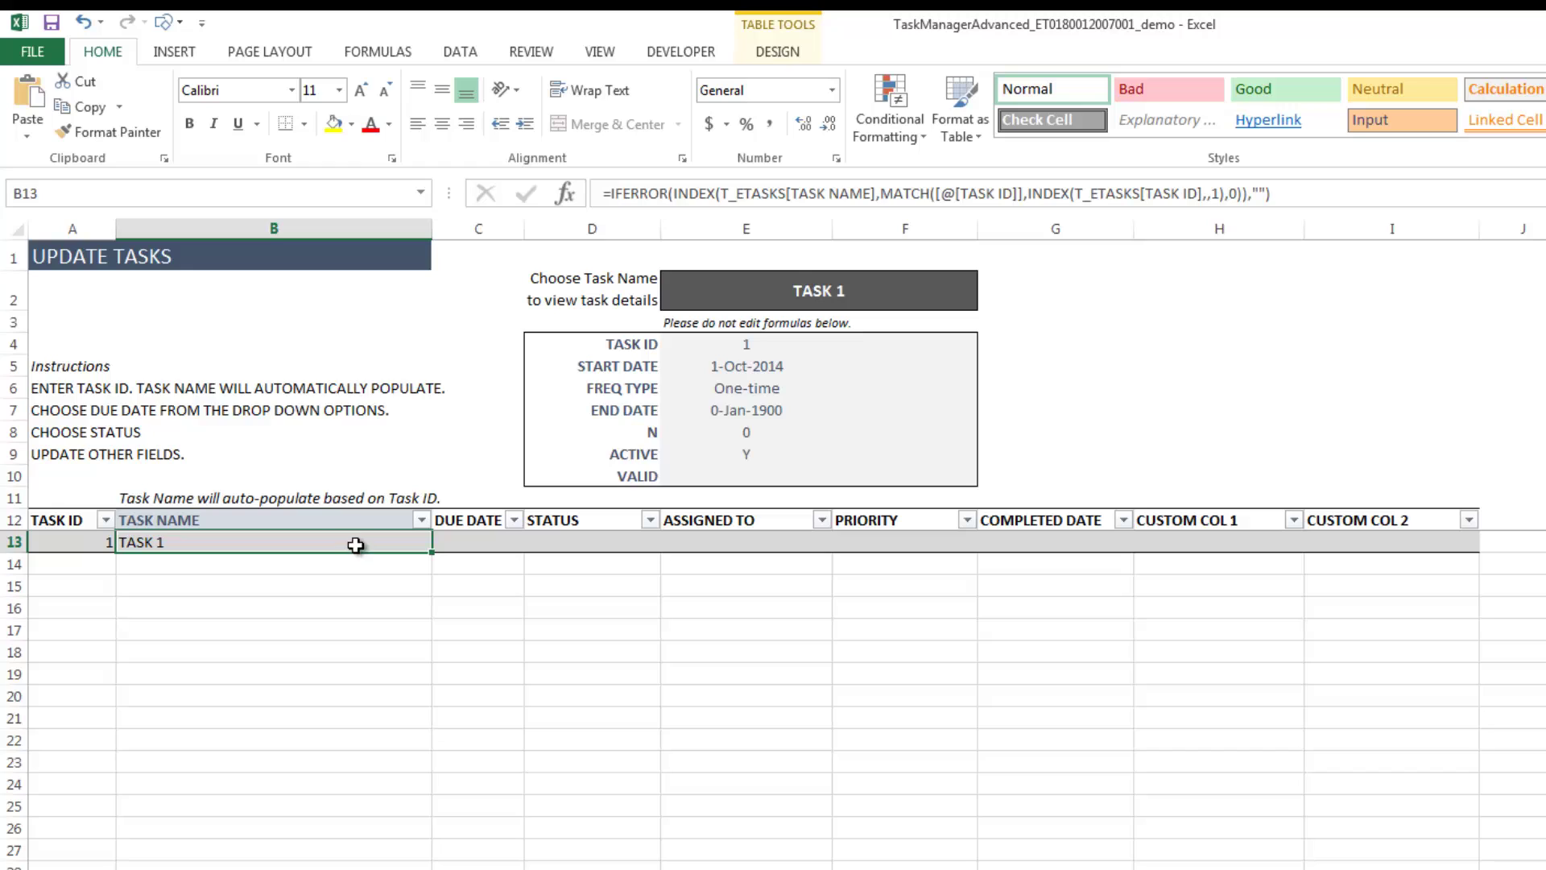
left_click(498, 540)
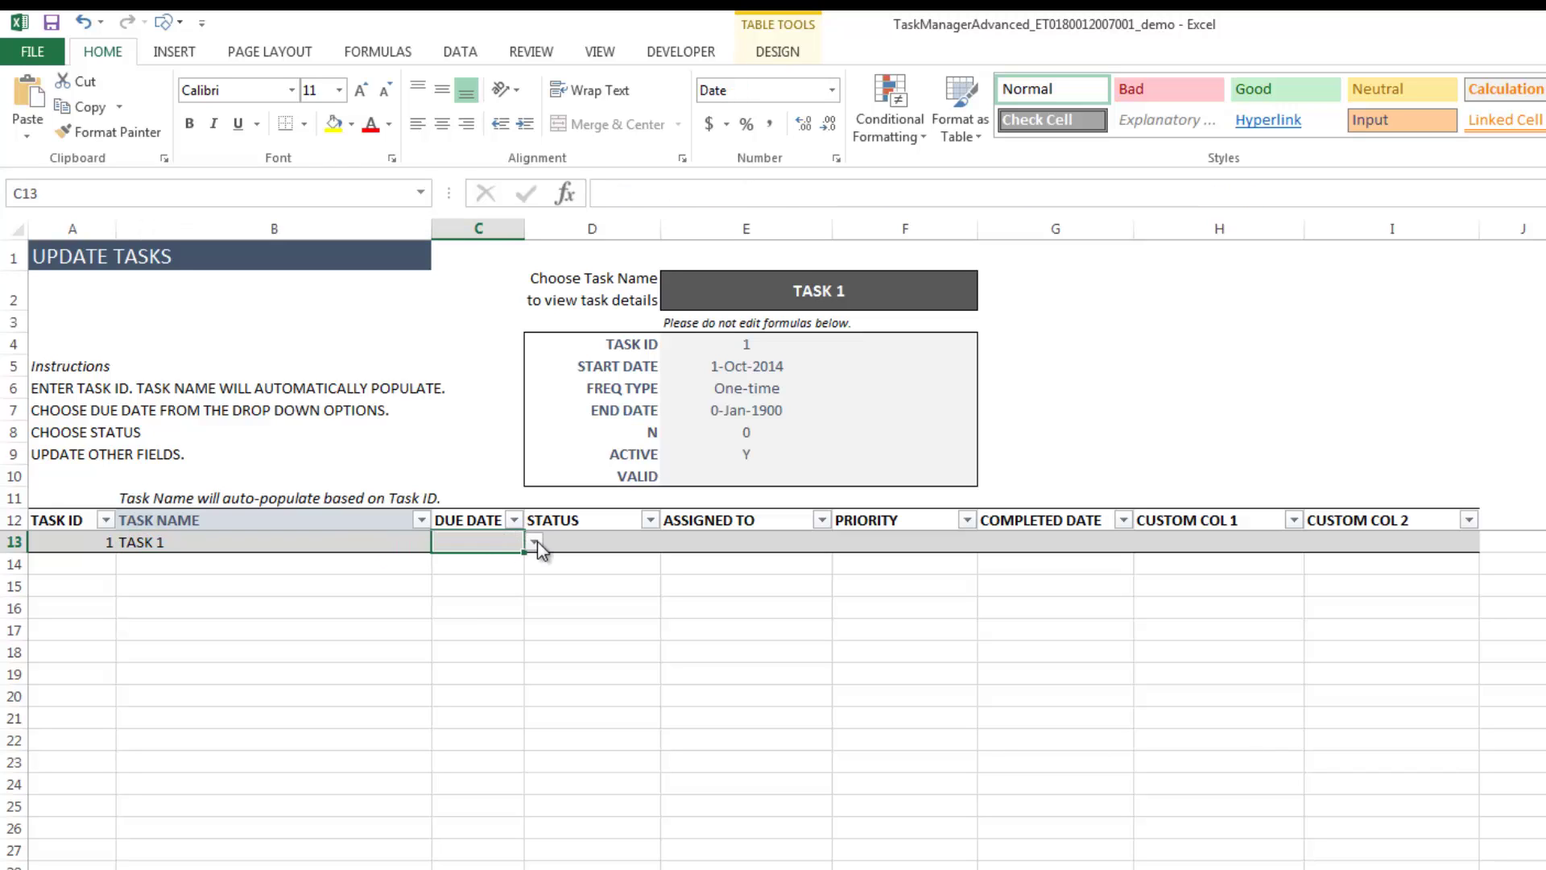
left_click(536, 541)
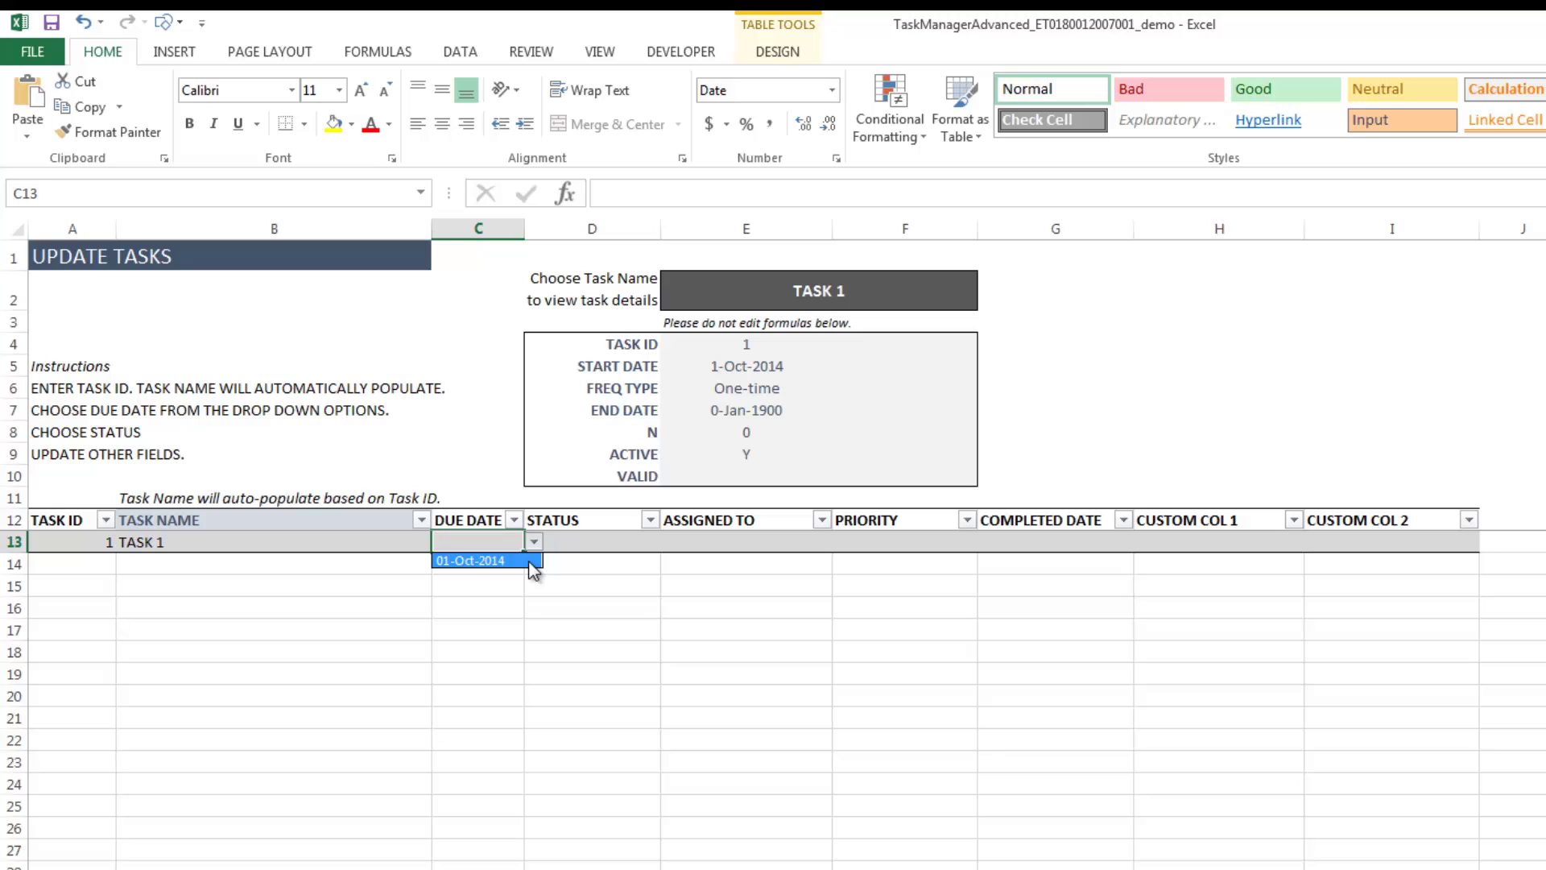
left_click(532, 562)
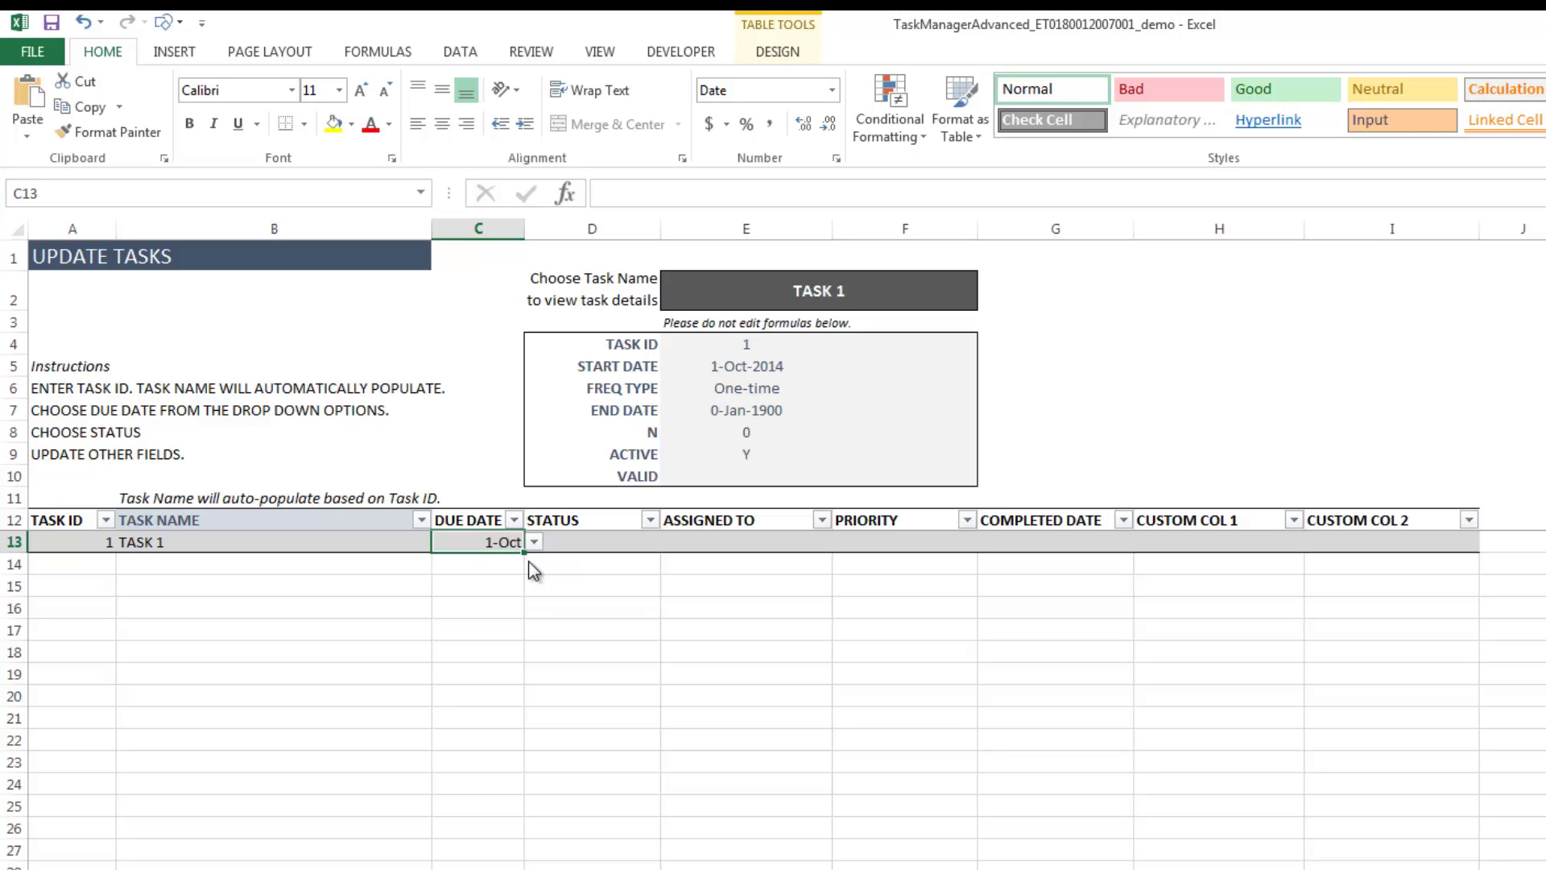
Set TASK 1's status to Completed and assign it to PERSON A
left_click(650, 542)
left_click(670, 543)
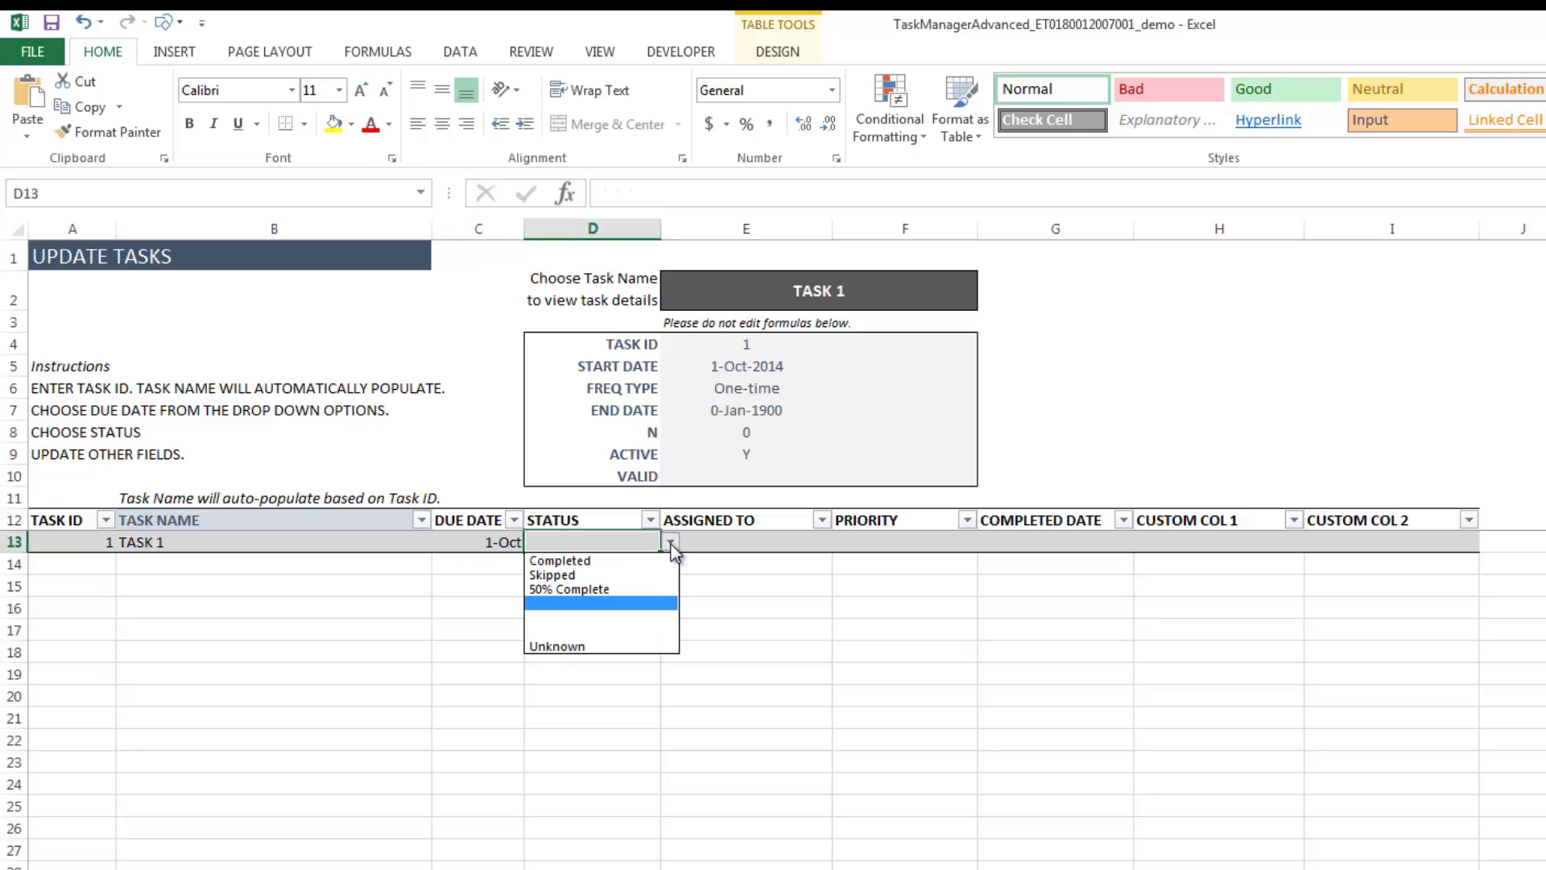
left_click(585, 562)
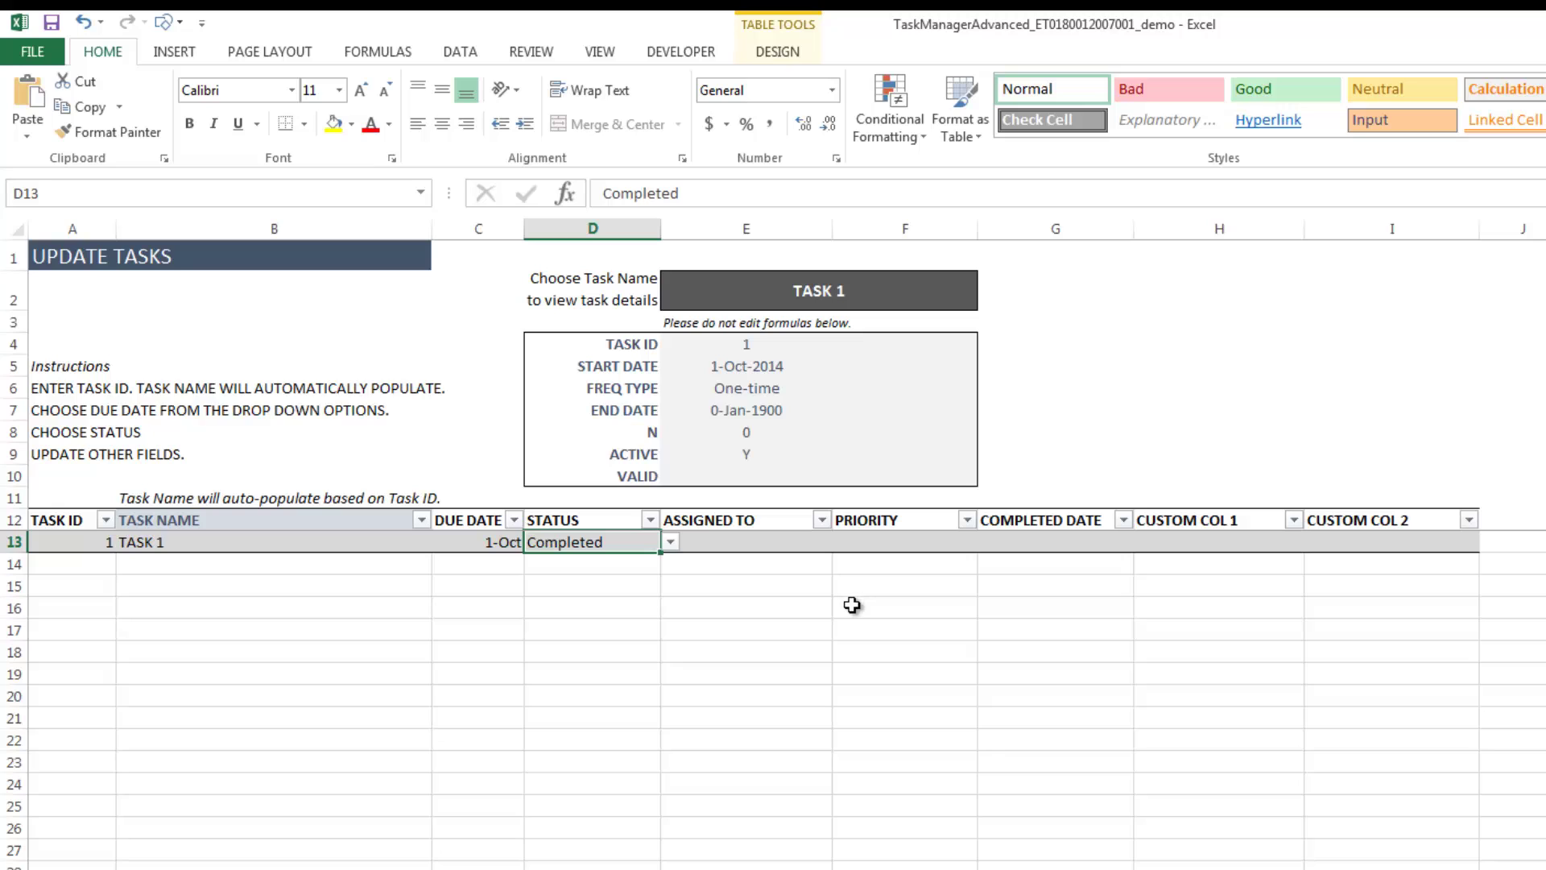
left_click(815, 549)
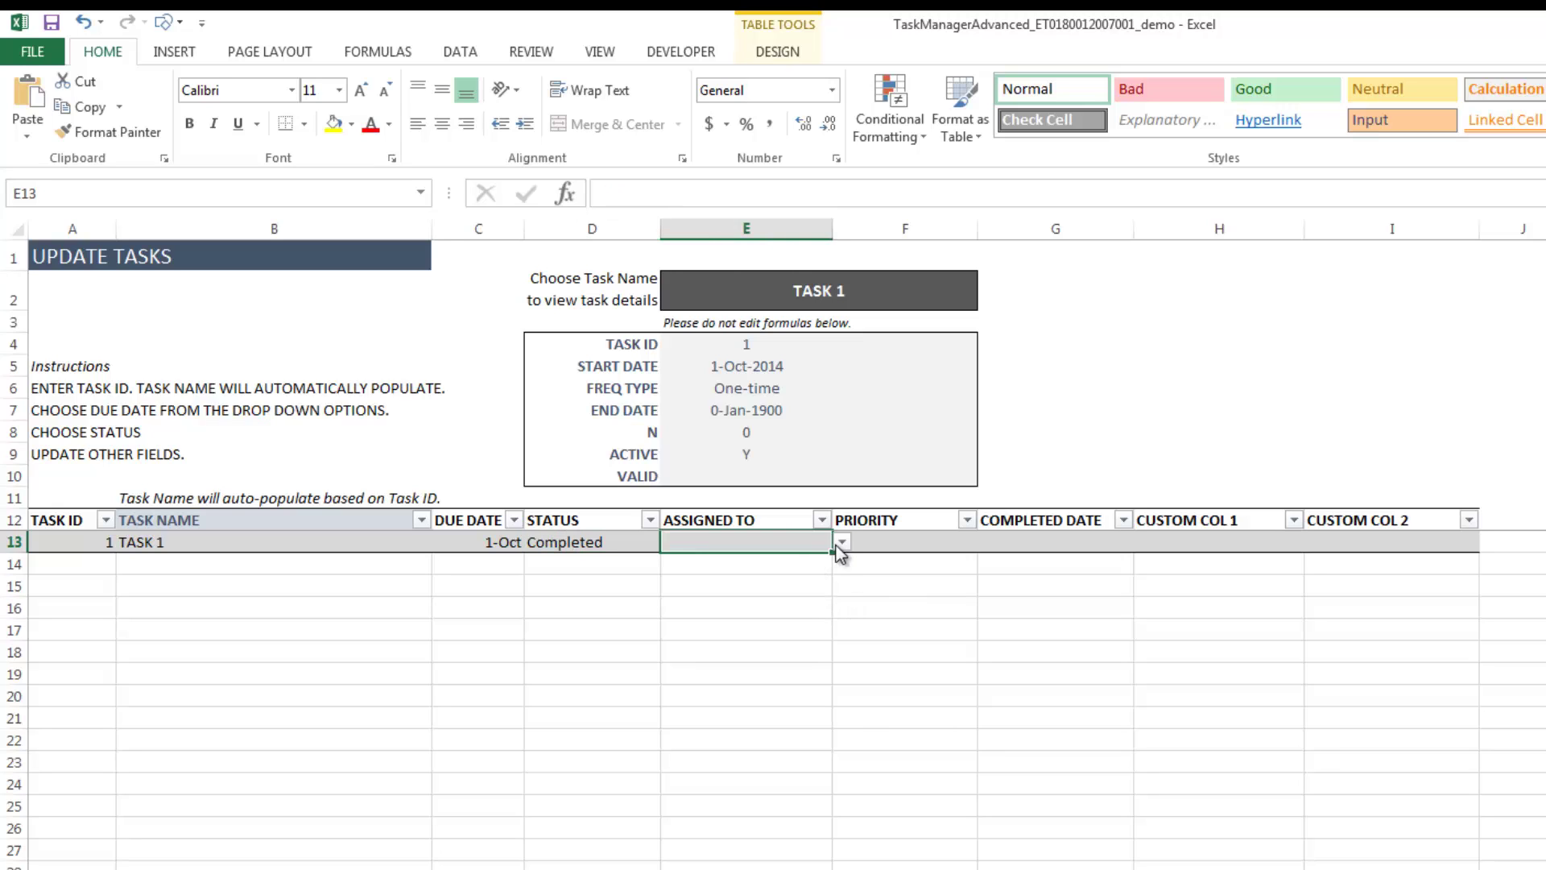
left_click(841, 542)
left_click(815, 562)
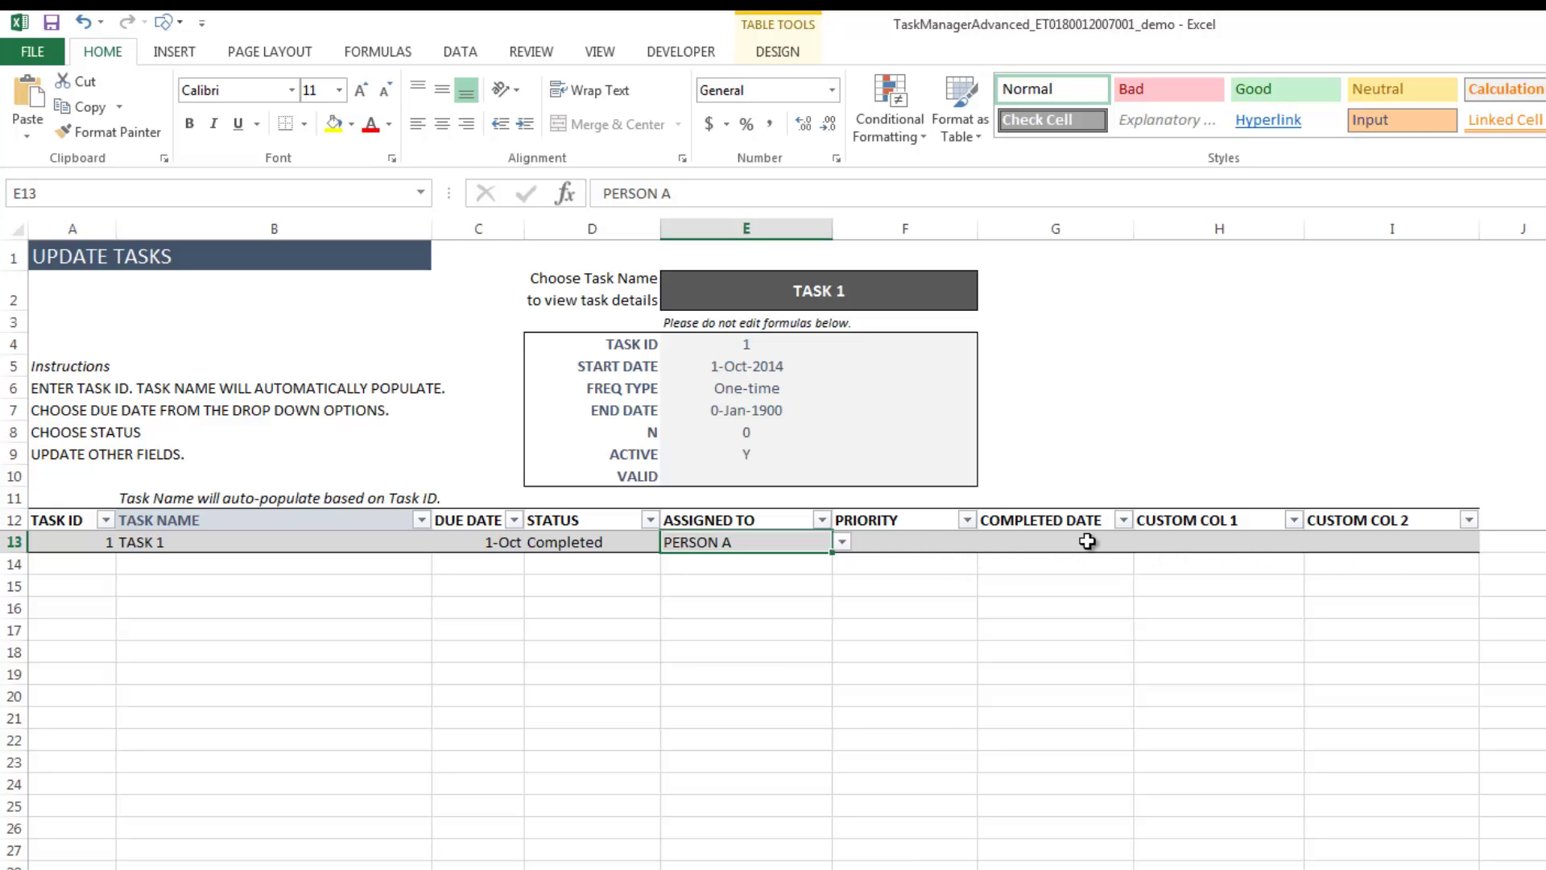
left_click(93, 567)
Log TASK 2 due 2-Oct as Skipped, assigned to PERSON B
type("2")
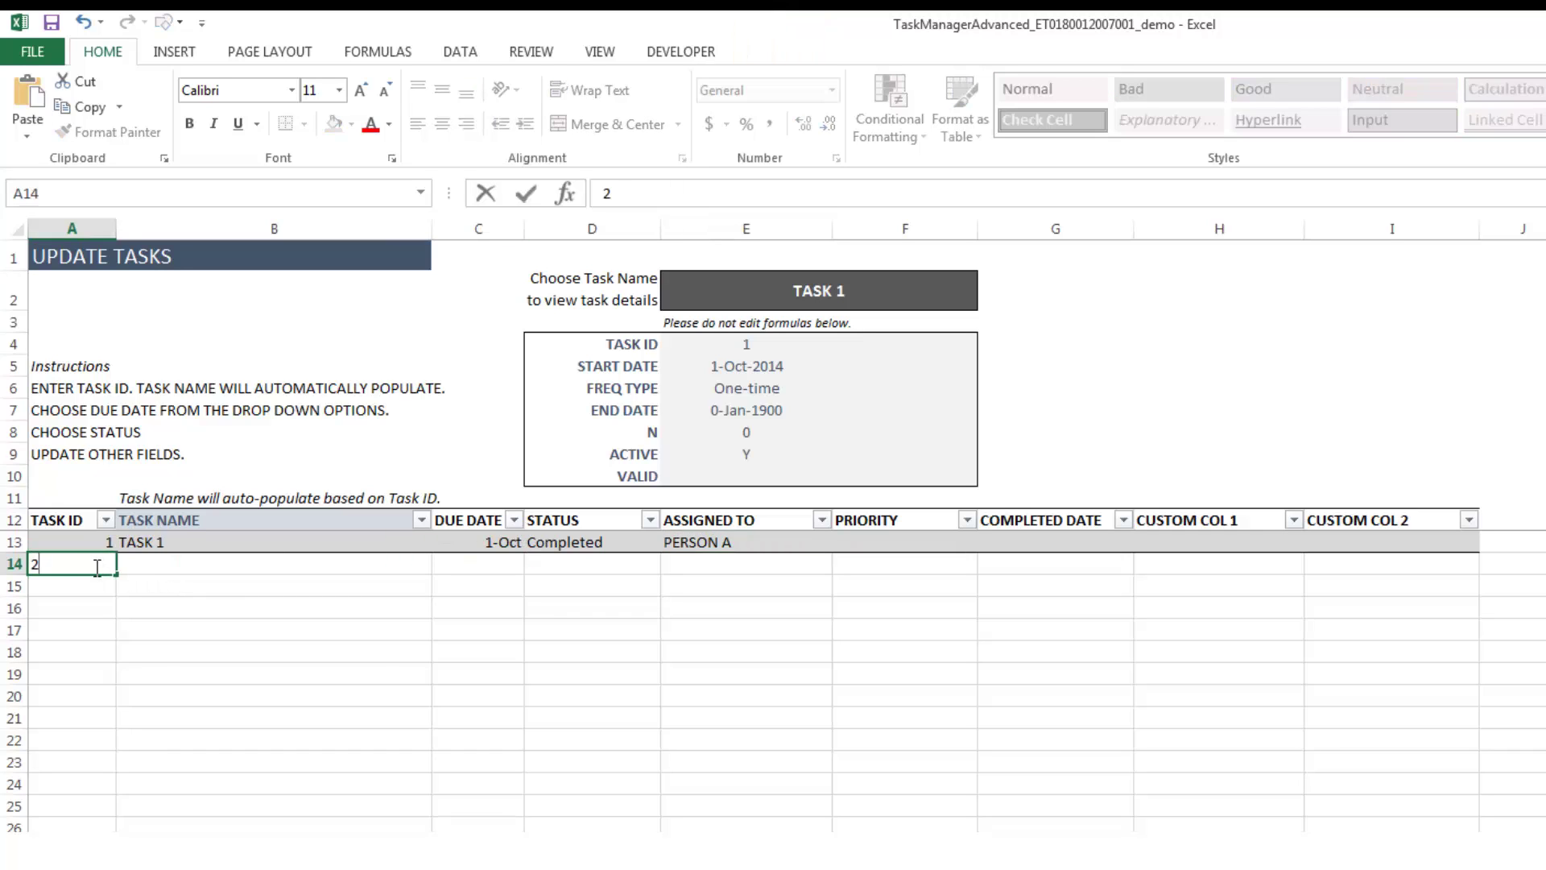
key("Tab")
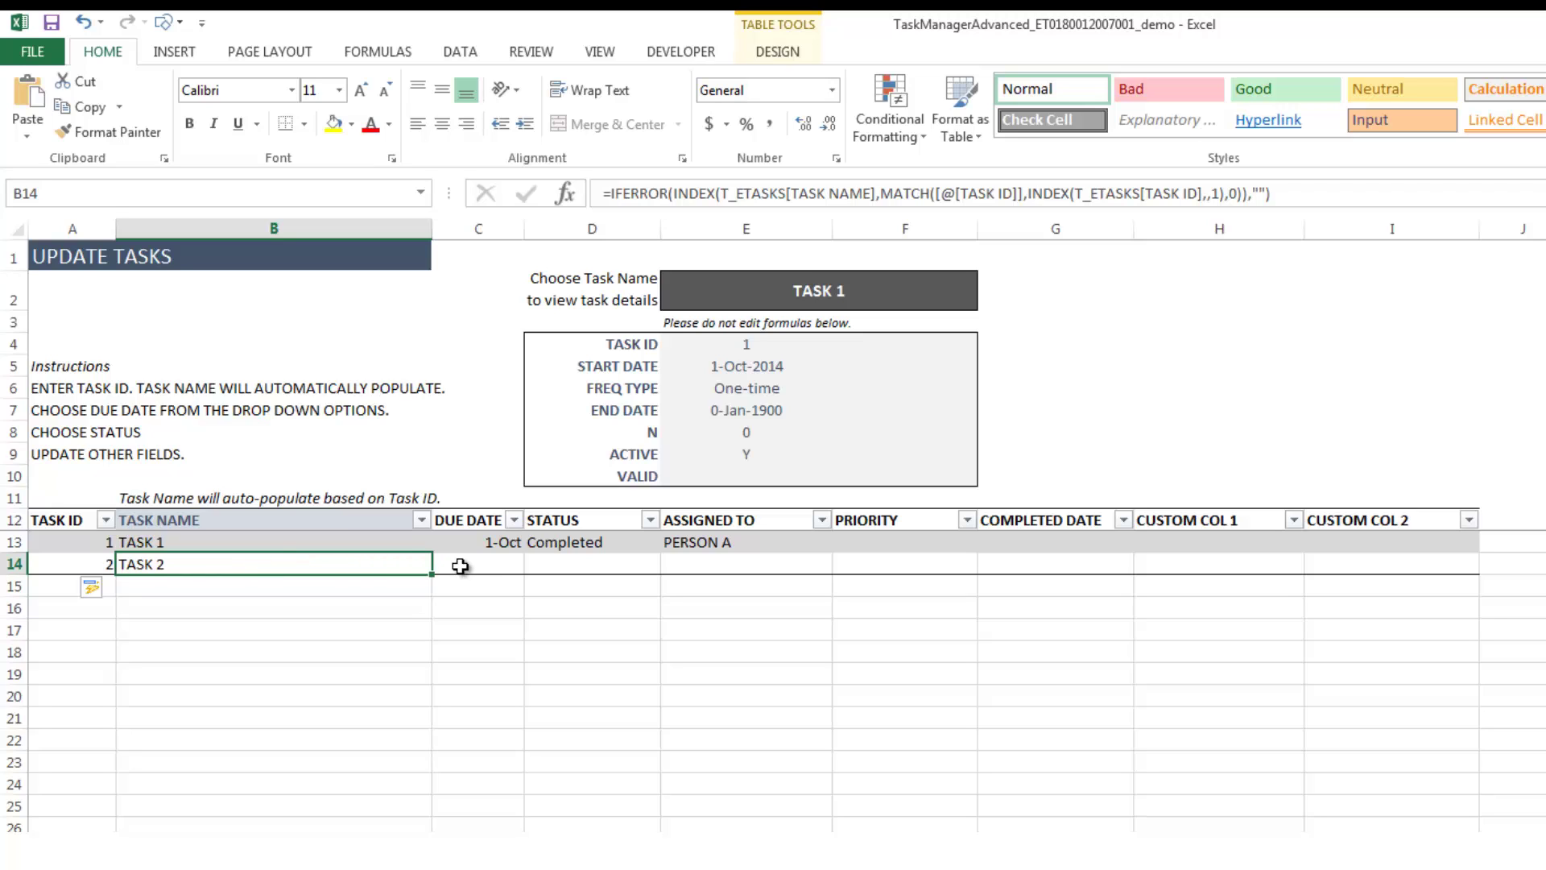
left_click(493, 565)
left_click(534, 566)
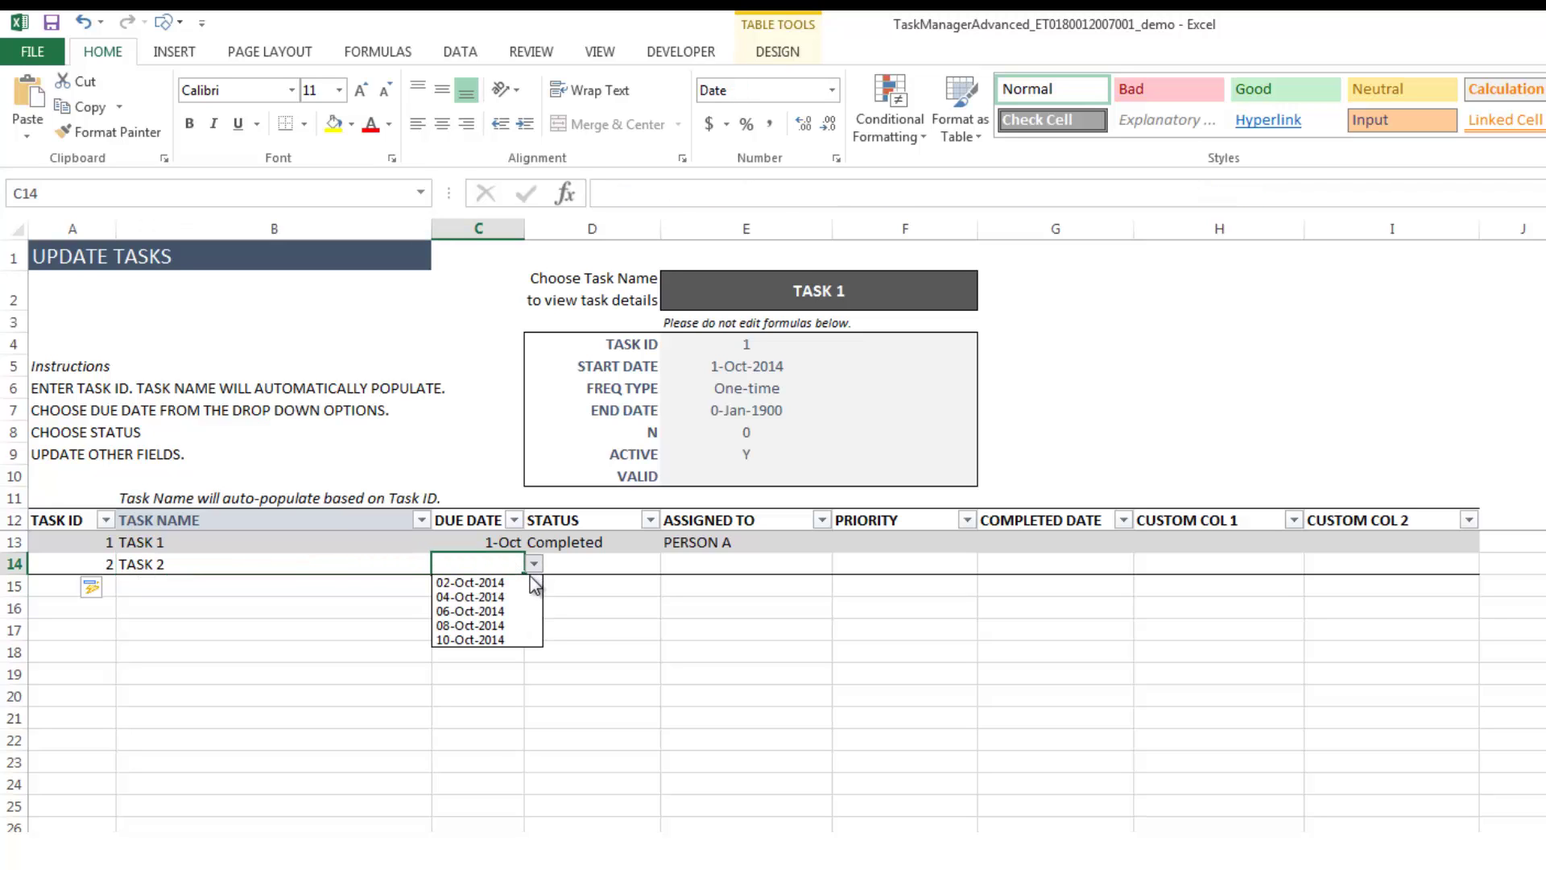
left_click(535, 598)
left_click(574, 566)
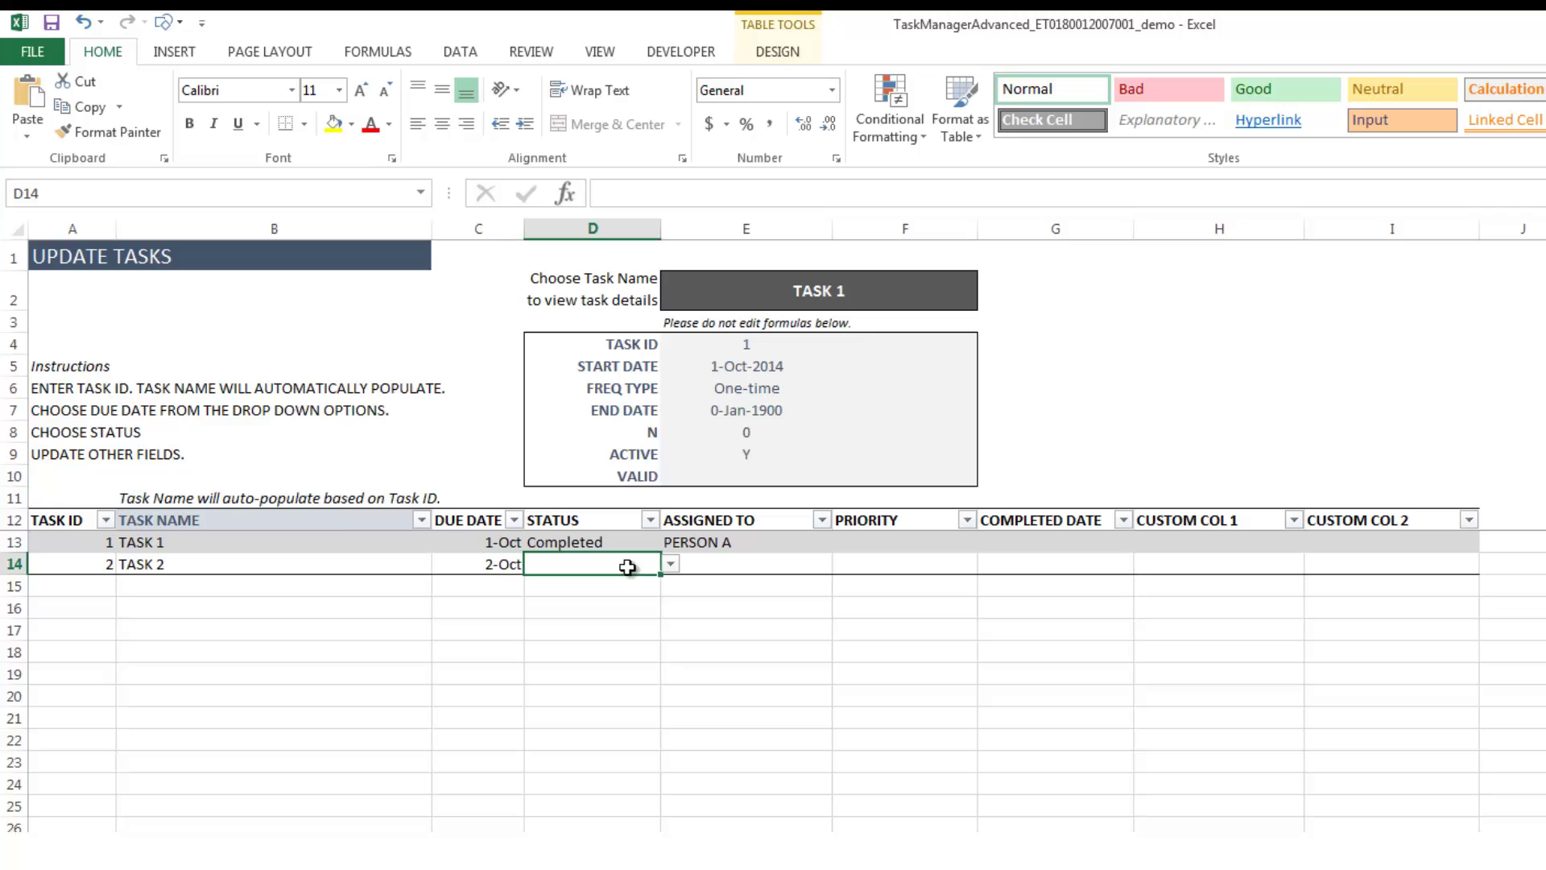
left_click(671, 563)
left_click(634, 598)
left_click(818, 551)
left_click(823, 563)
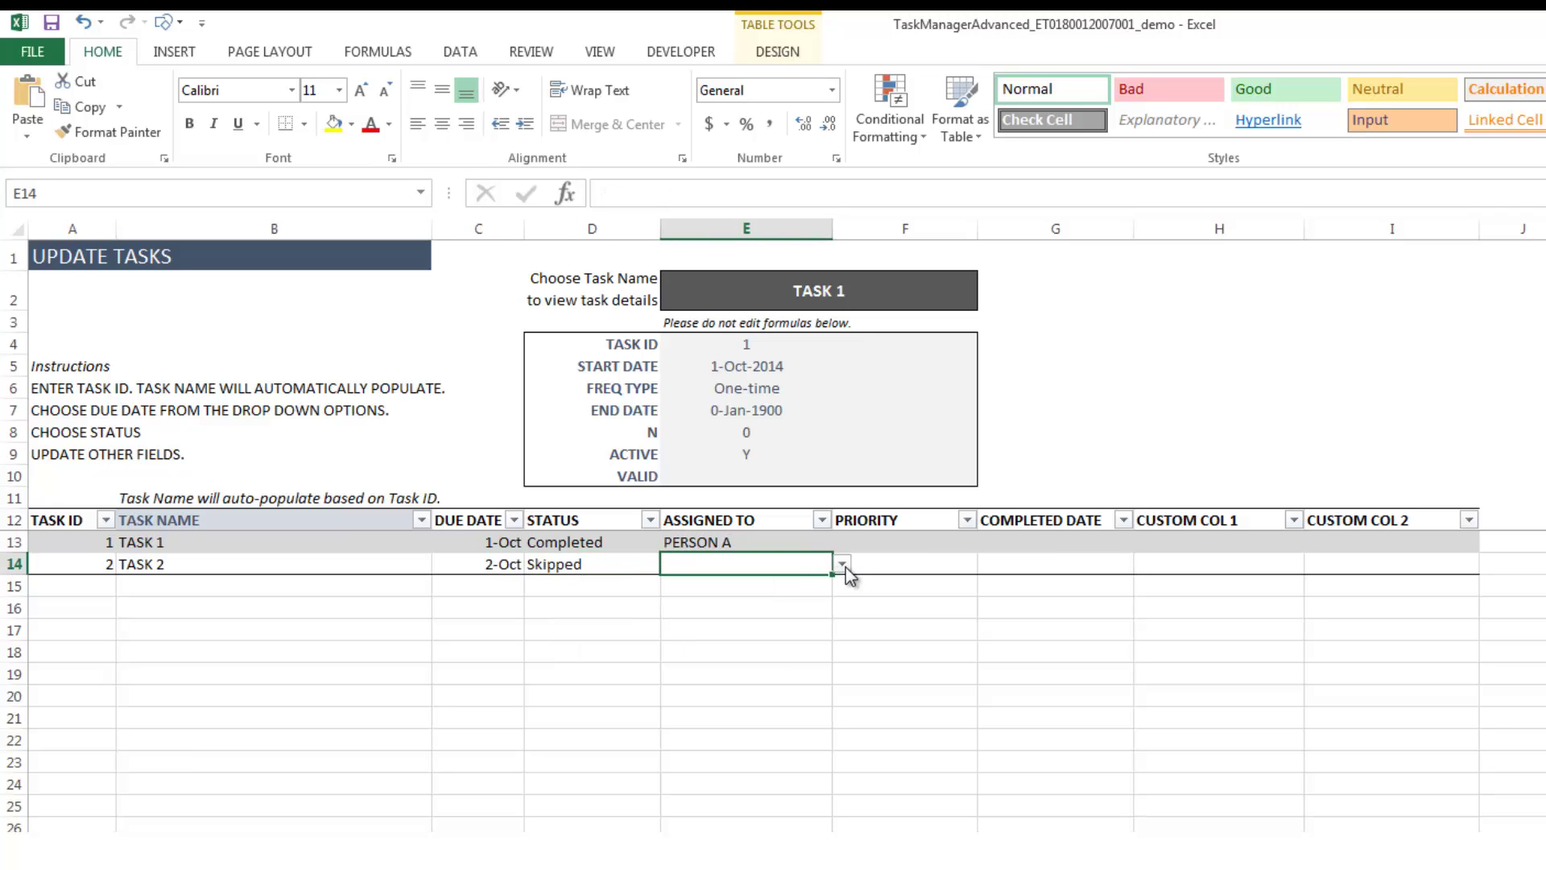
left_click(843, 566)
left_click(818, 598)
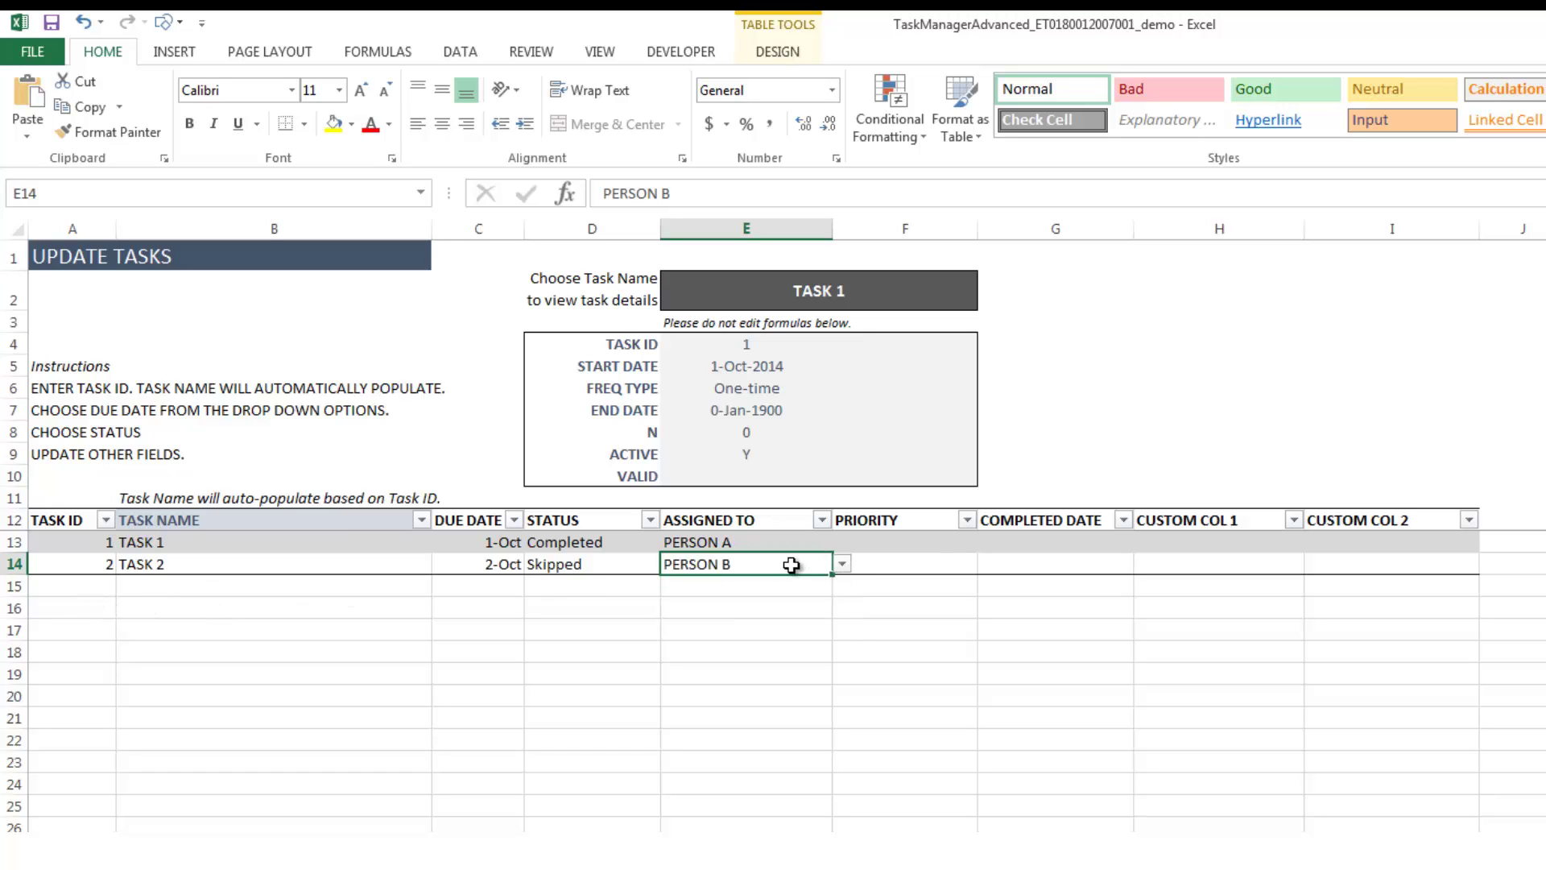
left_click(626, 568)
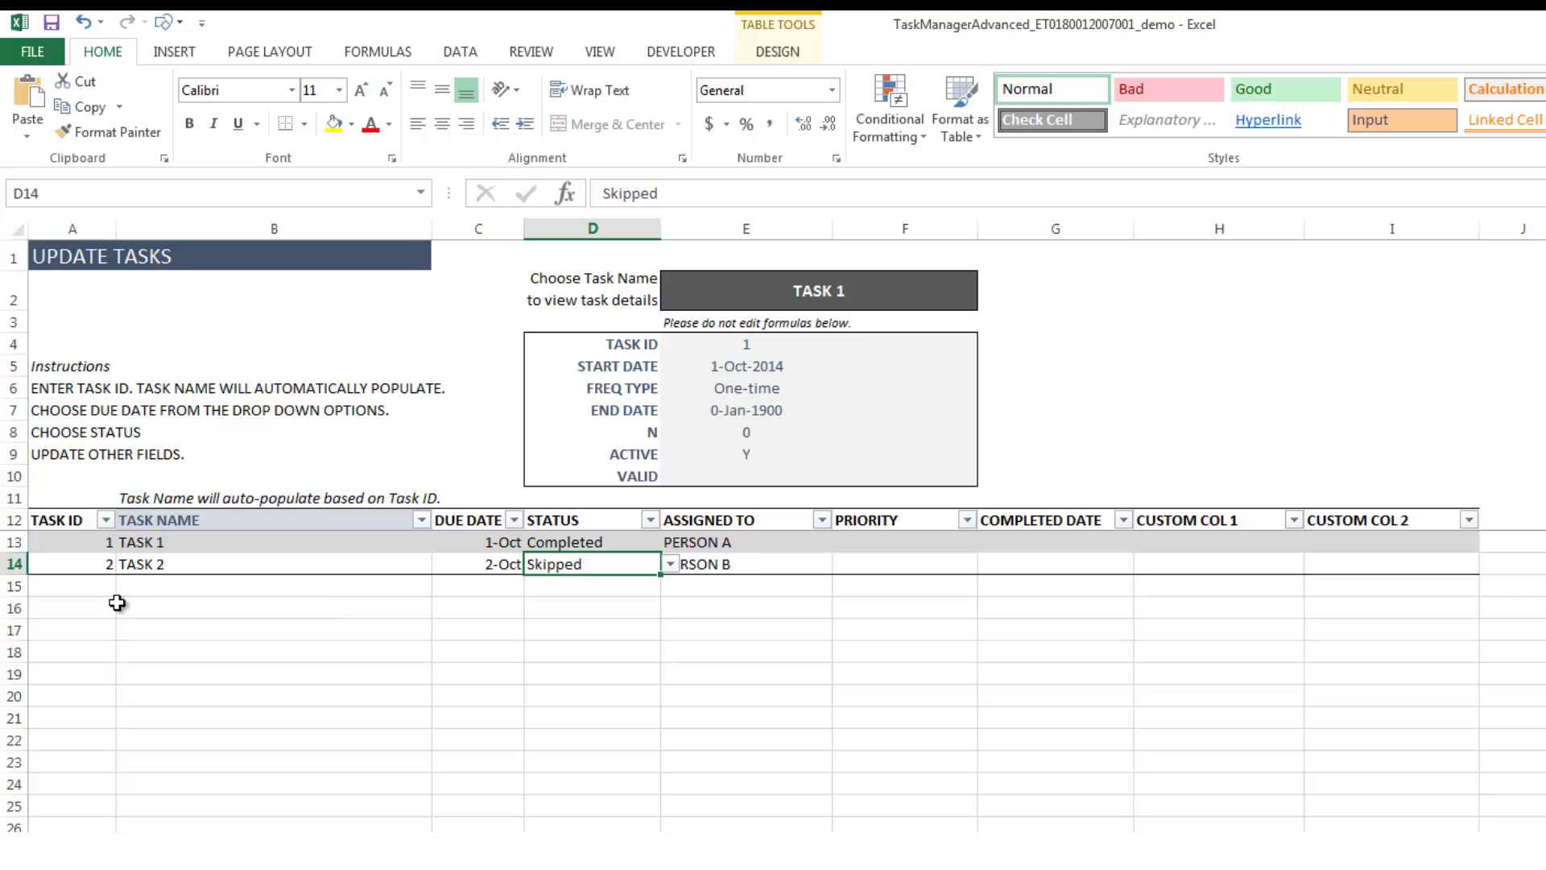
Log TASK 3 due 03-Oct-2014 as Unknown for PERSON C, then view the occurrence report
left_click(99, 586)
type("3")
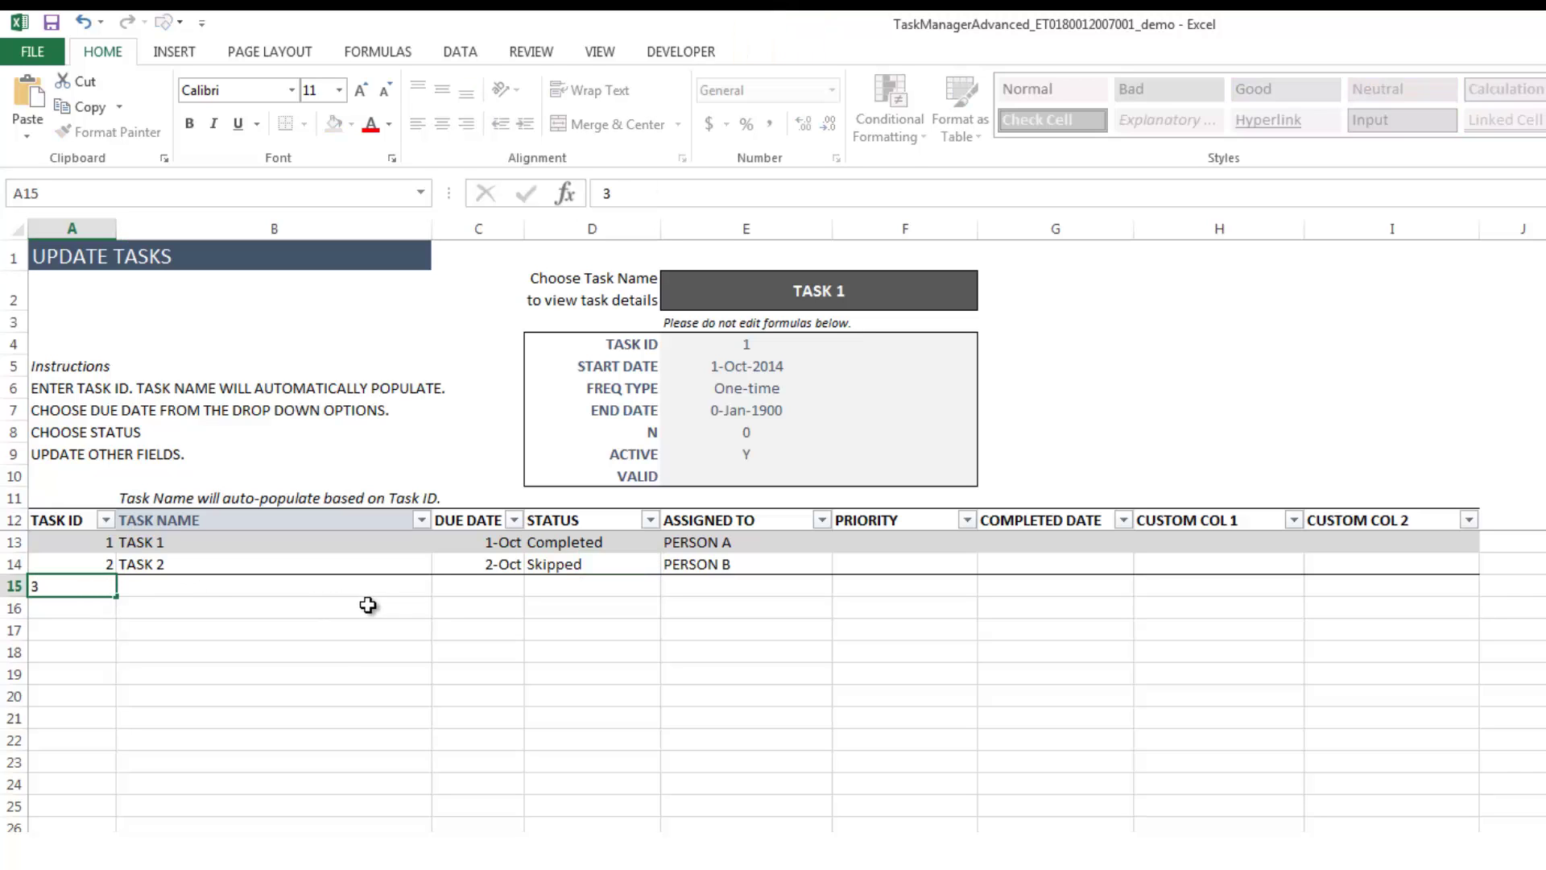
left_click(426, 589)
left_click(493, 588)
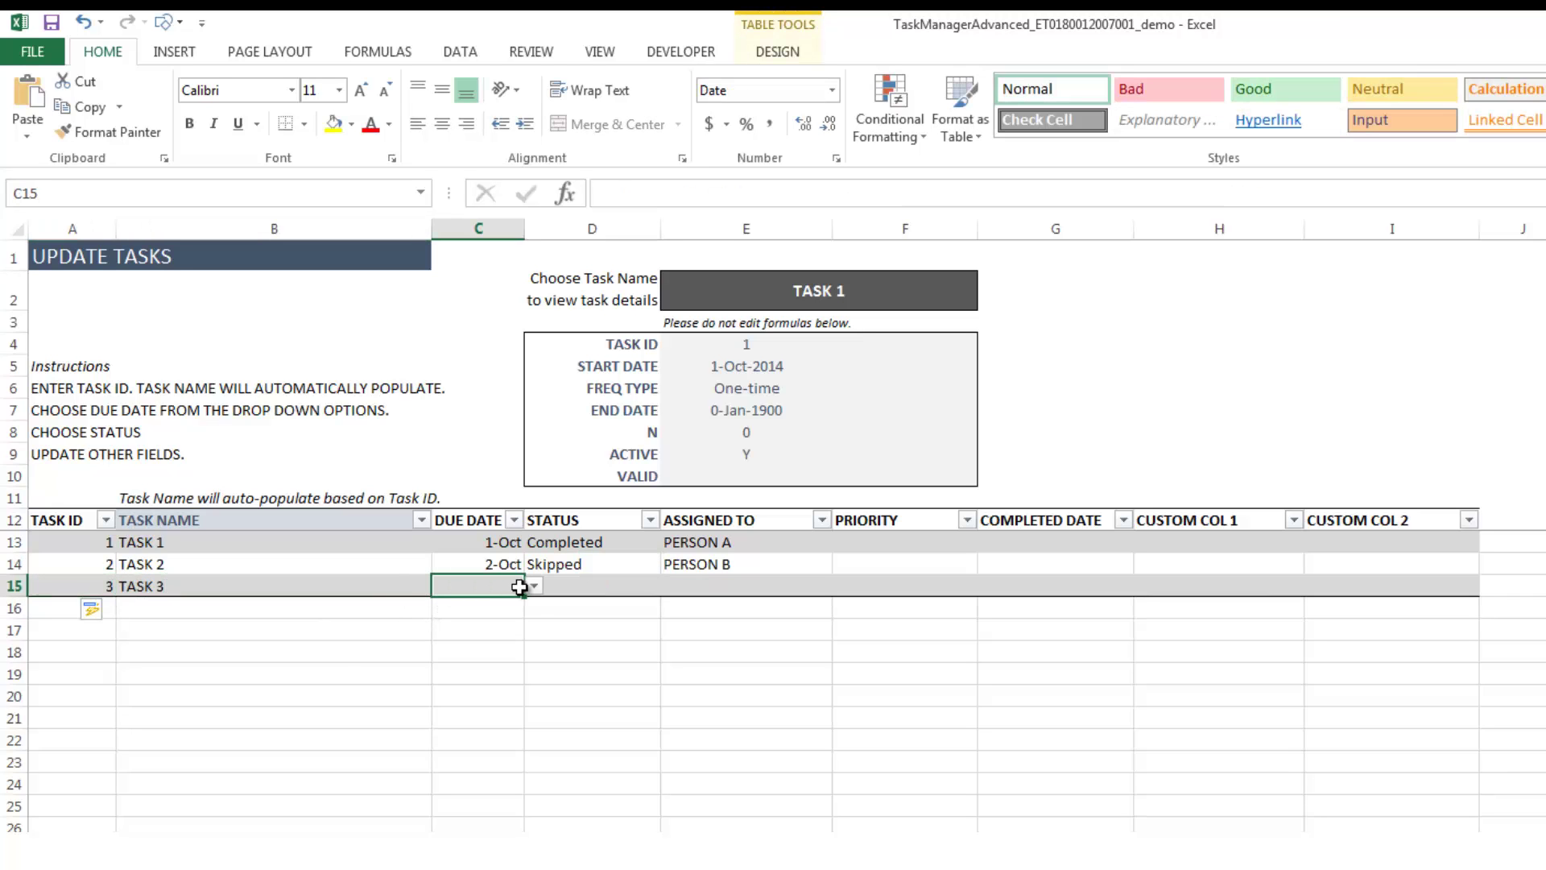
left_click(536, 587)
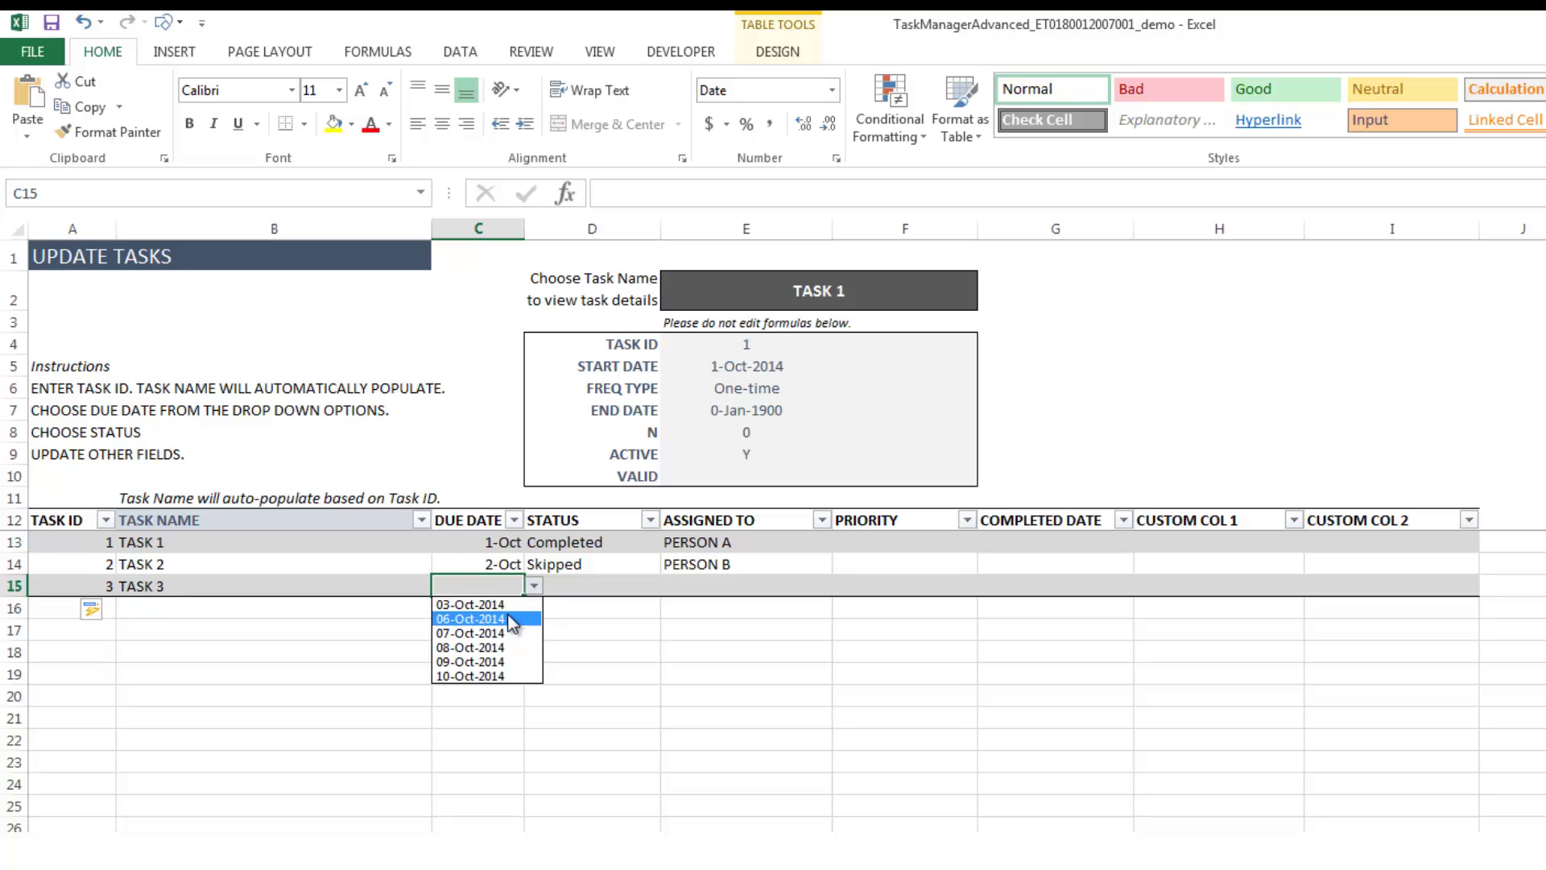
left_click(509, 610)
left_click(636, 586)
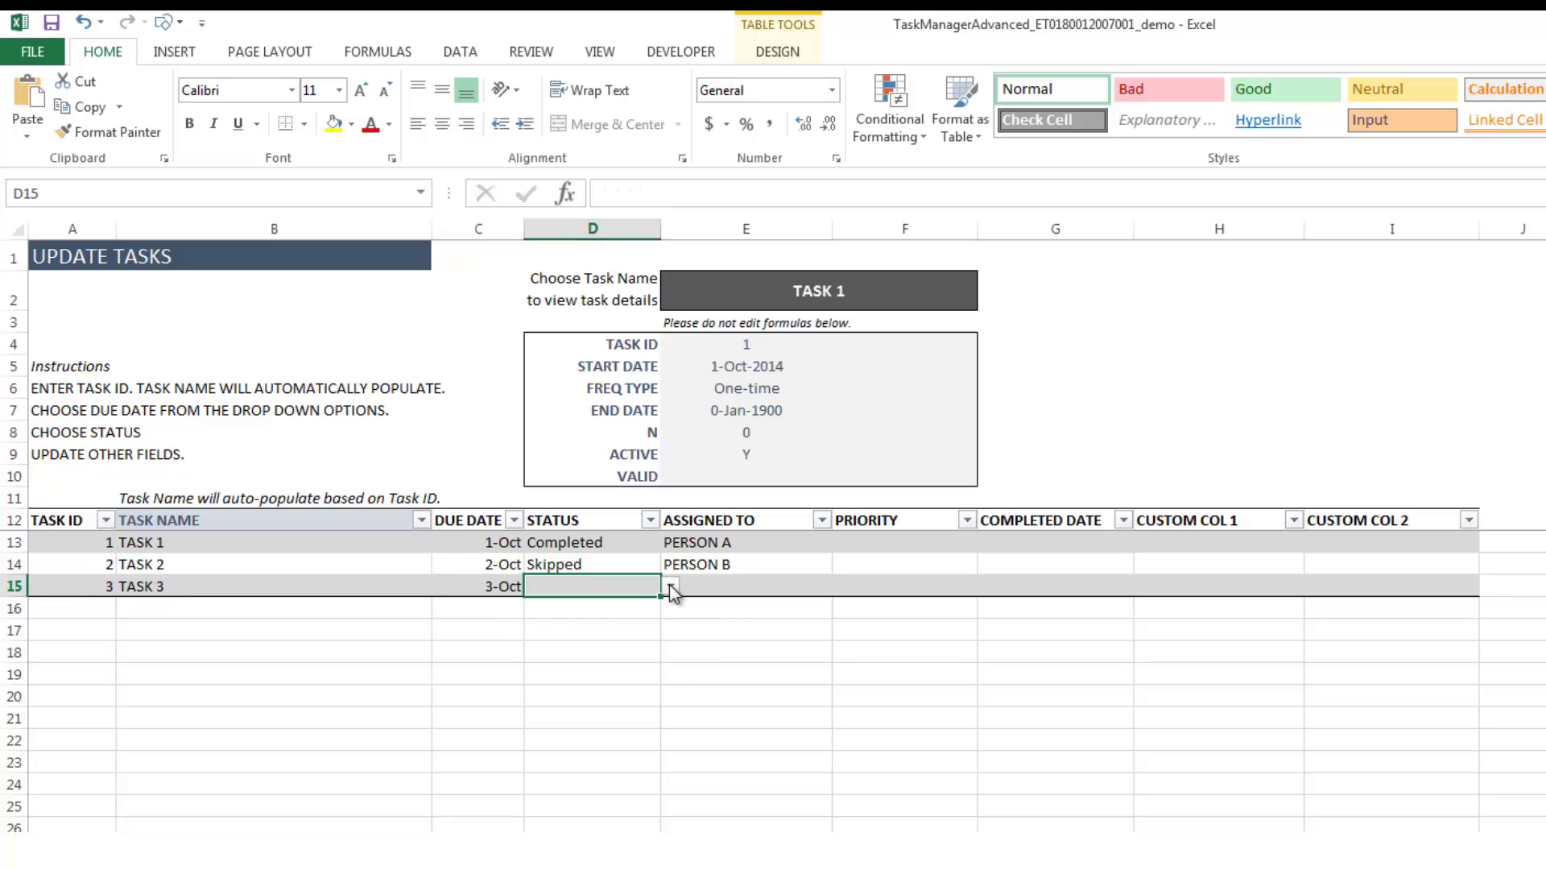
left_click(670, 586)
left_click(629, 690)
left_click(806, 585)
left_click(840, 588)
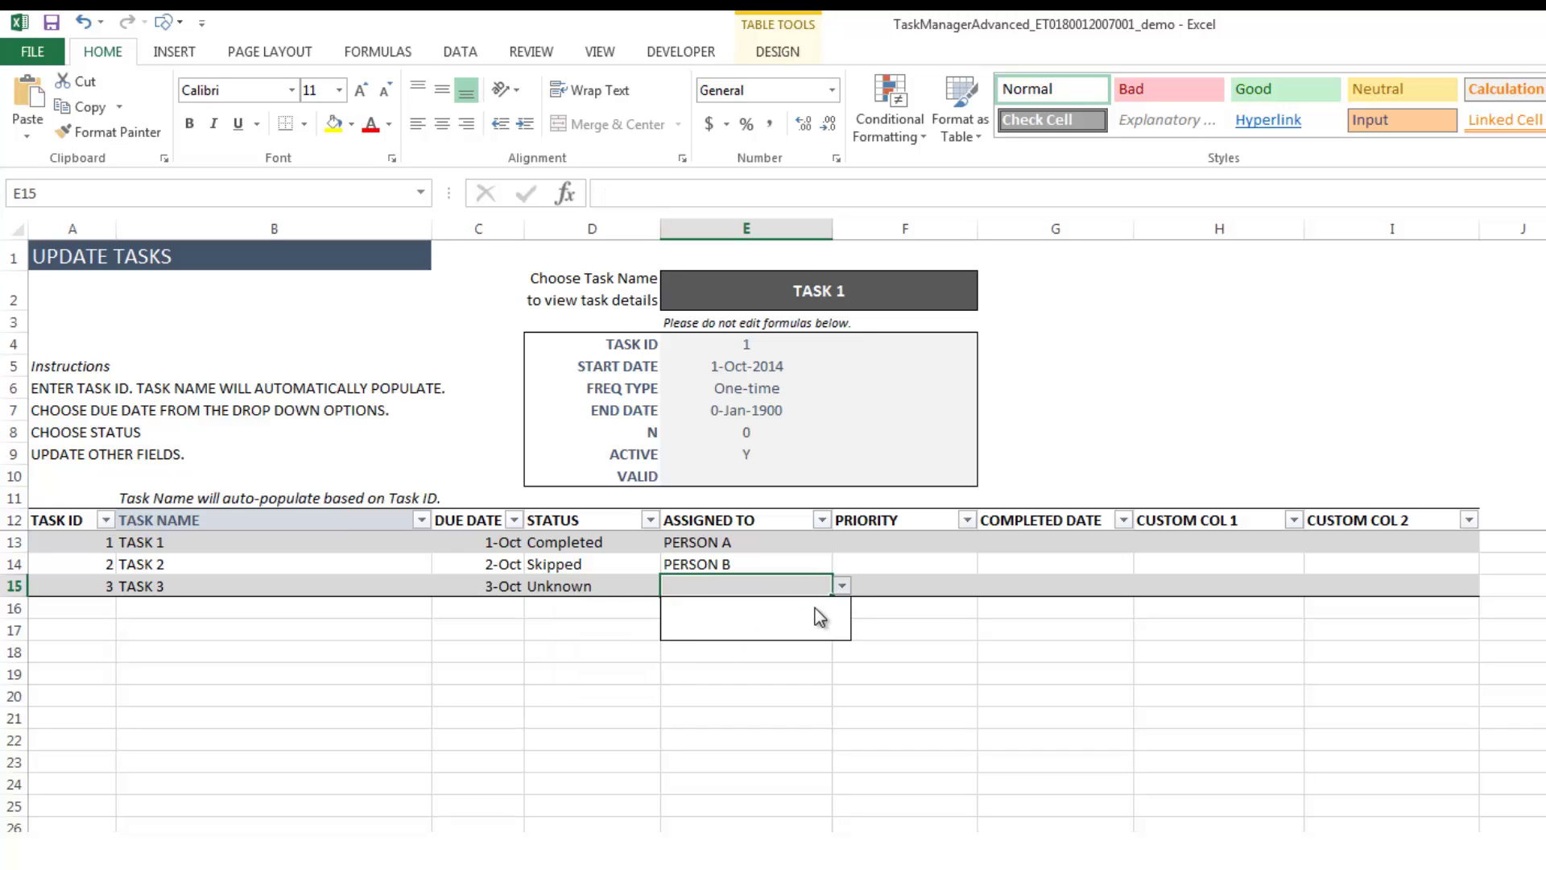
key("Escape")
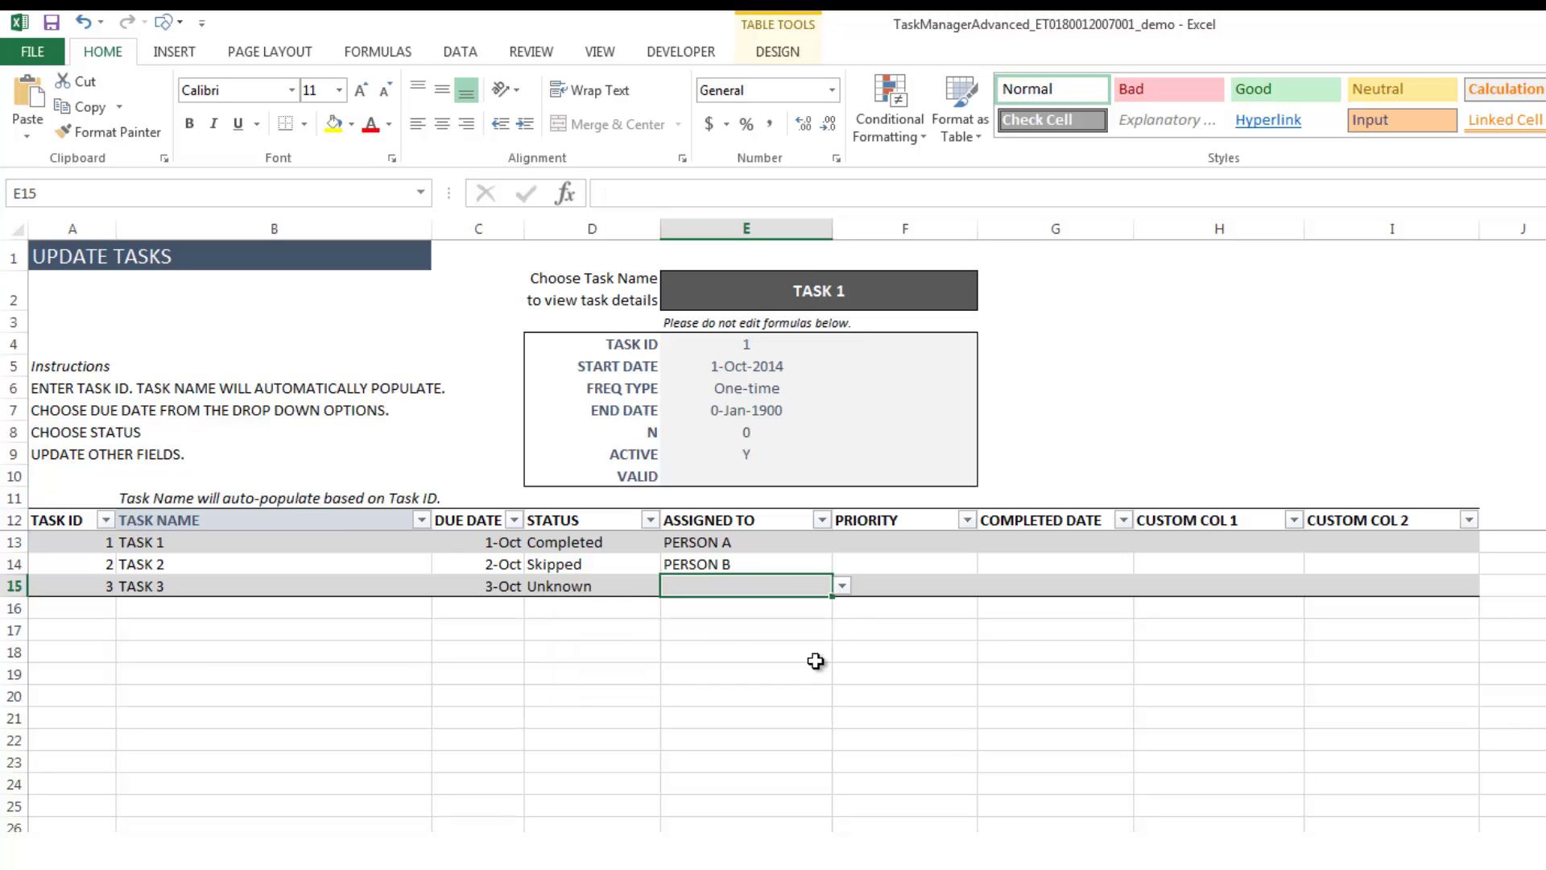
left_click(842, 586)
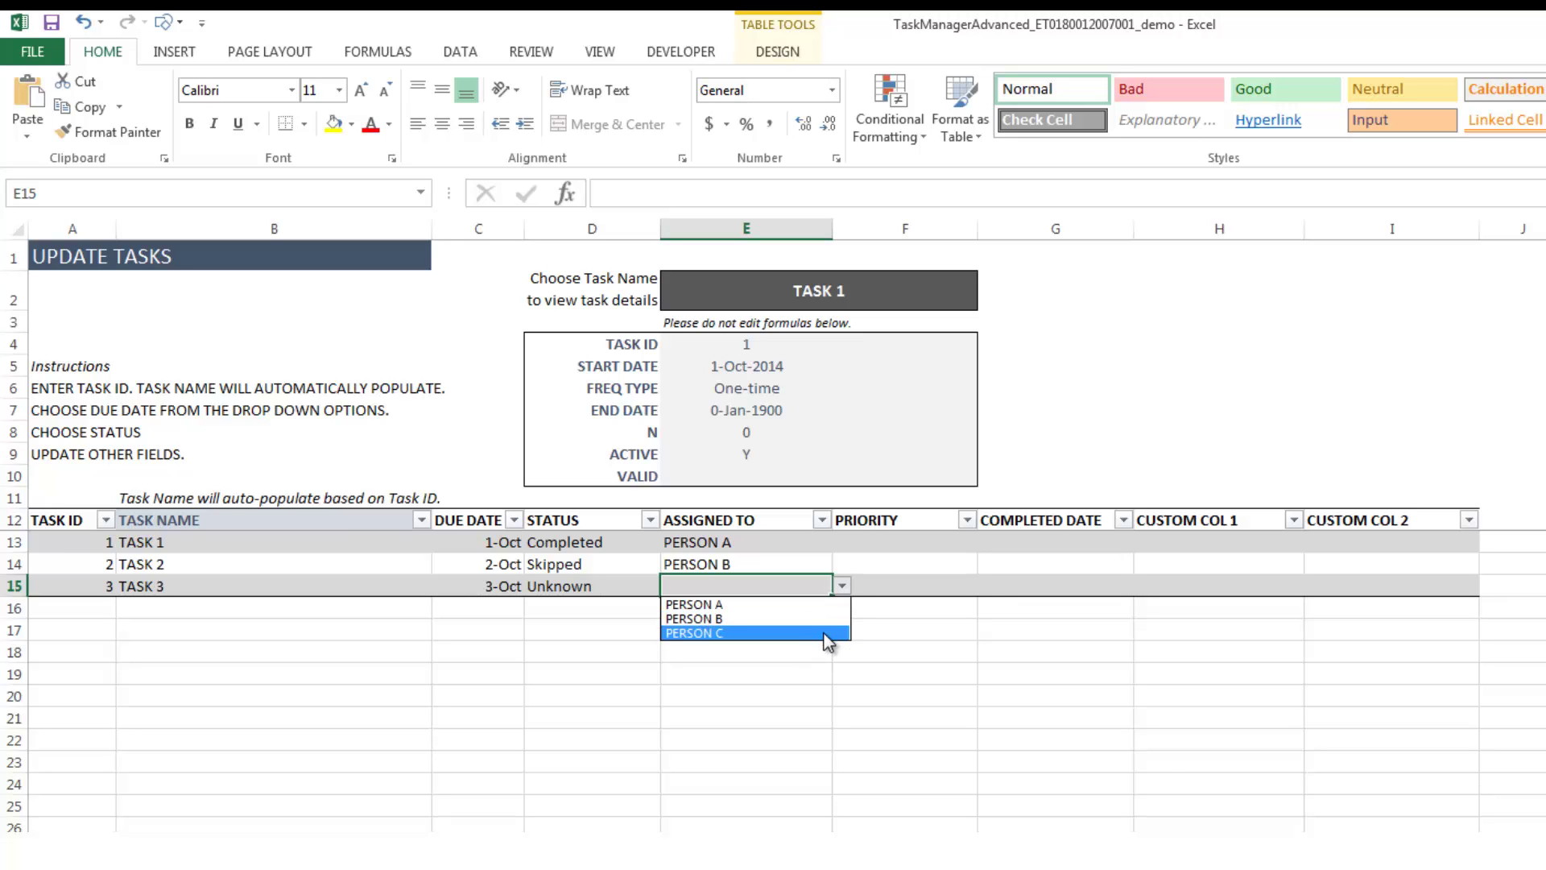
key("Escape")
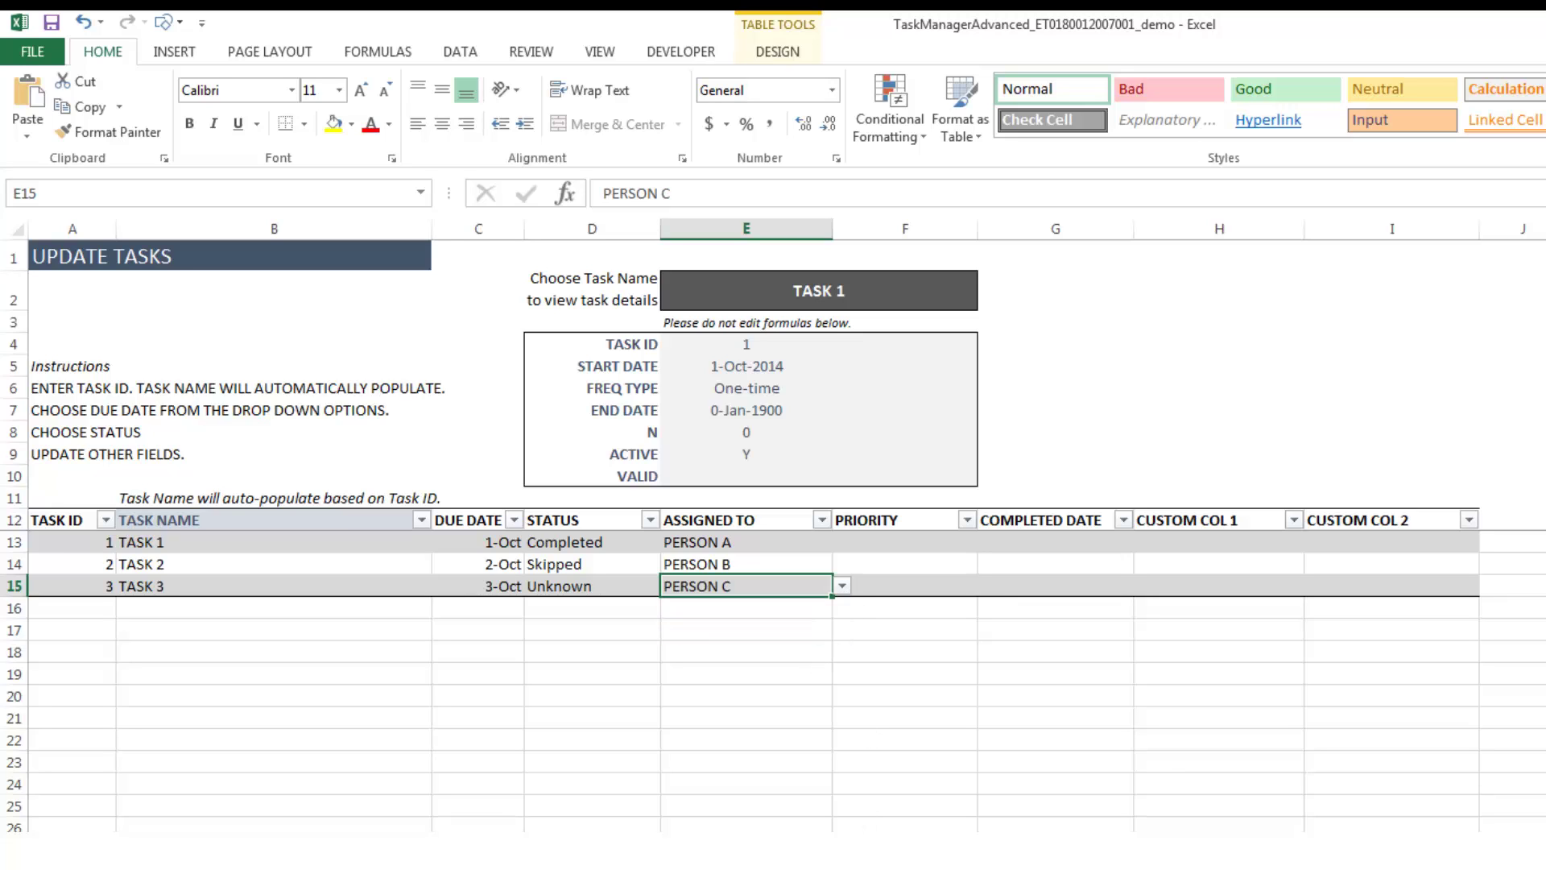
key("ctrl+Page_Down")
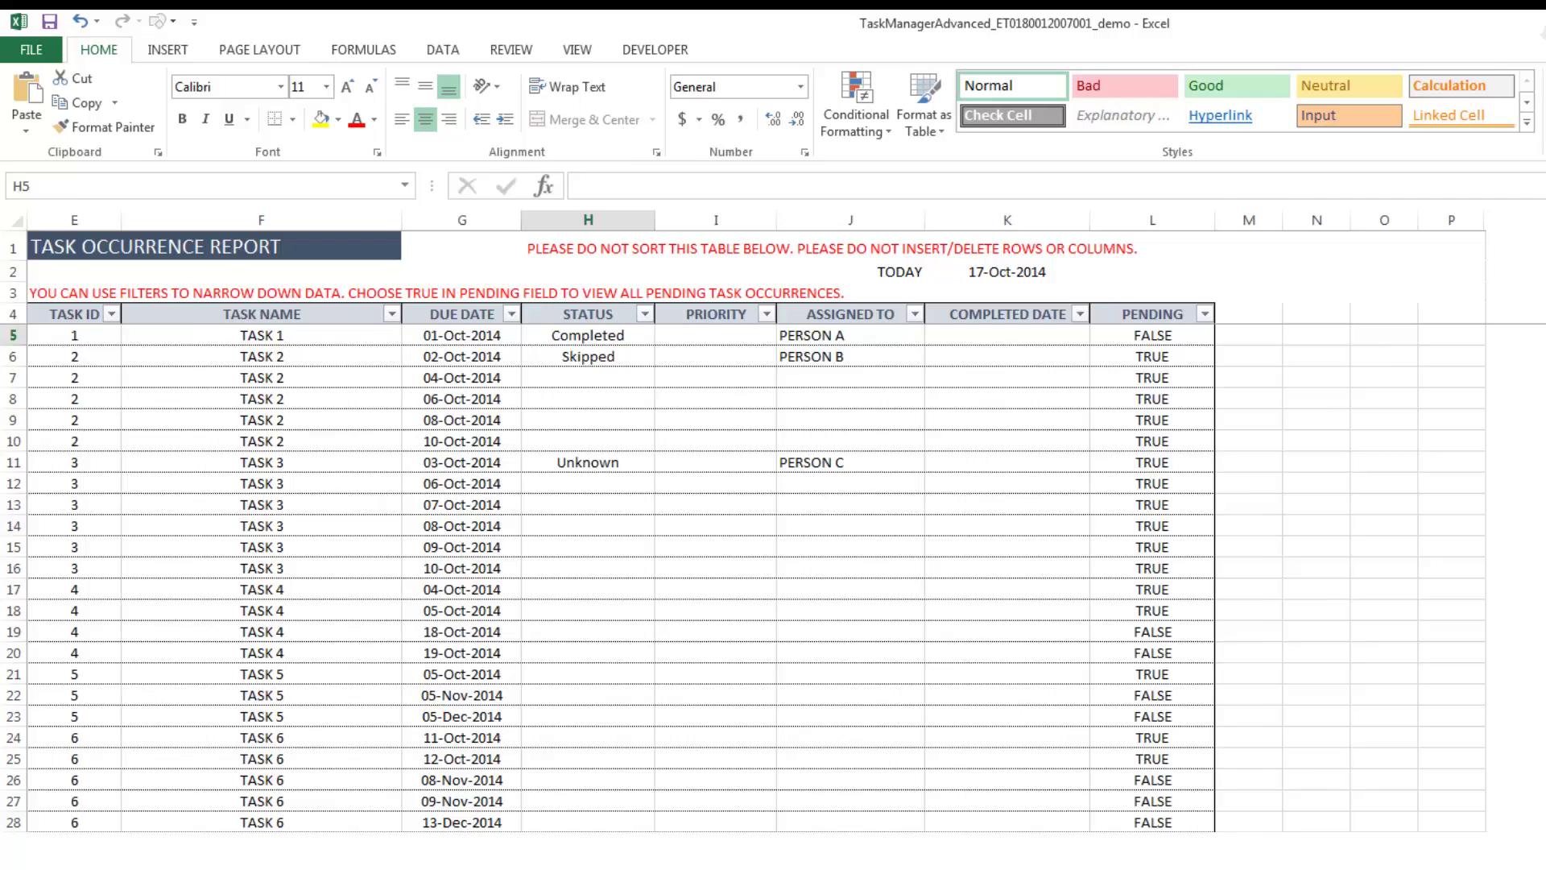
Show the dashboard with 16 pending occurrences, TASK 1 Completed and TASK 2 Skipped
key("ctrl+Page_Up")
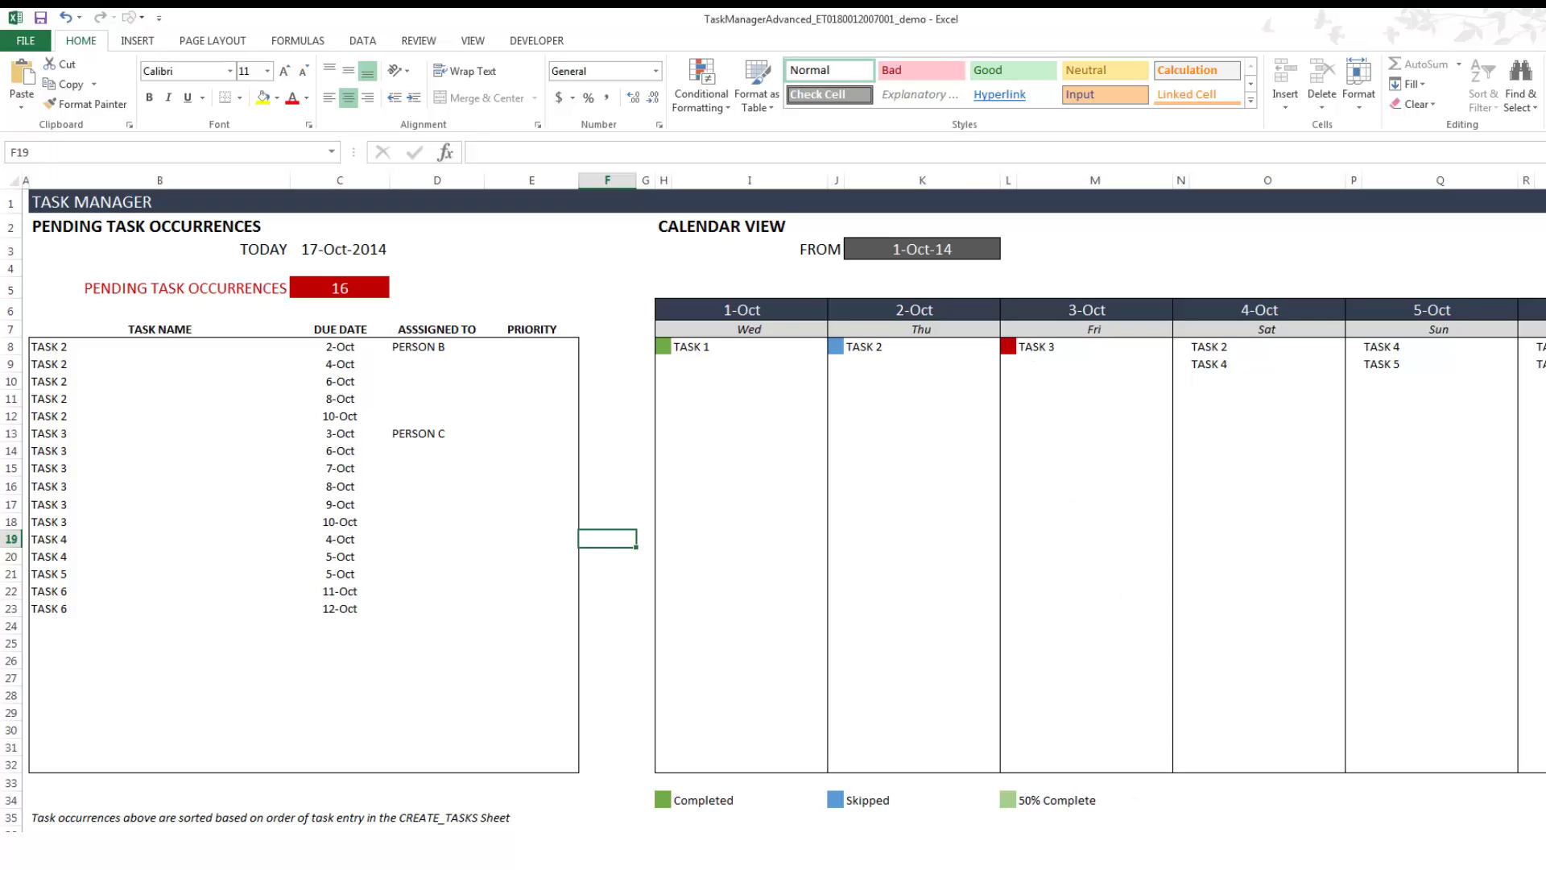
Scroll the calendar right, then go back to the UPDATE_TASKS sheet
scroll(967, 482, "right", 3)
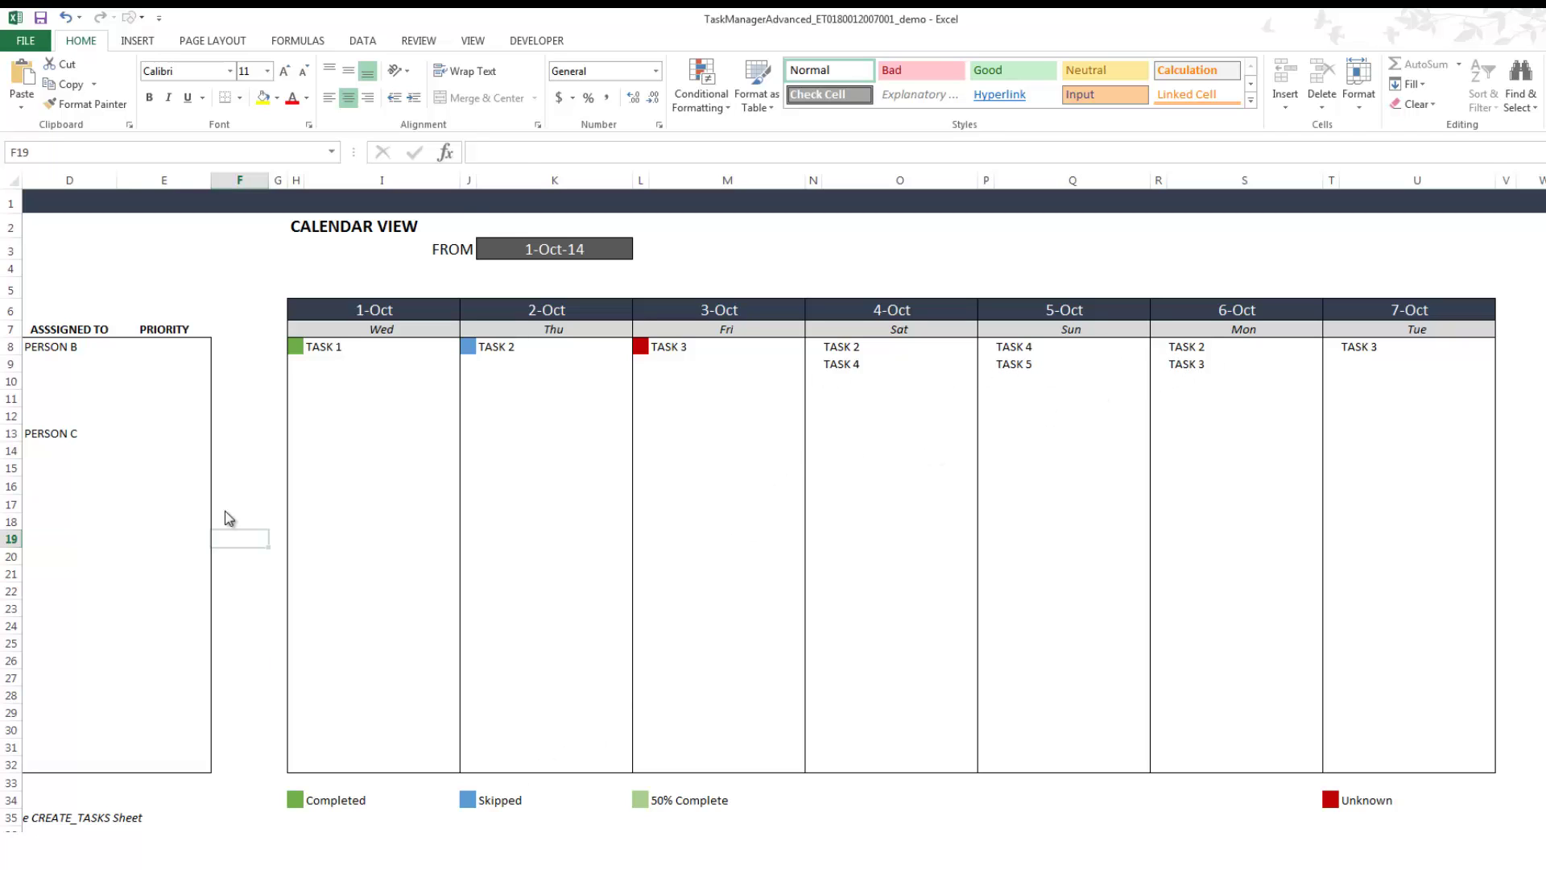
key("ctrl+Page_Up")
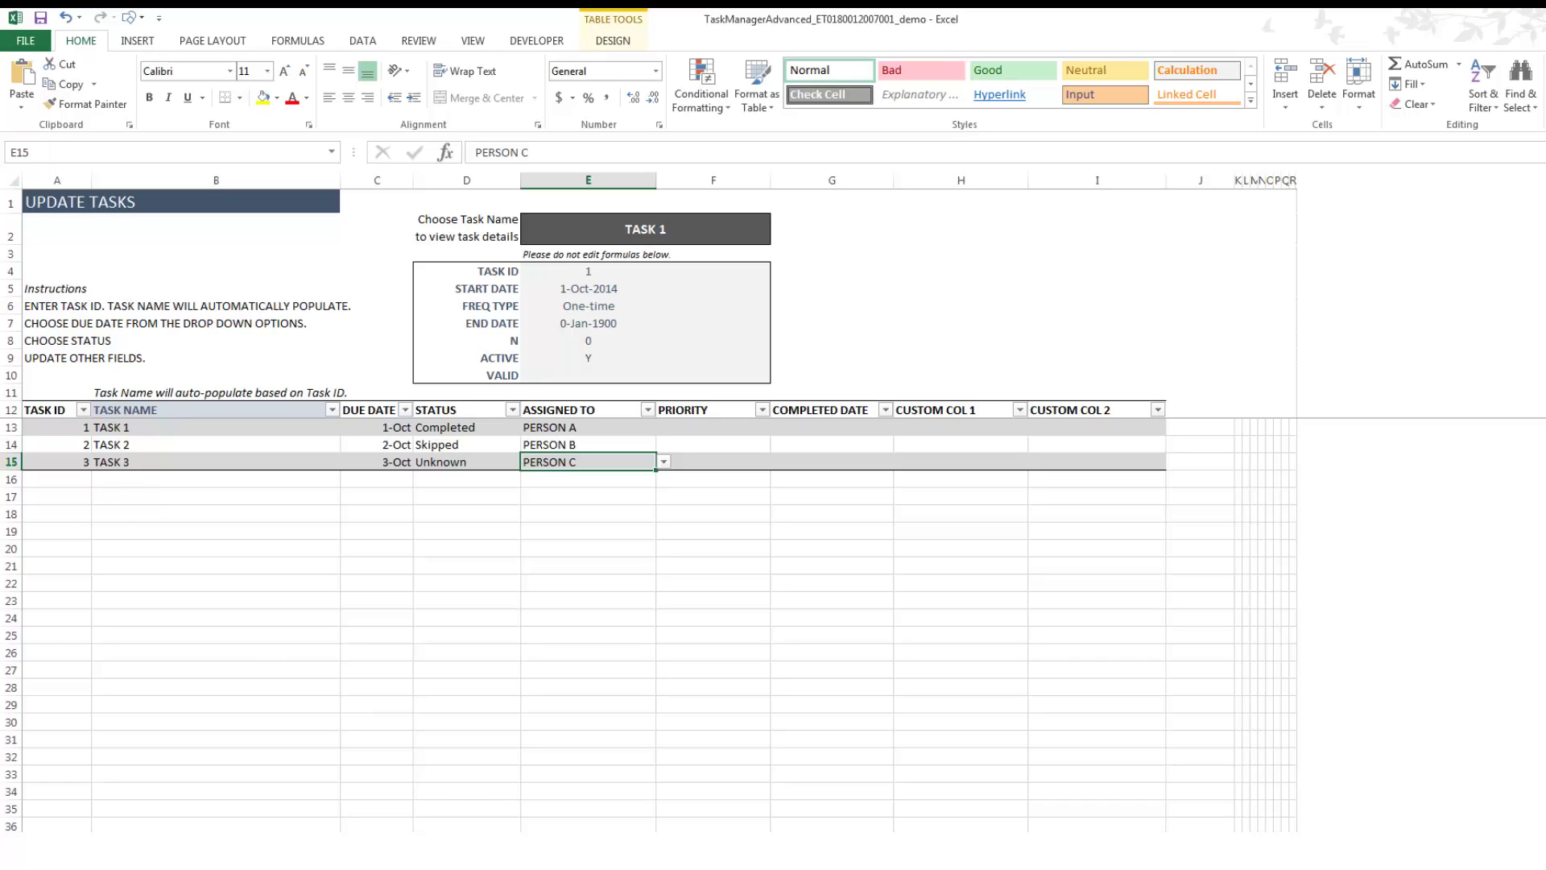
Add a fourth update row for TASK 2 with due date 04-Oct-2014
left_click(54, 482)
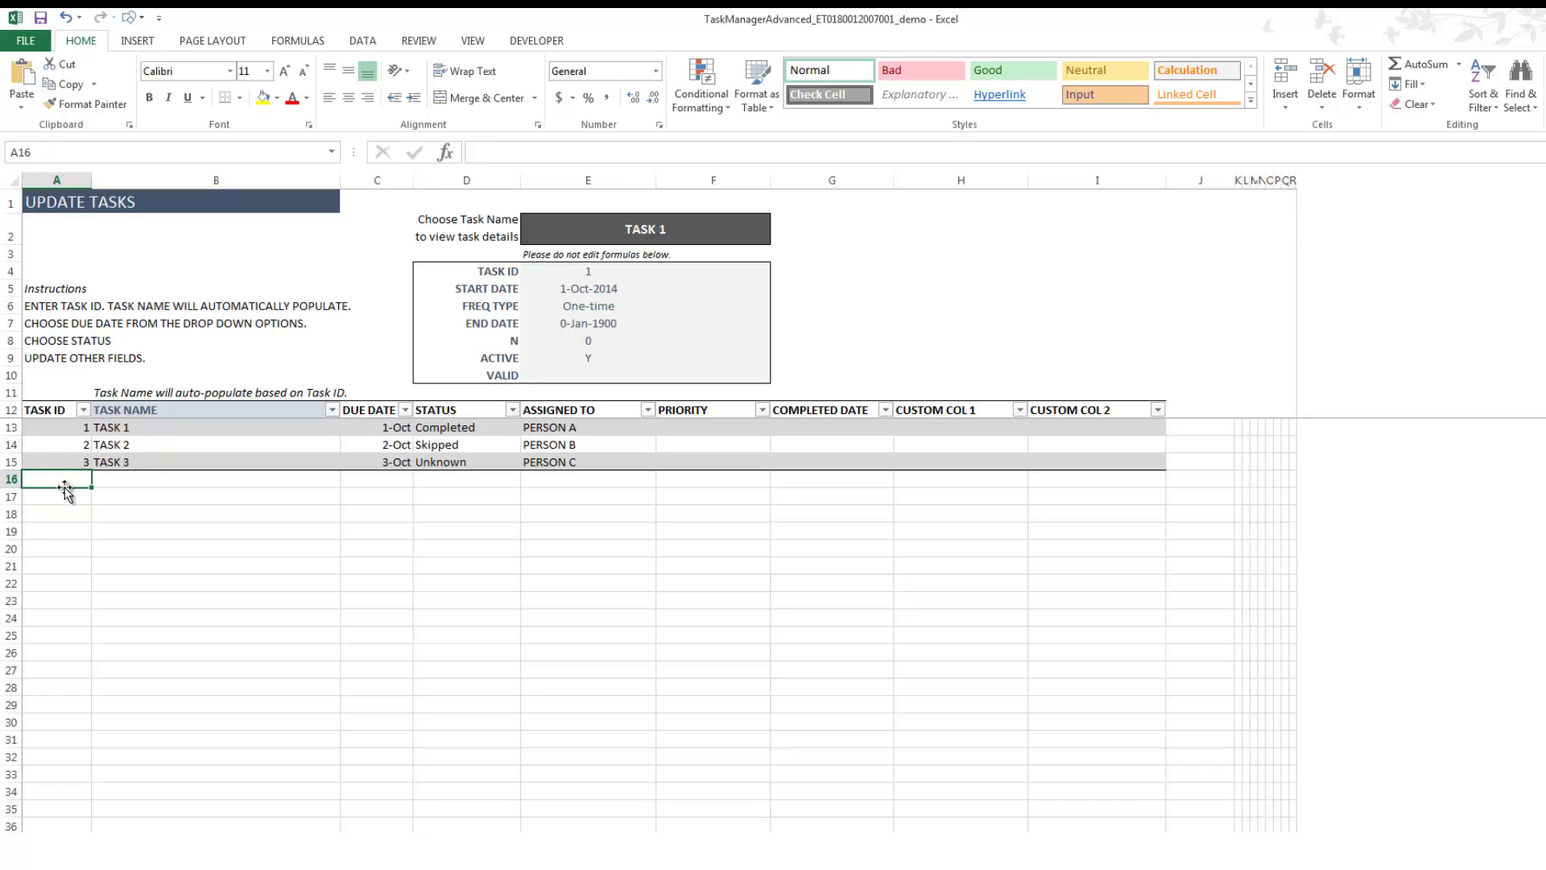
type("4")
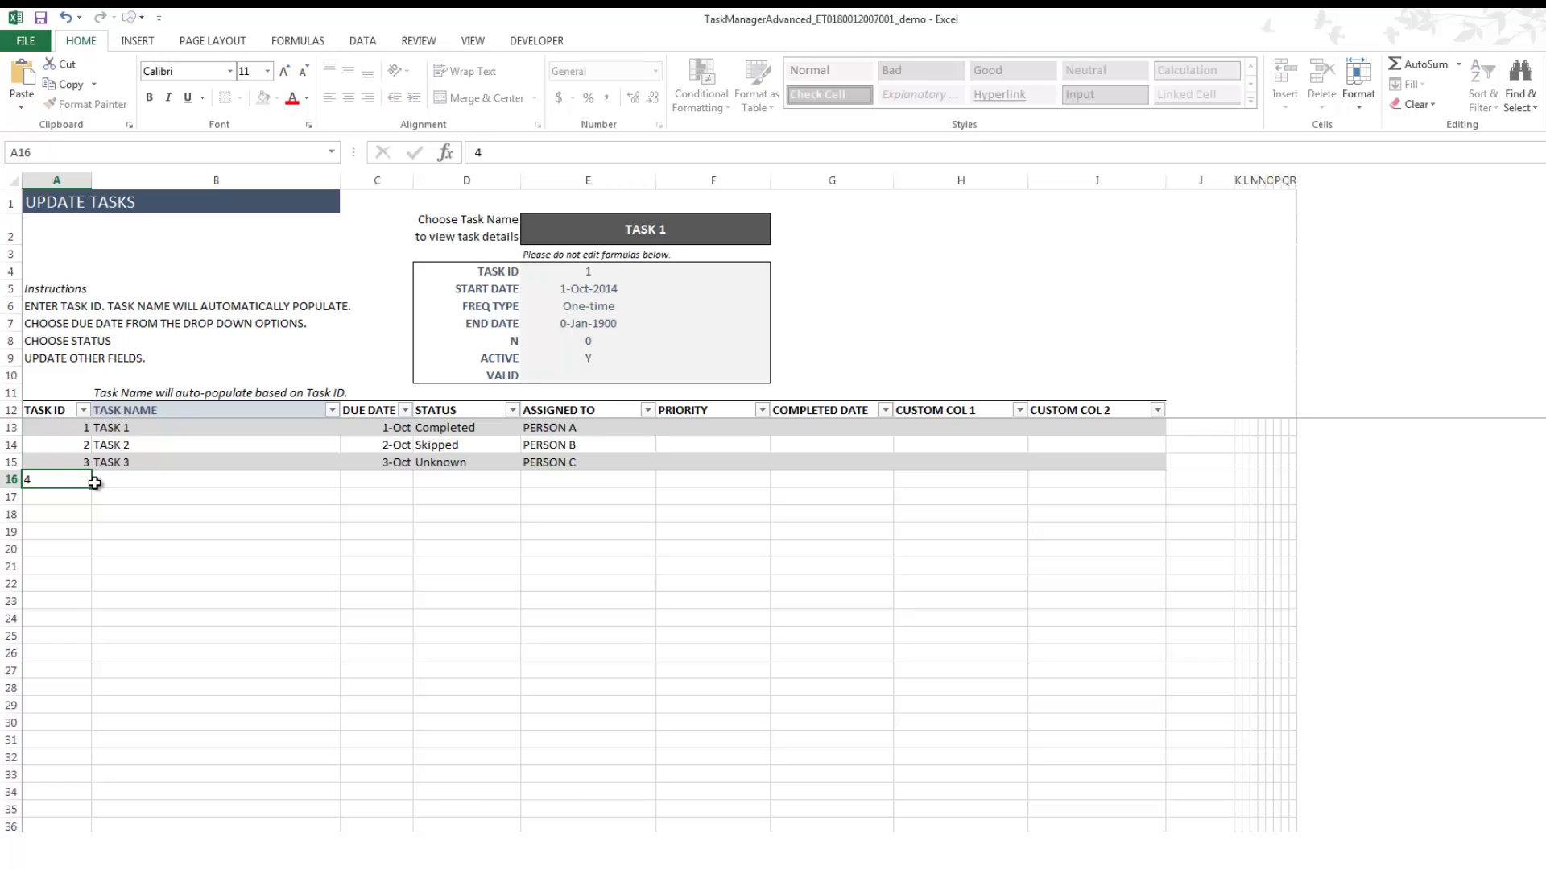
key("Return")
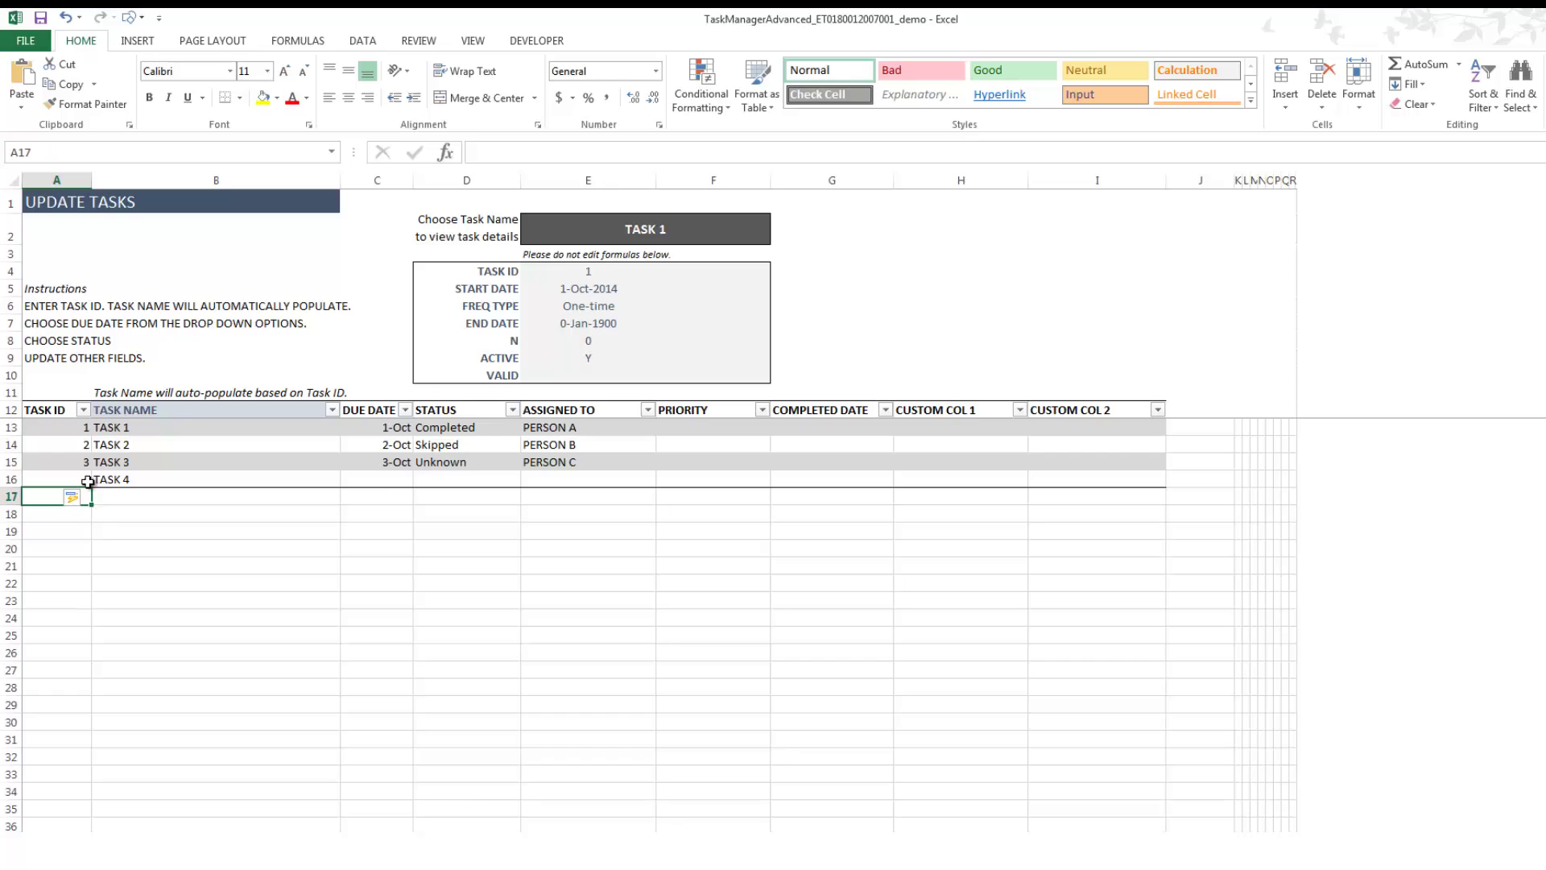
left_click(84, 479)
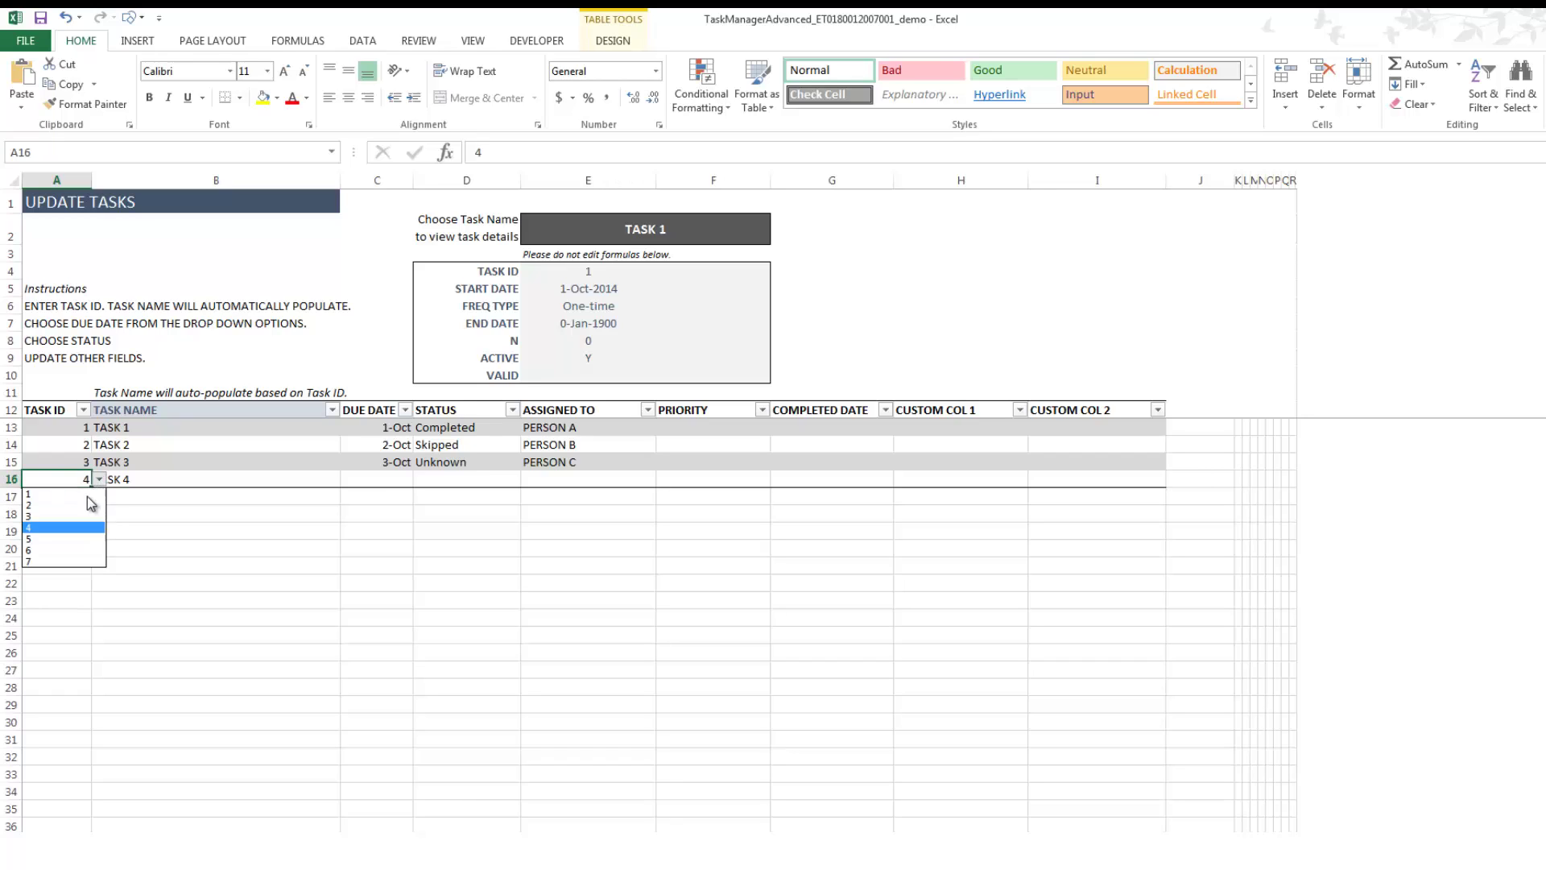
left_click(99, 479)
key("Escape")
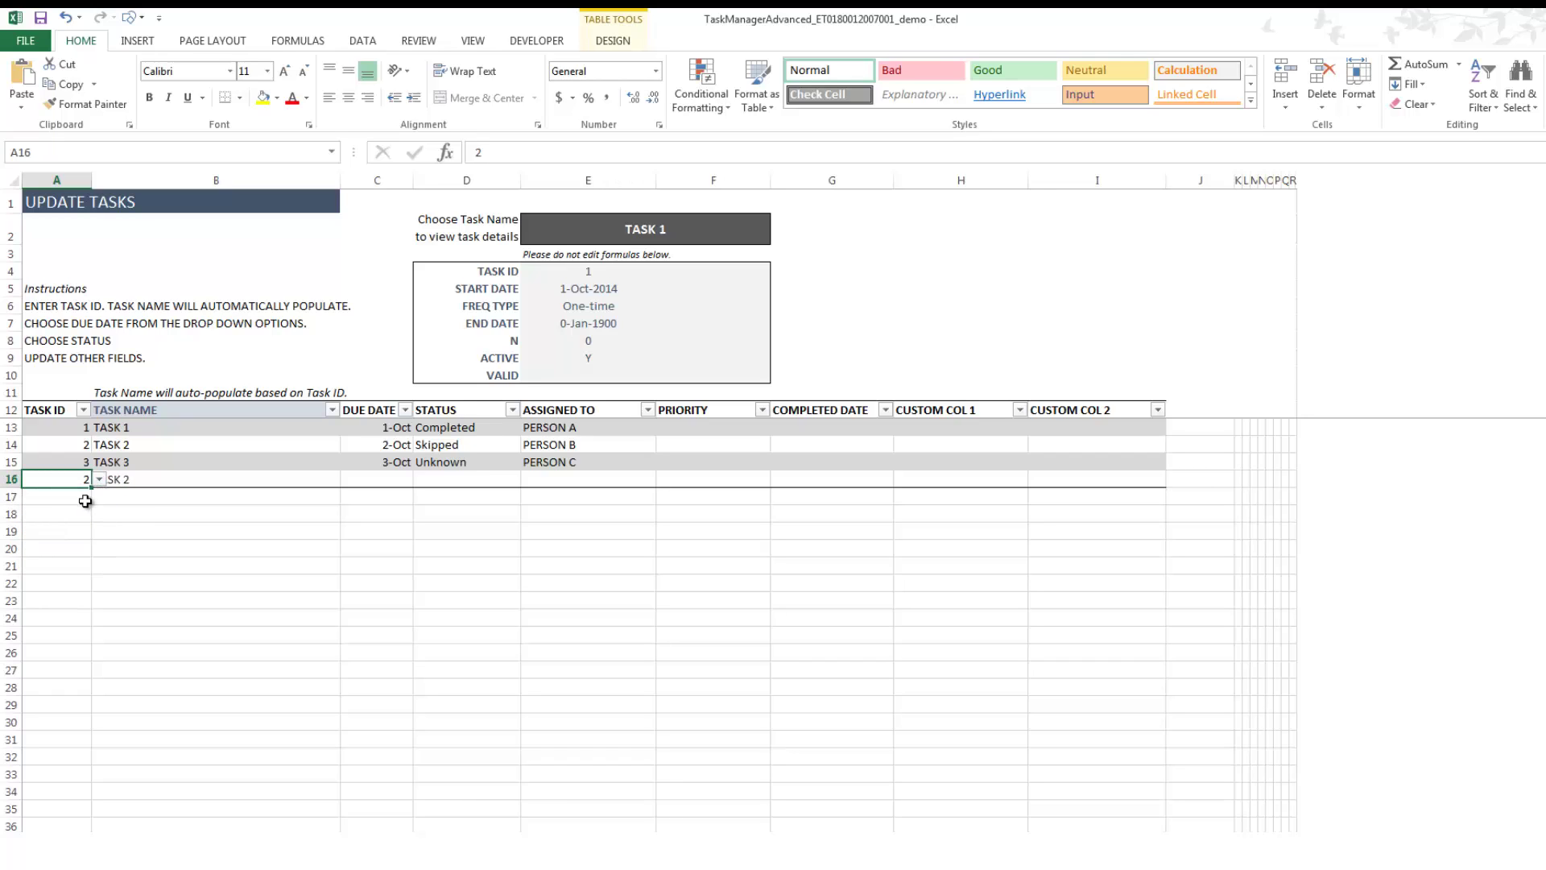
left_click(407, 481)
left_click(421, 480)
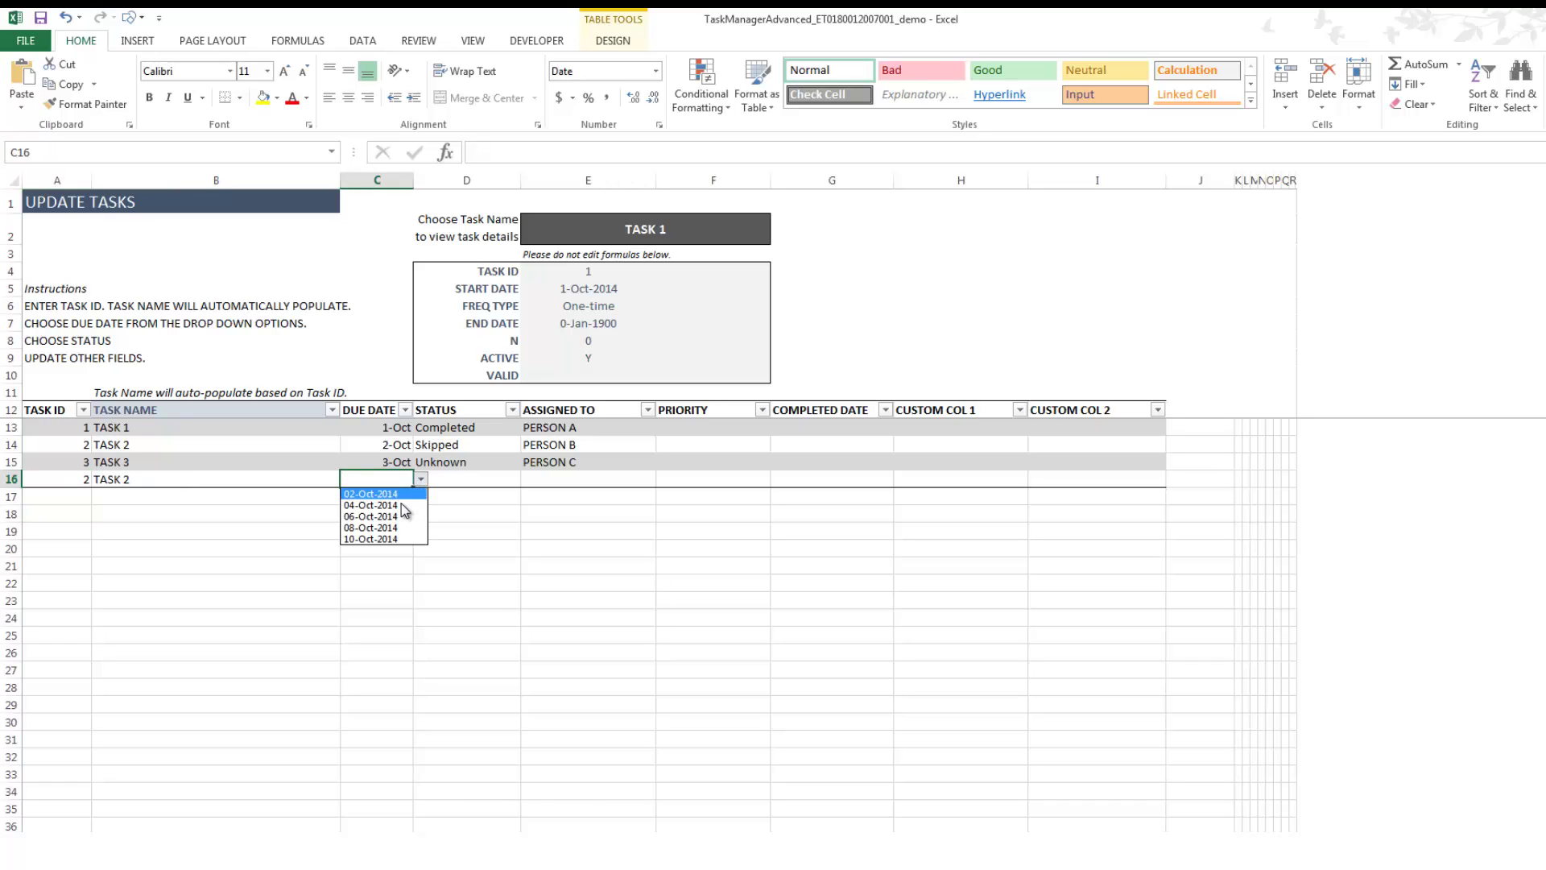
left_click(404, 506)
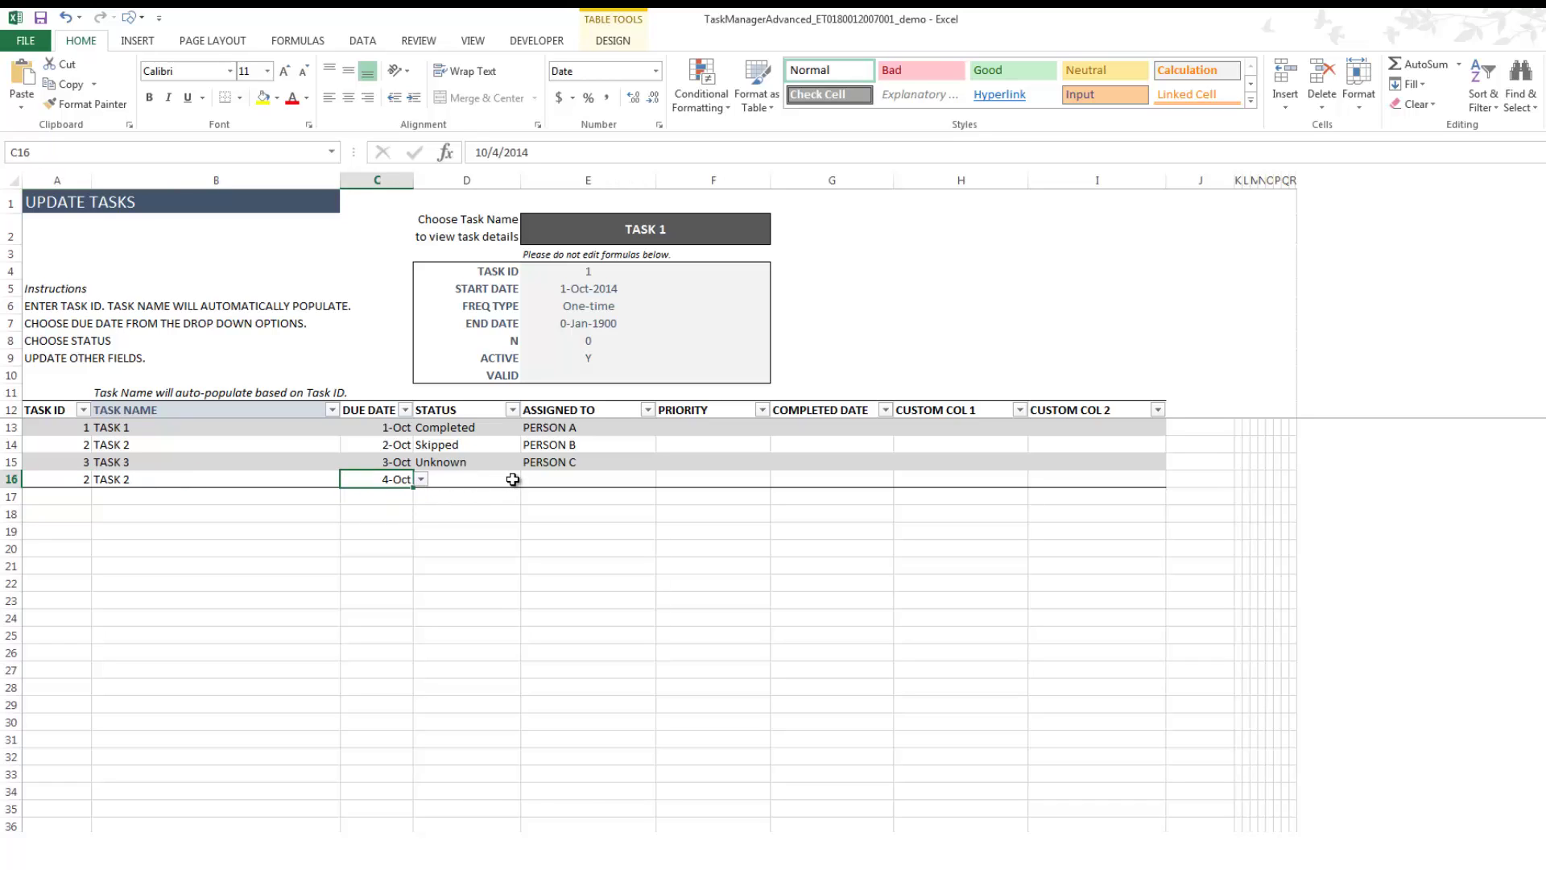
Mark the entry 50% Complete, assign it to PERSON A, and view the dashboard calendar
left_click(516, 482)
left_click(528, 479)
left_click(505, 523)
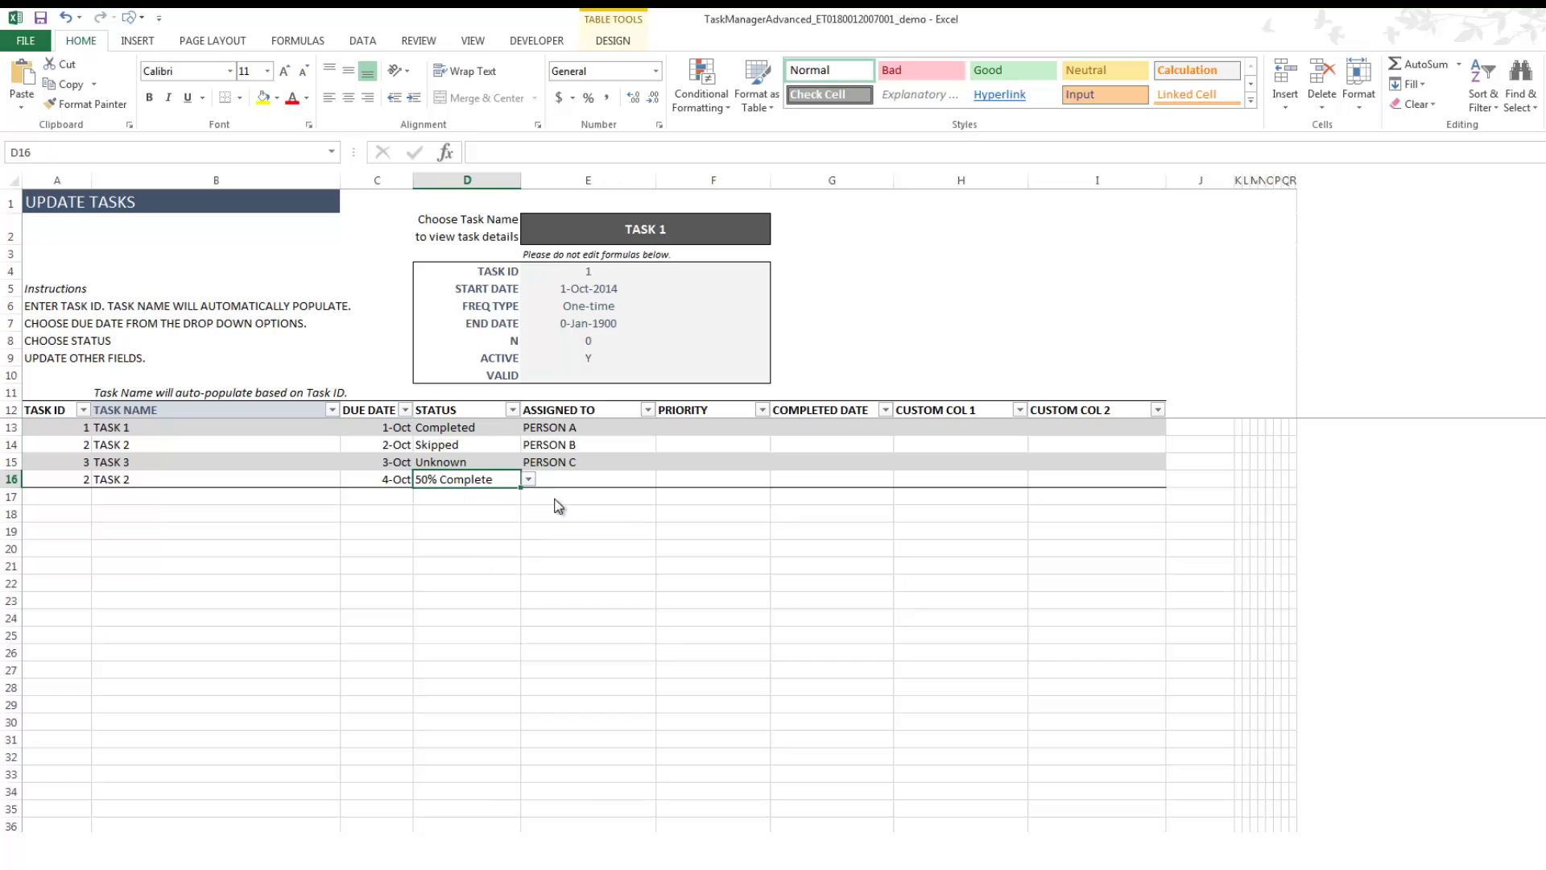
left_click(590, 478)
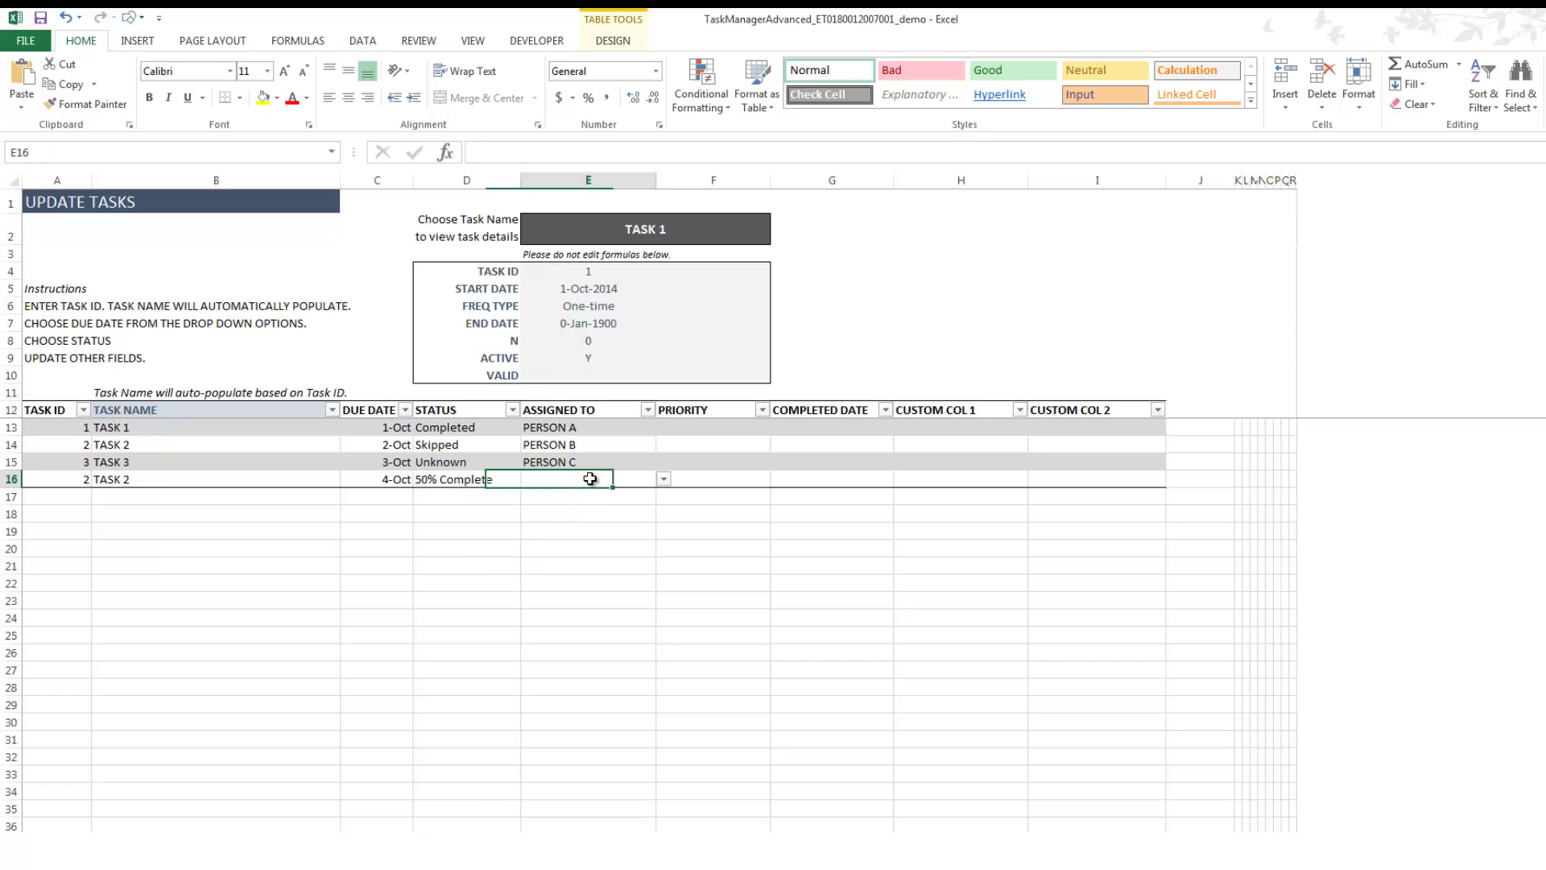
left_click(664, 479)
left_click(552, 497)
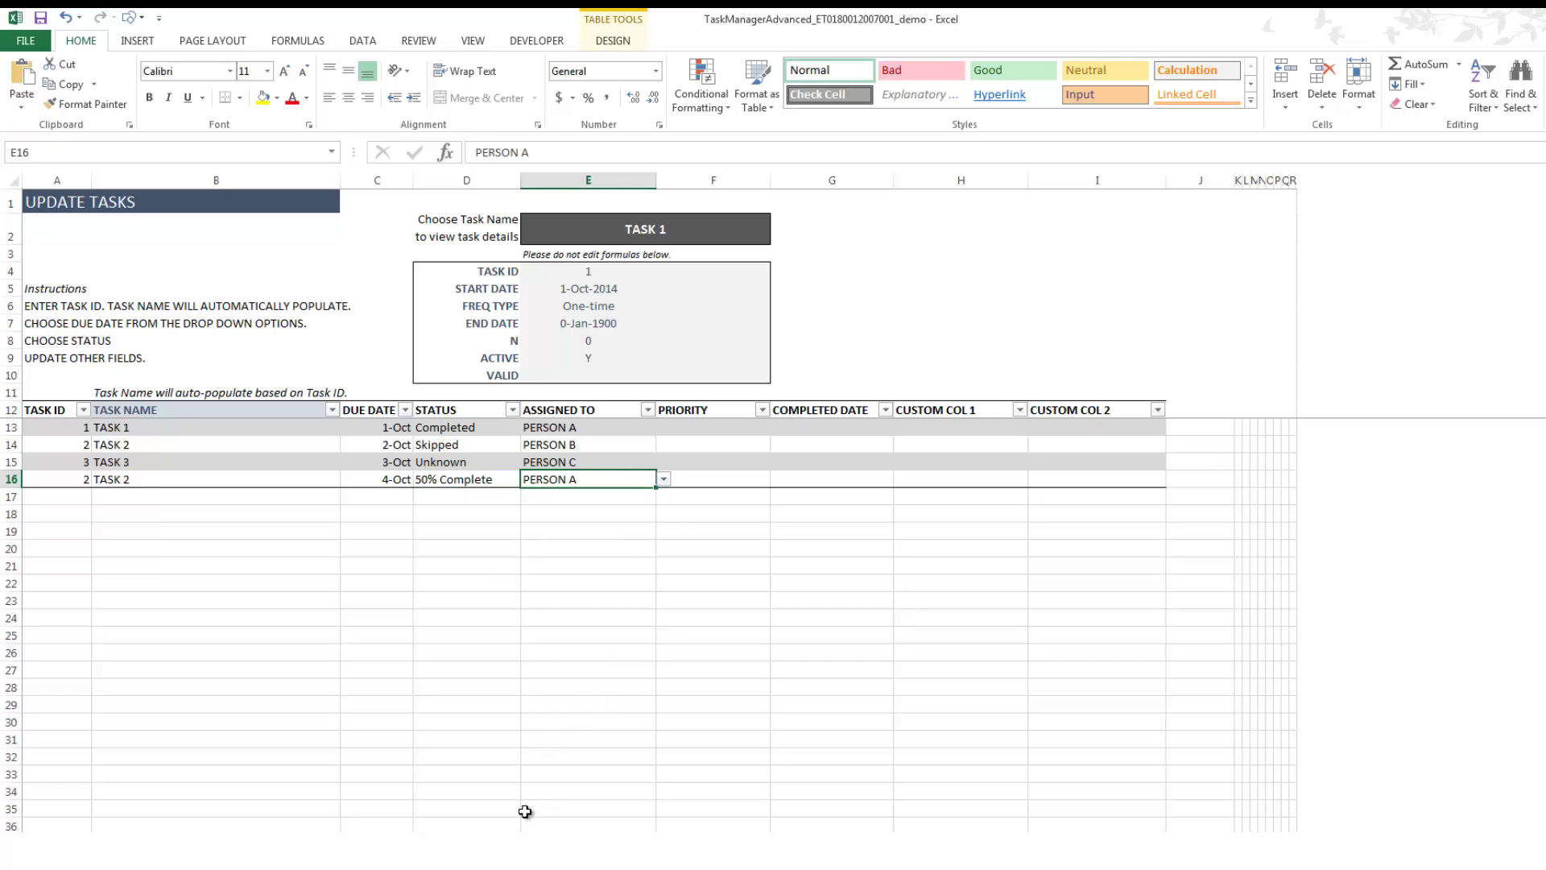
key("ctrl+Page_Down")
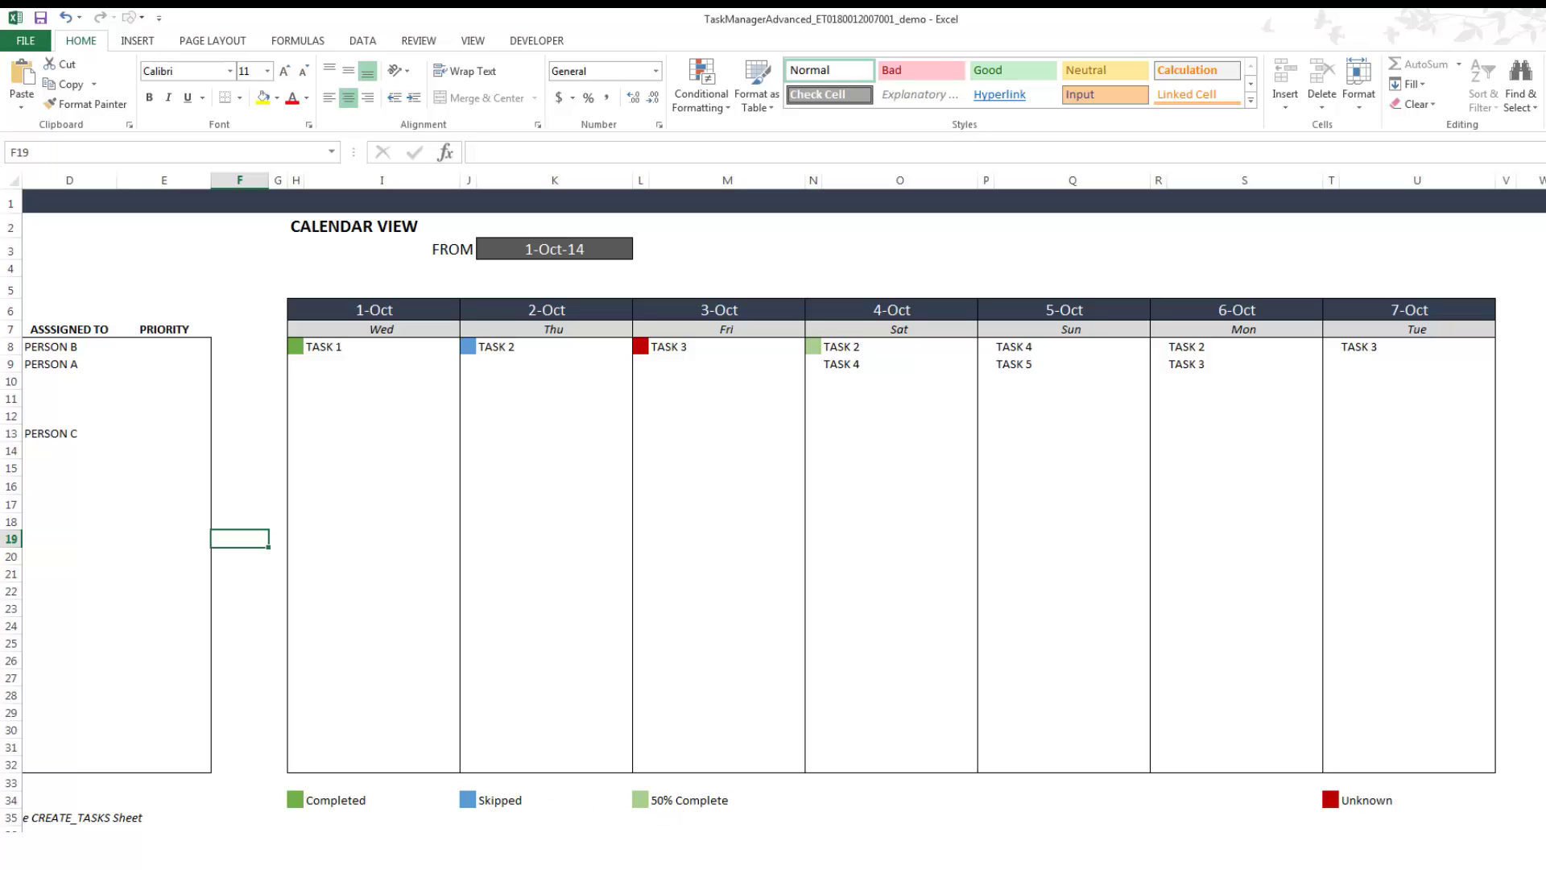
Scroll the Dashboard sheet right, past the calendar, to the SUMMARY area
scroll(773, 499, "left", 3)
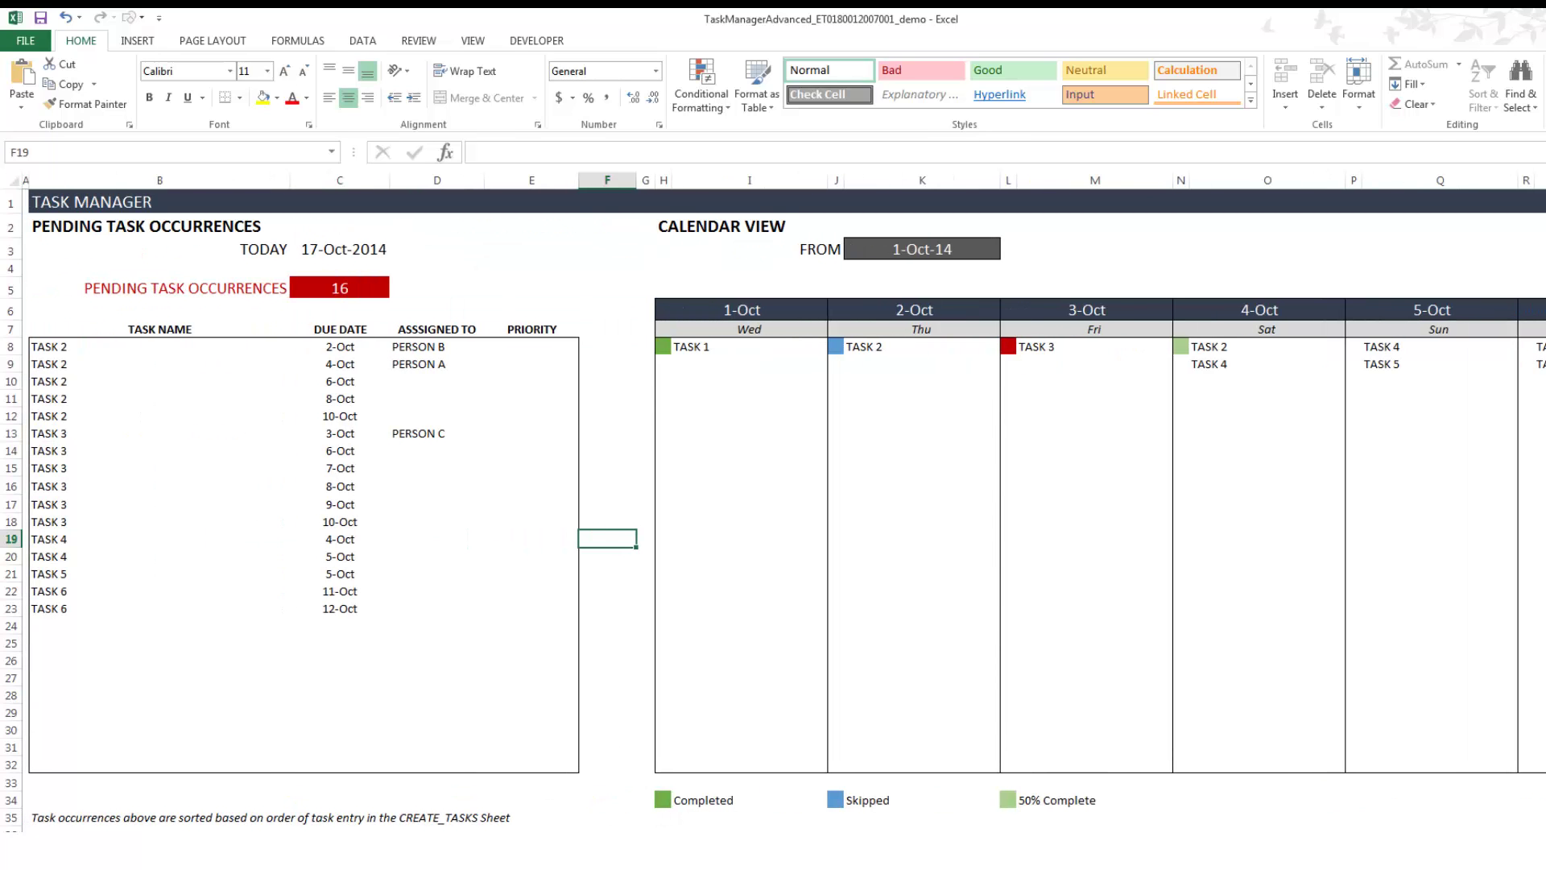
scroll(773, 500, "right", 7)
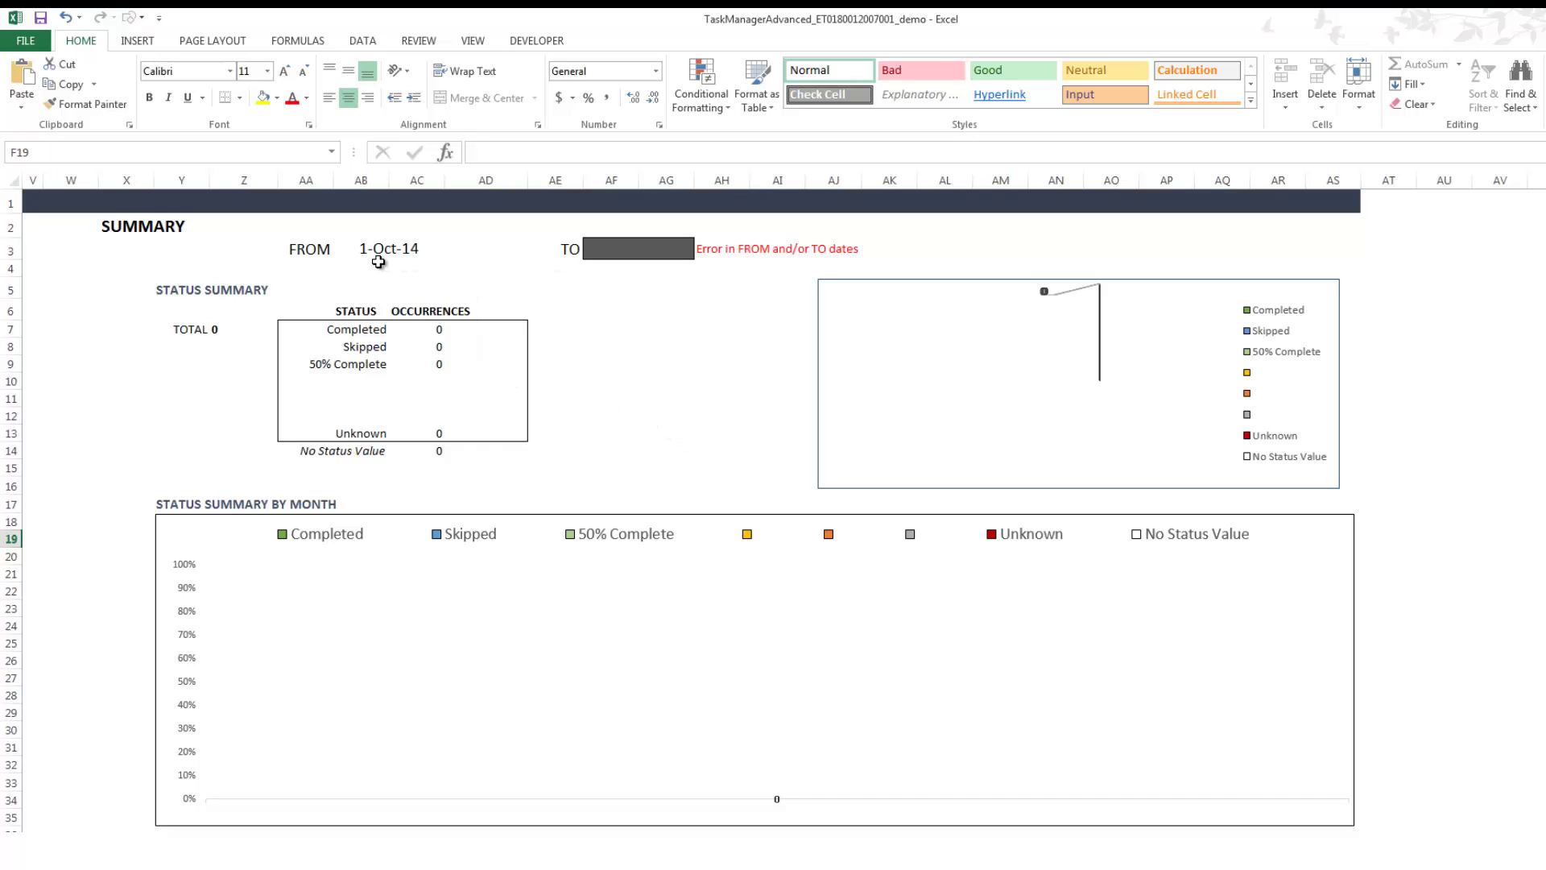
Enter 31-Oct-2014 as the summary TO date in AF3 and review the updated status charts
left_click(641, 252)
type("=")
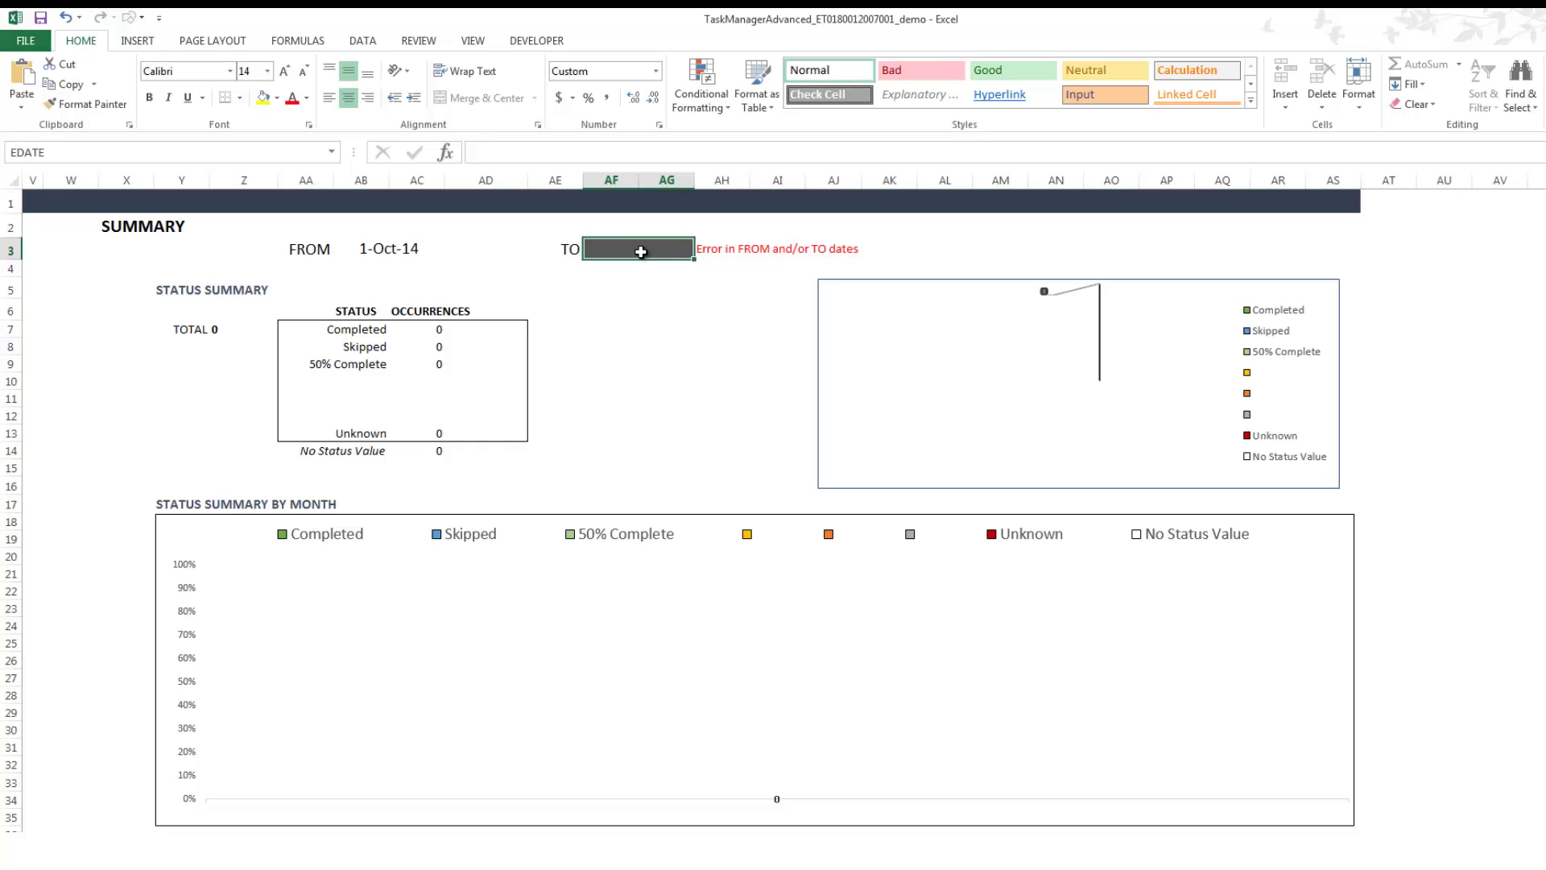
type("31-O")
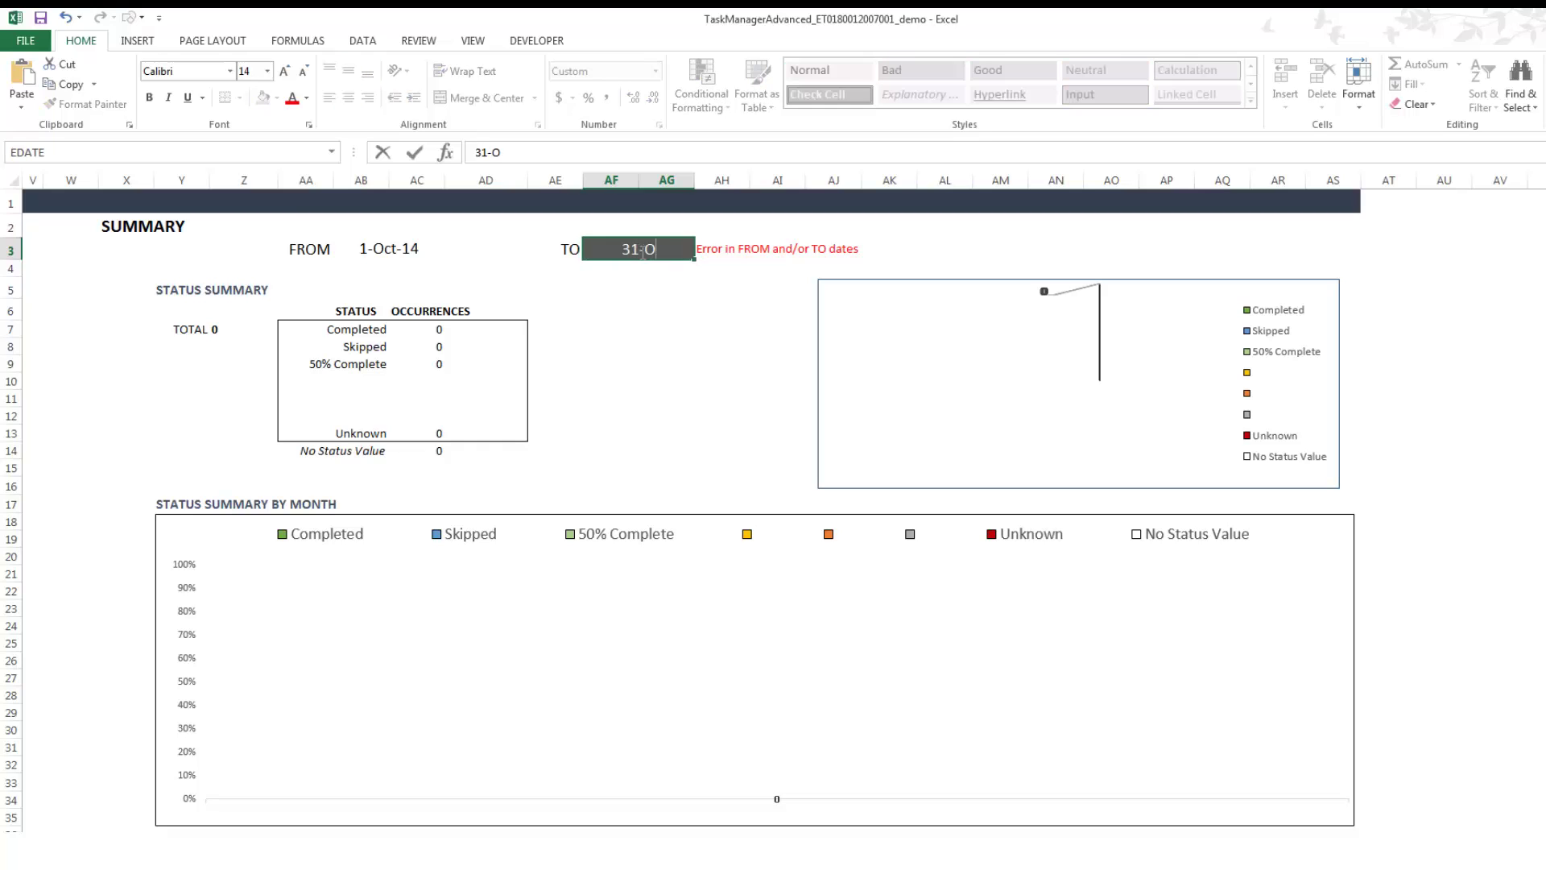
type("CT-2014")
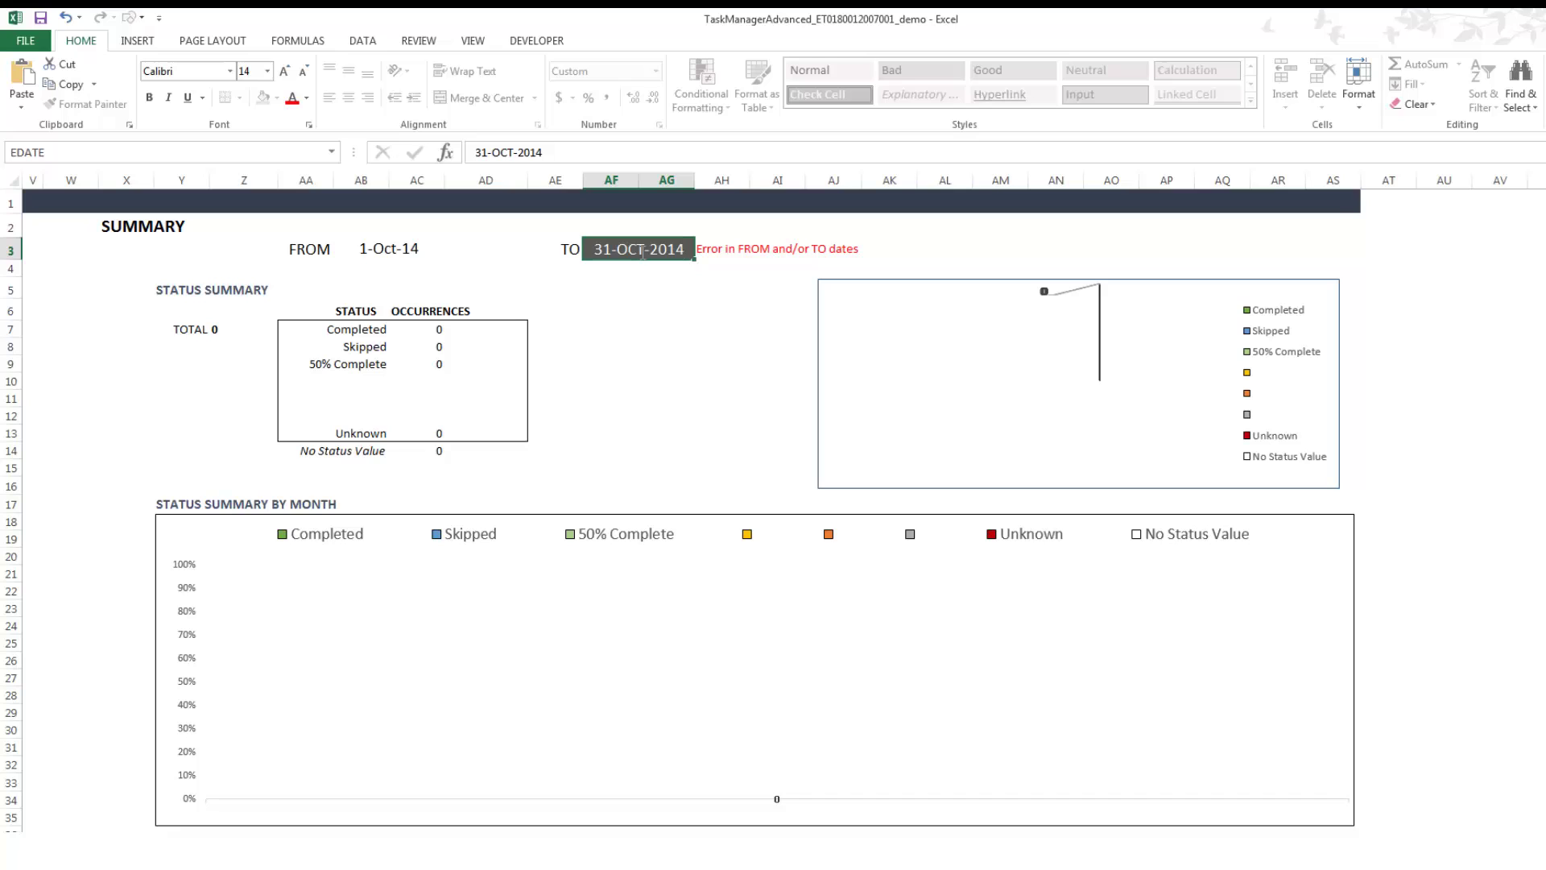
key("Return")
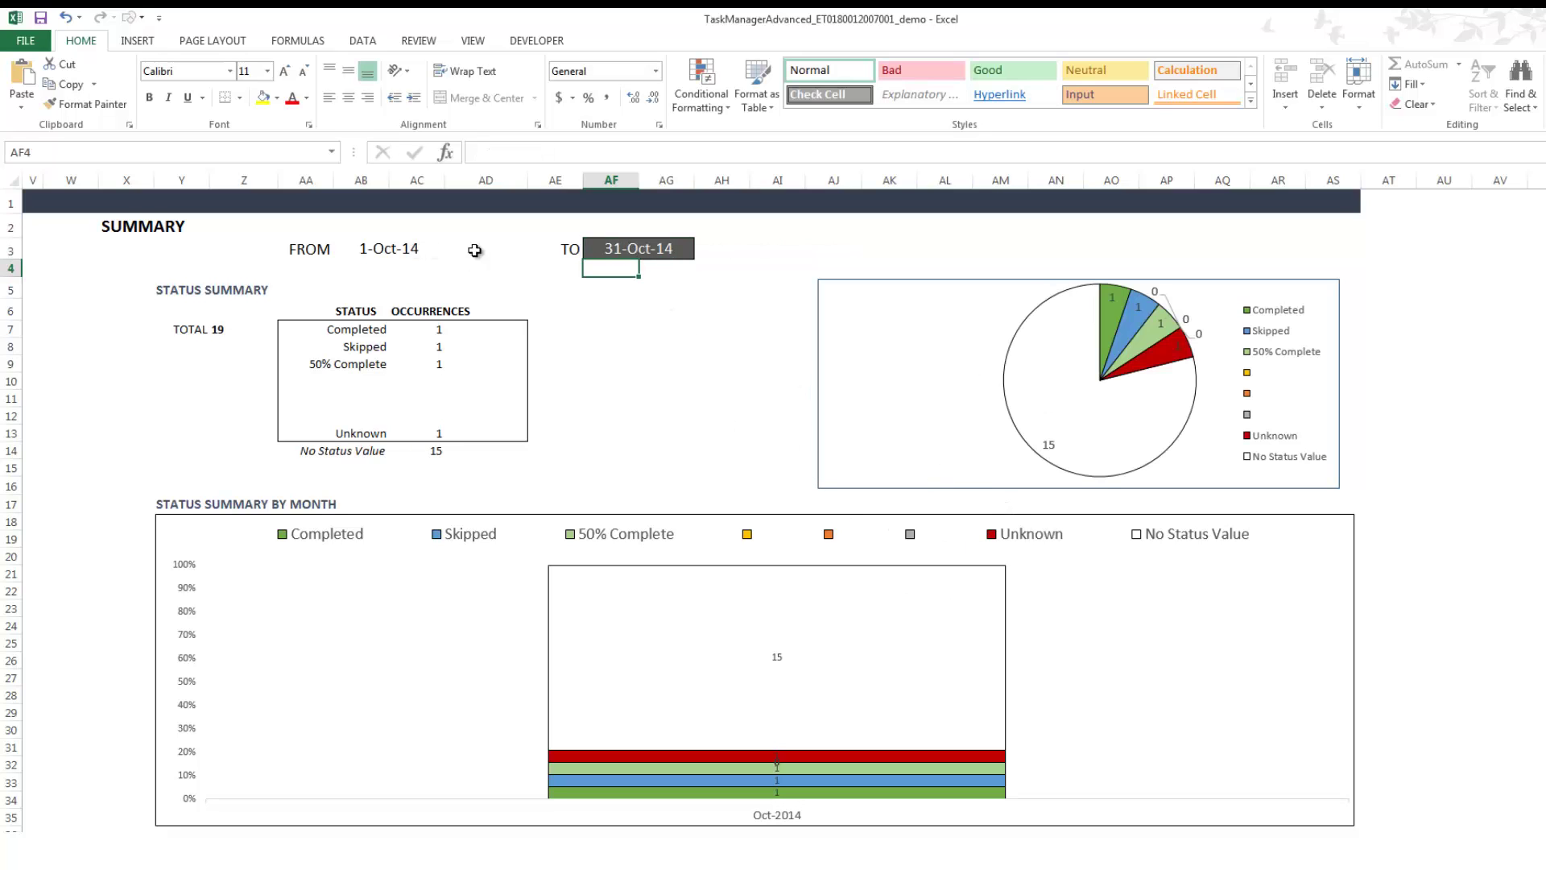
scroll(680, 373, "down", 1)
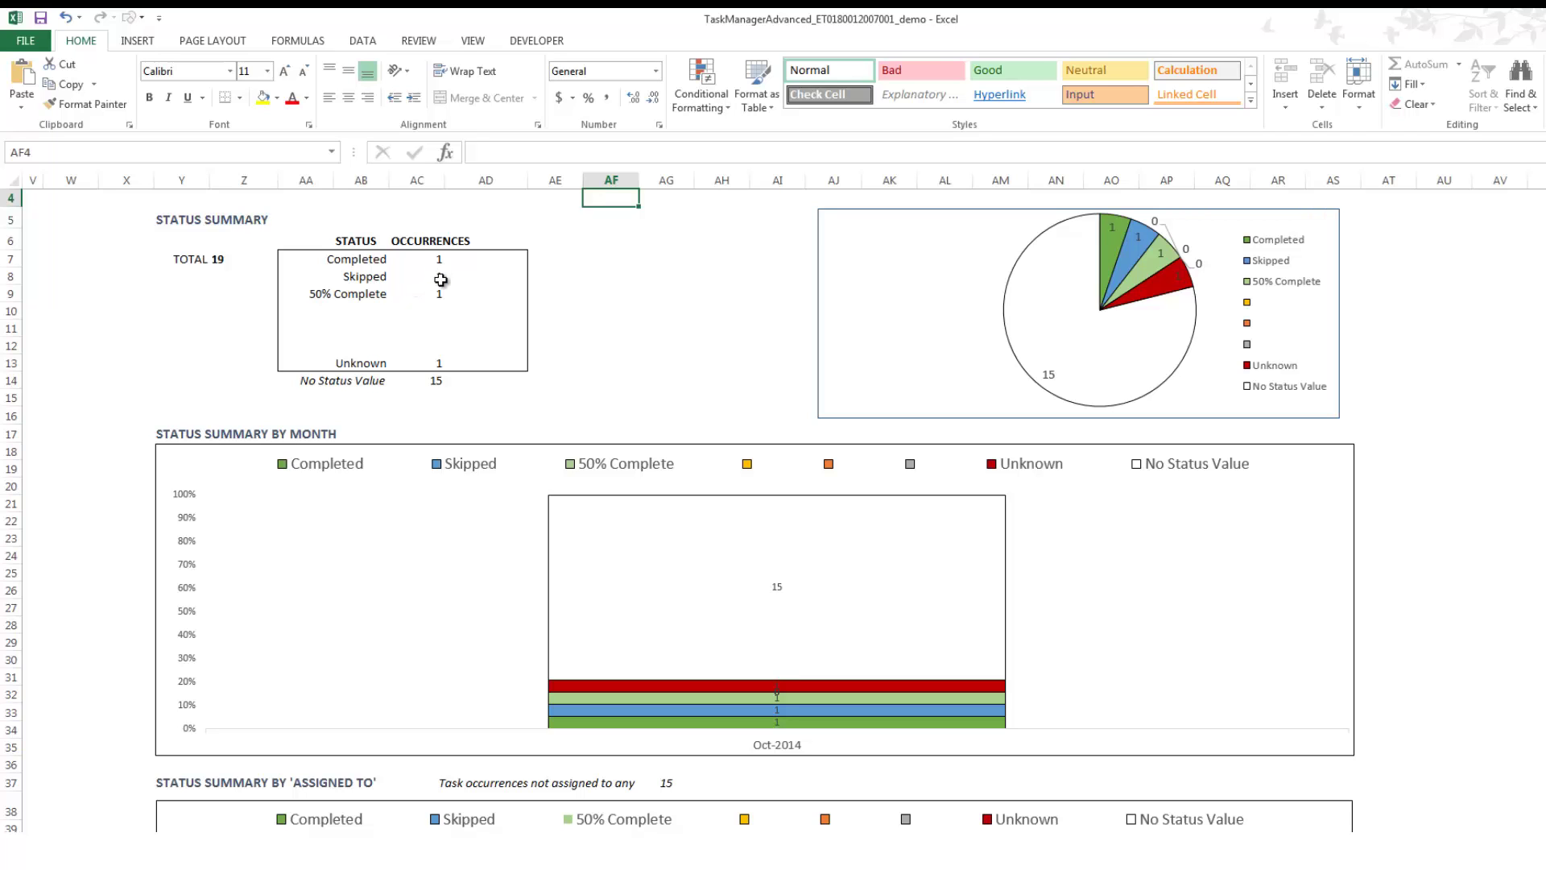
scroll(515, 358, "down", 7)
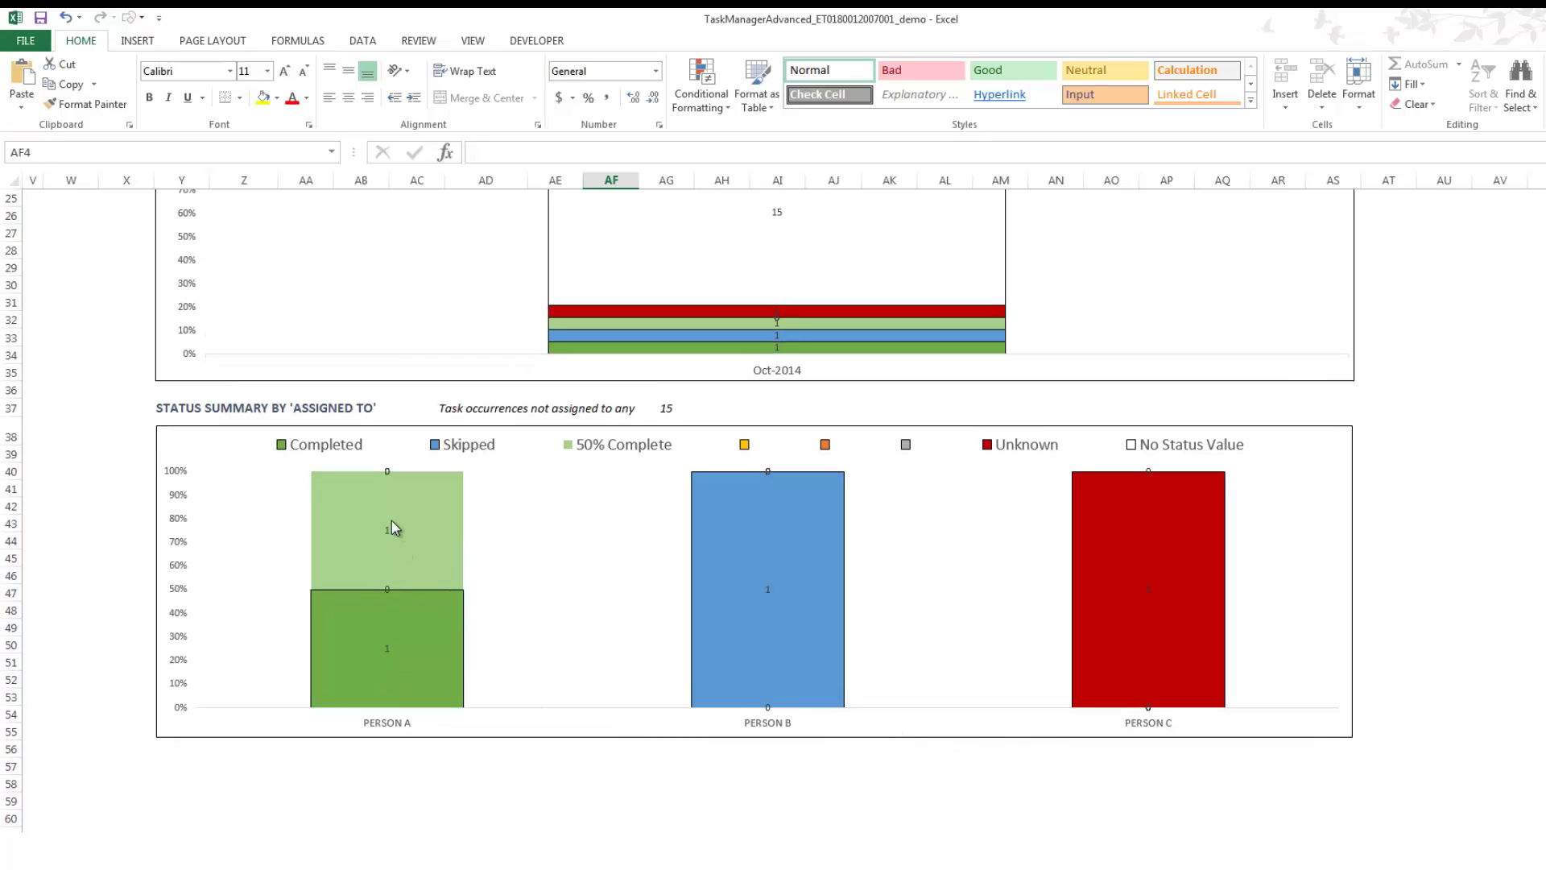
mouse_move(400, 534)
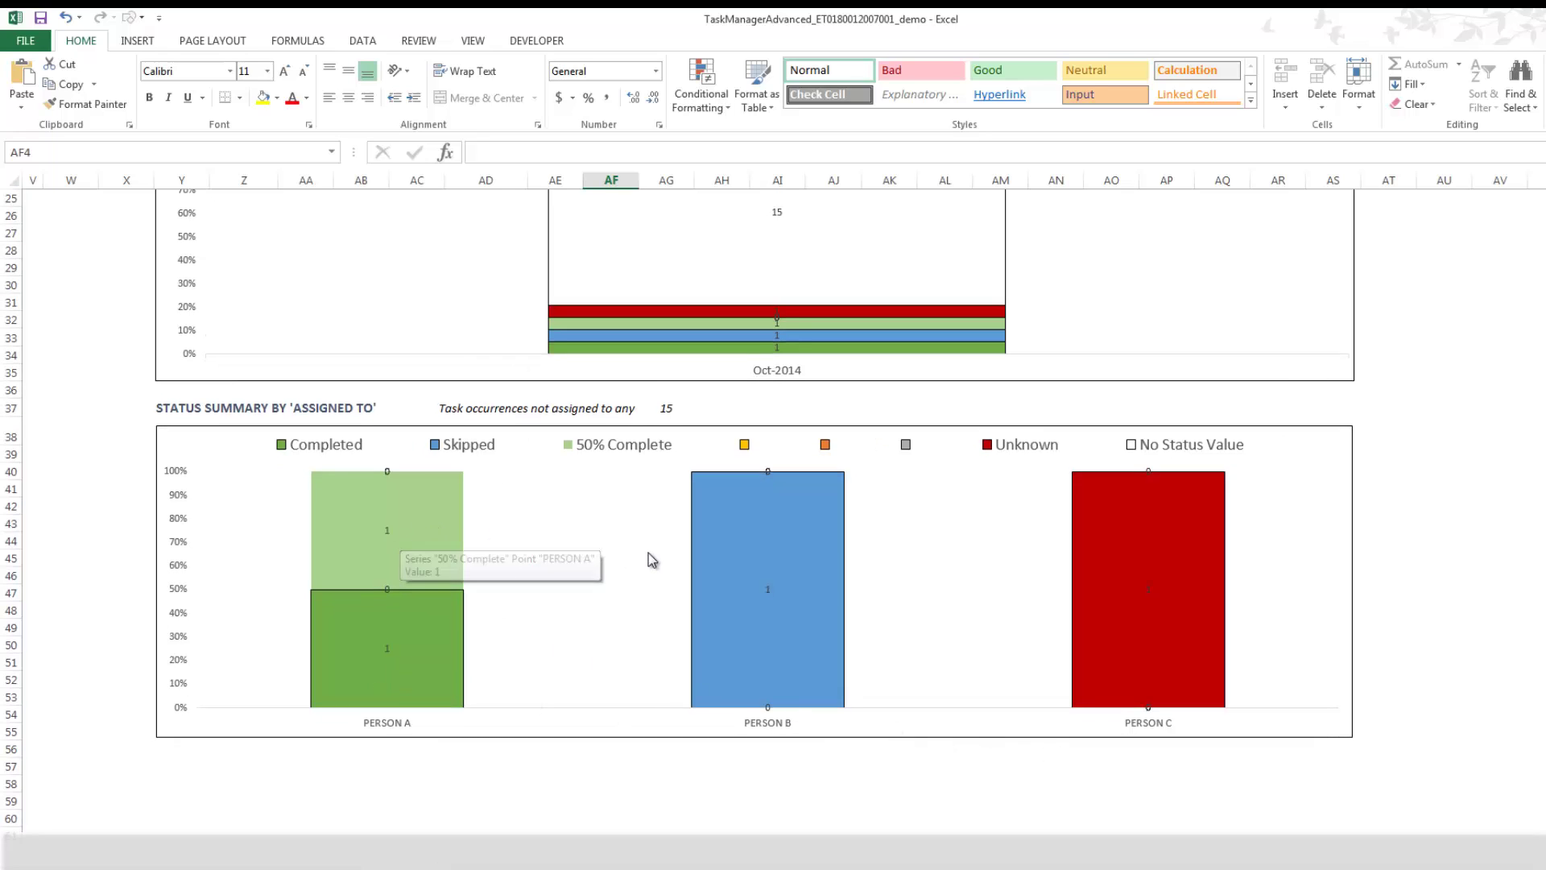
scroll(649, 553, "up", 8)
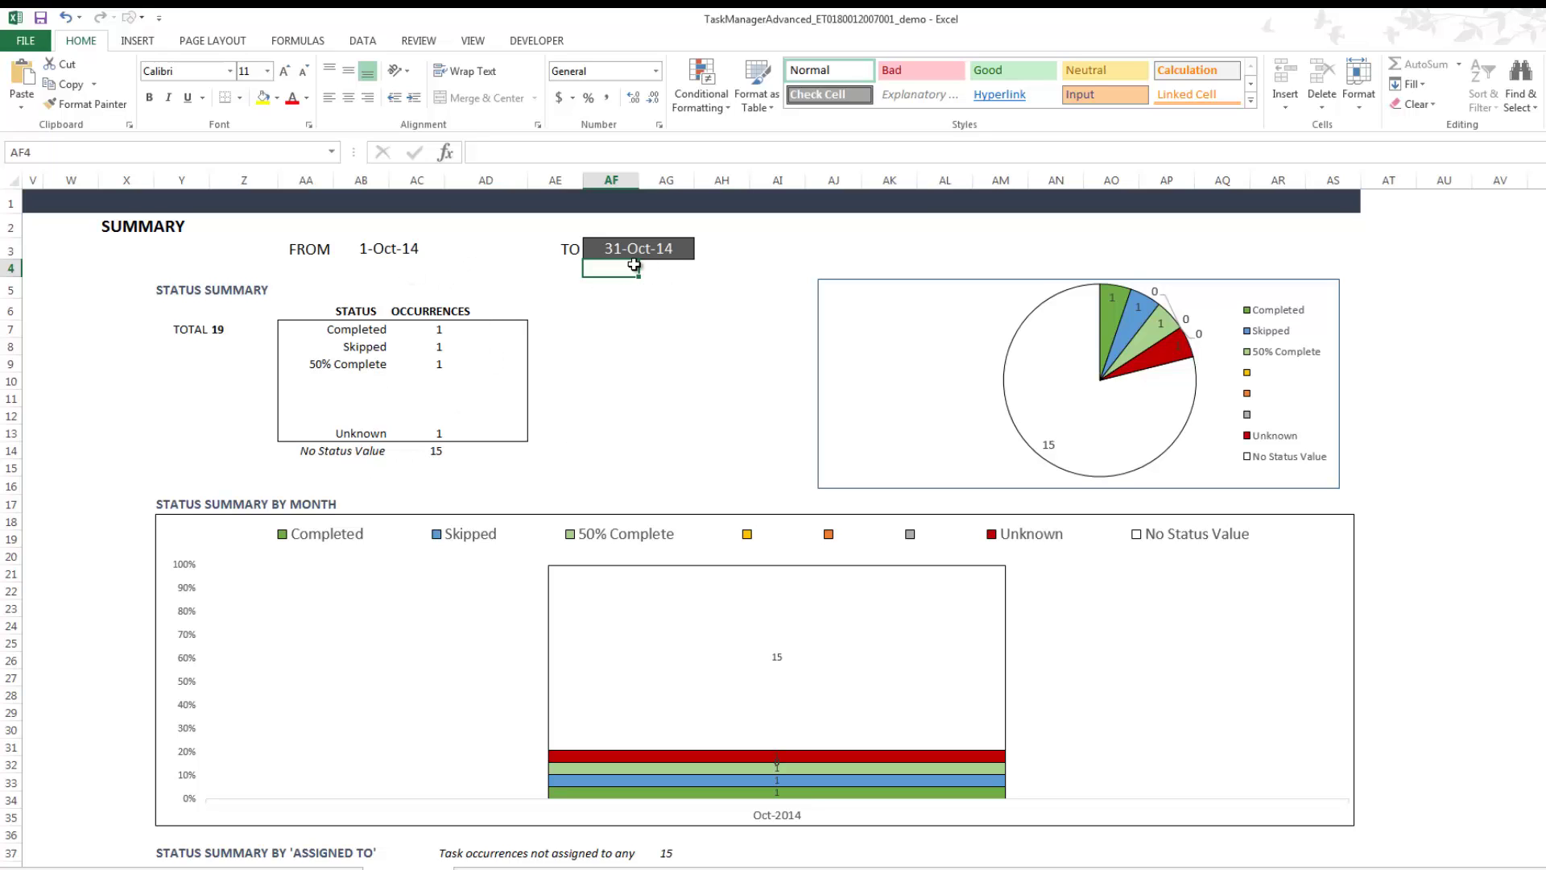
scroll(674, 568, "down", 2)
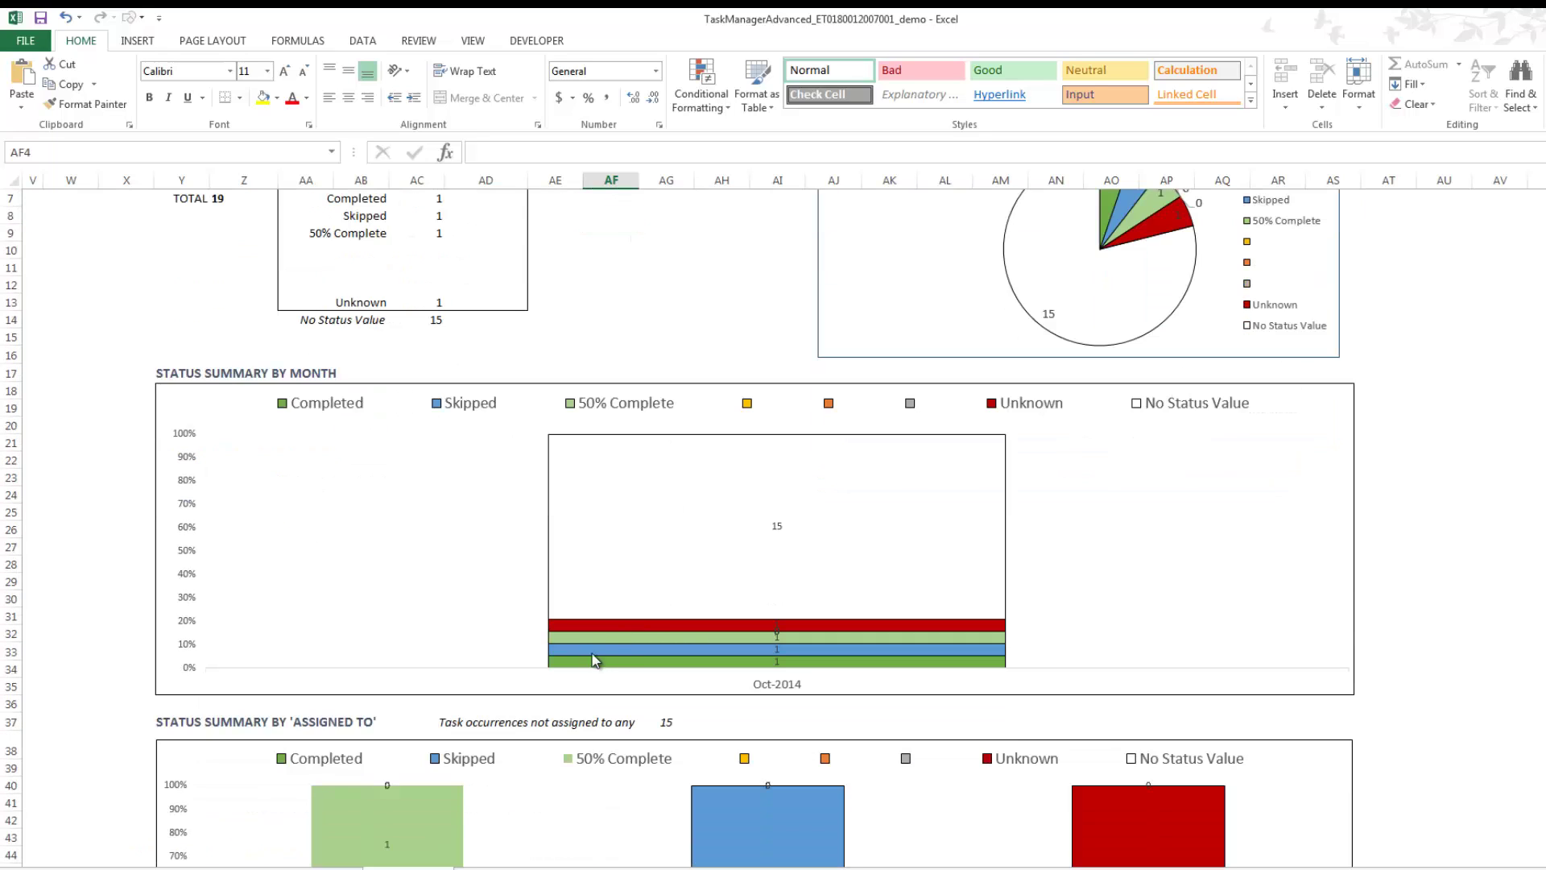
scroll(691, 402, "up", 2)
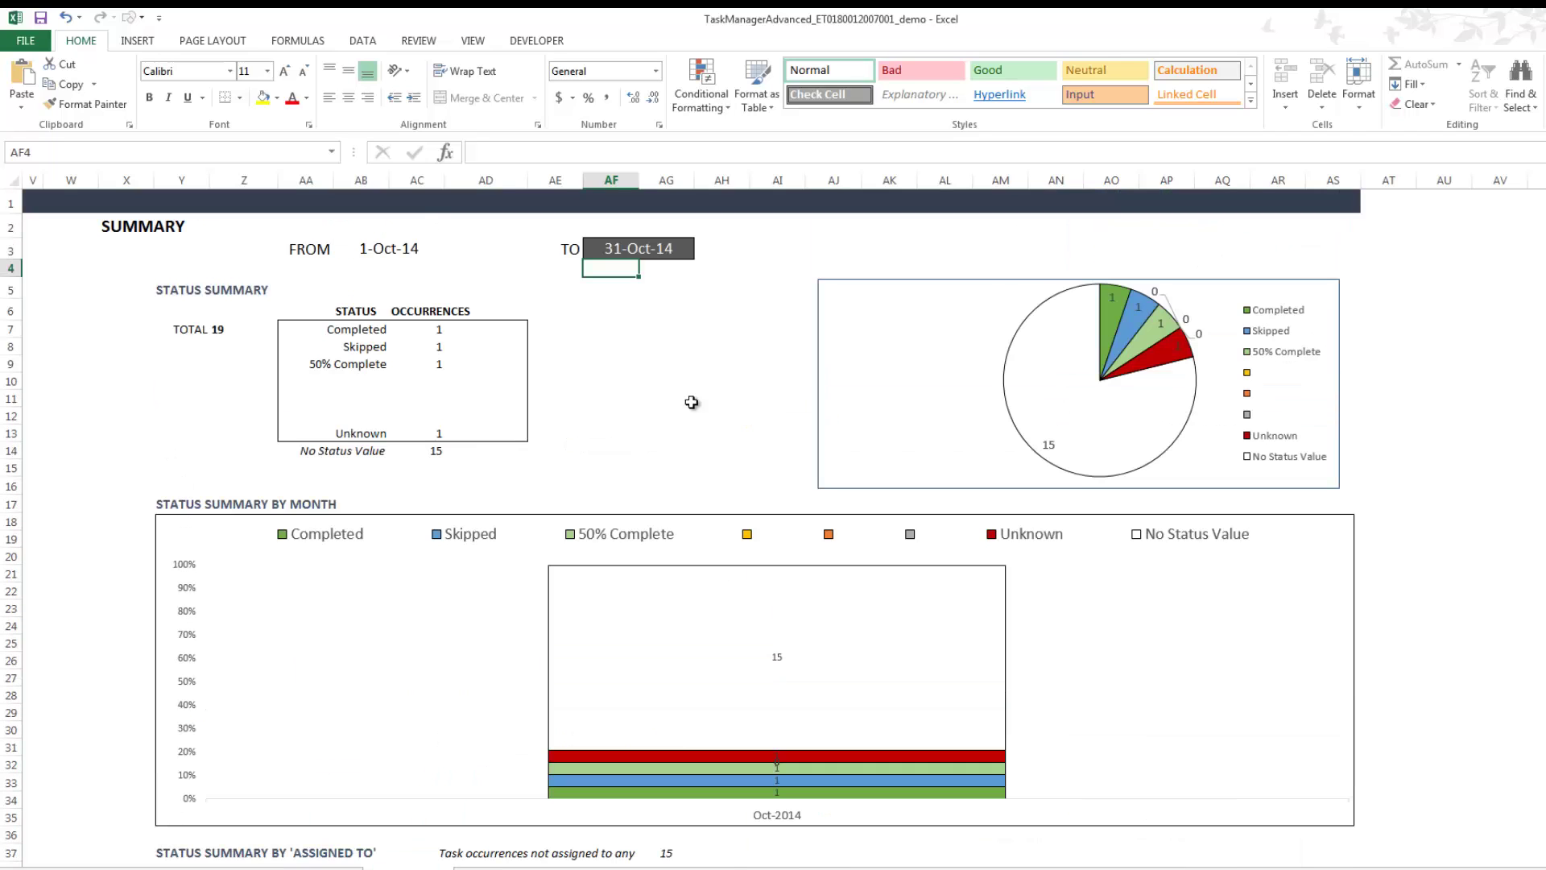
Change the AF3 TO date to 31-Dec-2014 and review the charts with the new Nov and Dec bars
double_click(618, 249)
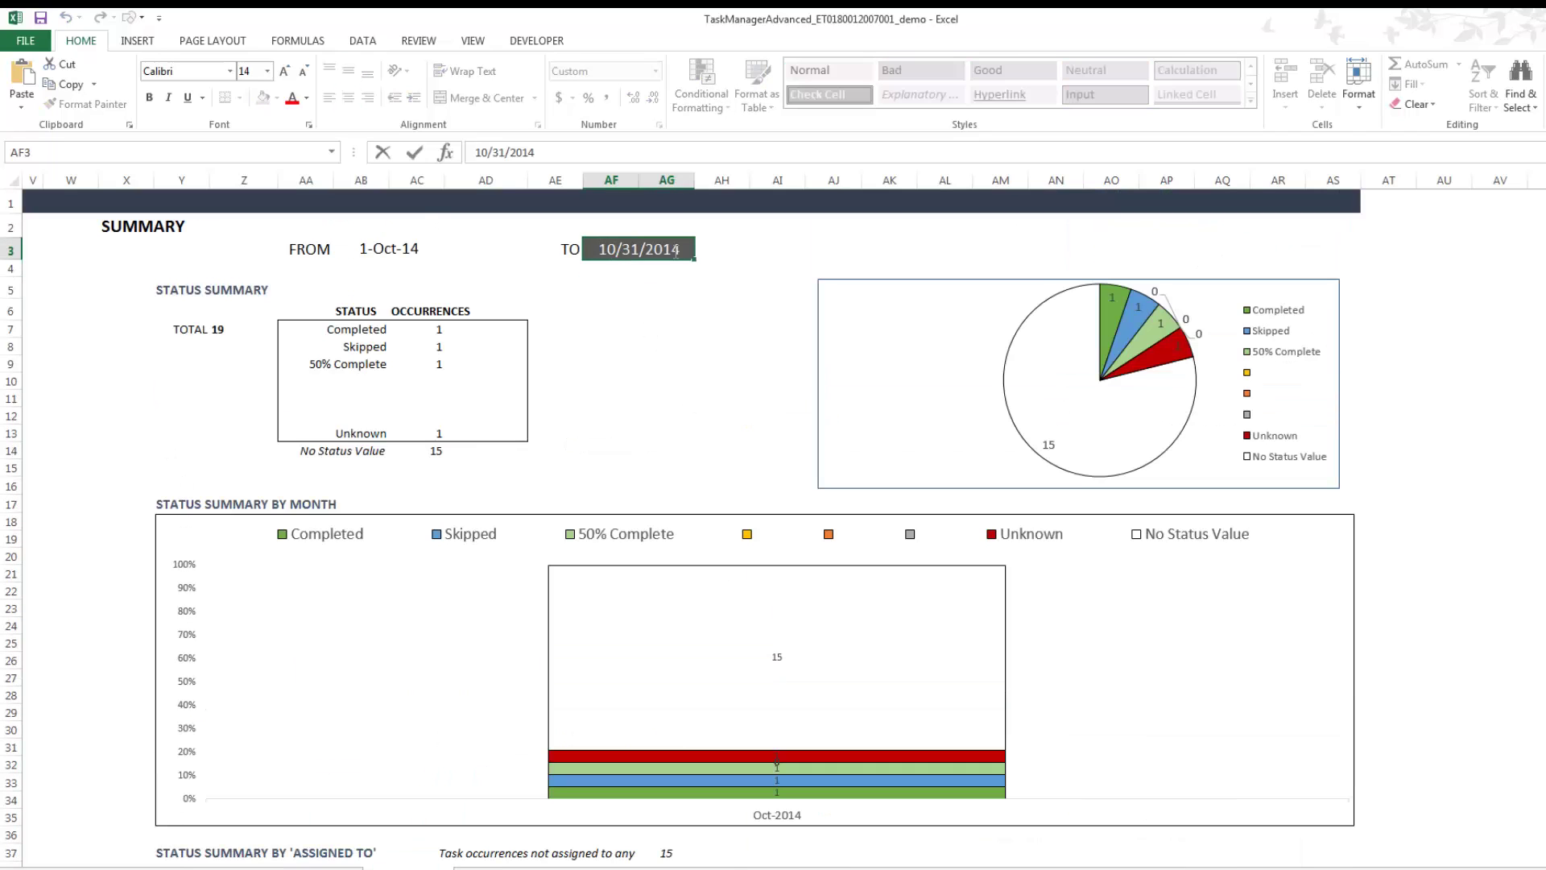
key("BackSpace")
type("2")
key("Return")
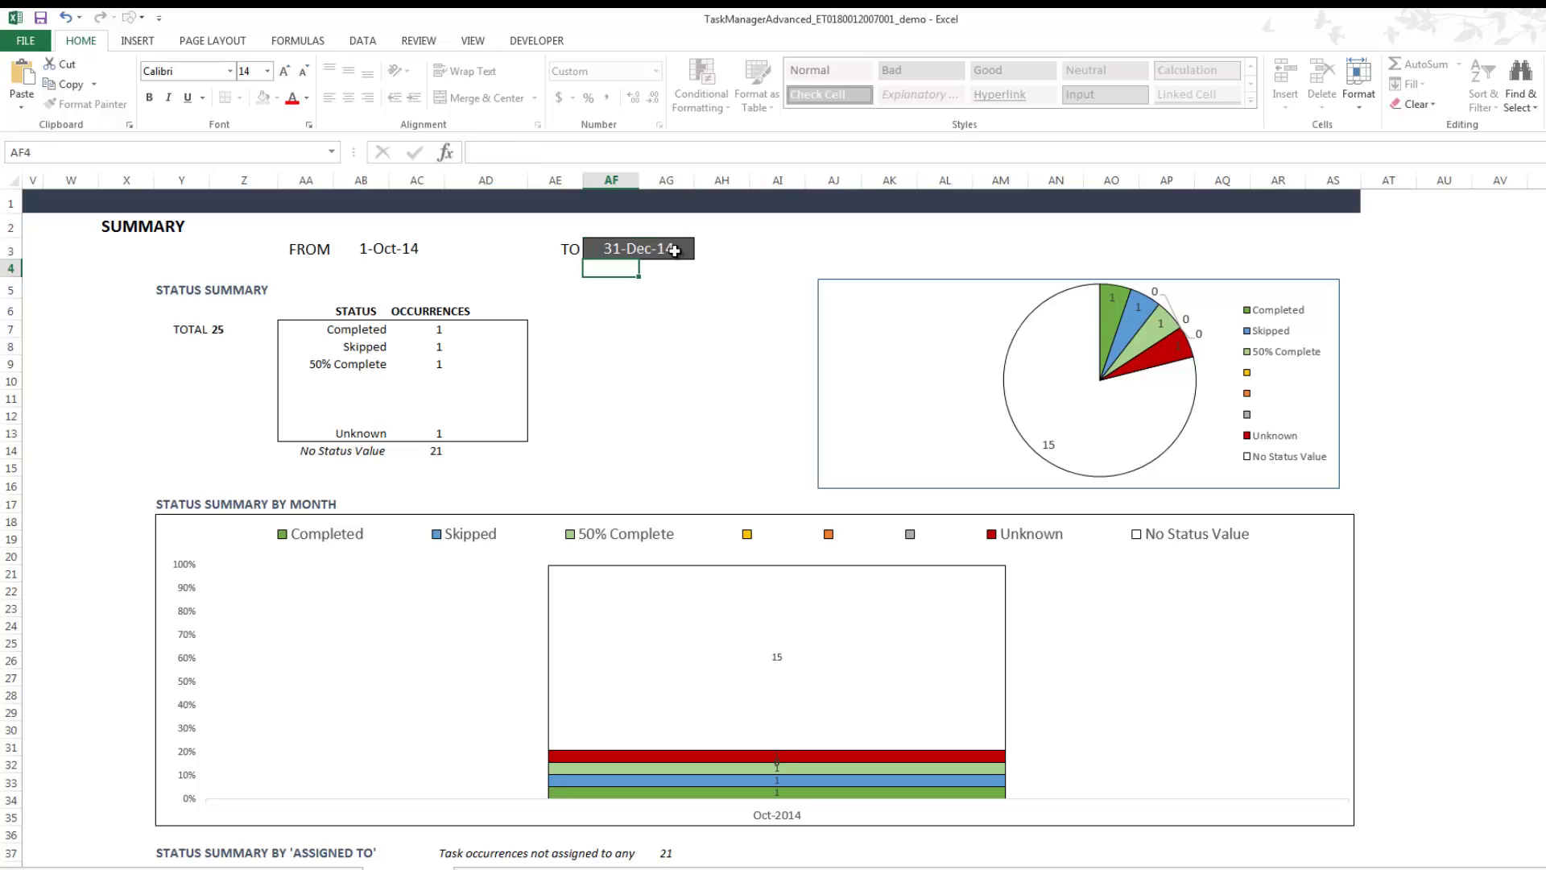
scroll(614, 536, "down", 1)
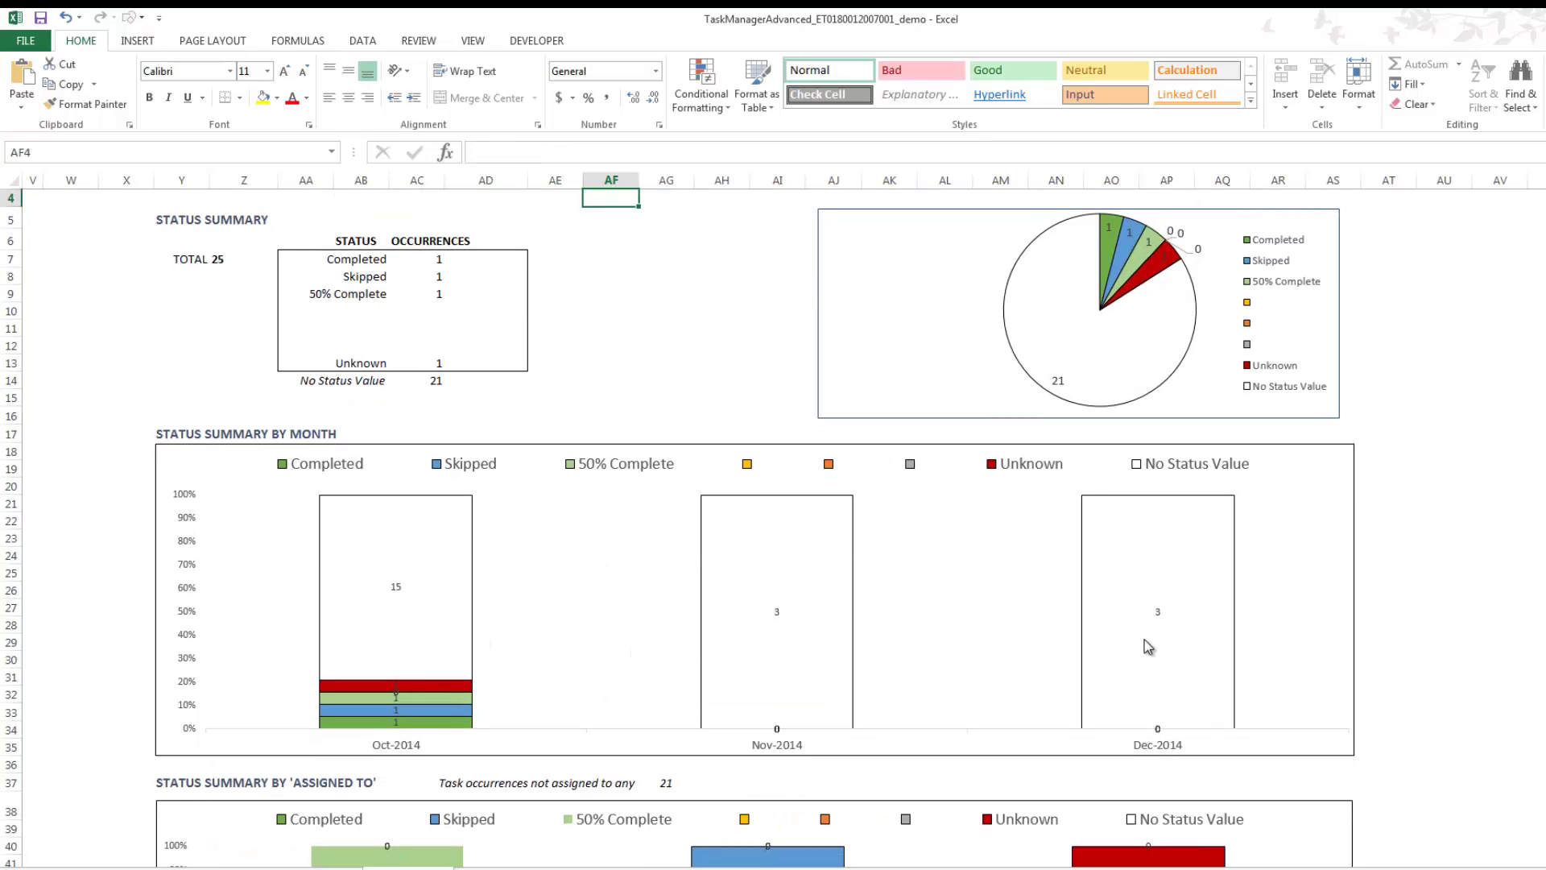
scroll(1143, 647, "down", 6)
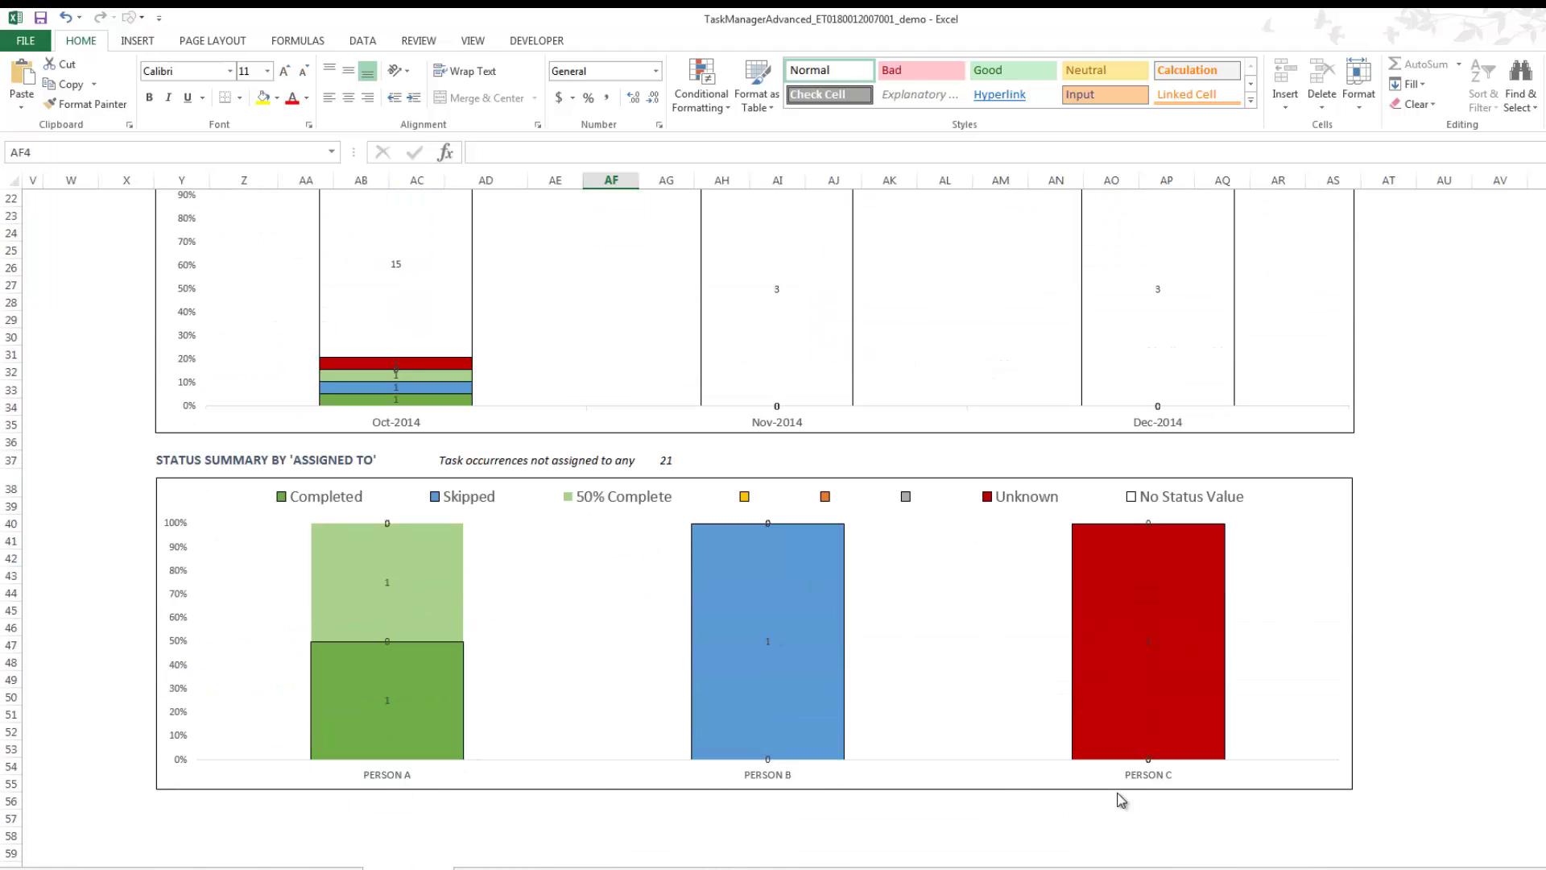
scroll(1126, 789, "up", 7)
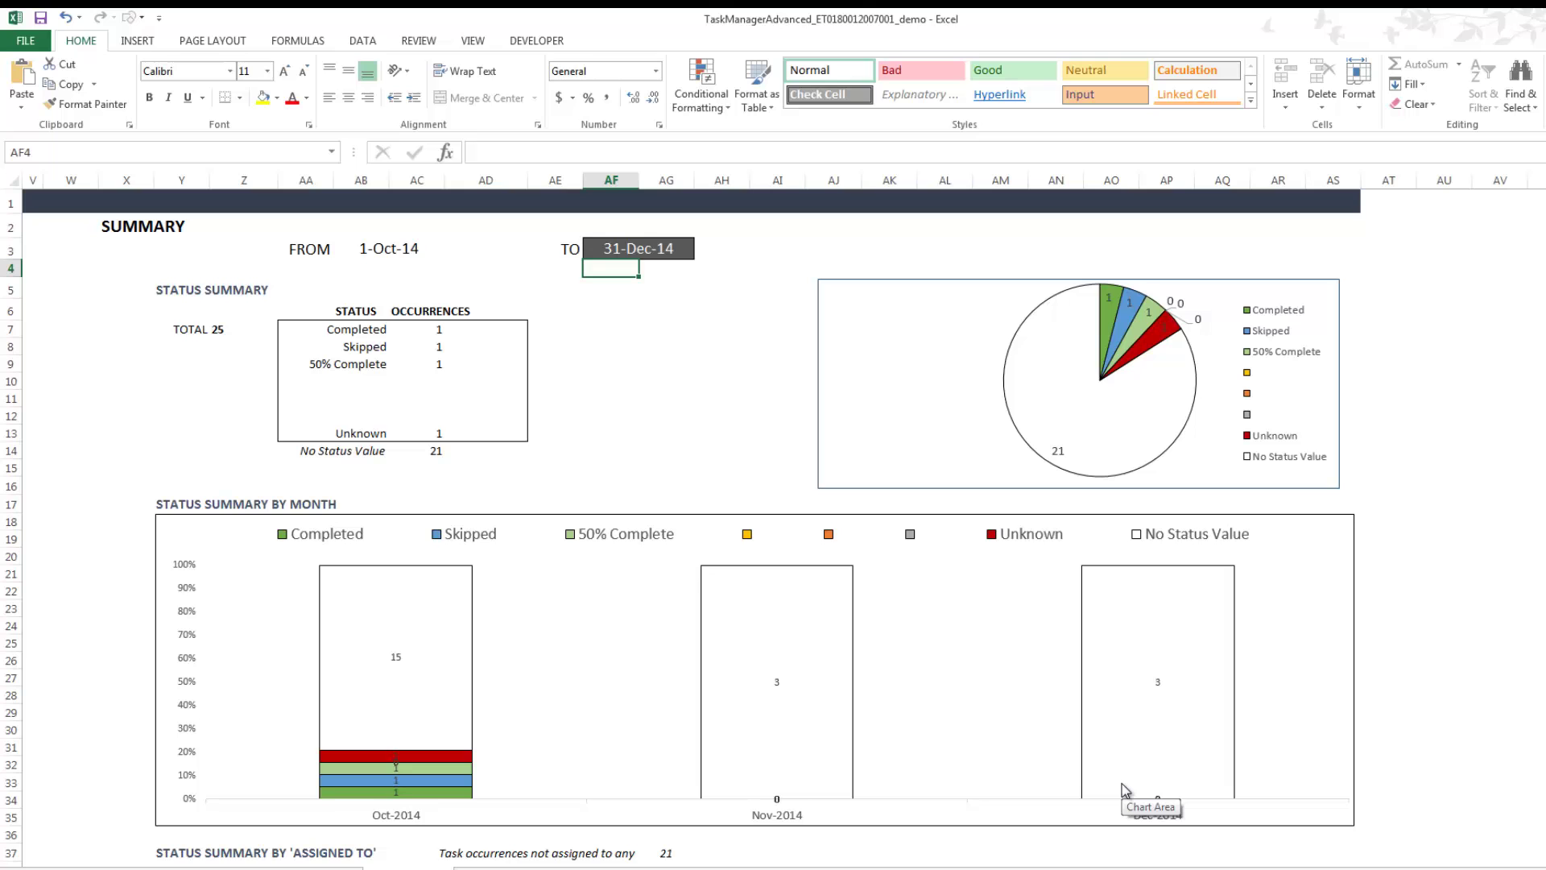
left_click_drag(1037, 869, 1025, 869)
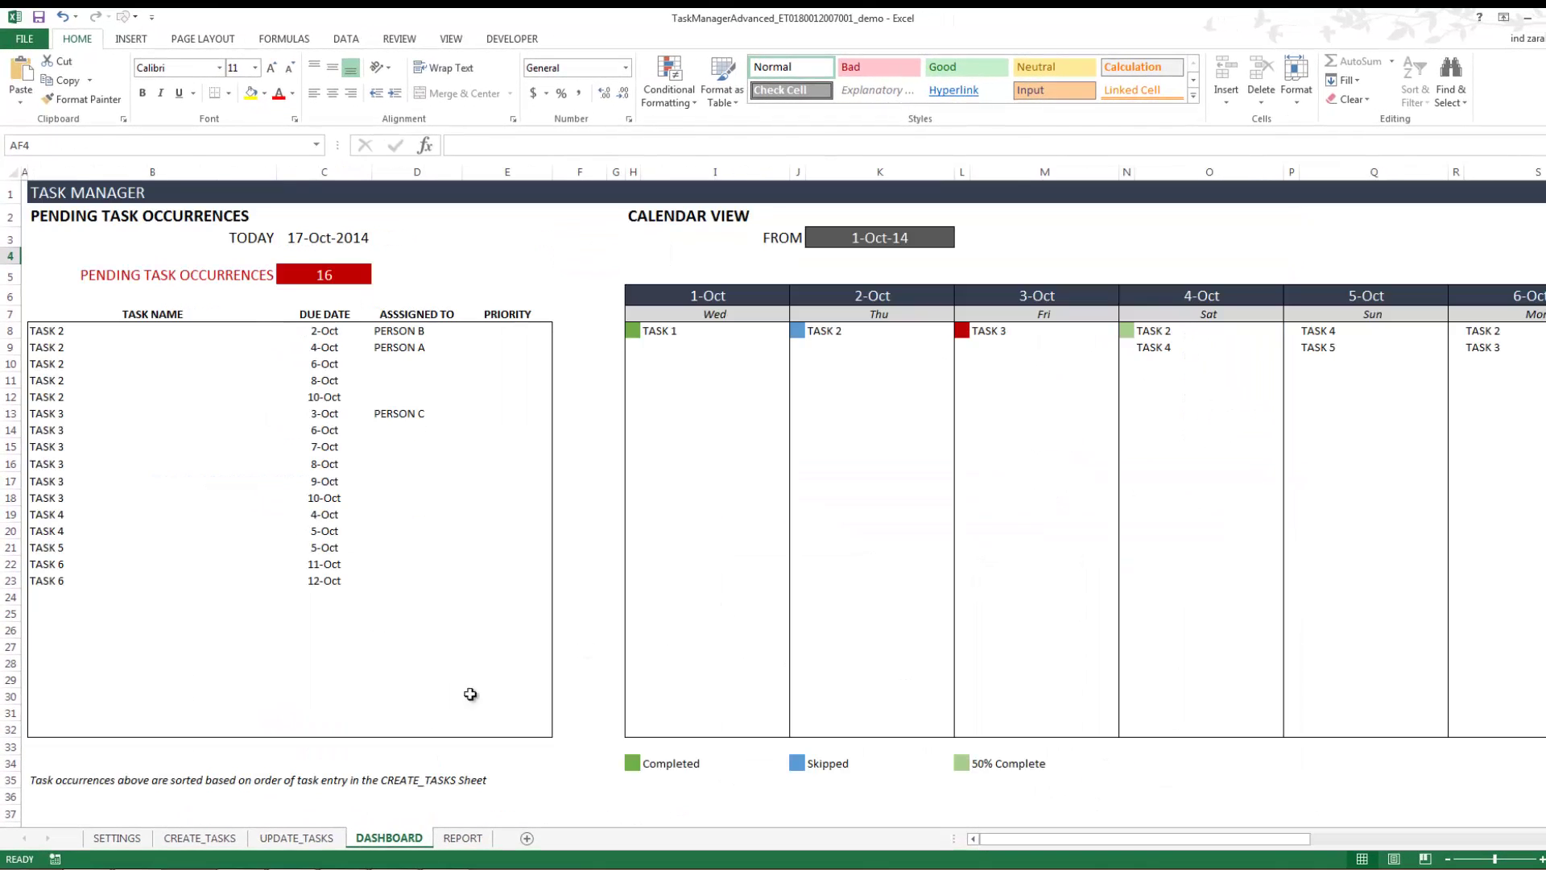
Browse the CREATE_TASKS, UPDATE_TASKS and DASHBOARD sheets, then switch to the Task Manager blog page in Chrome
left_click(234, 839)
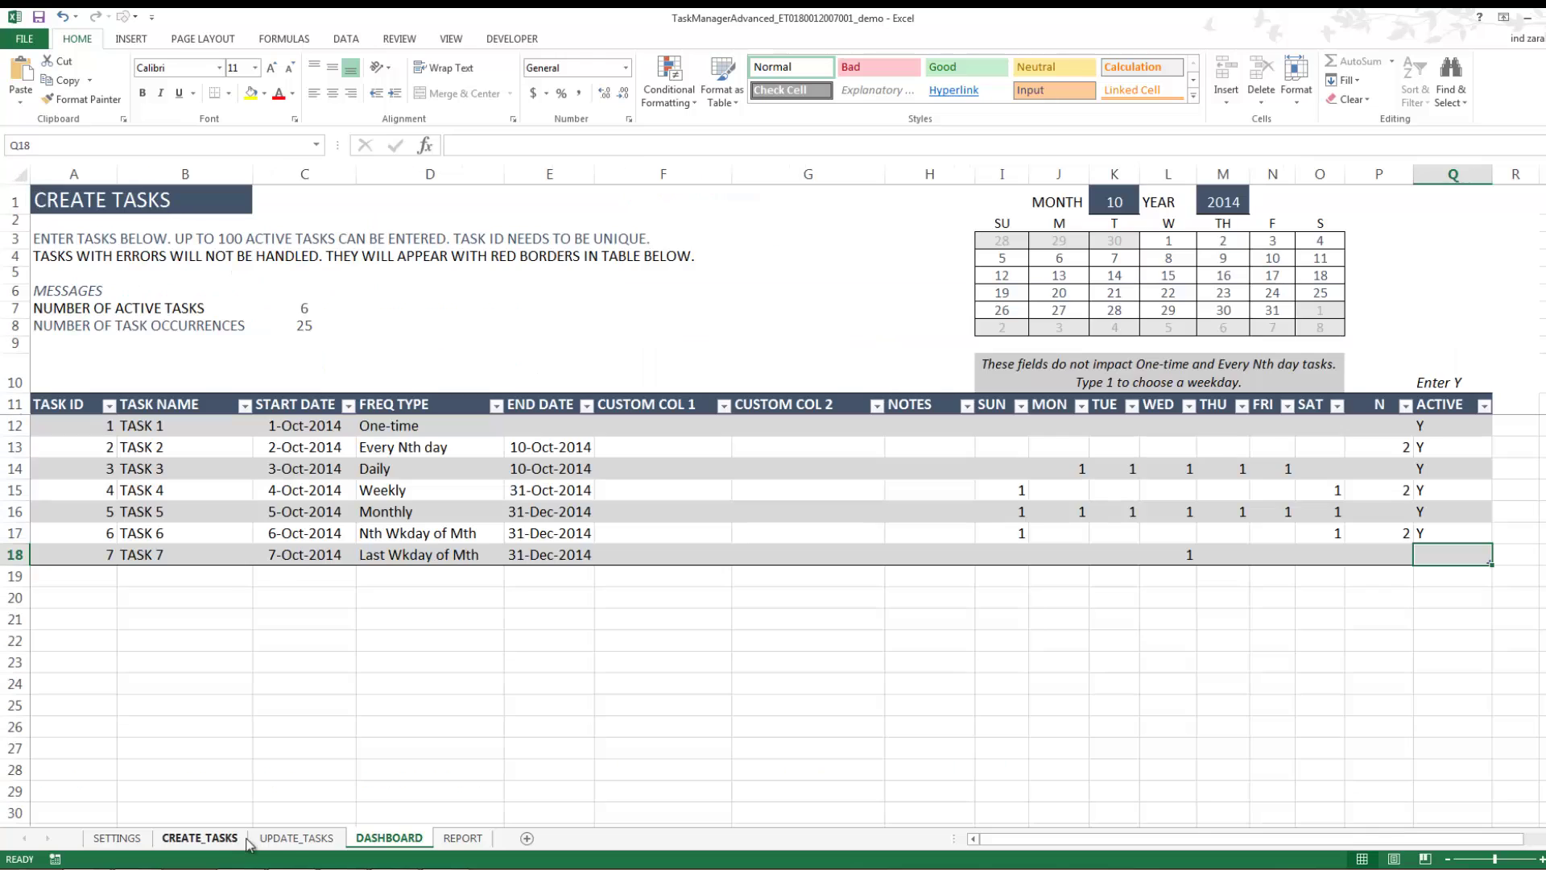
left_click(292, 839)
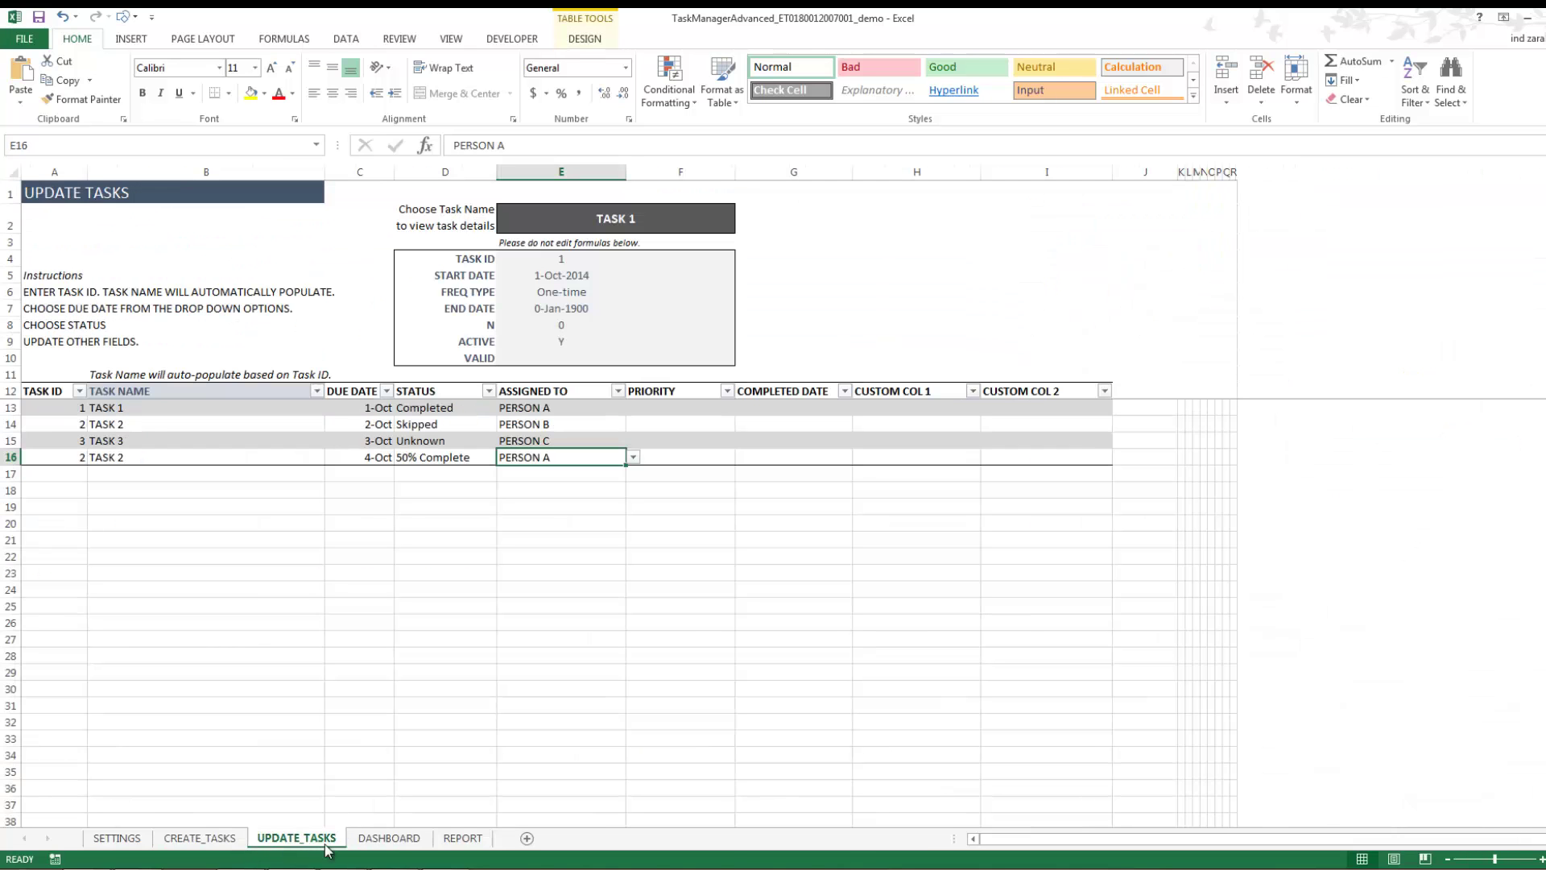
left_click(373, 841)
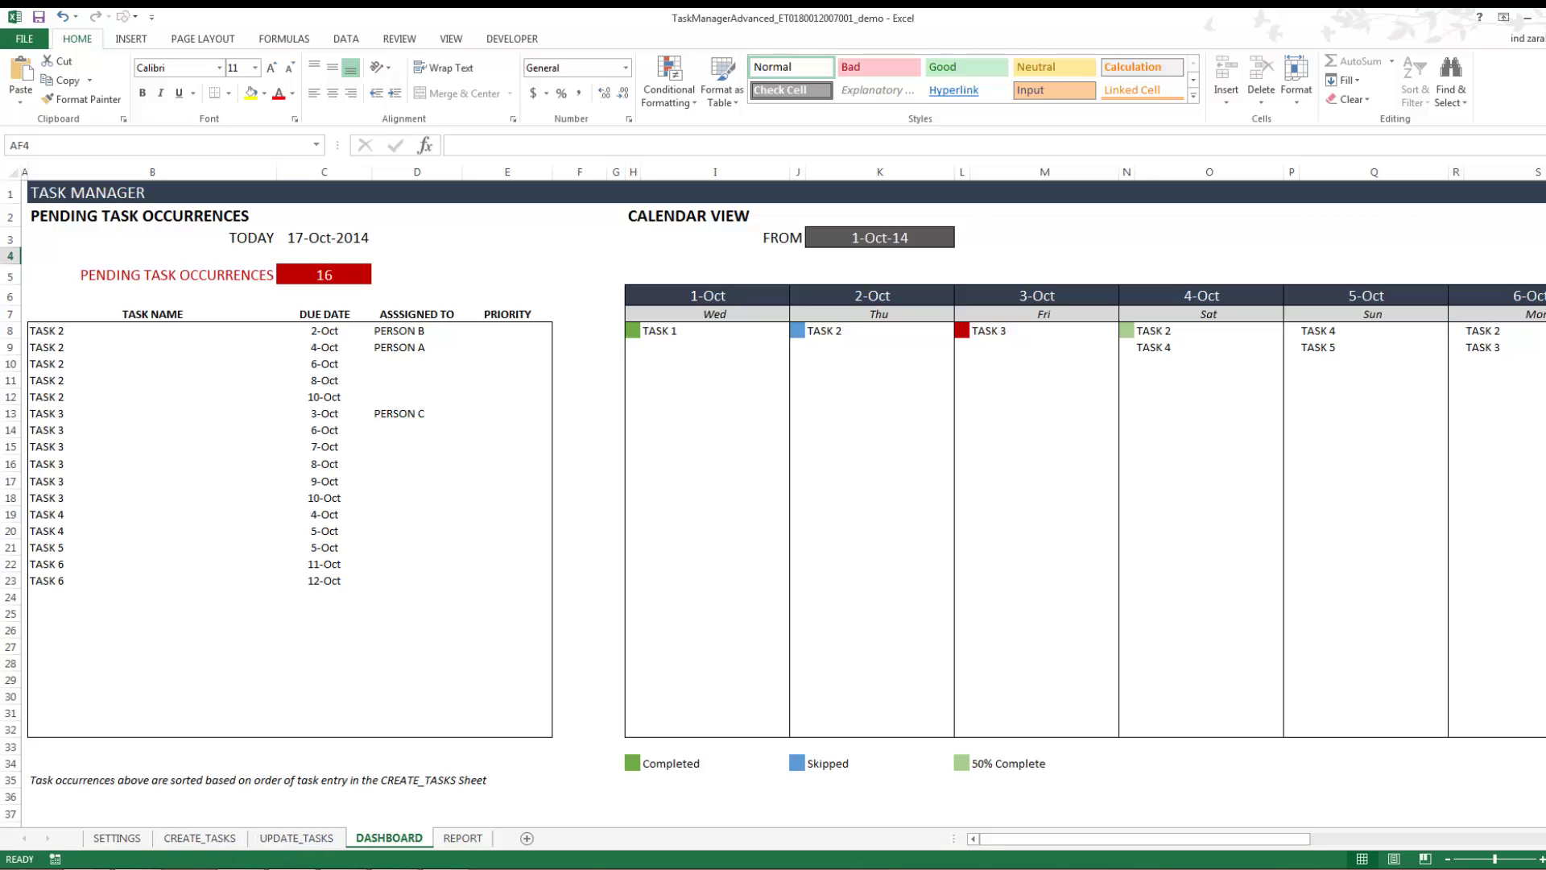
key("alt+Tab")
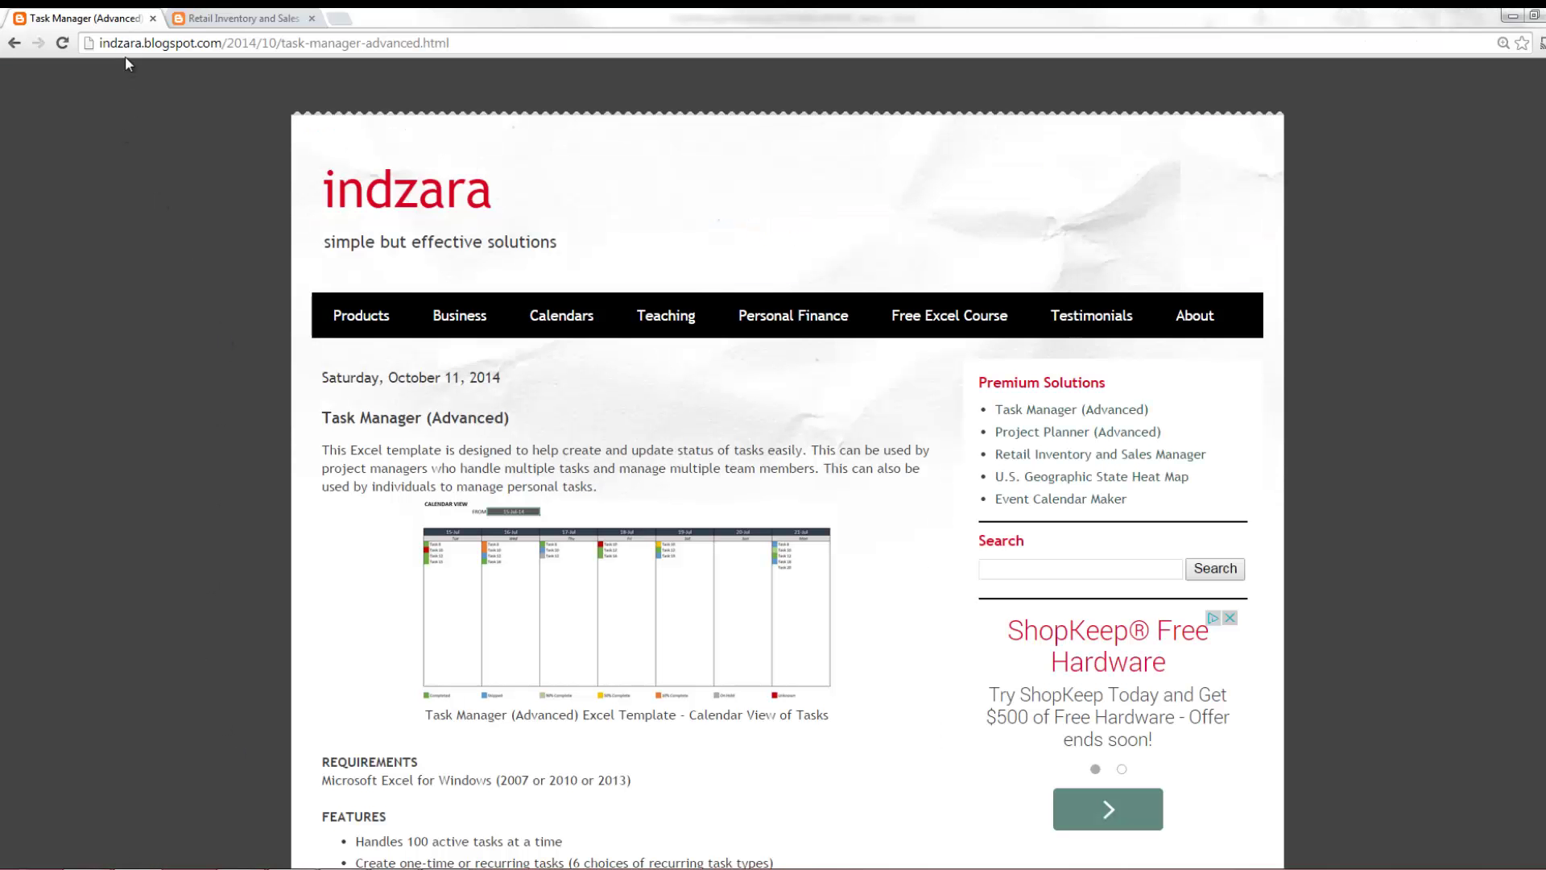